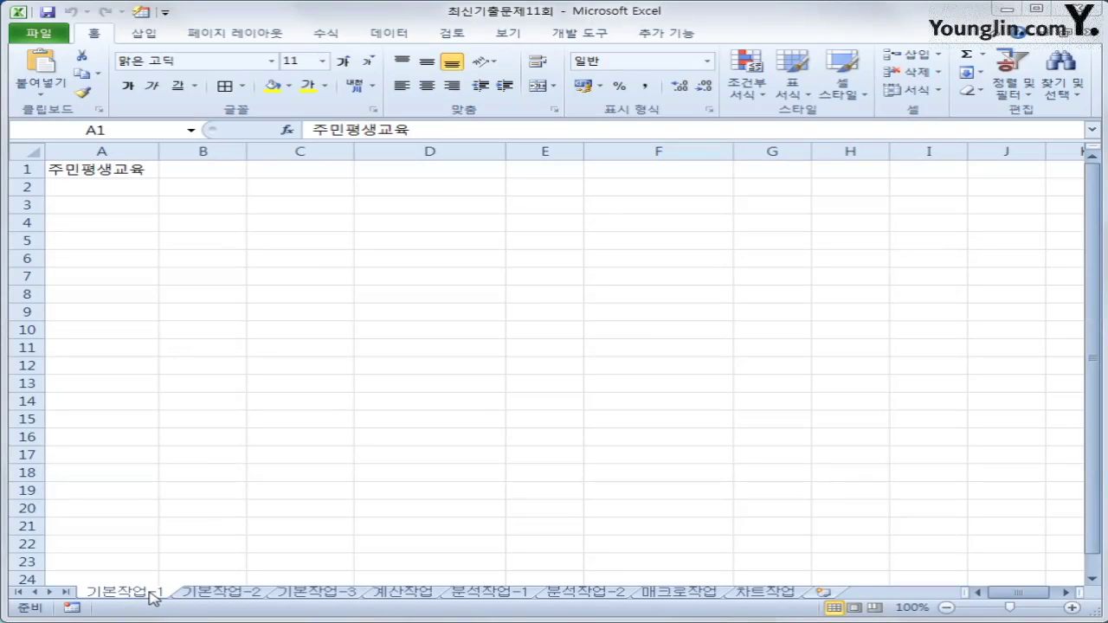
Step: On the 기본작업-2 sheet, merge and center the title across A1:I1 and align it vertically to the middle
left_click(230, 594)
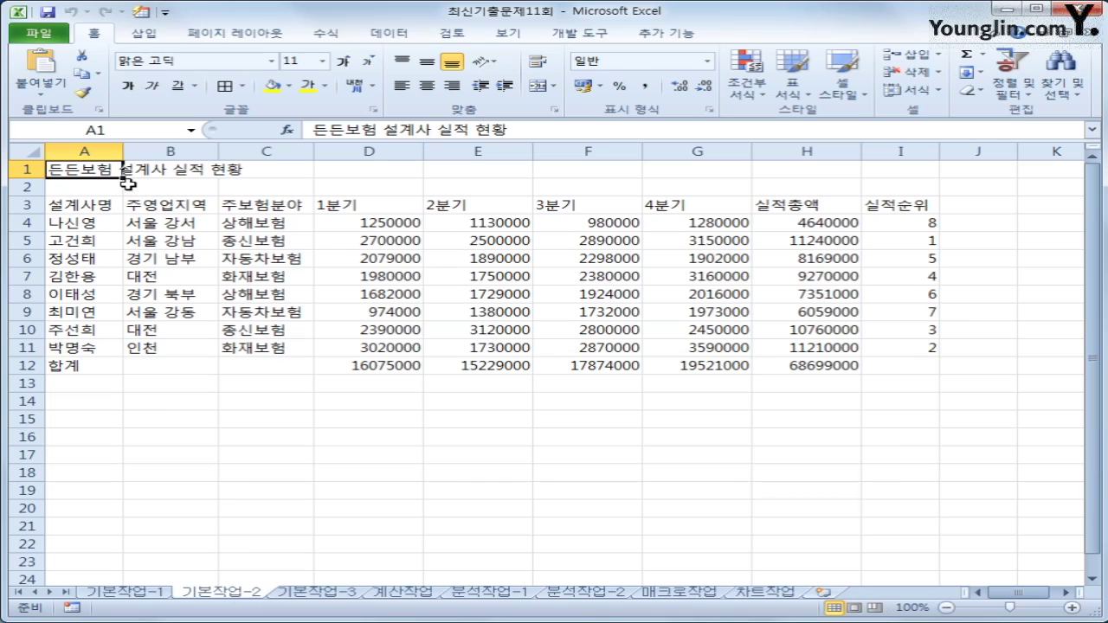
left_click_drag(76, 169, 878, 165)
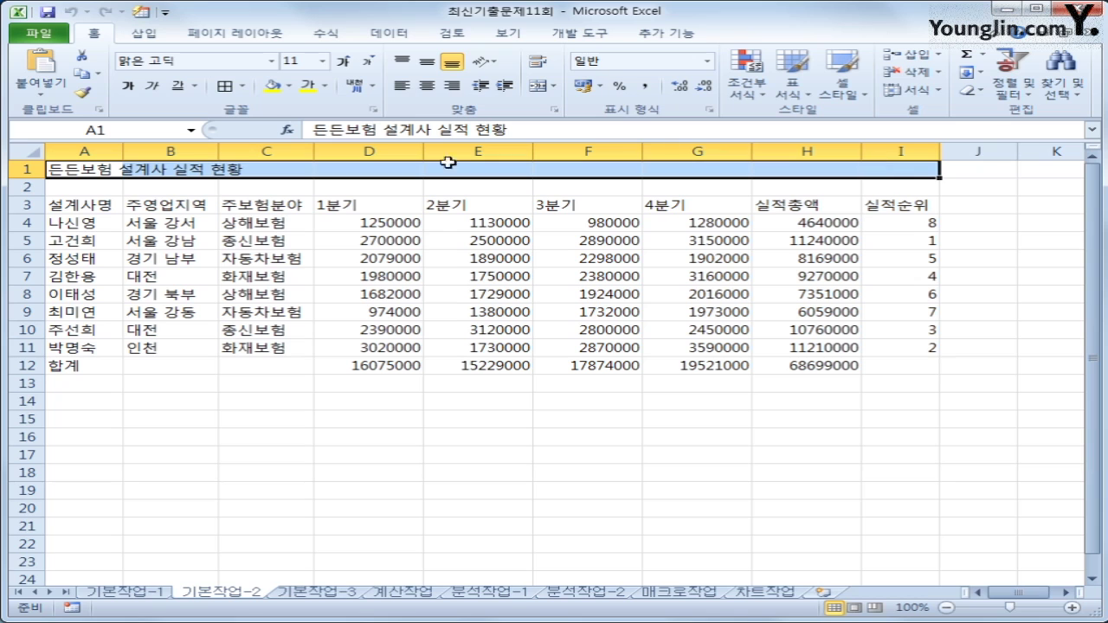
left_click(537, 87)
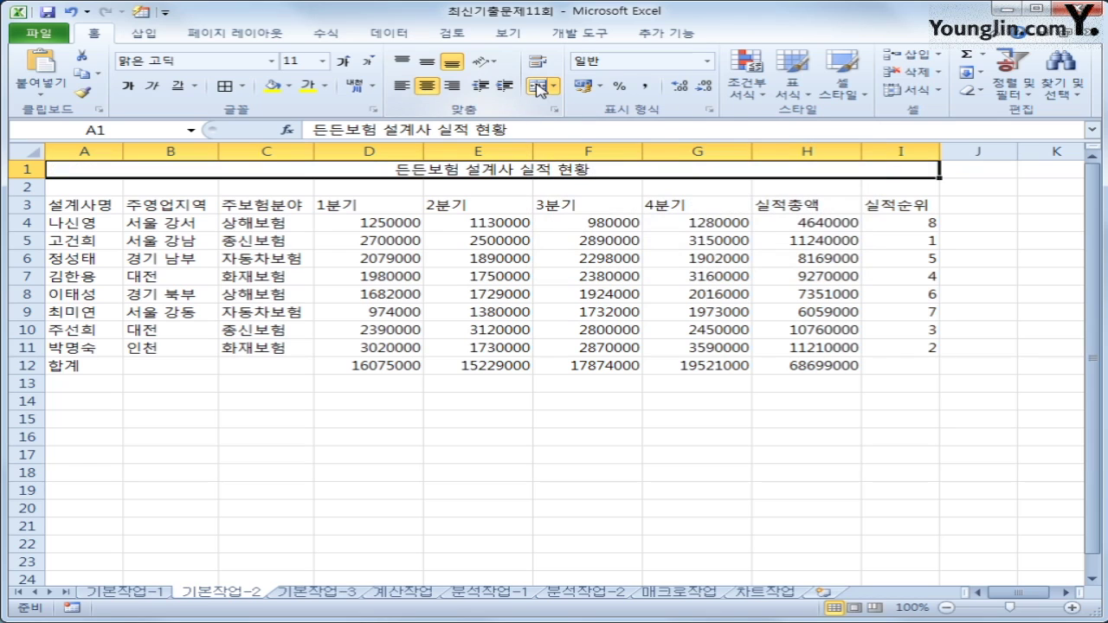
left_click(427, 64)
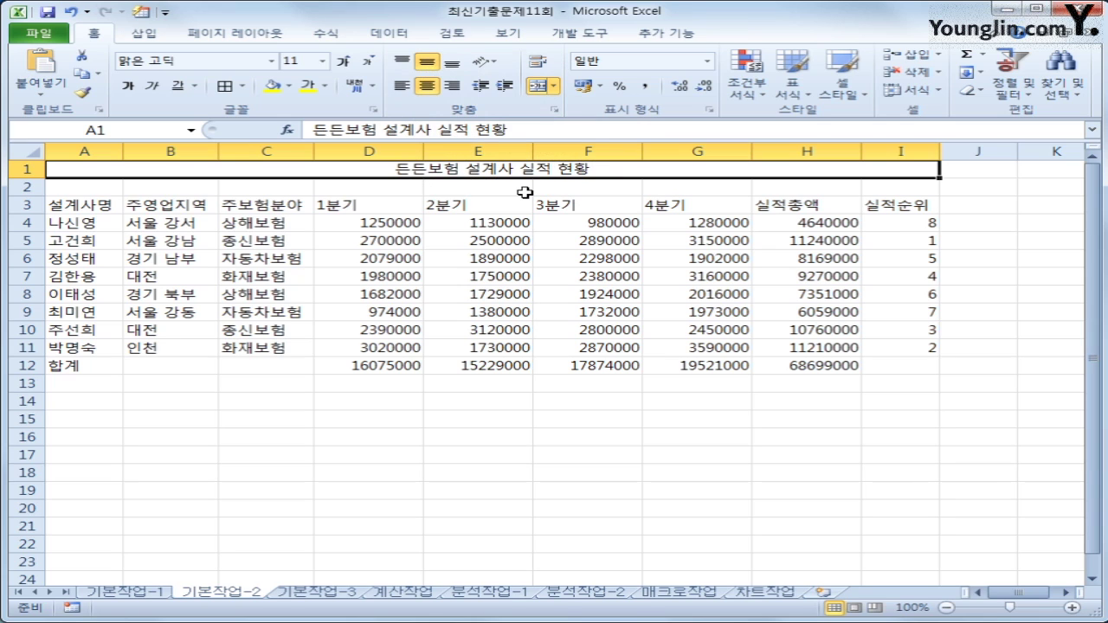
Step: Format the merged title in row 1 with the 궁서체 font, size 15 and a single underline
left_click(271, 61)
left_click_drag(410, 104, 409, 151)
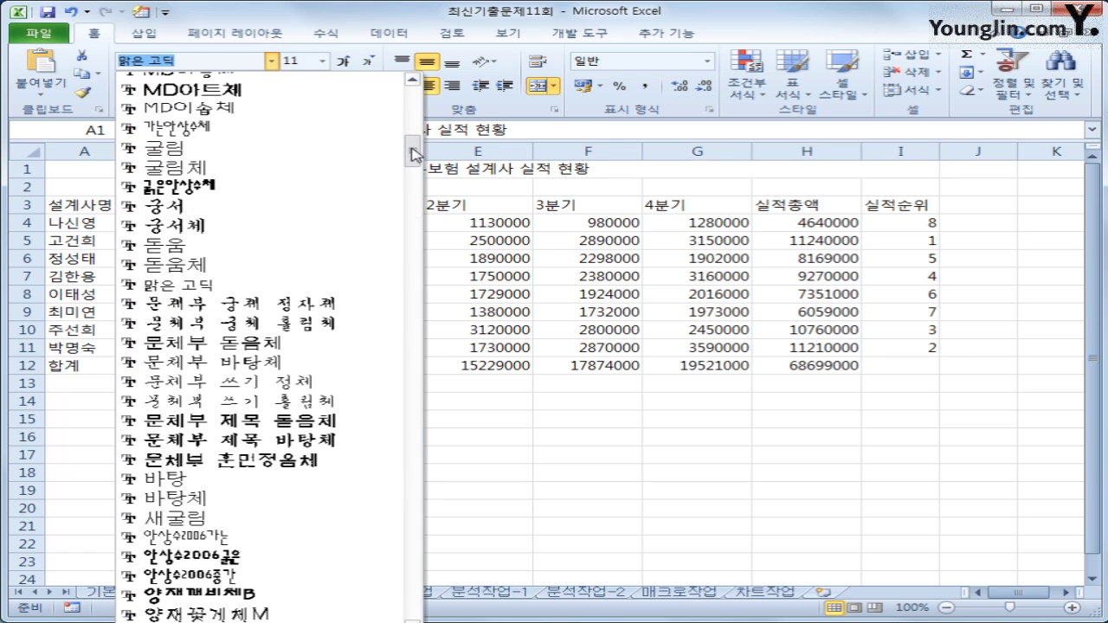
left_click(320, 225)
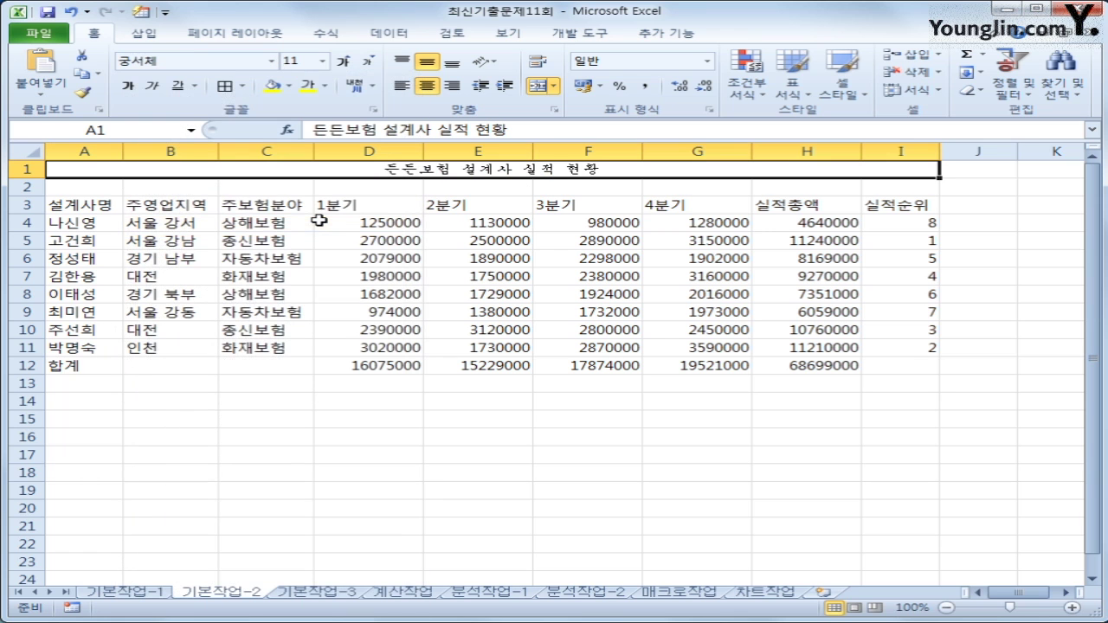
left_click(302, 61)
type("15")
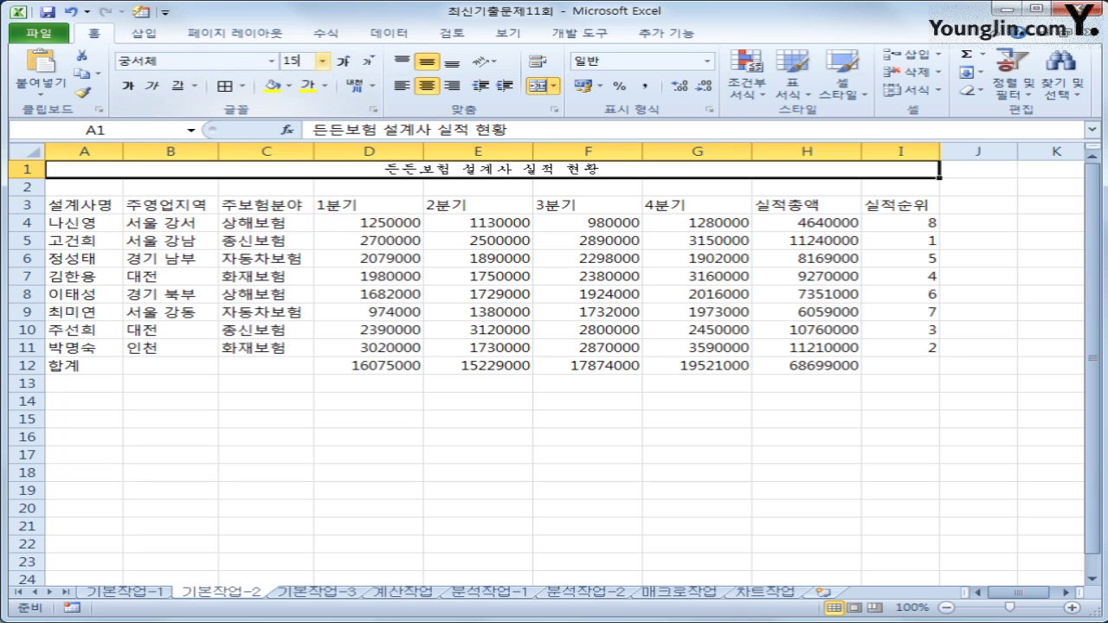
key("Return")
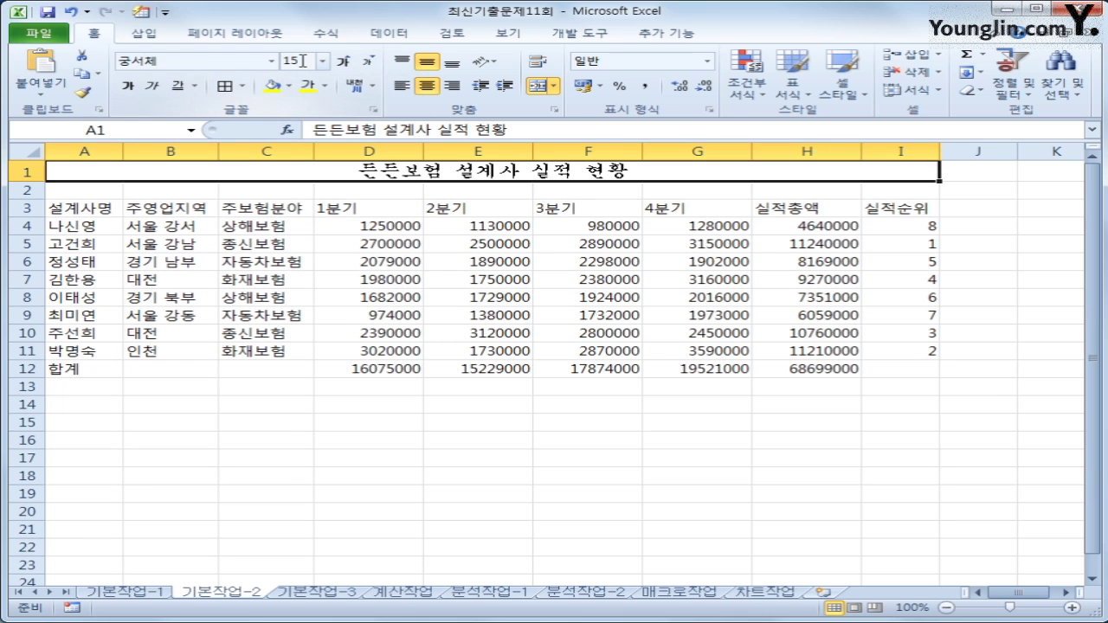
left_click(197, 86)
left_click(224, 106)
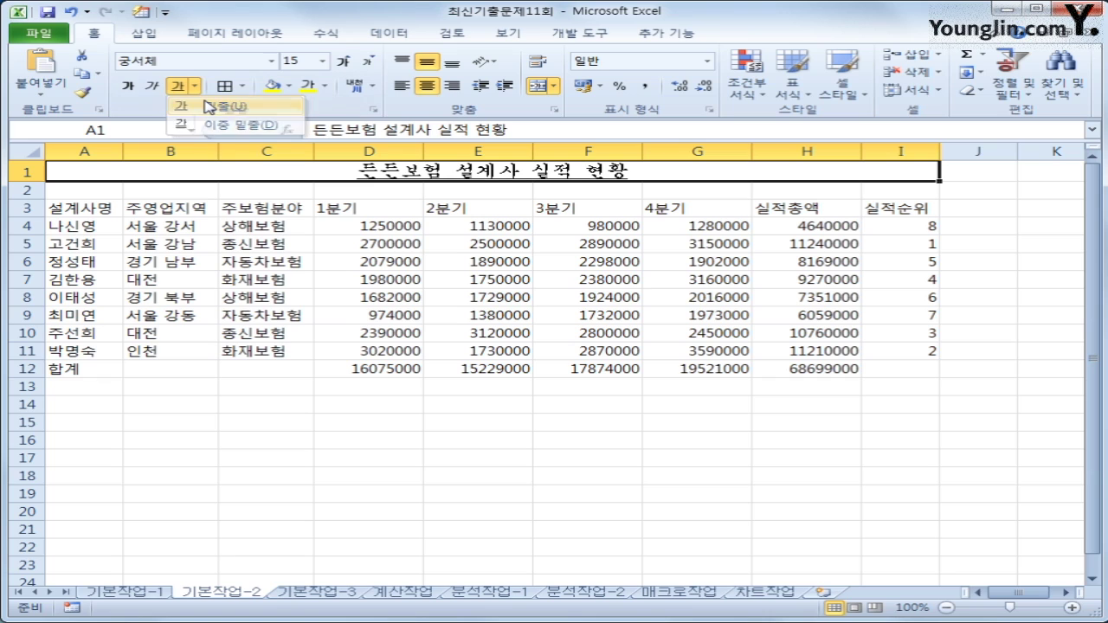
left_click(1003, 495)
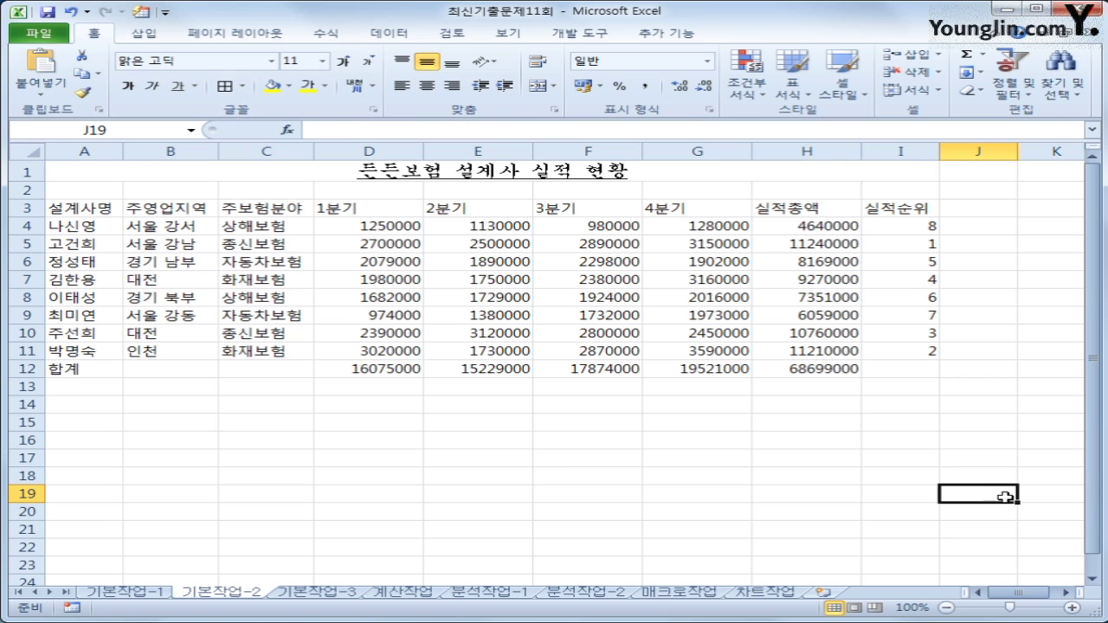
Step: Apply the custom number format #,##0,"천원" to the amounts in D4:H12
left_click_drag(398, 226, 833, 371)
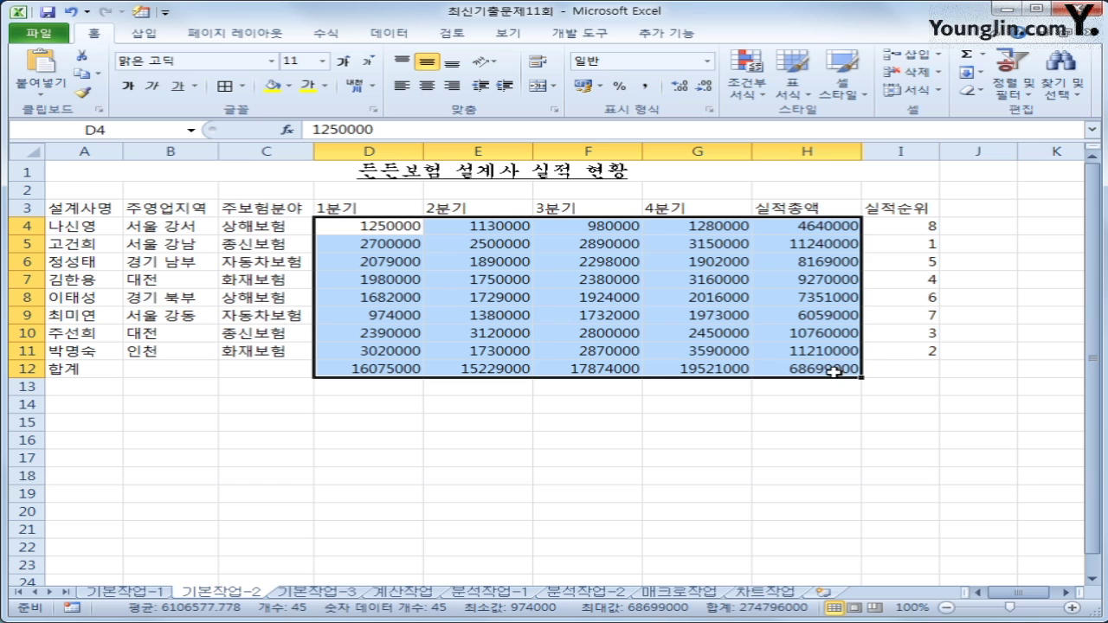
right_click(671, 291)
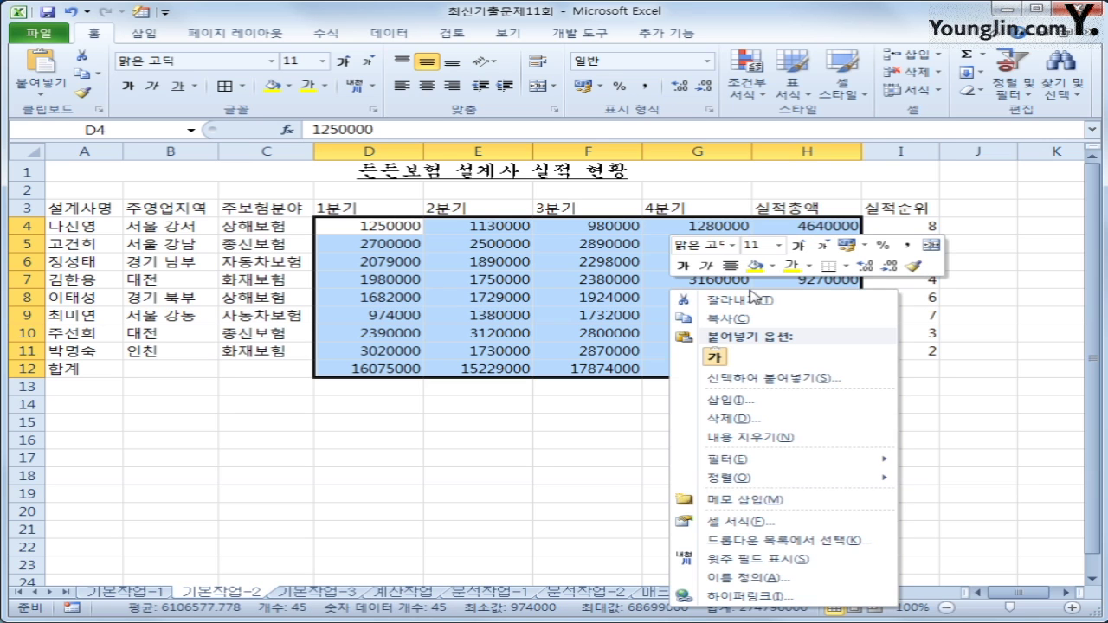
left_click(808, 527)
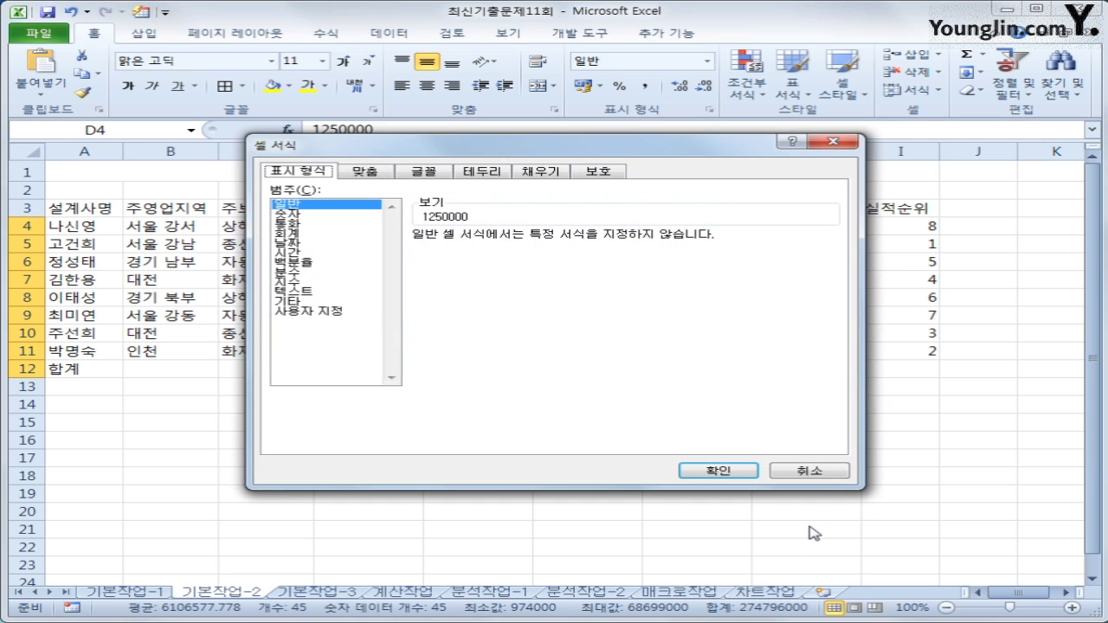
left_click(319, 313)
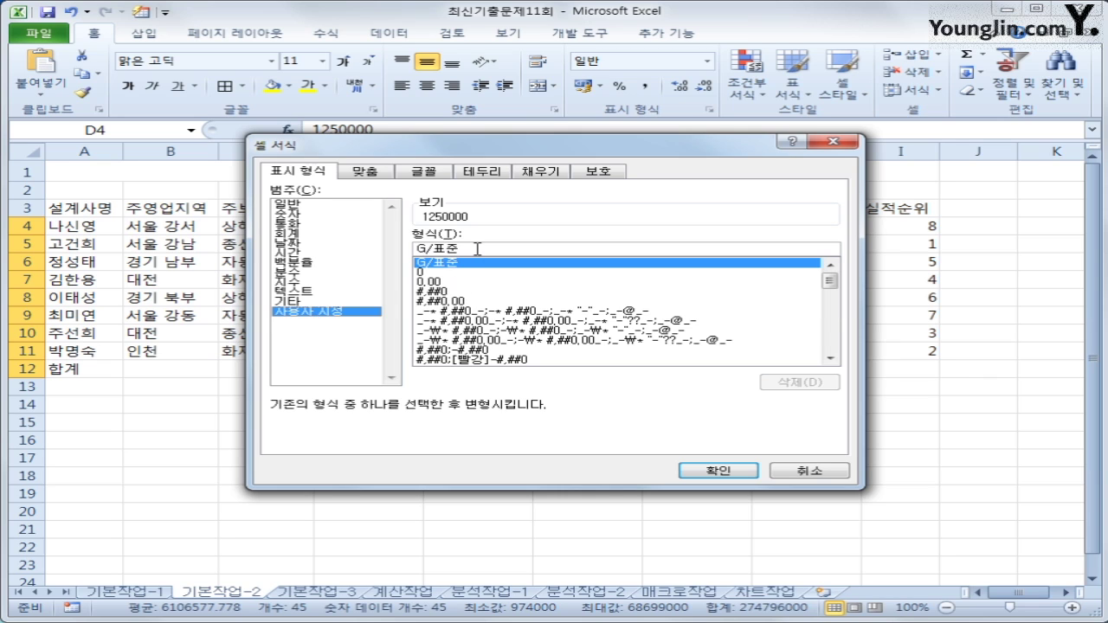
left_click_drag(478, 249, 339, 244)
type("#")
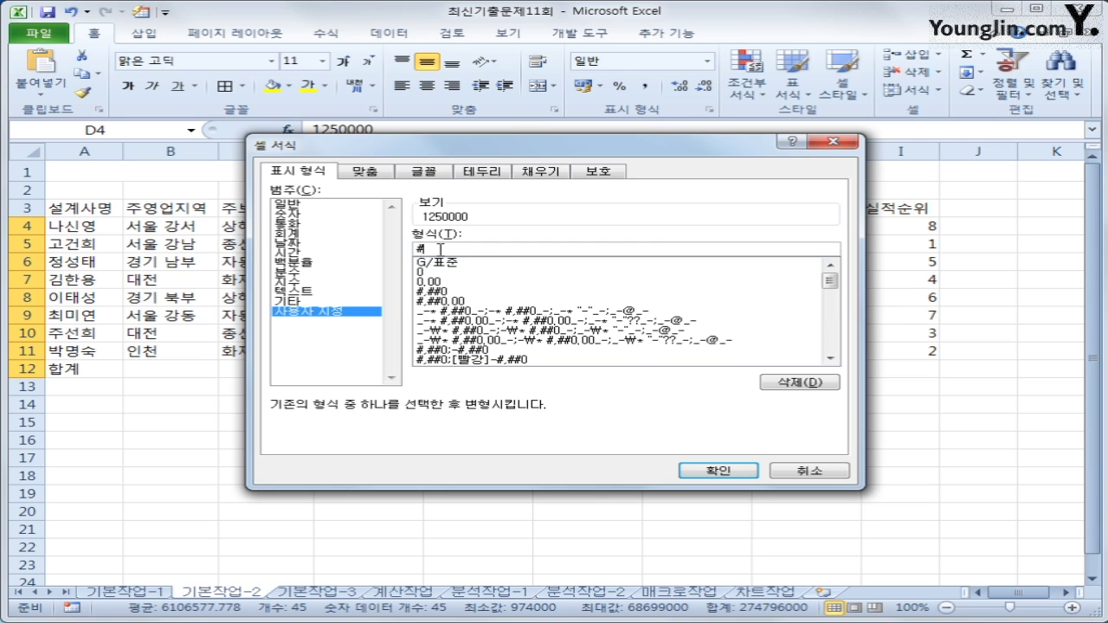
type(",##0")
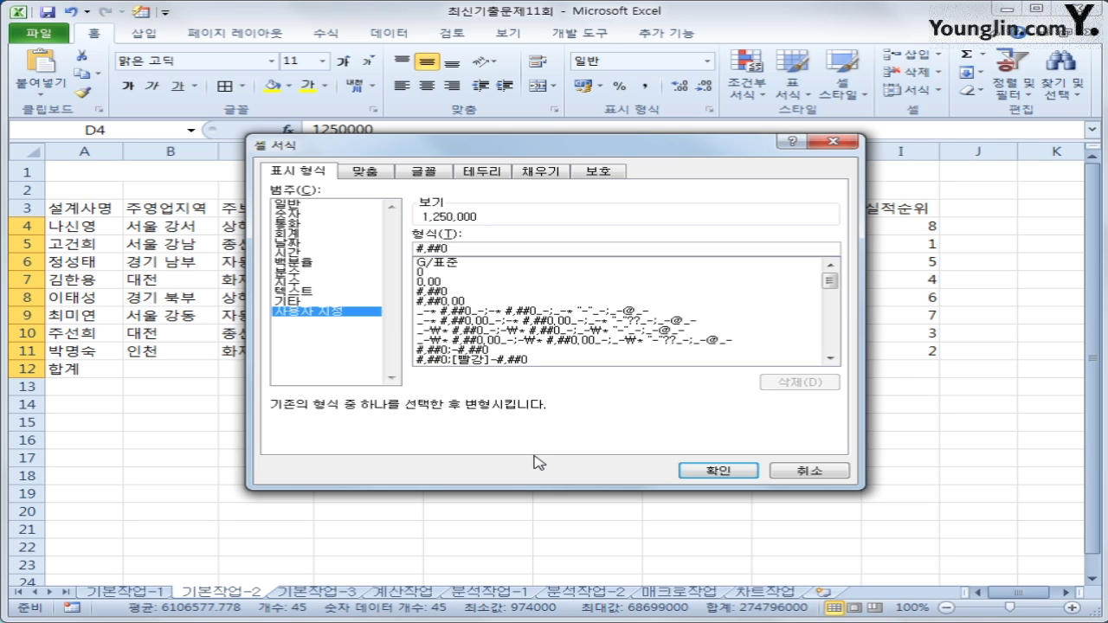
type(",")
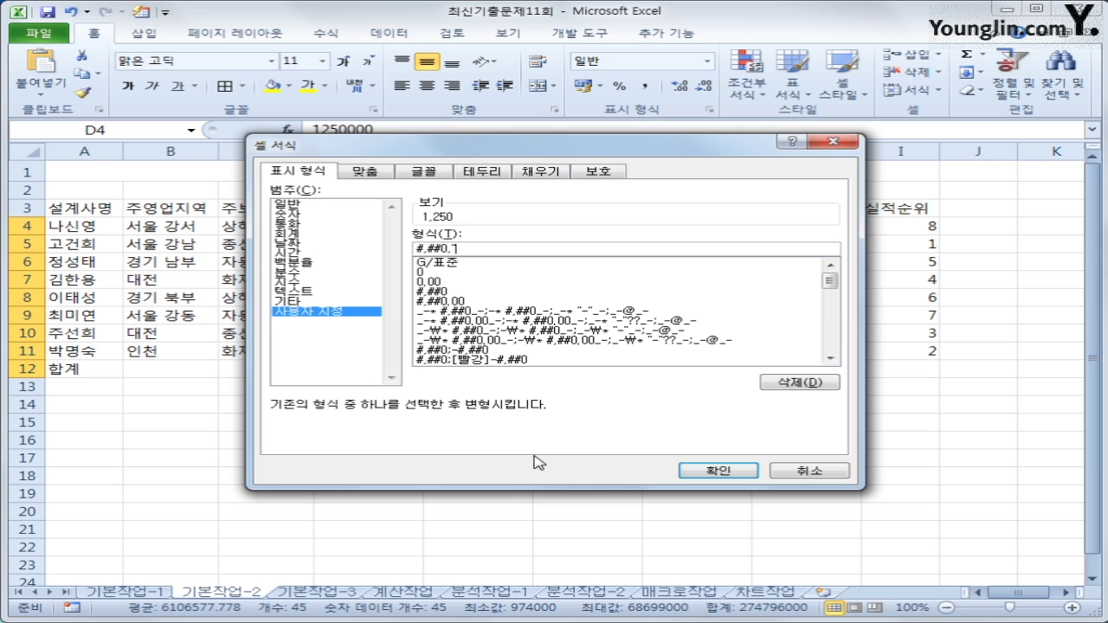
type("\"천원\"")
key("Return")
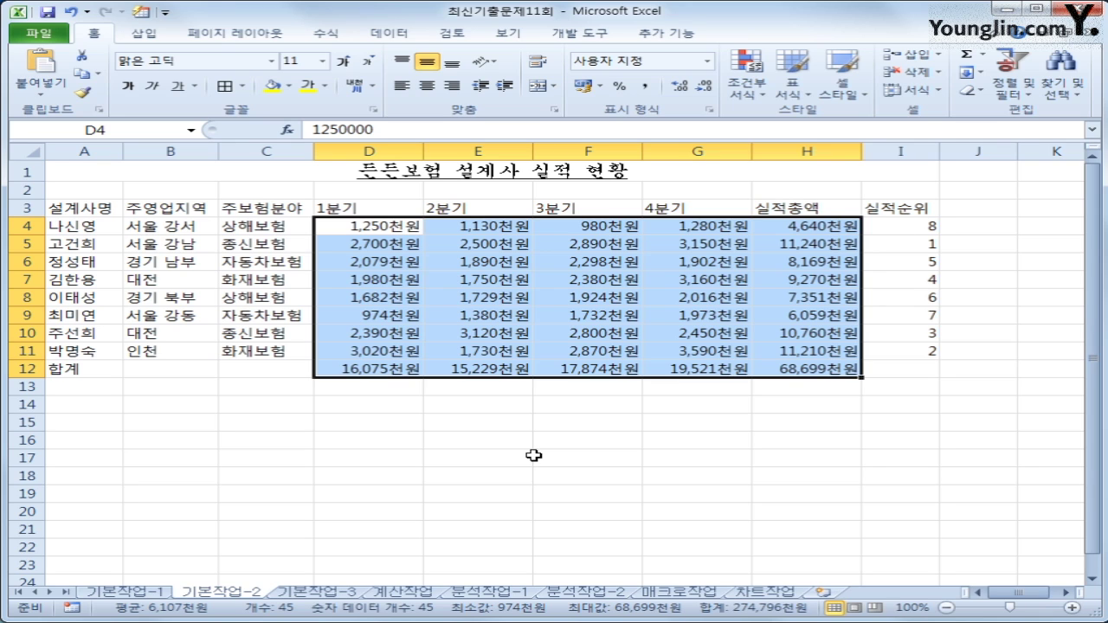
Step: Define the name 설계사명 for the range A4:A11
left_click_drag(95, 227, 89, 353)
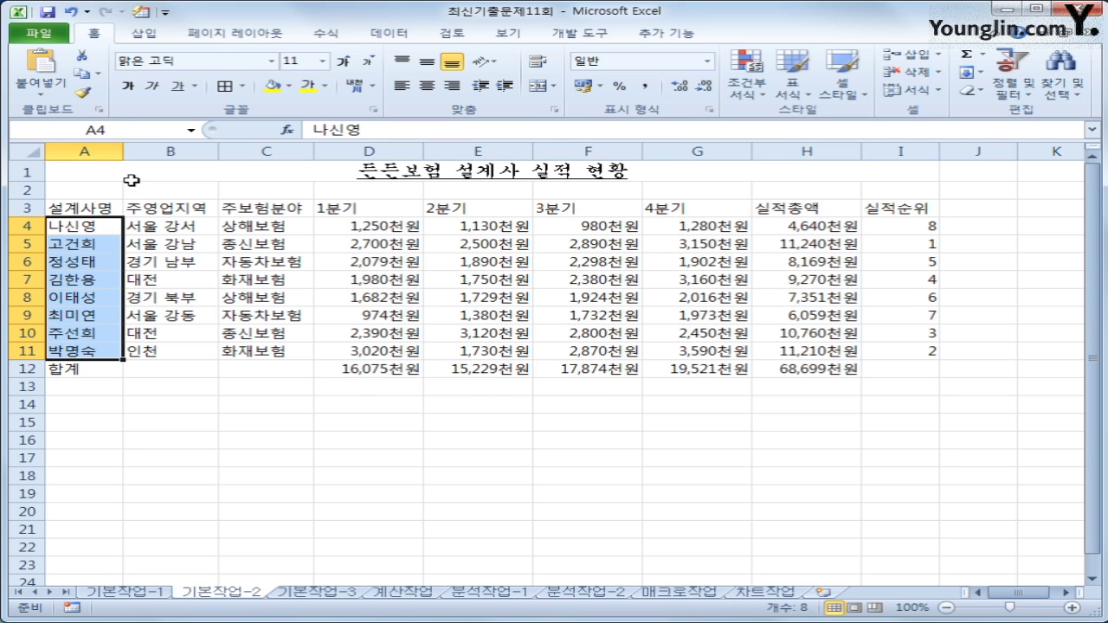
left_click(125, 130)
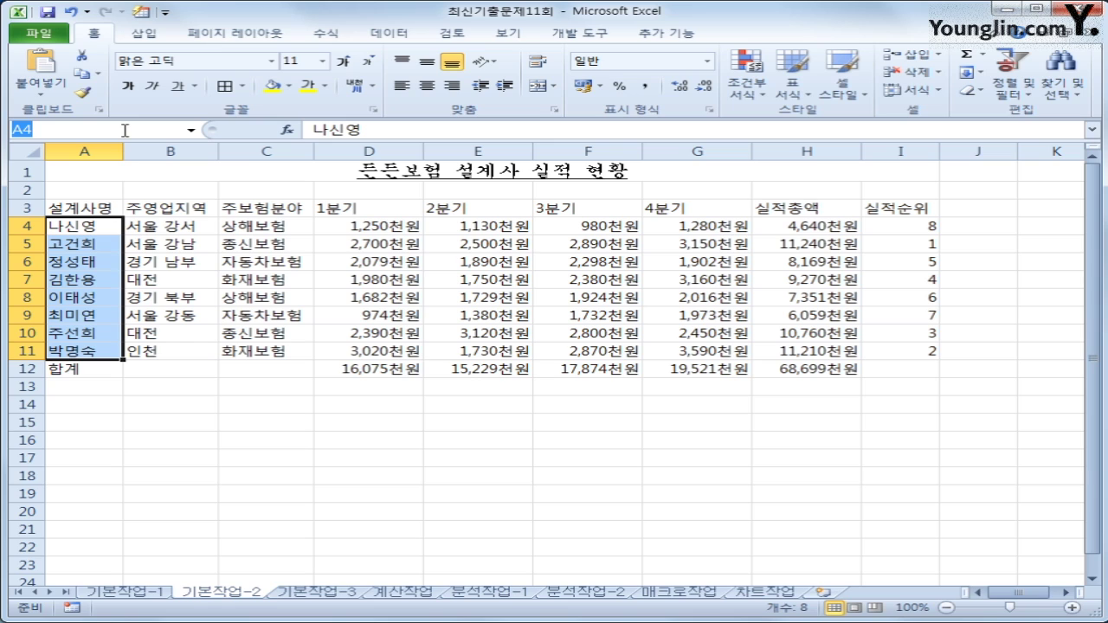
type("설계사명")
key("Return")
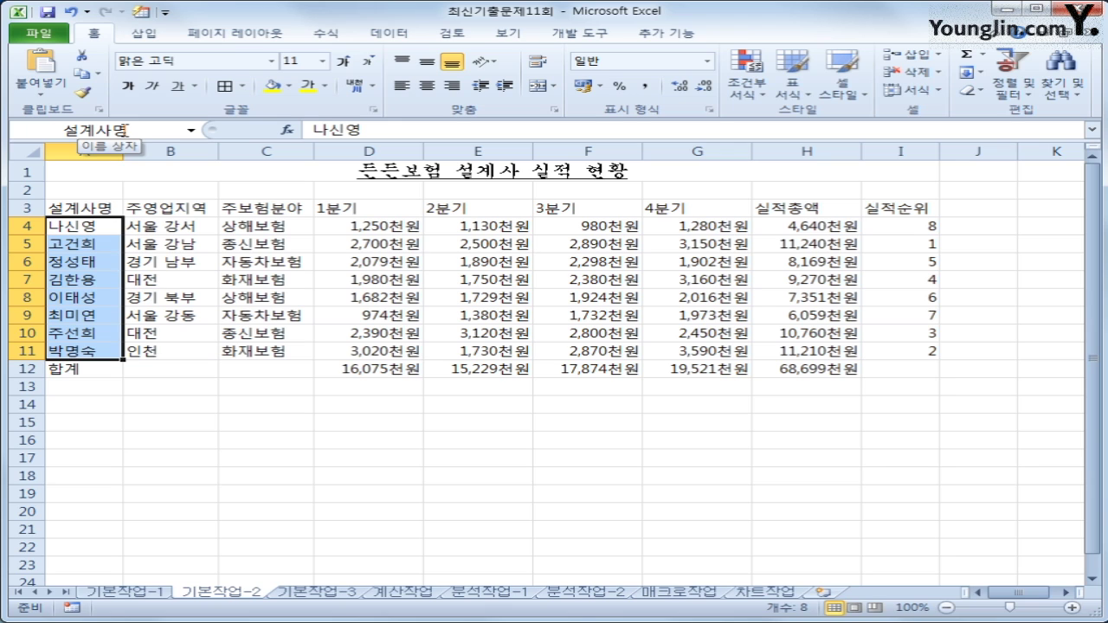
Step: Format the header cells A3:I3 as horizontally centered bold text in standard blue with a yellow fill
left_click_drag(89, 209, 901, 208)
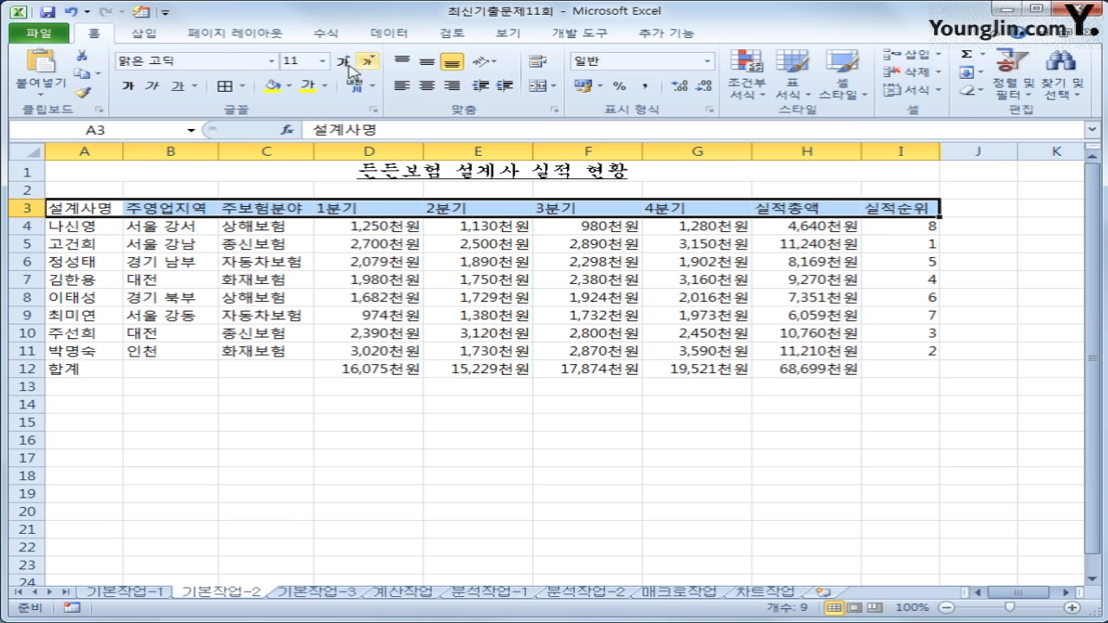
left_click(426, 90)
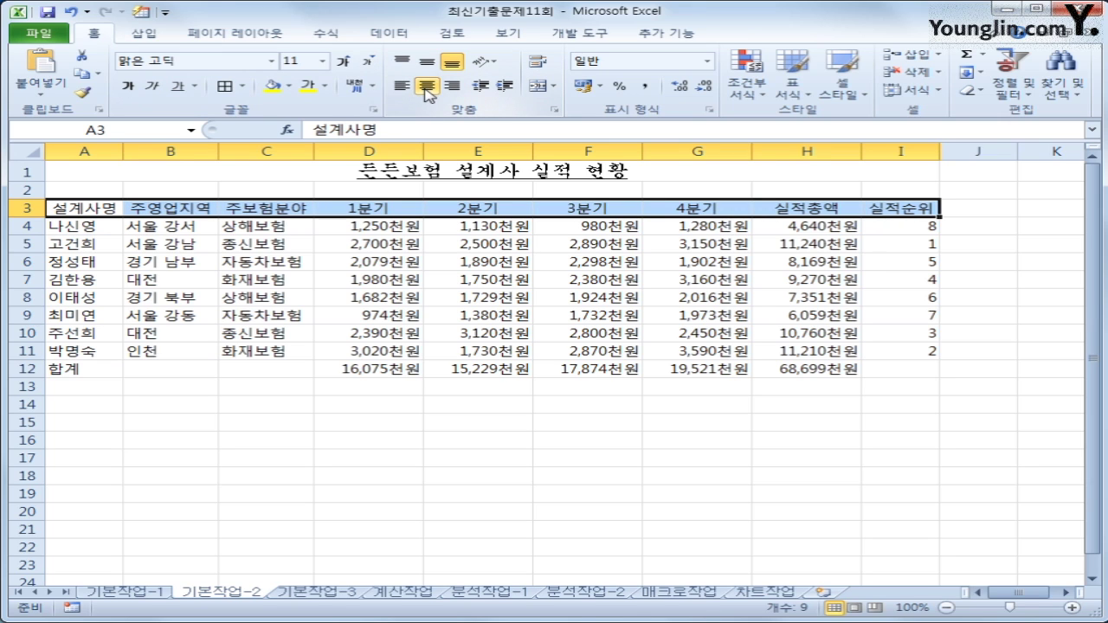
left_click(128, 87)
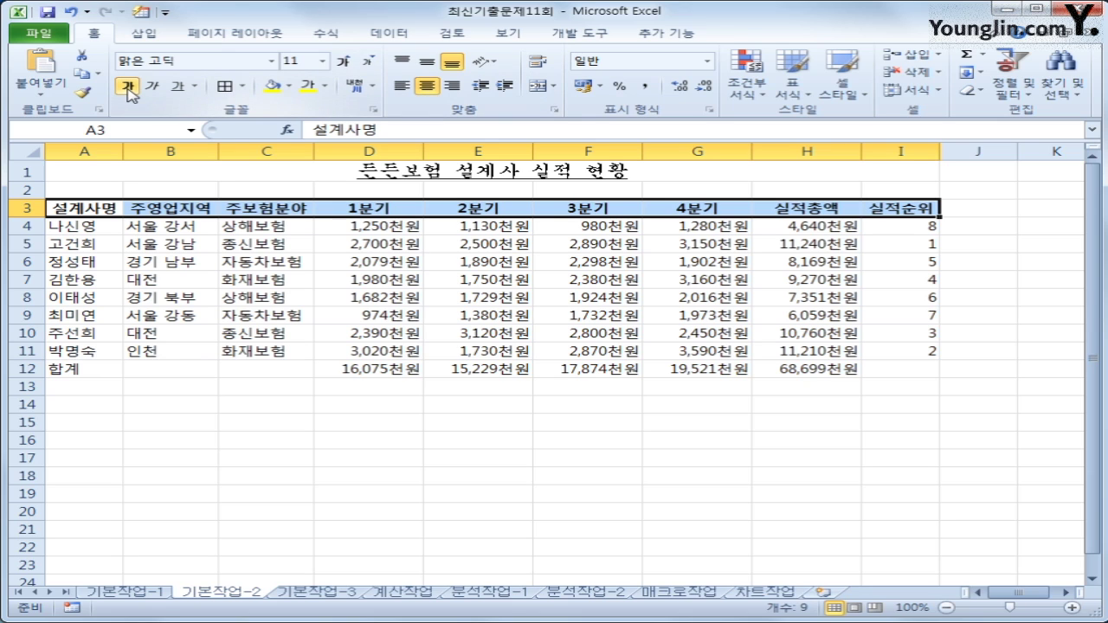
left_click(324, 86)
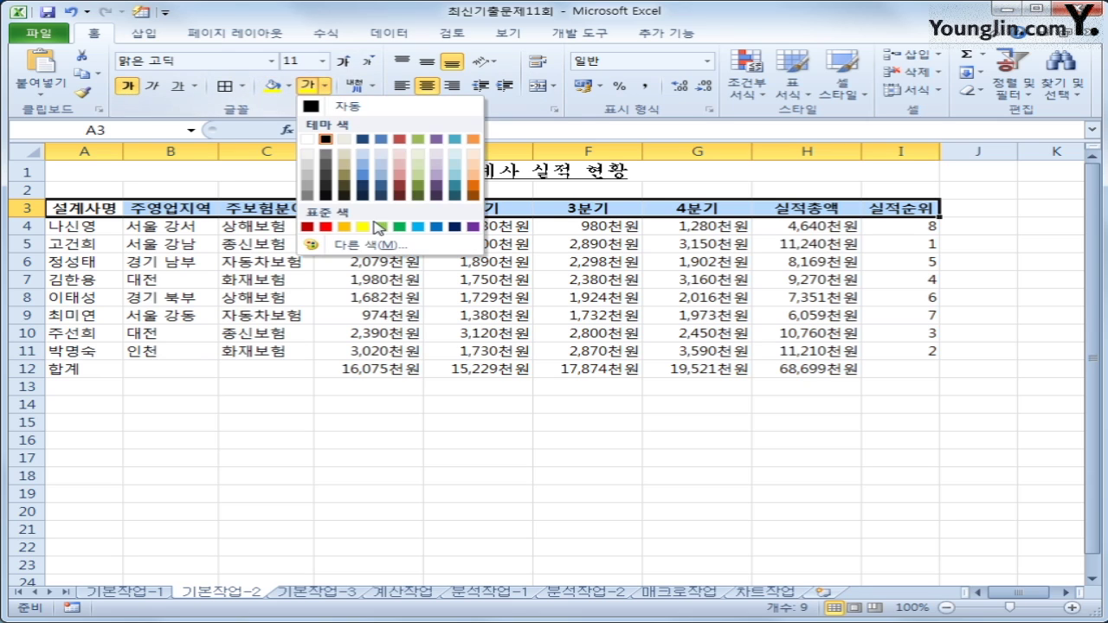
left_click(434, 227)
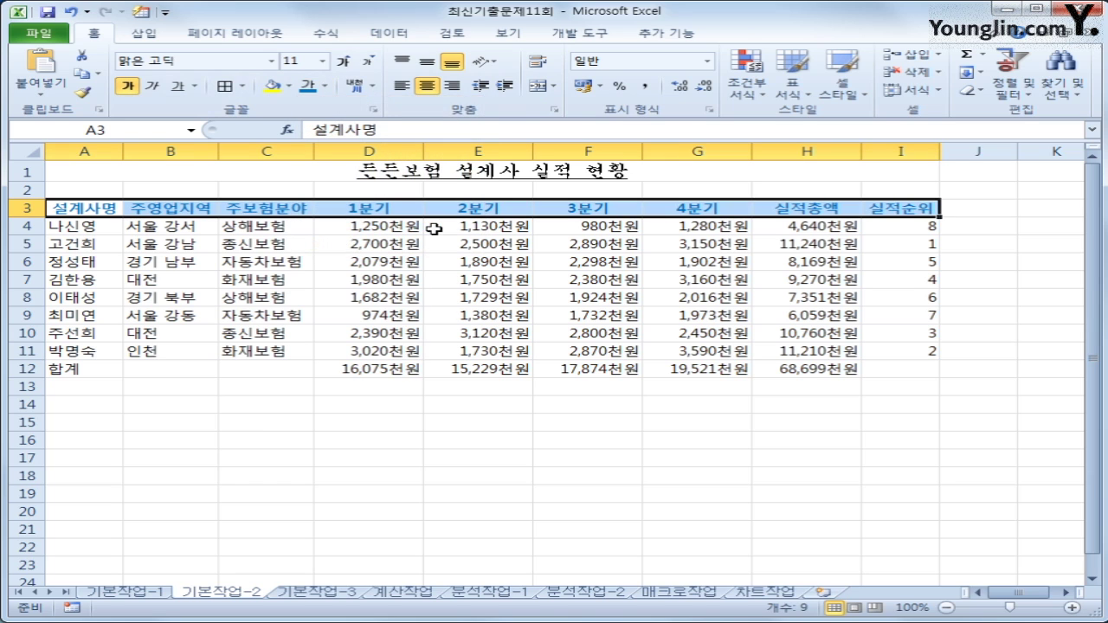
left_click(269, 85)
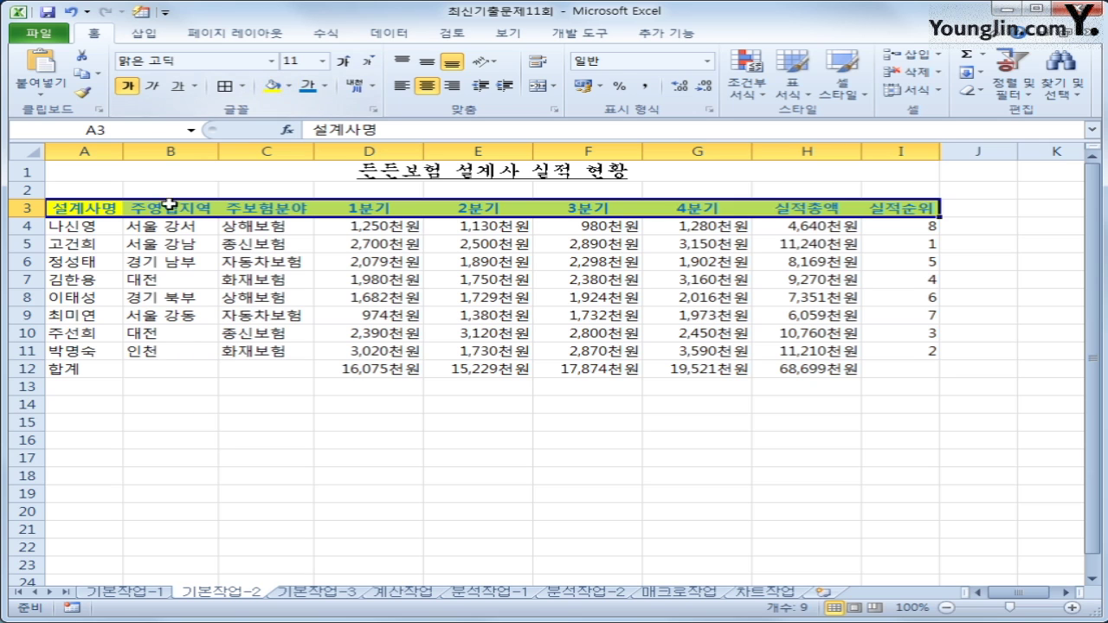
Step: Apply all borders to the table range A3:I12
left_click_drag(104, 208, 887, 364)
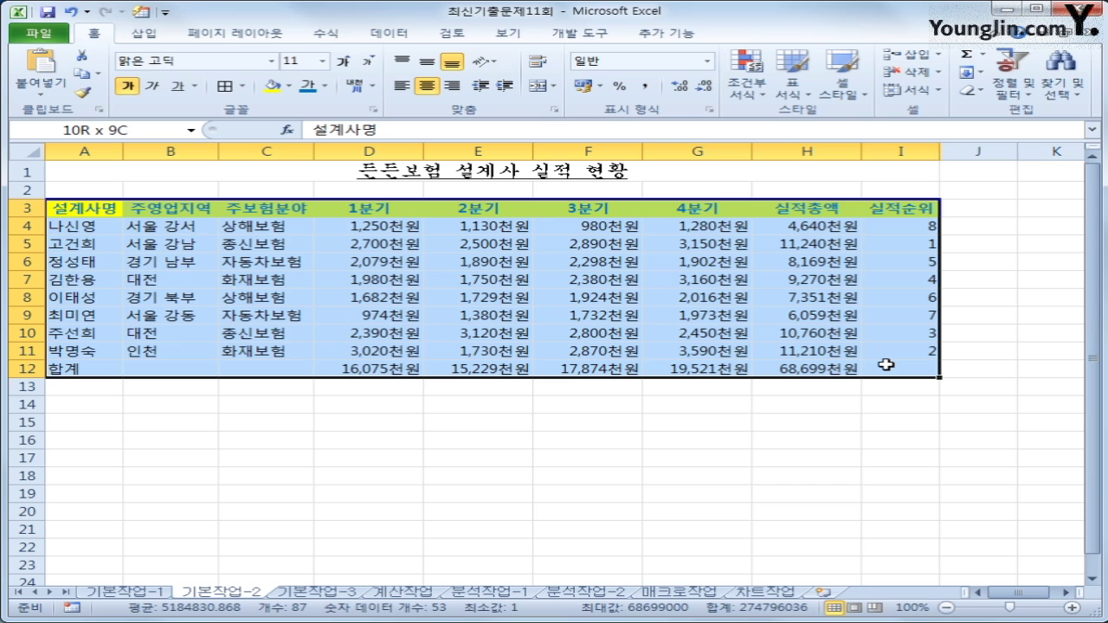
left_click_drag(887, 365, 886, 364)
left_click(242, 87)
left_click(312, 227)
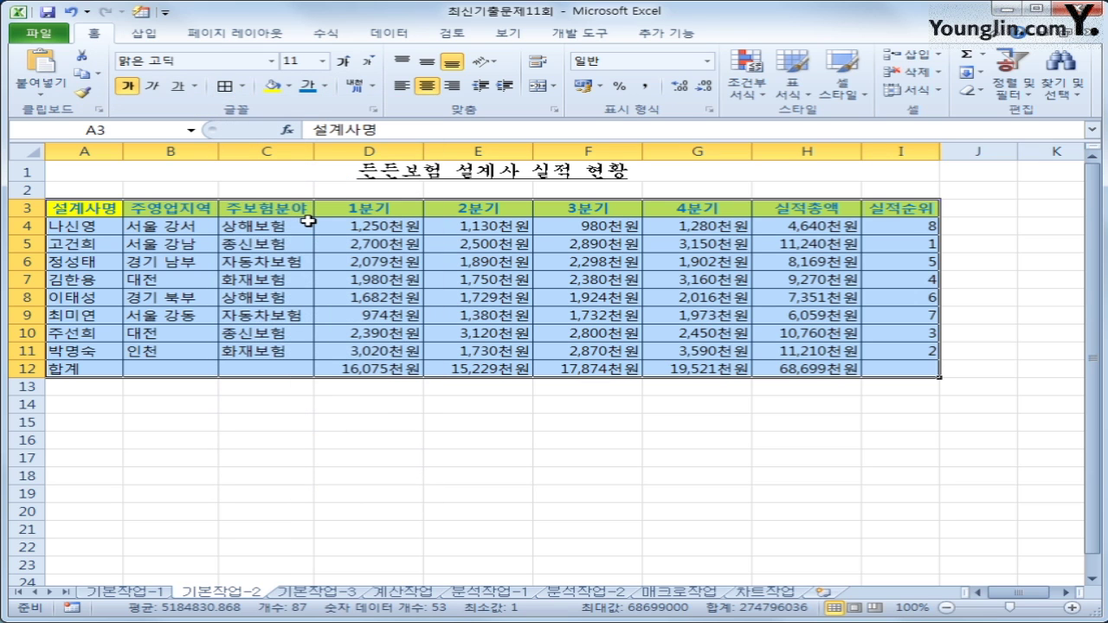
Step: Add both diagonal borders to the empty cells B12, C12 and I12 of the 합계 row so each is crossed out
left_click(162, 367)
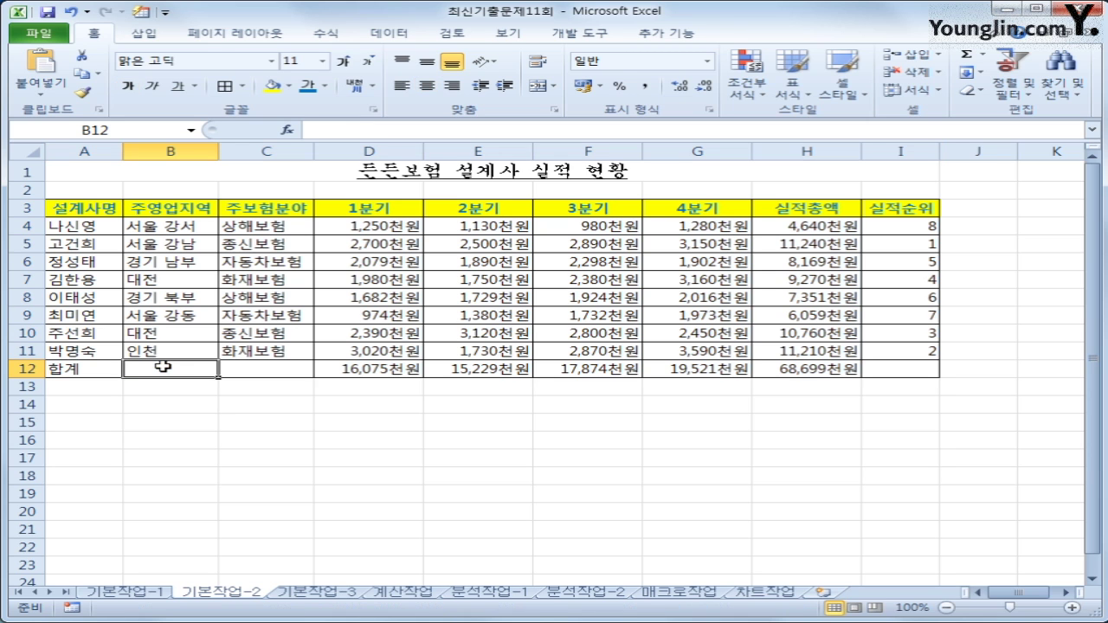
left_click(290, 372, "ctrl")
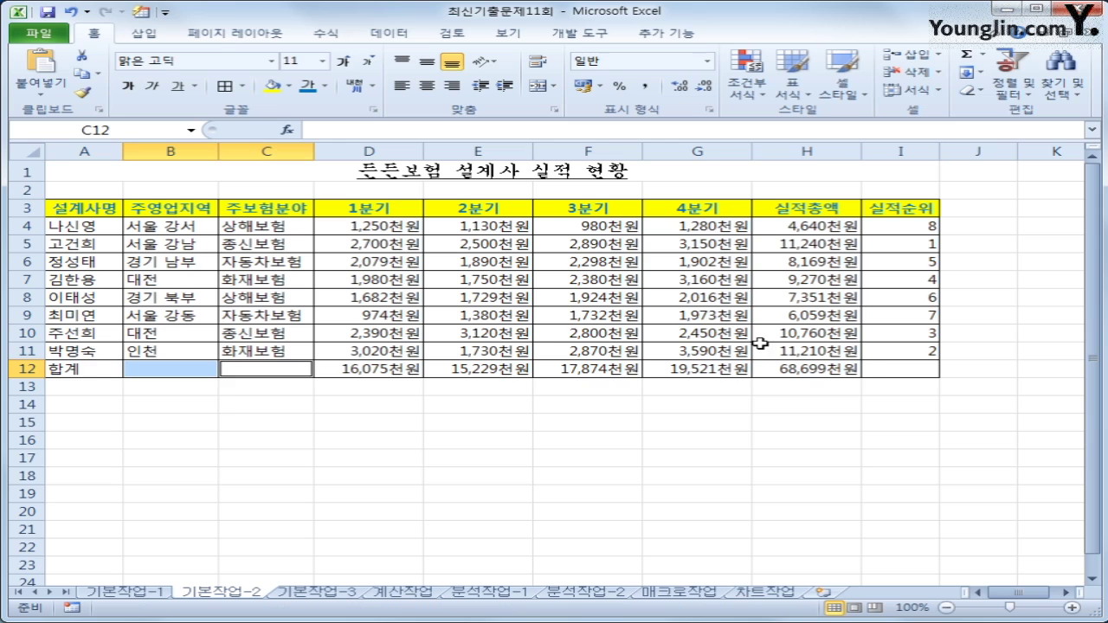
left_click(881, 370, "ctrl")
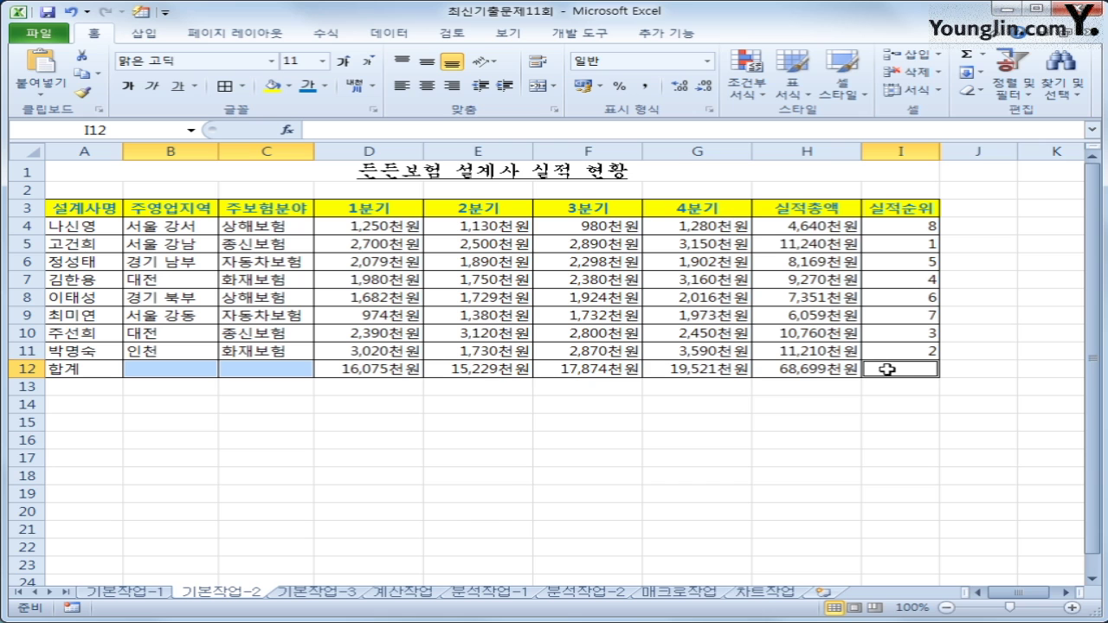
key("shift+F10")
left_click(564, 394)
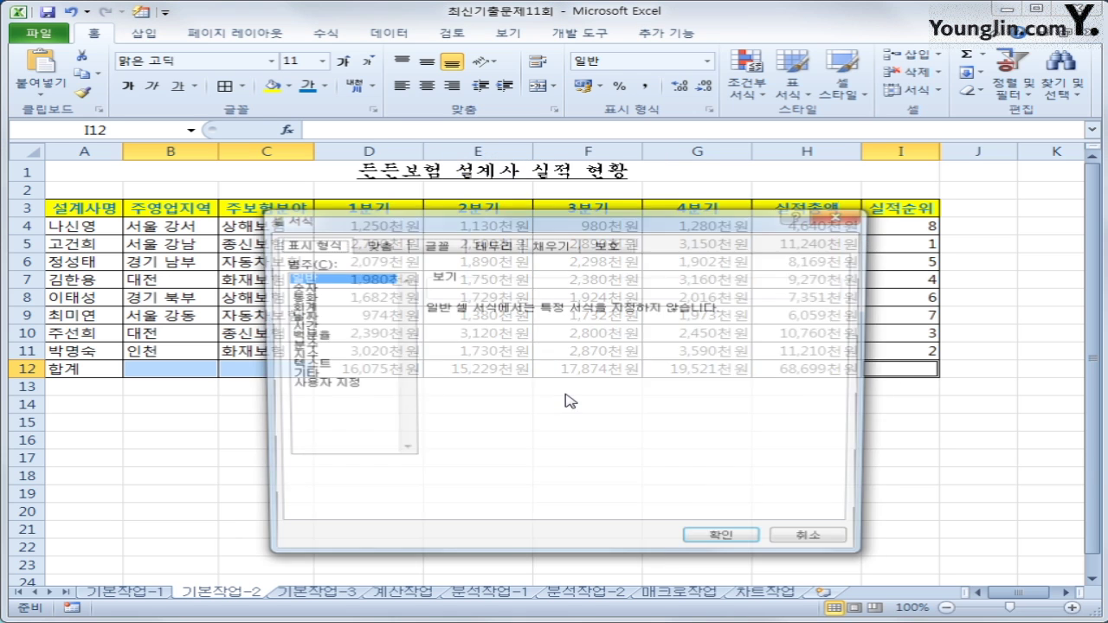
left_click(491, 246)
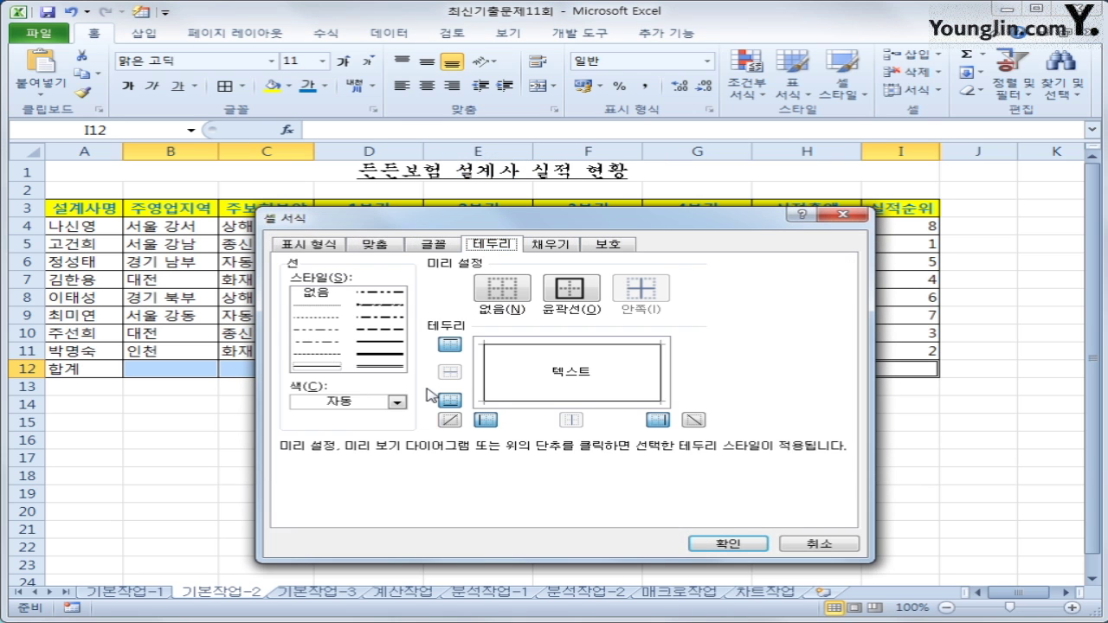
left_click(451, 419)
left_click(694, 420)
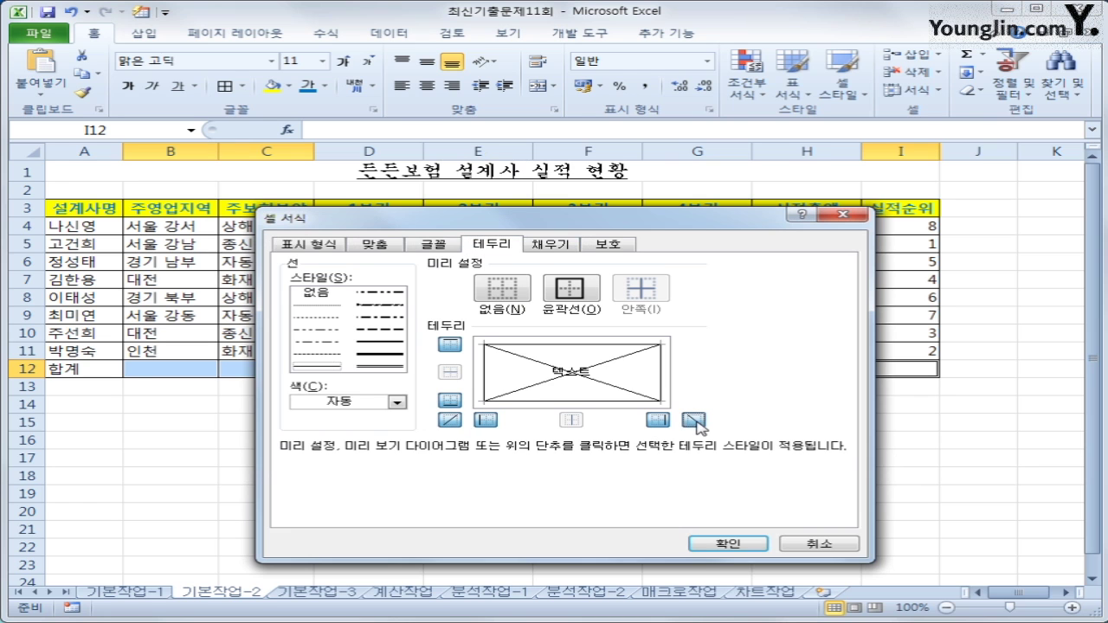
left_click(723, 543)
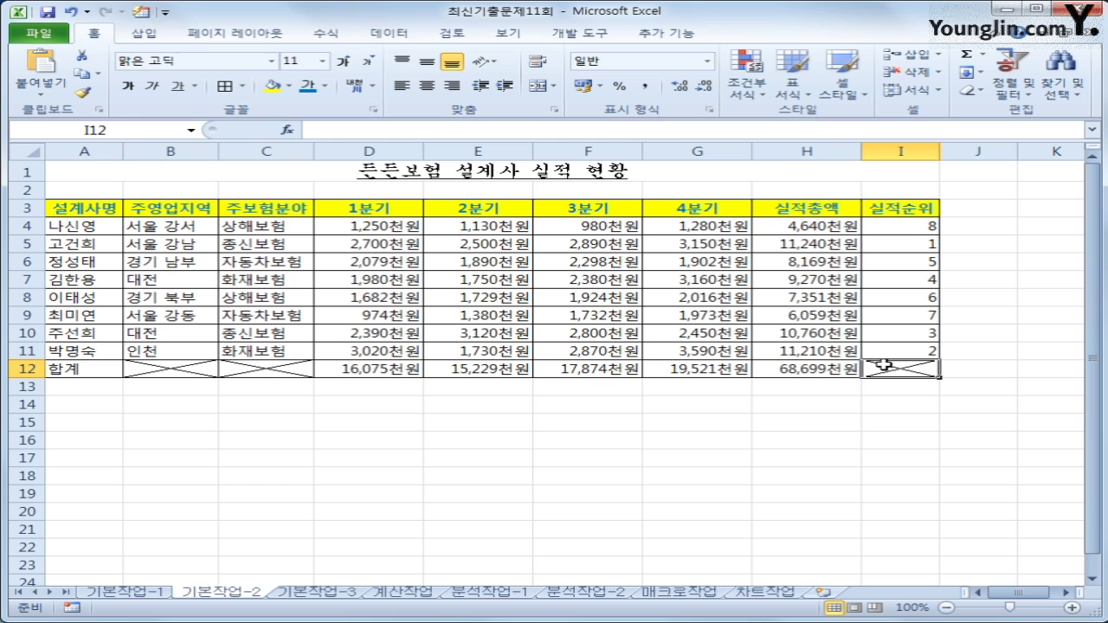
Step: On the 기본작업-3 sheet, create a new conditional formatting rule for A4:H11 that uses a formula to determine the cells
left_click(299, 596)
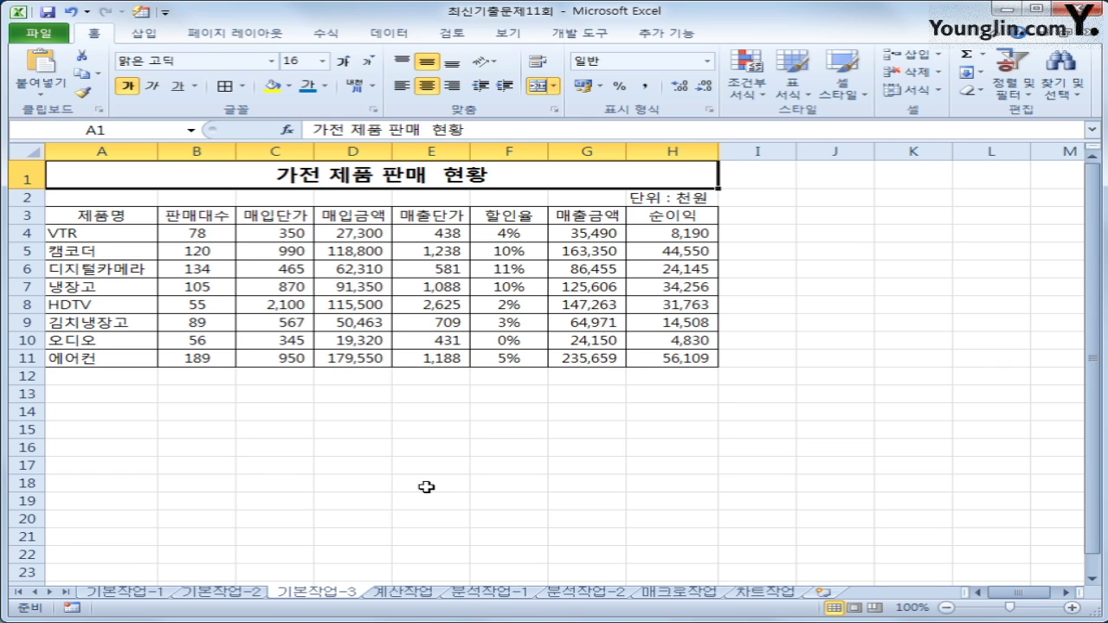
left_click(131, 234)
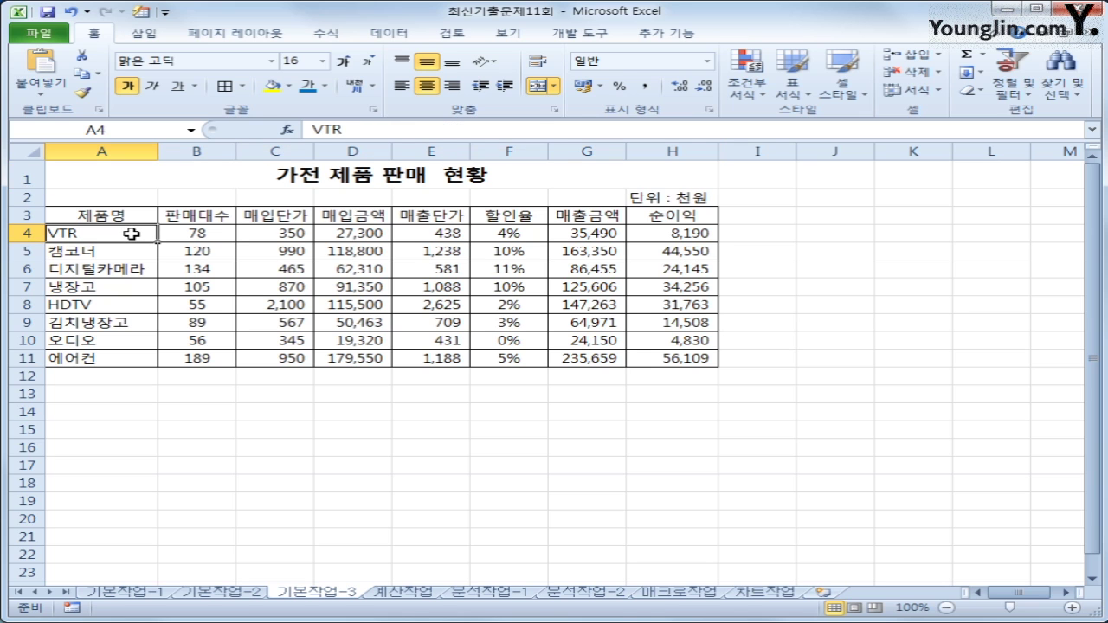
left_click_drag(131, 233, 677, 355)
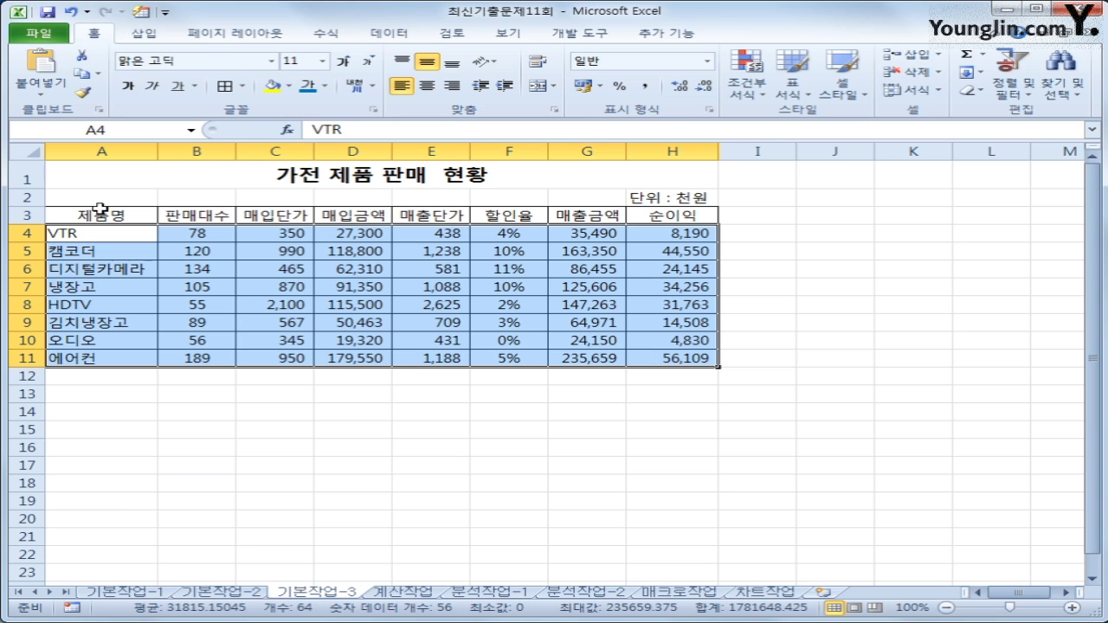
left_click(746, 95)
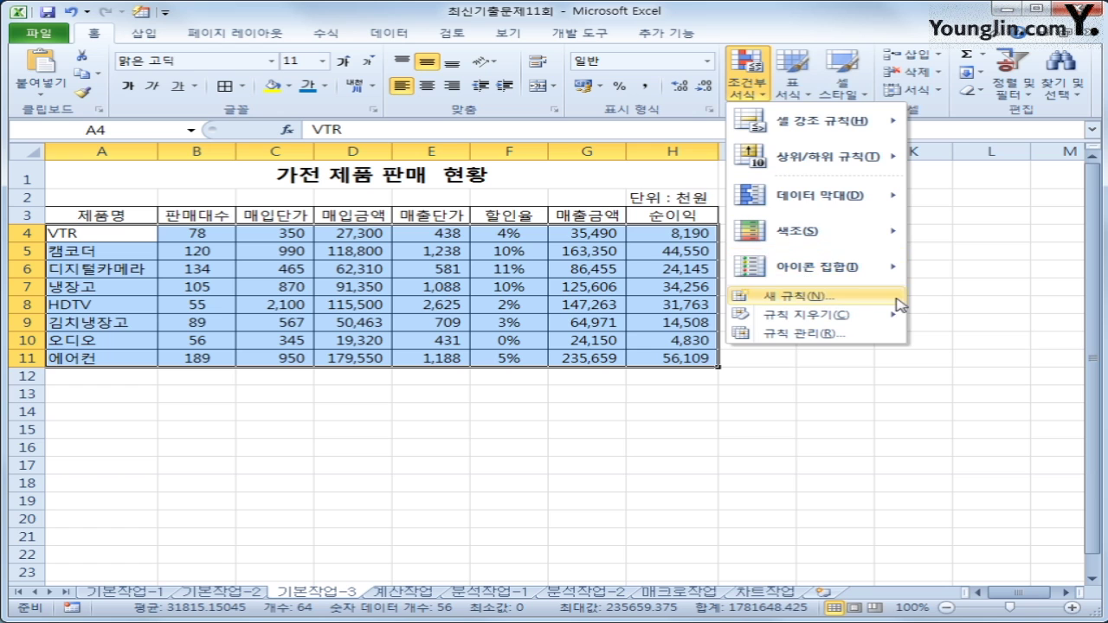
left_click(801, 297)
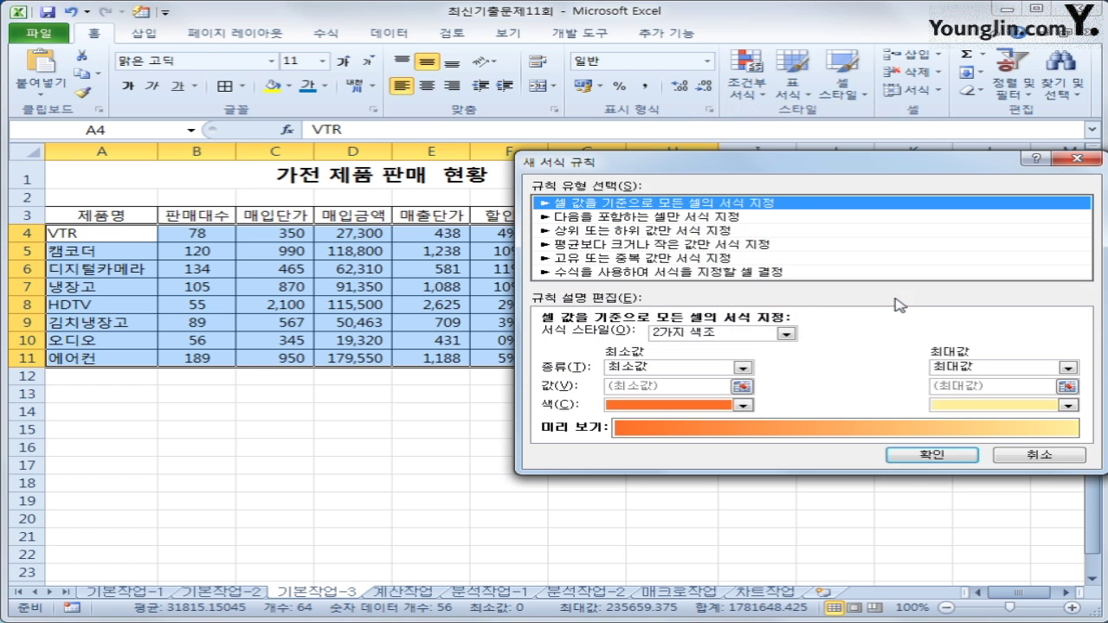
left_click_drag(792, 162, 649, 136)
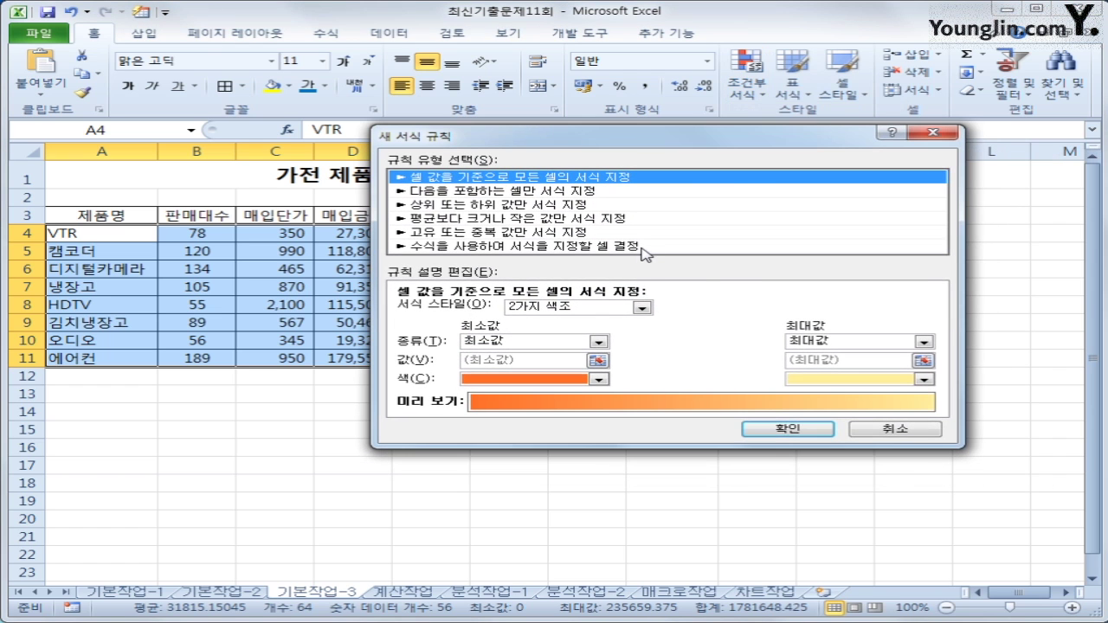
left_click(642, 248)
left_click(601, 313)
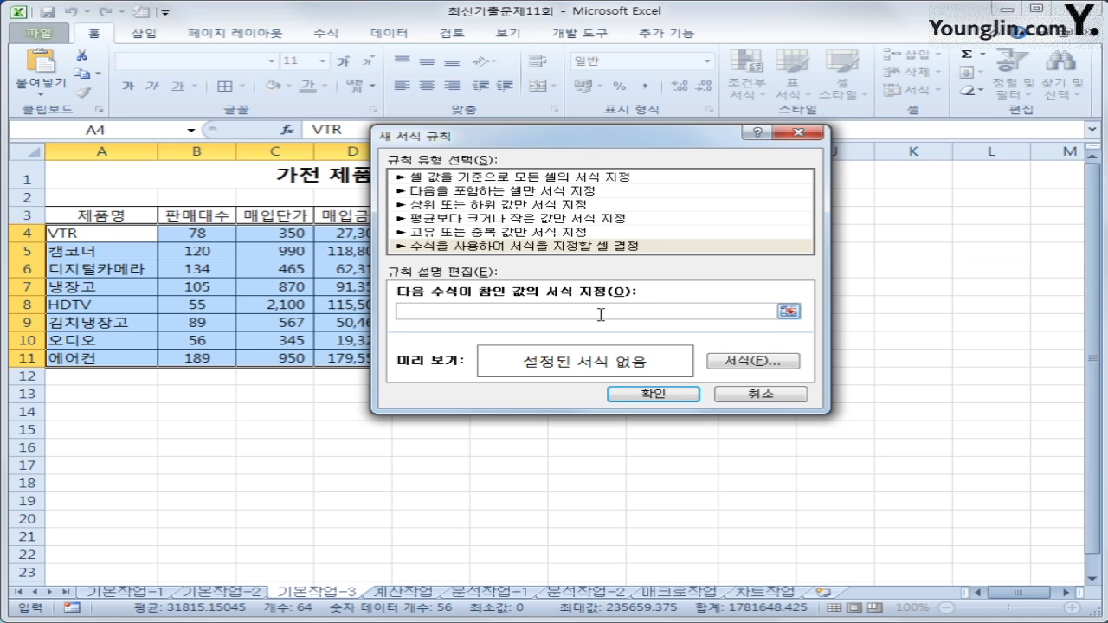
Step: Begin the rule formula with the column-locked net profit conditions =and($H4>=10000,$H4<=40000
type("ㅋ")
type("and(")
left_click_drag(578, 140, 691, 268)
left_click(676, 233)
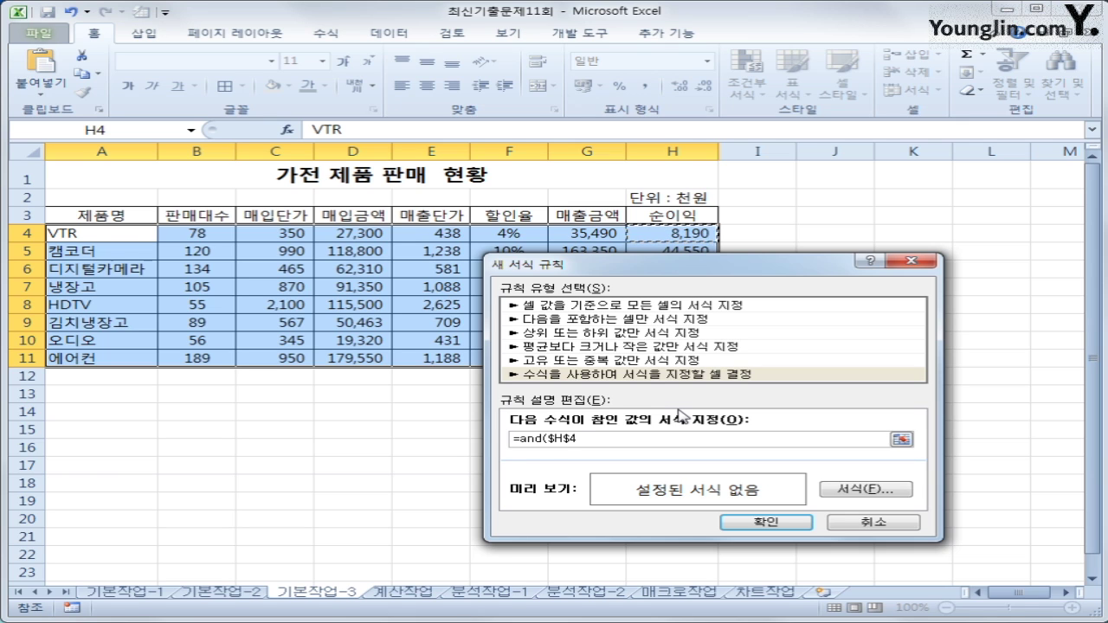
key("F4")
key("F4")
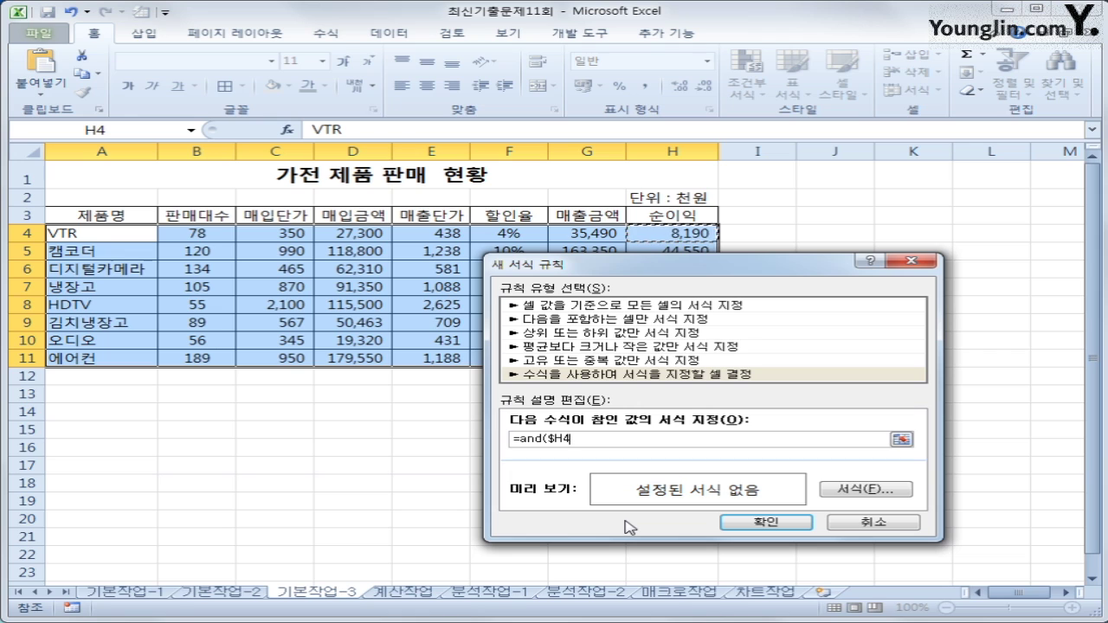
type(">=10000")
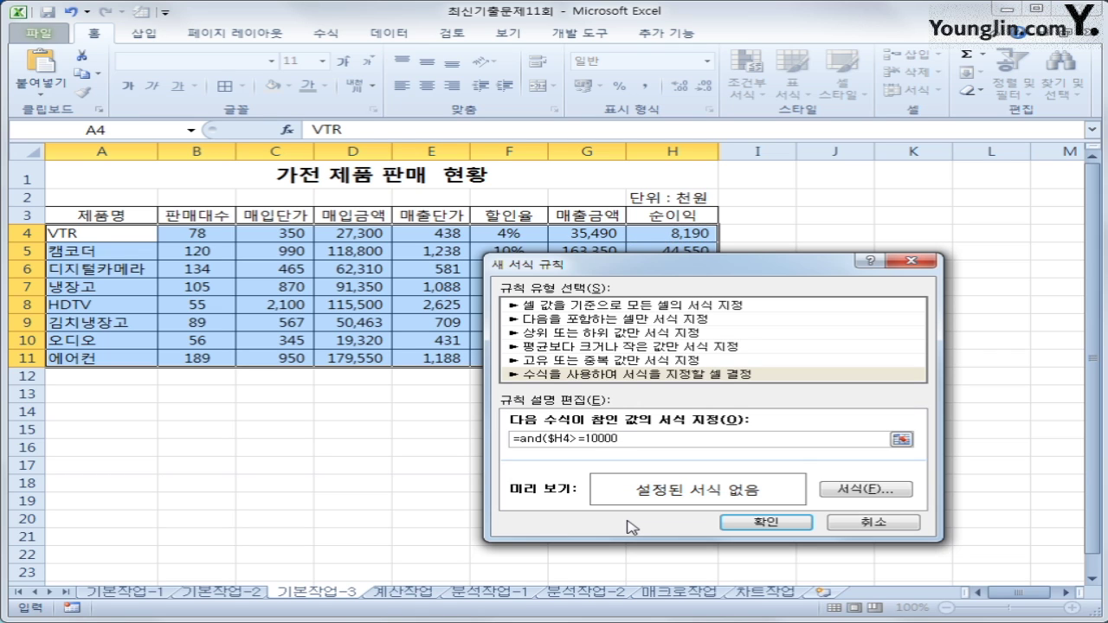
type(",")
left_click(676, 234)
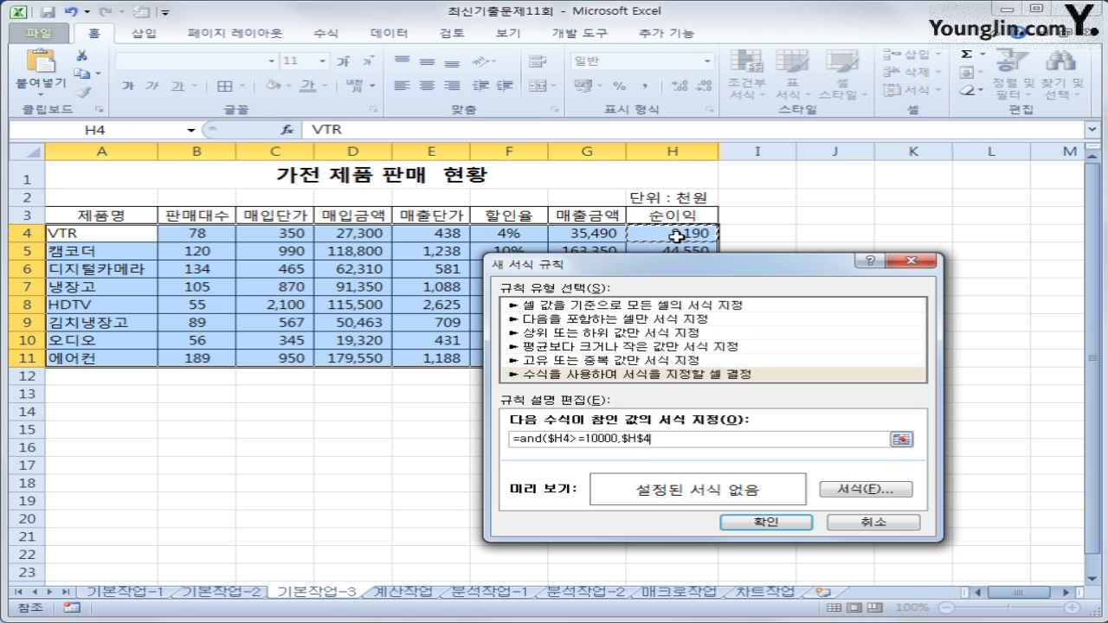
key("F4")
key("F4")
type("<=40000")
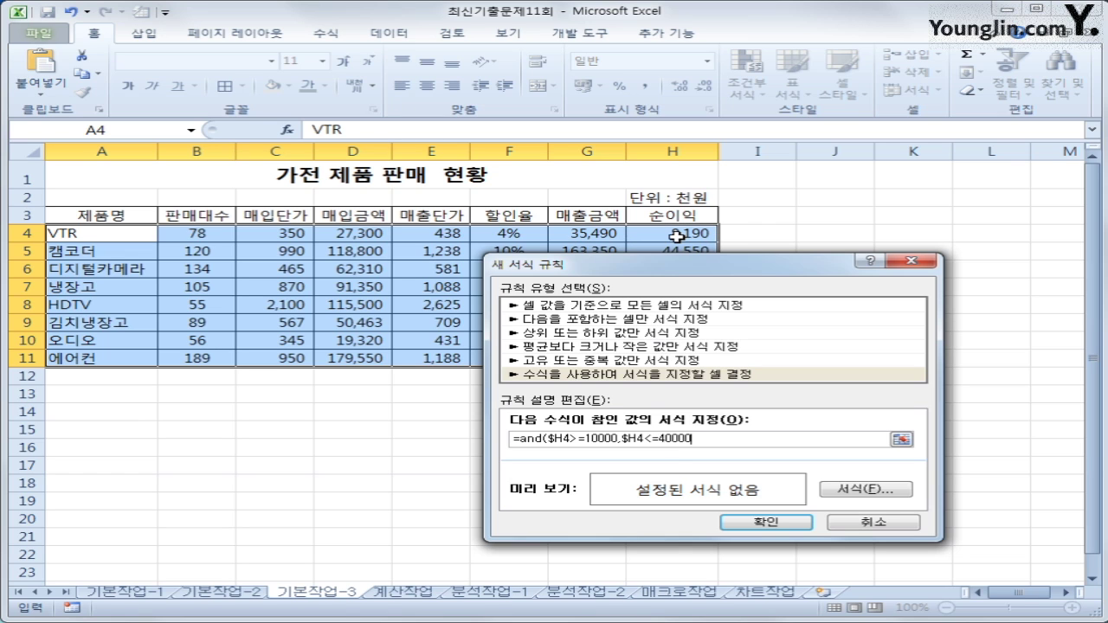
Step: Complete the rule formula by adding the discount rate condition $F4>=10% and closing the AND function
type(",")
left_click(494, 231)
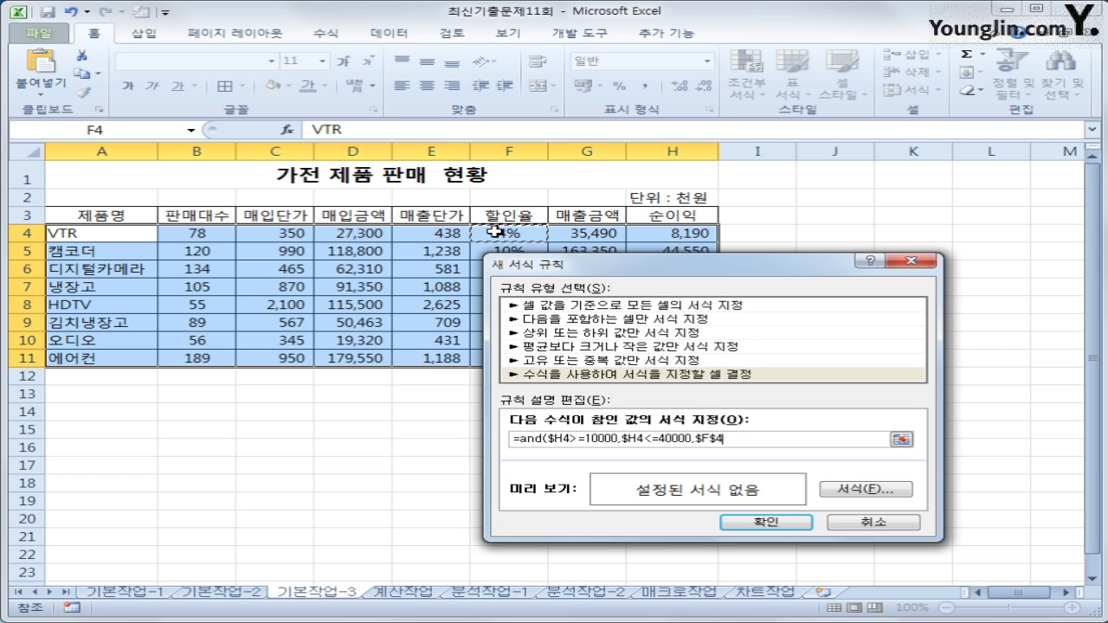
key("F4")
key("F4")
type(">=10")
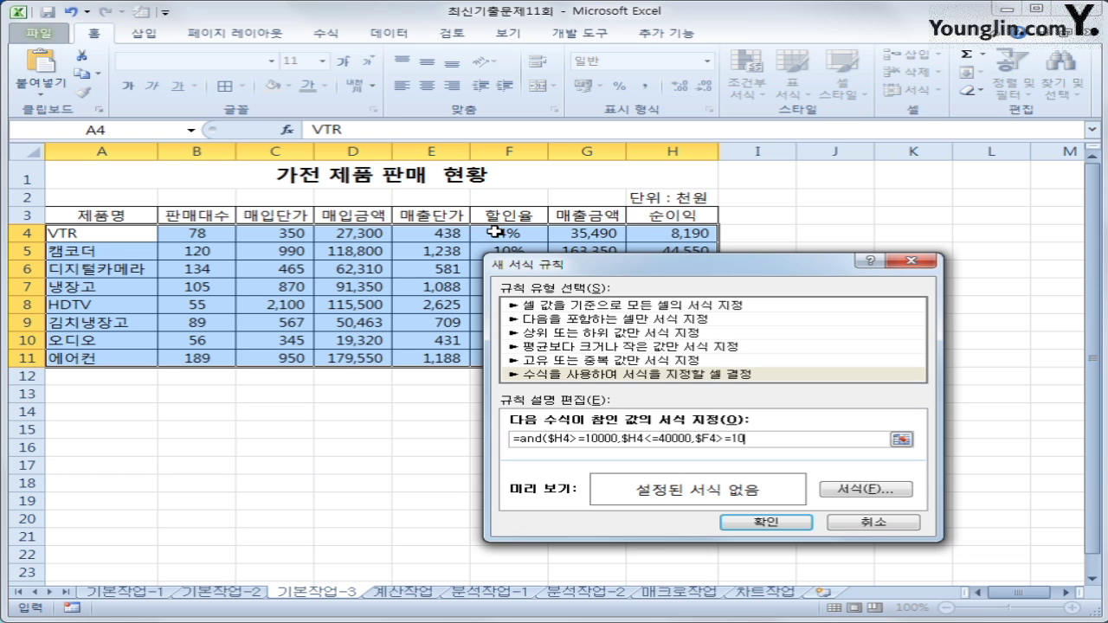
type("%")
type(")")
Step: Give the rule an italic font style in standard blue, apply it to the table, and check the 순이익 values in H6 and H7
left_click(850, 490)
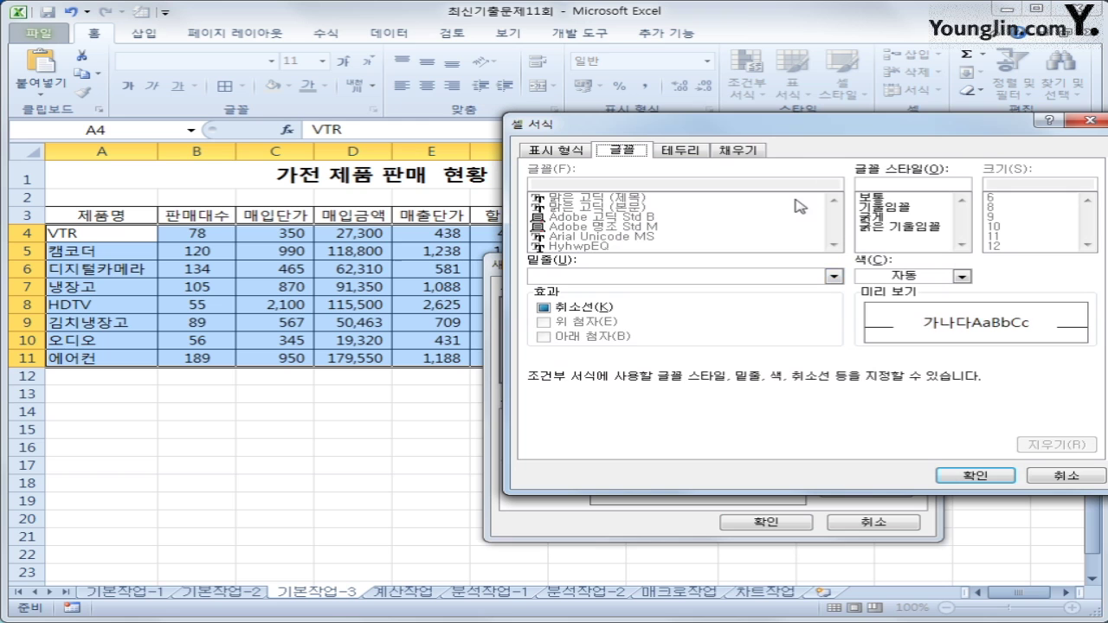
left_click_drag(768, 136, 621, 118)
left_click(734, 189)
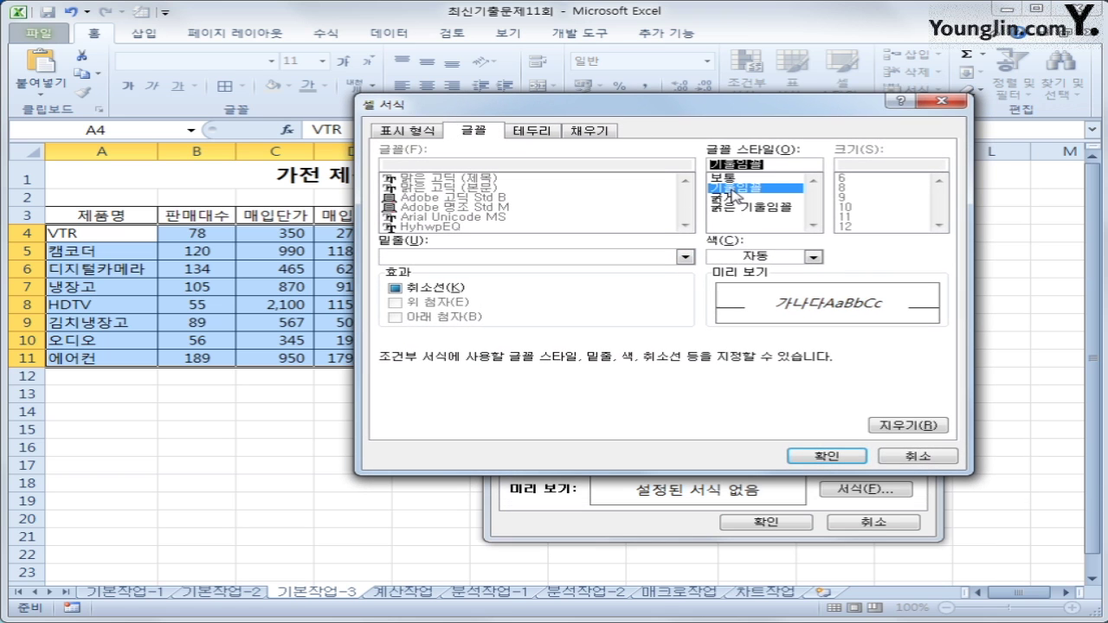
left_click(812, 258)
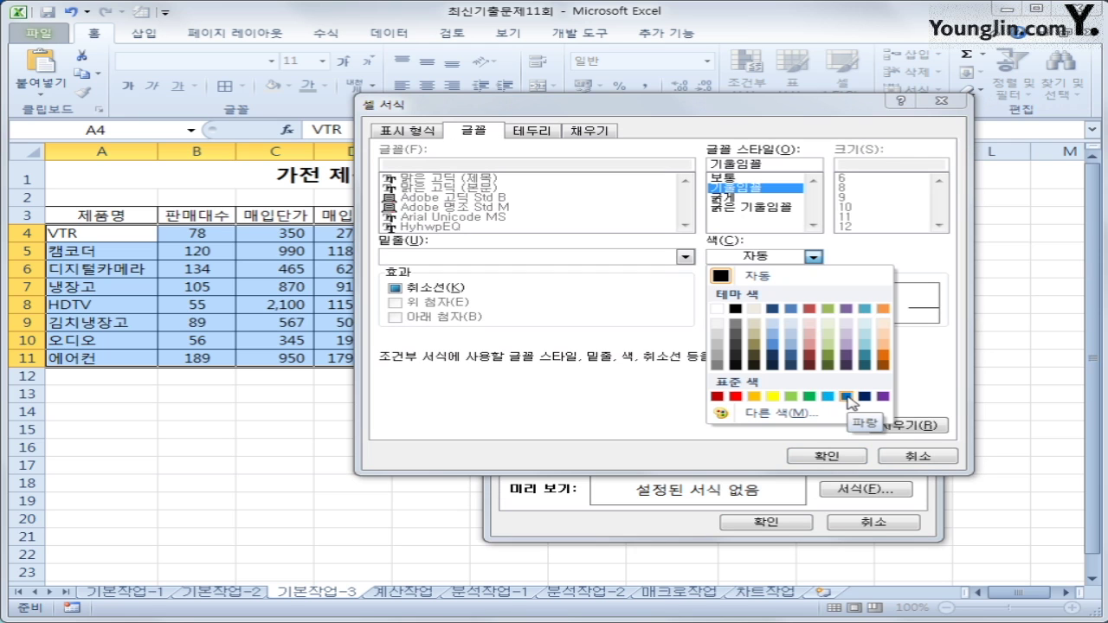
left_click(845, 398)
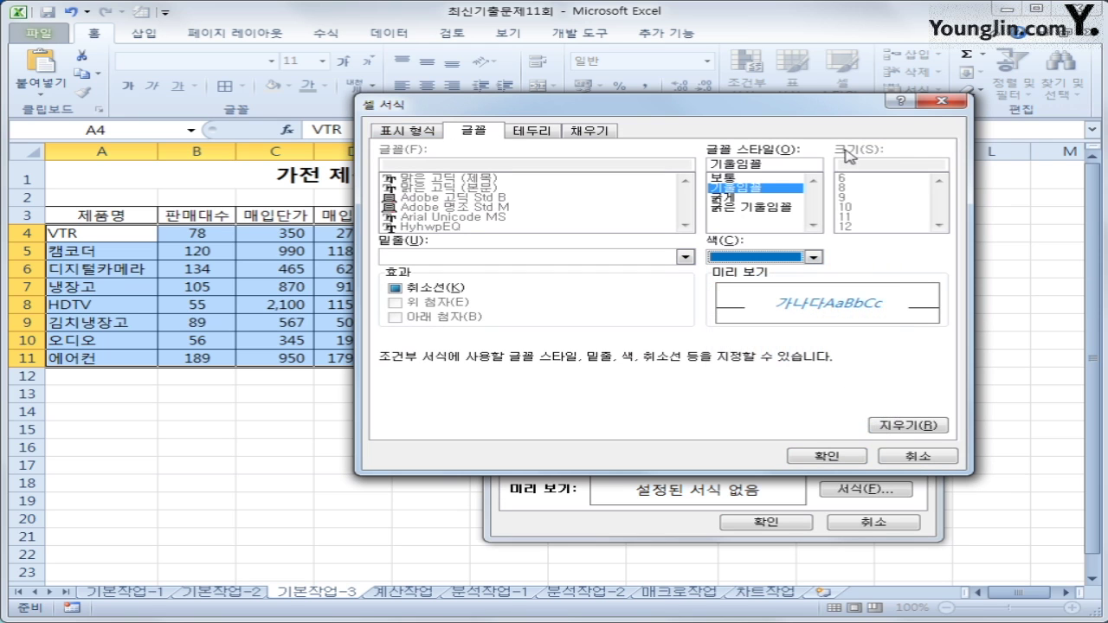
left_click(826, 457)
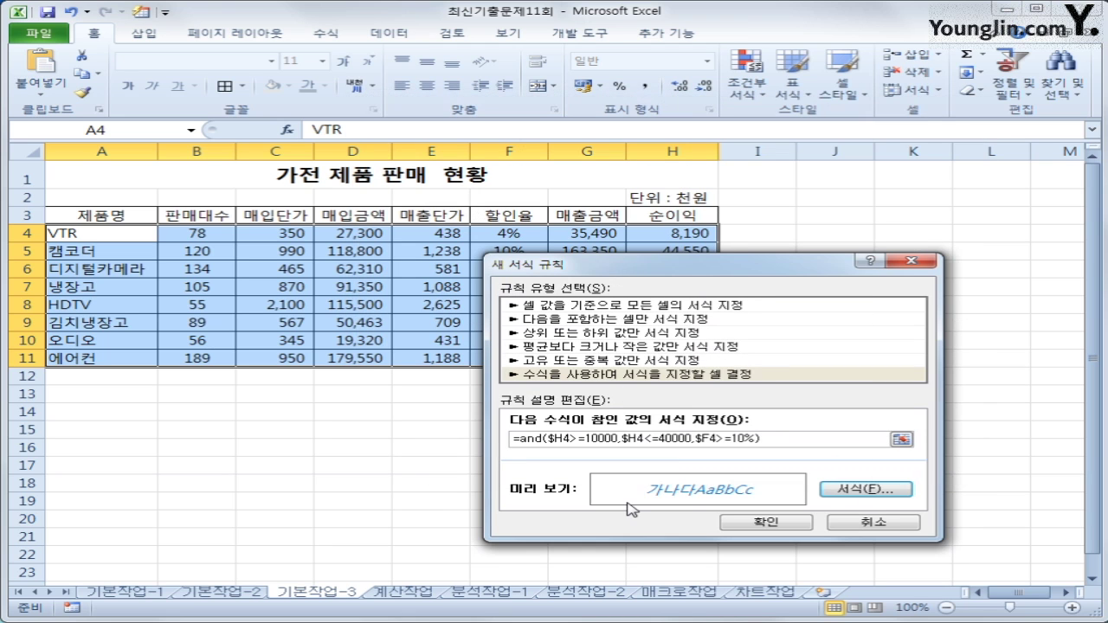
left_click(789, 527)
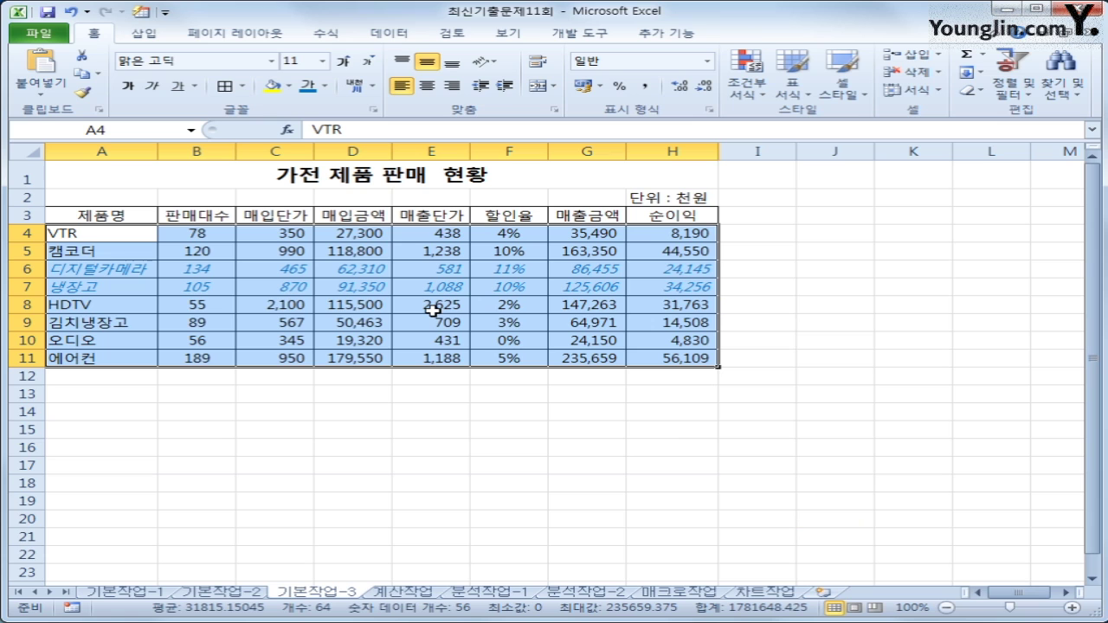
left_click(639, 270)
left_click(641, 286)
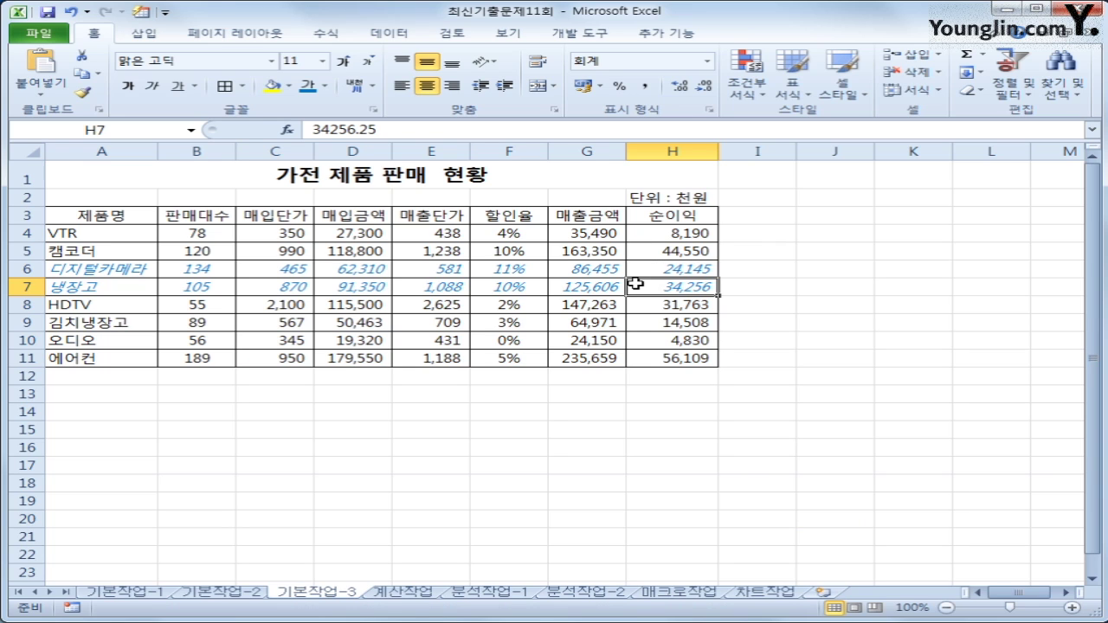
Step: On the 계산작업 sheet, examine the product codes in A3:A7, the 제품명 column and the 코드표 in A11:B13
left_click(424, 593)
left_click(385, 207)
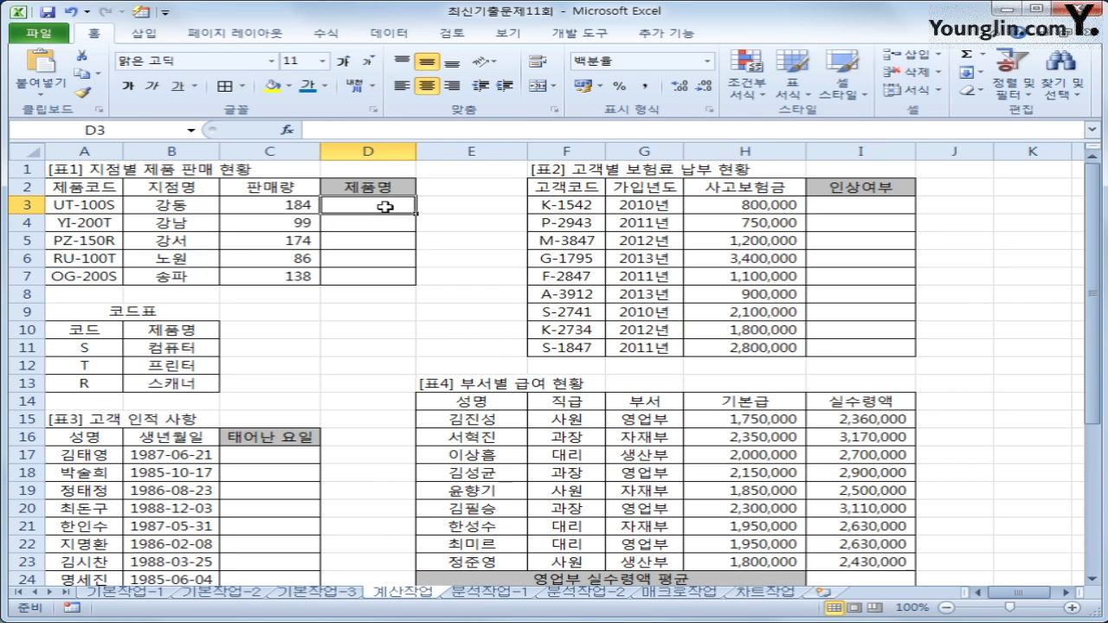
left_click_drag(83, 203, 80, 275)
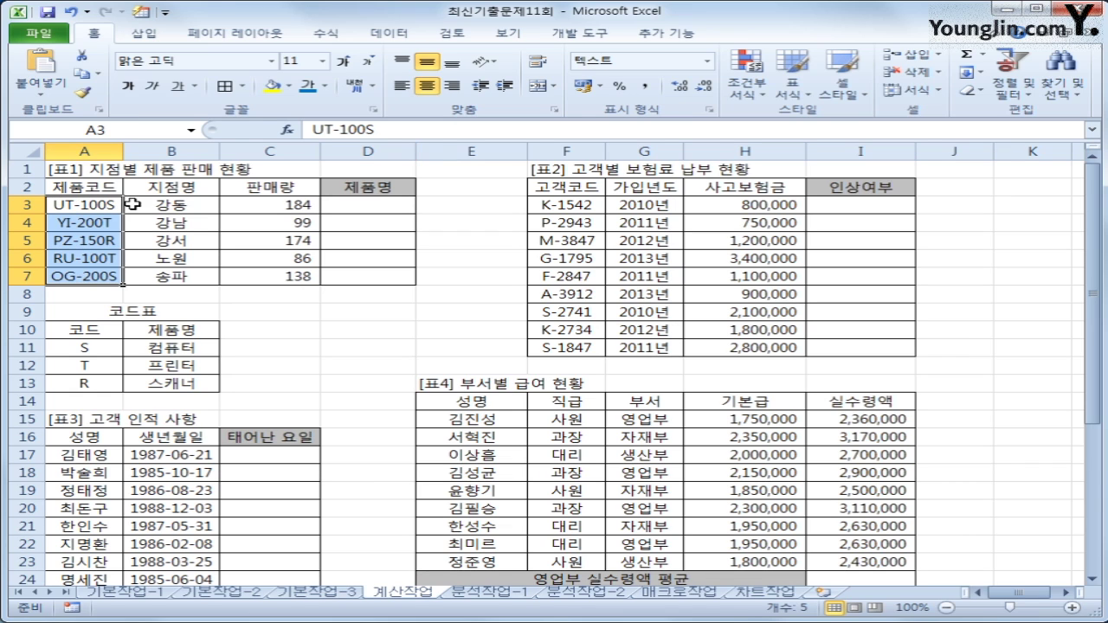
left_click(106, 347)
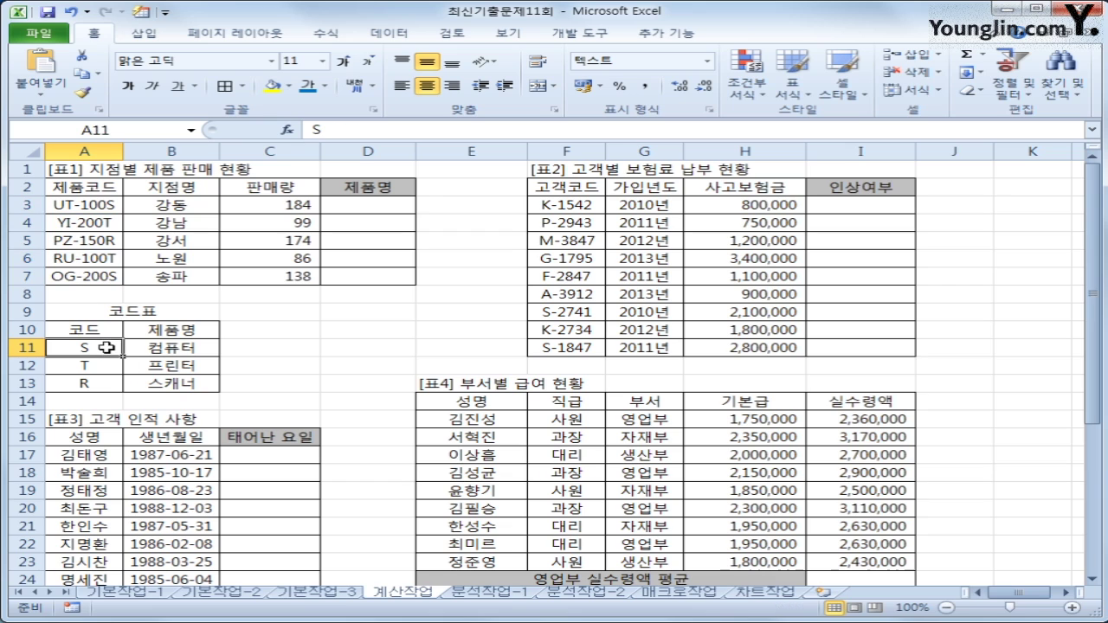
left_click_drag(106, 347, 154, 383)
left_click(368, 211)
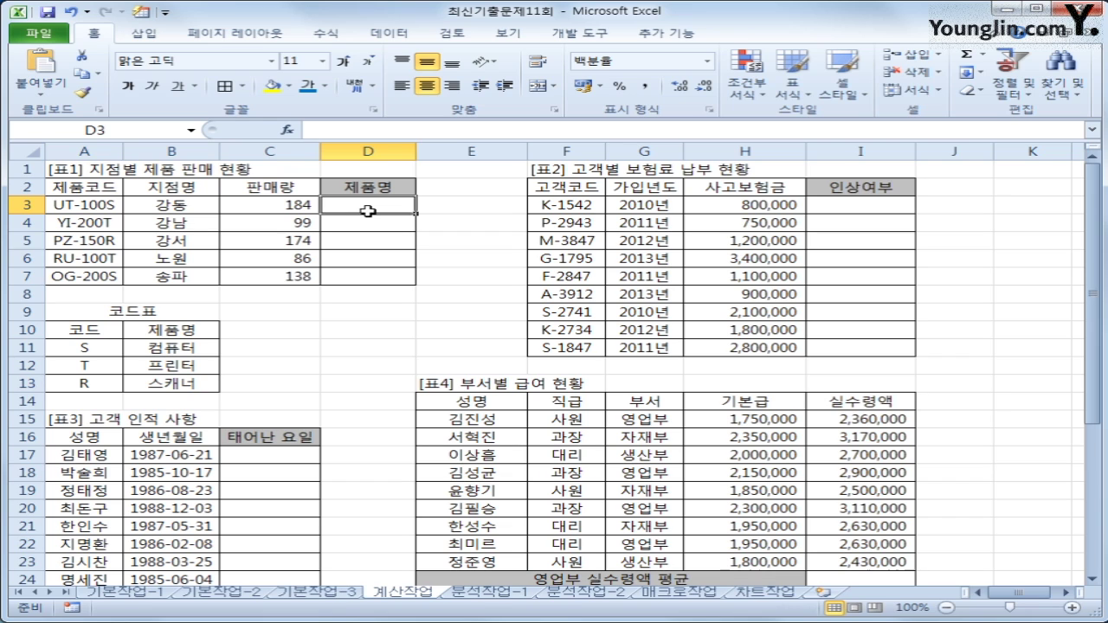
left_click_drag(93, 348, 130, 383)
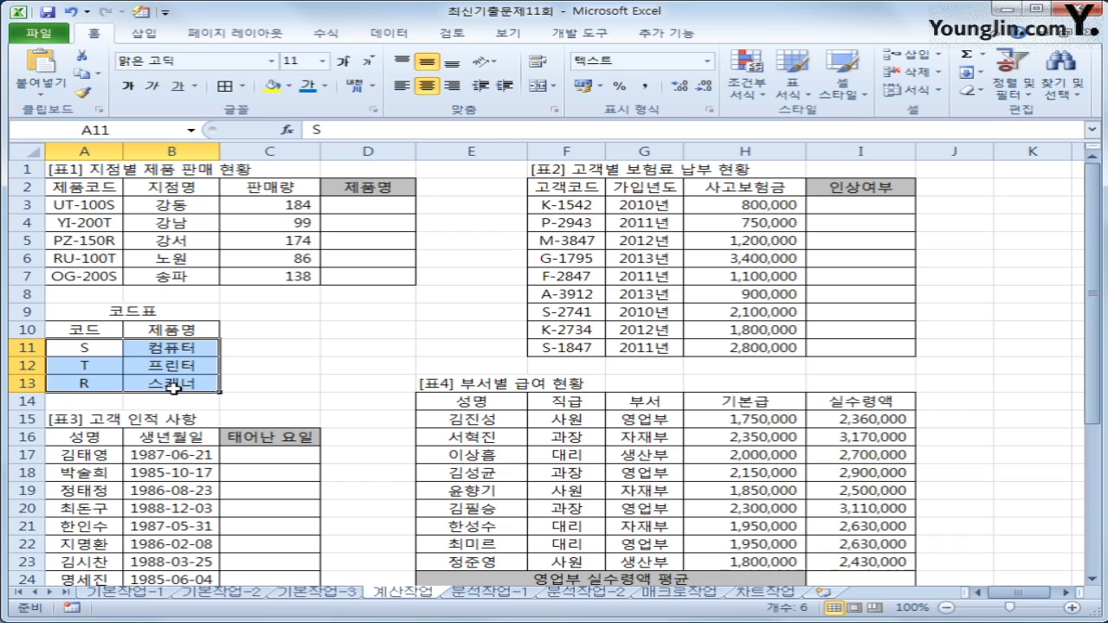
Step: Enter a RIGHT function in D3 that extracts 1 character from the product code in A3
left_click(360, 206)
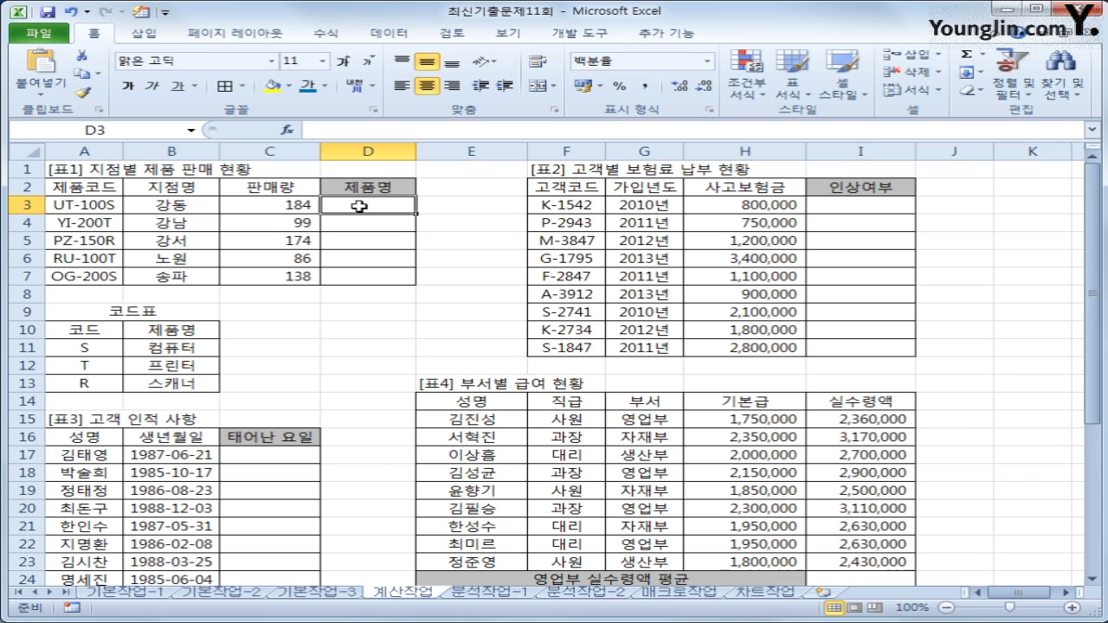
left_click(326, 34)
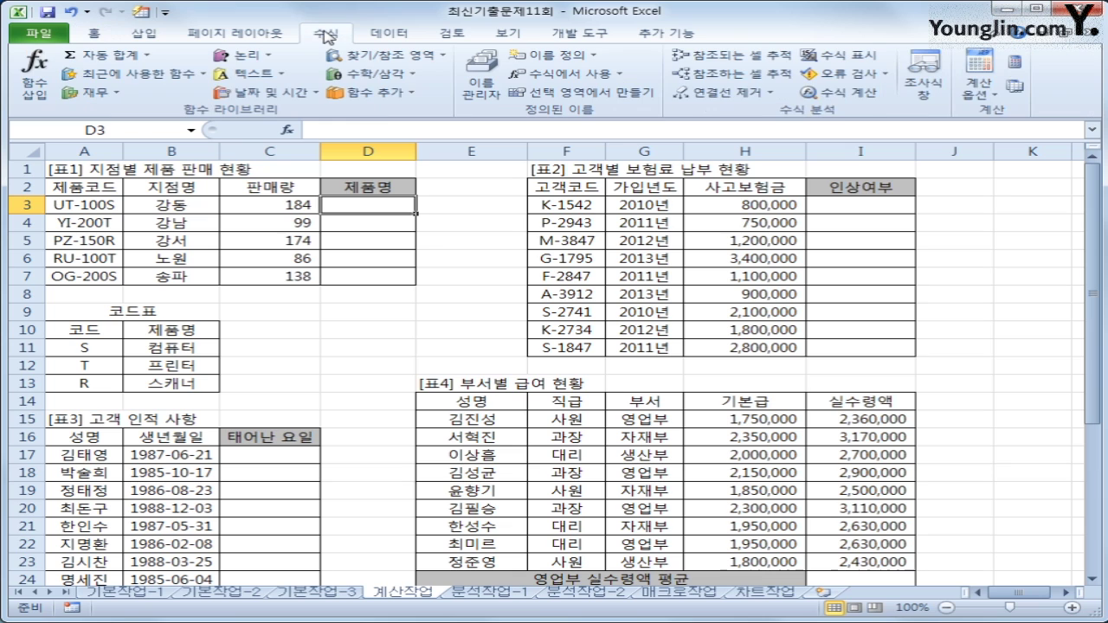
left_click(264, 75)
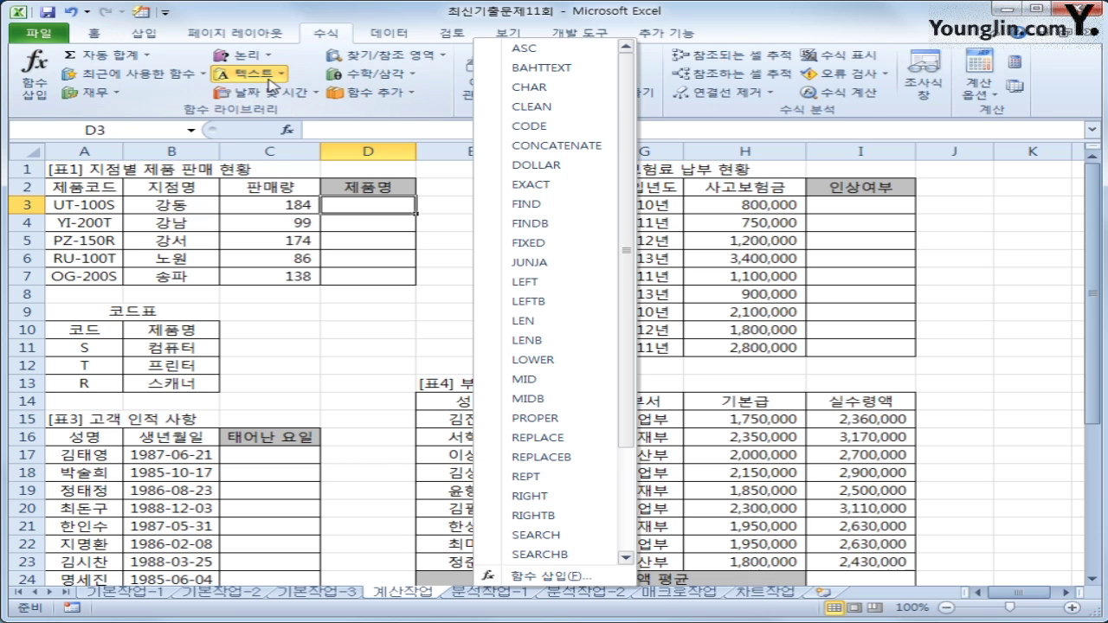
left_click_drag(634, 367, 624, 468)
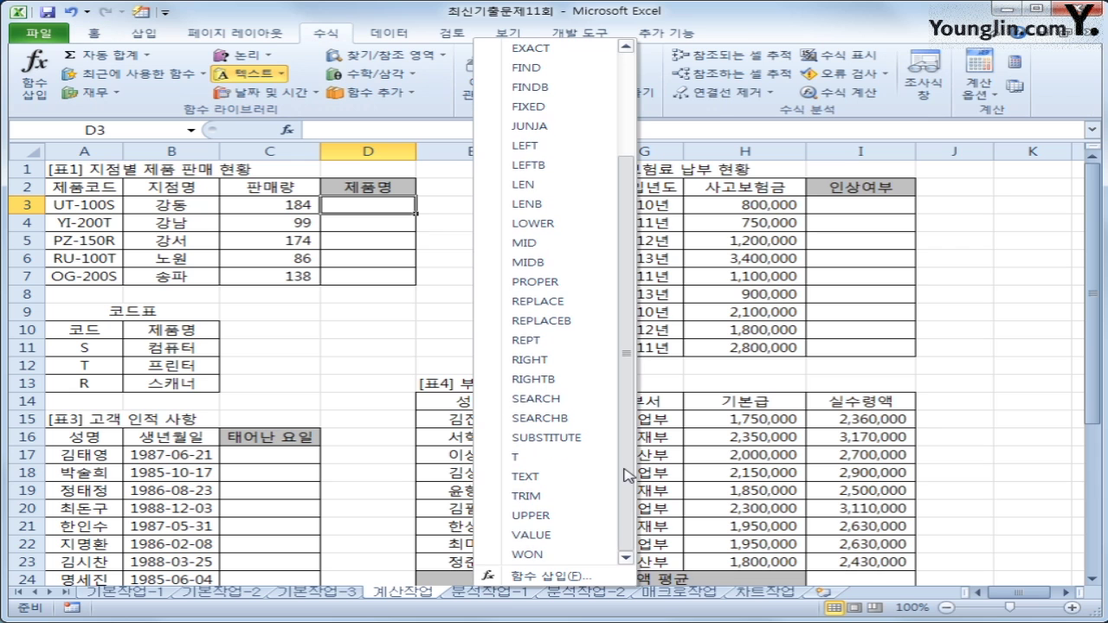
left_click(564, 360)
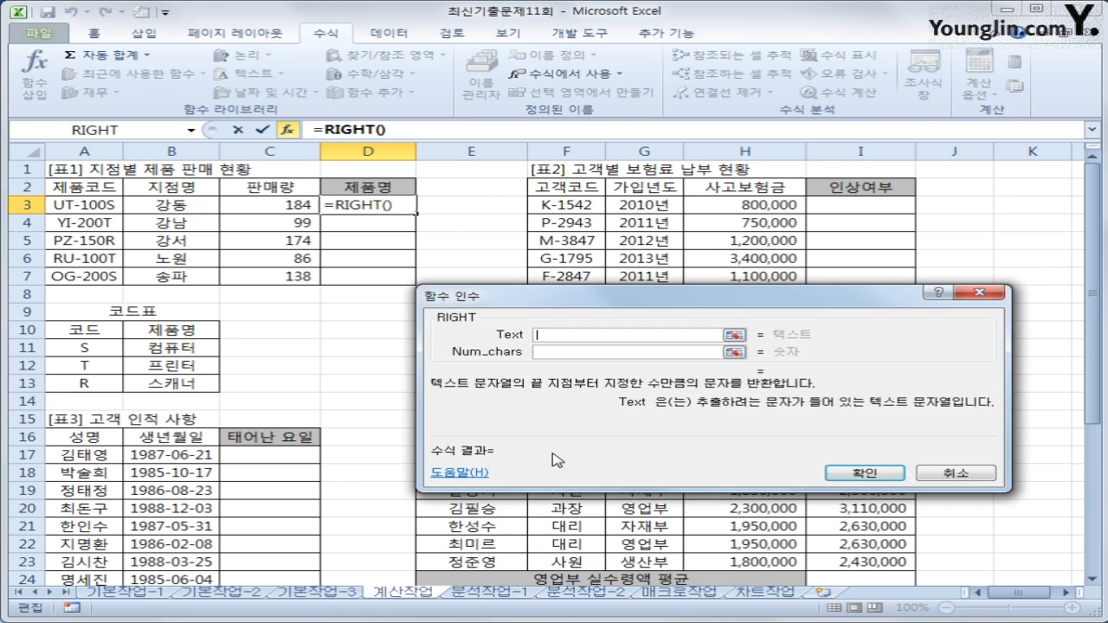
left_click_drag(559, 461, 340, 488)
left_click(87, 206)
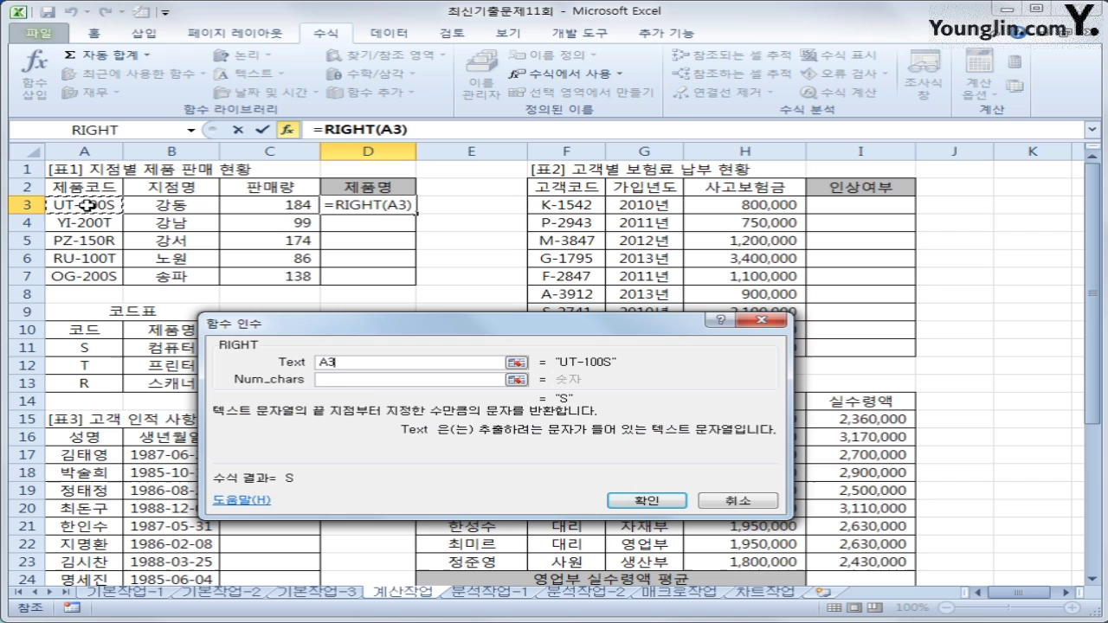
left_click(368, 381)
type("1")
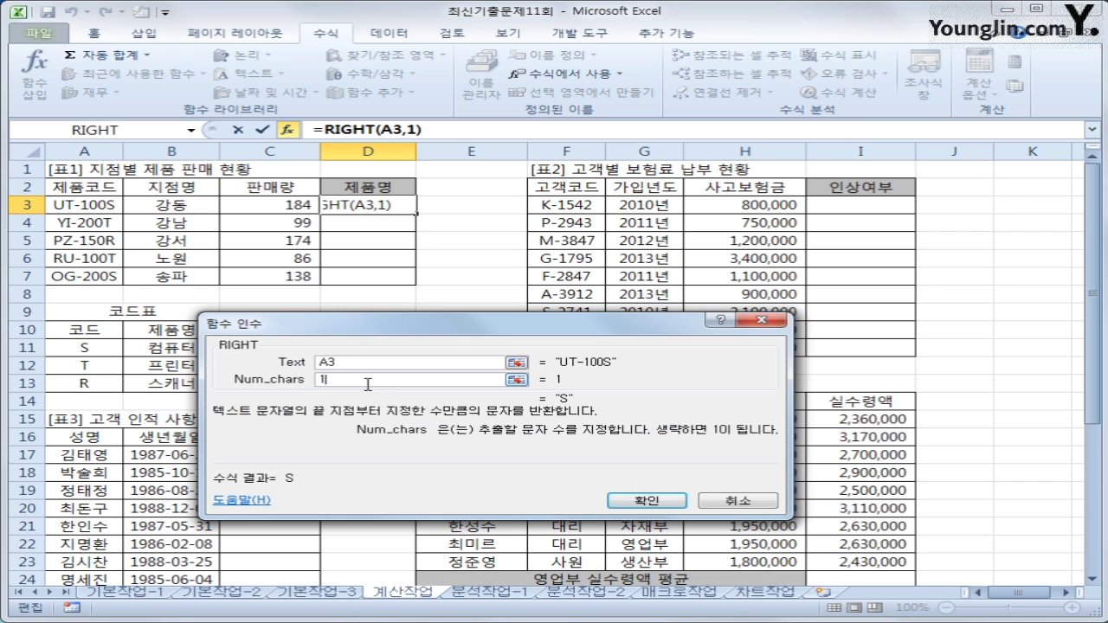
left_click(649, 502)
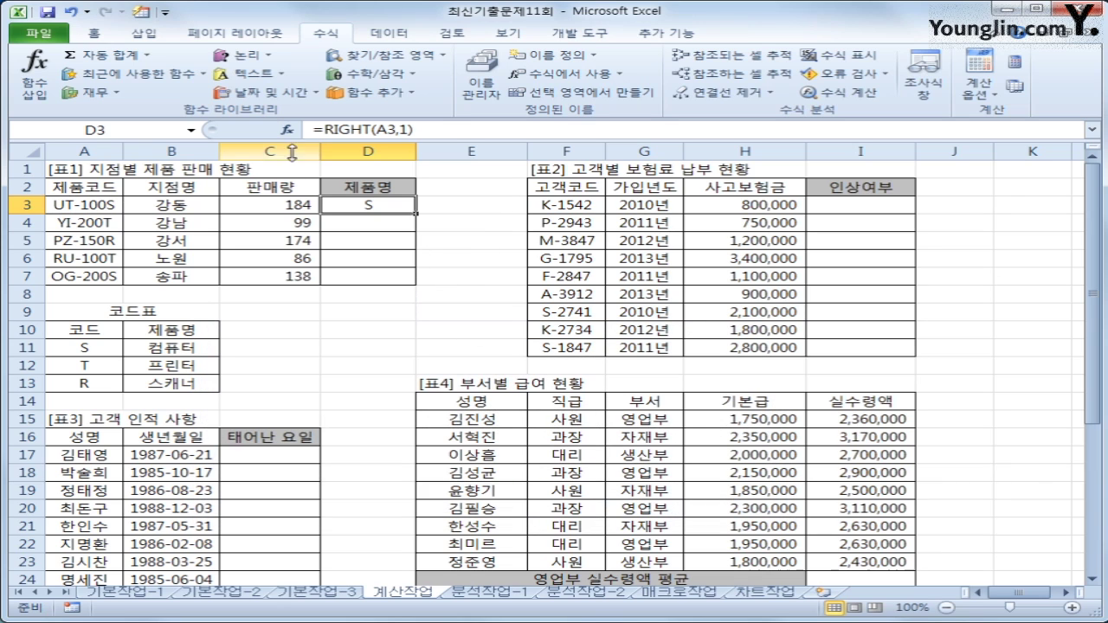
Step: Cut the RIGHT(A3,1) expression out of D3's formula and reuse it as the lookup value of a VLOOKUP function
left_click_drag(326, 130, 455, 132)
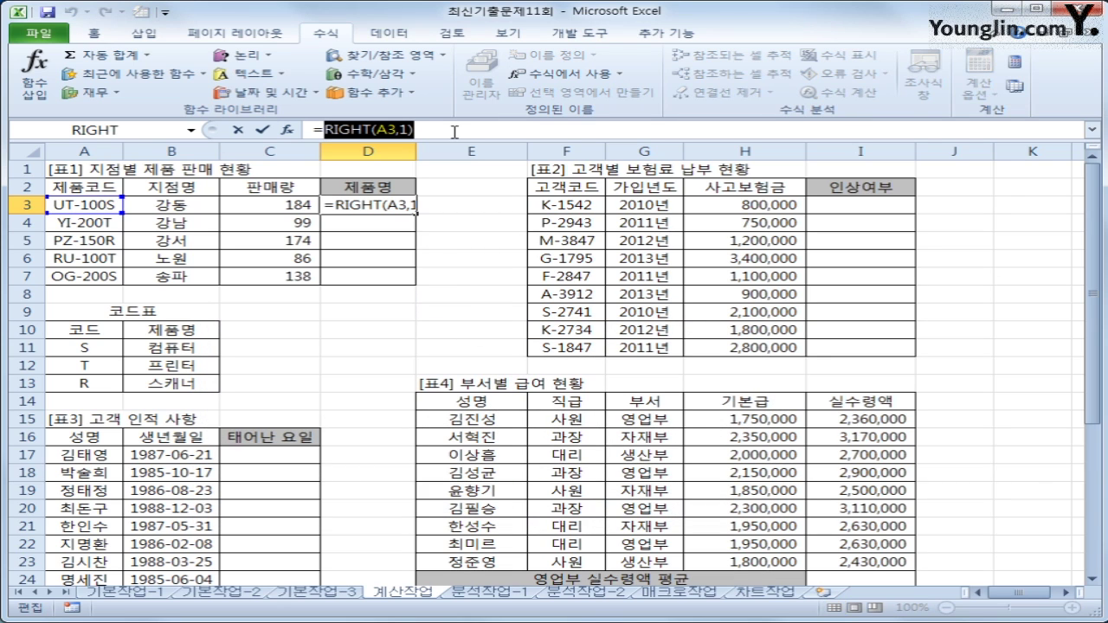
key("ctrl+x")
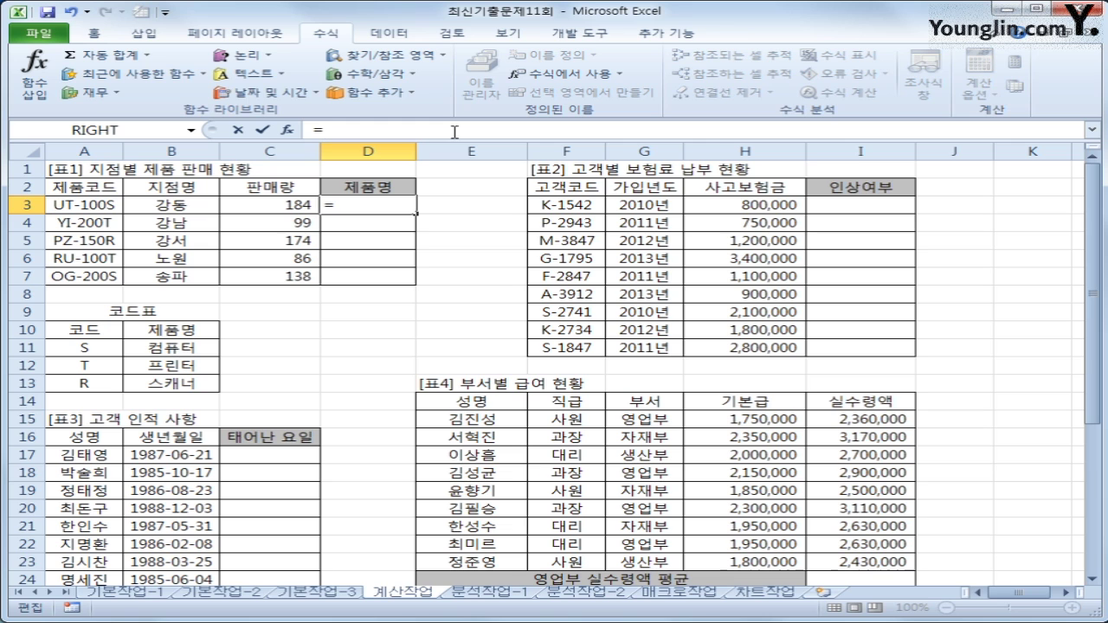
left_click(351, 59)
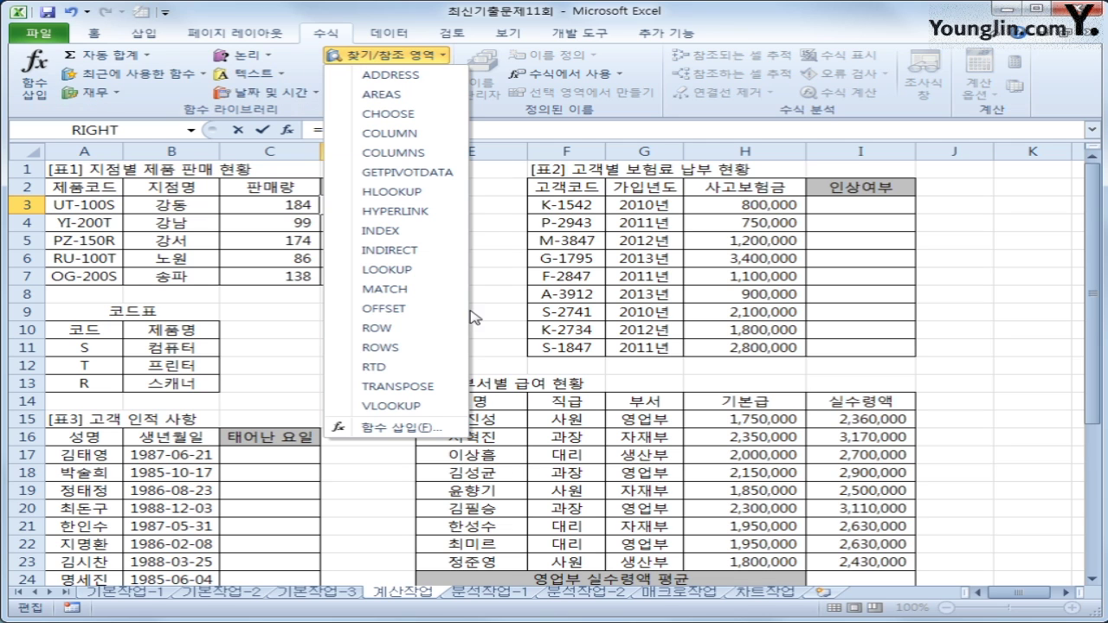
left_click(428, 407)
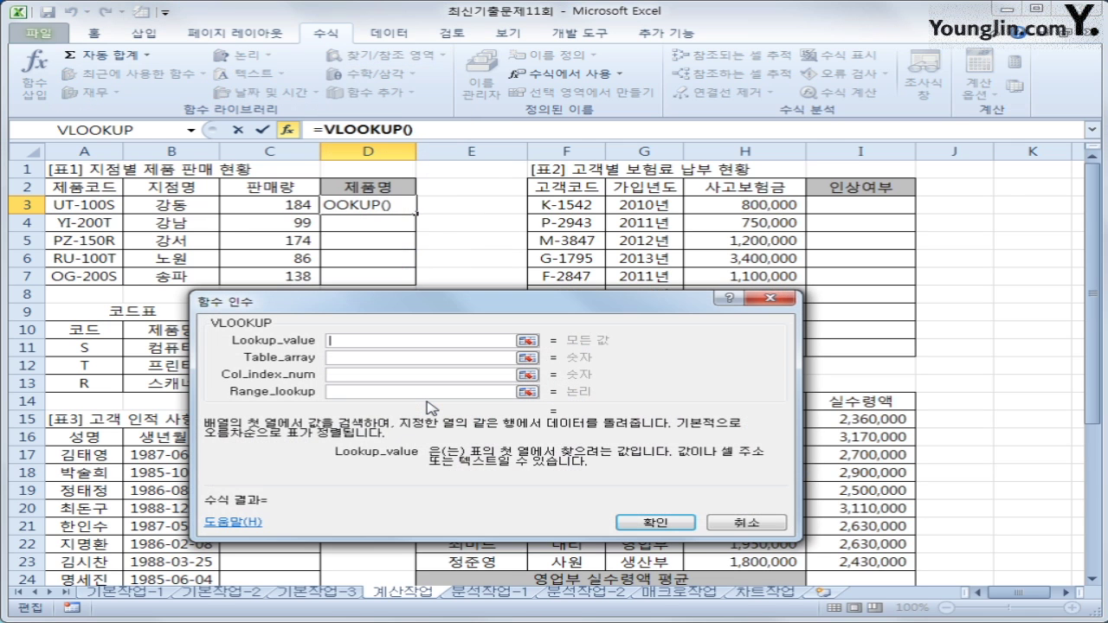
key("ctrl+v")
Step: Complete the VLOOKUP with table $A$11:$B$13, column 2 and range lookup 0, and fill the formula down to D7
left_click(397, 357)
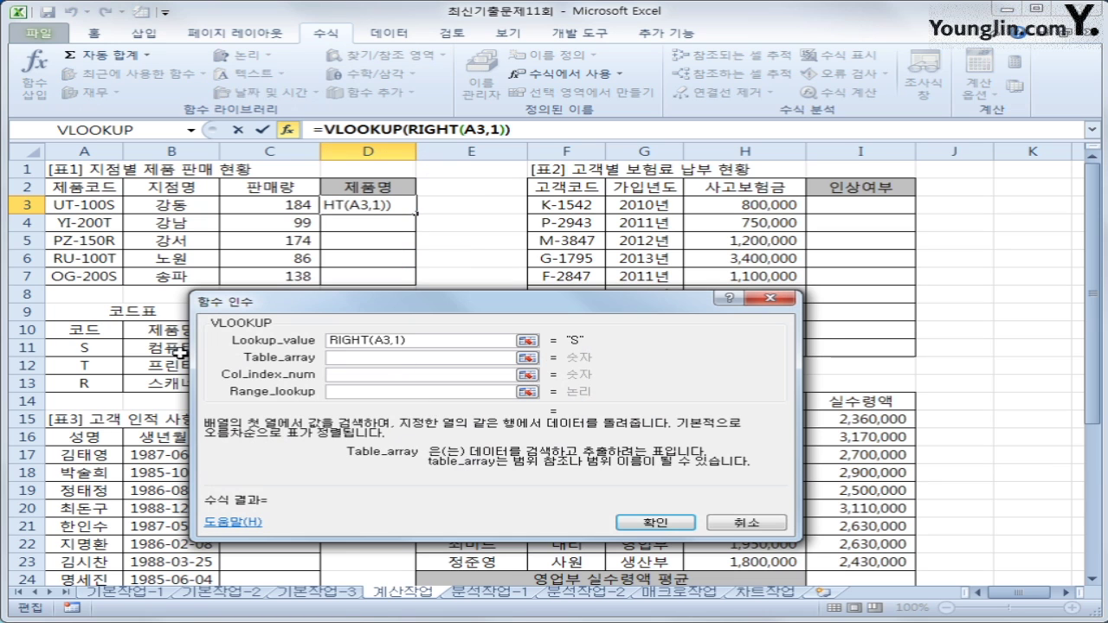
left_click_drag(115, 349, 151, 383)
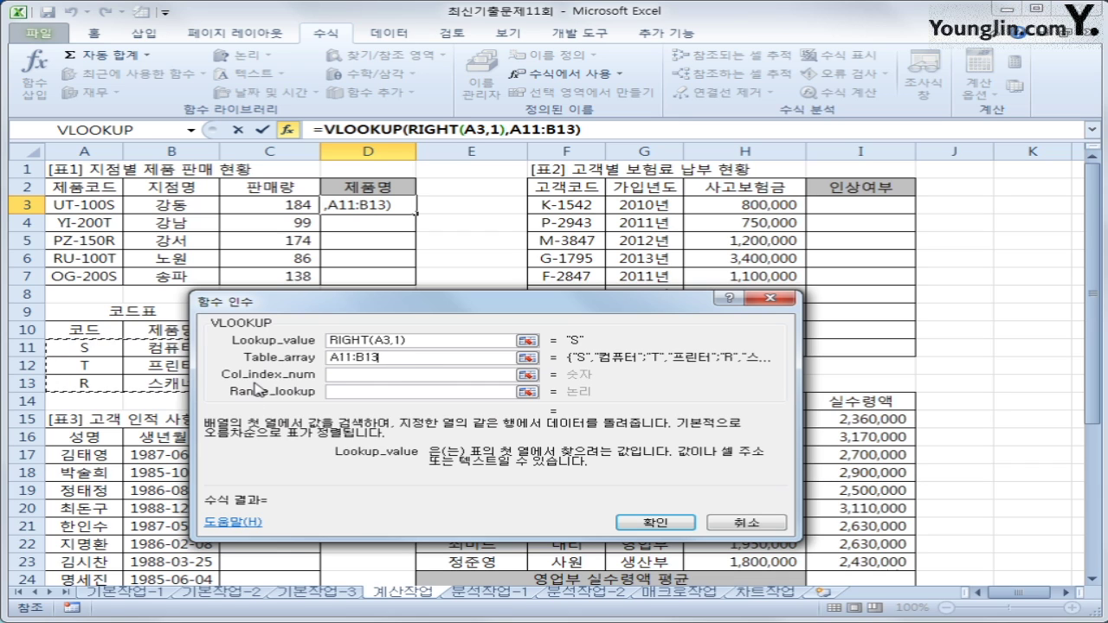
key("F4")
left_click(377, 379)
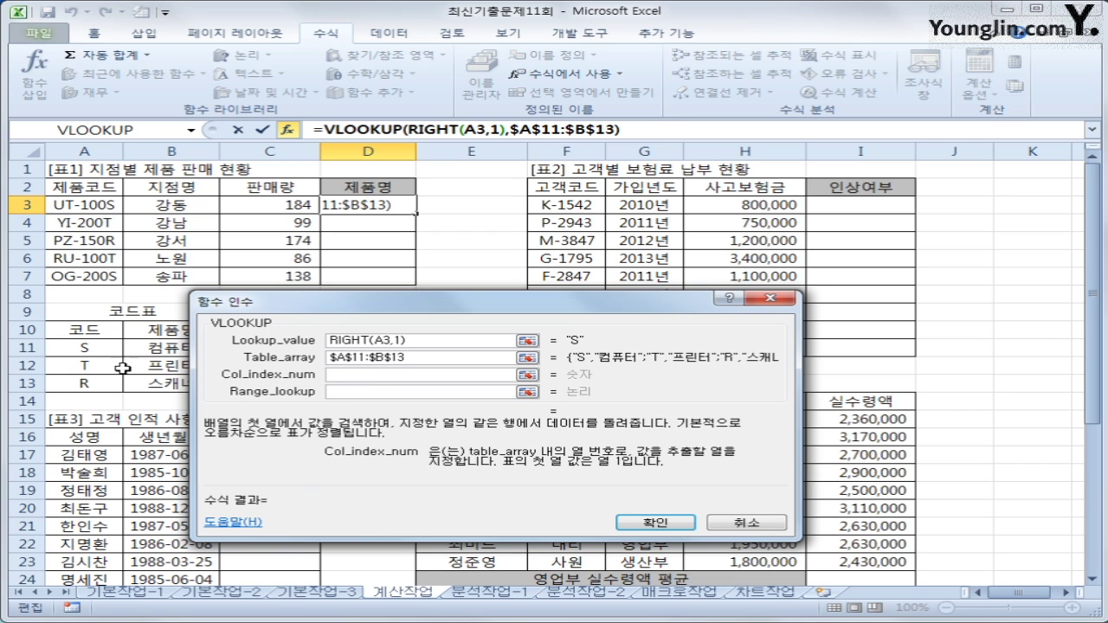
type("2")
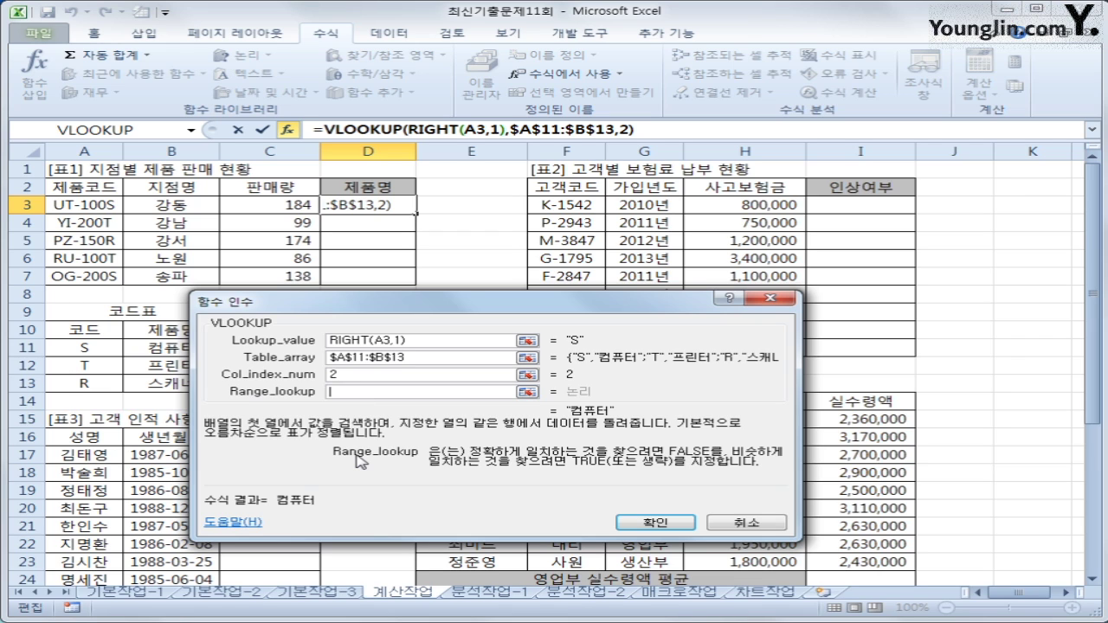
type("0")
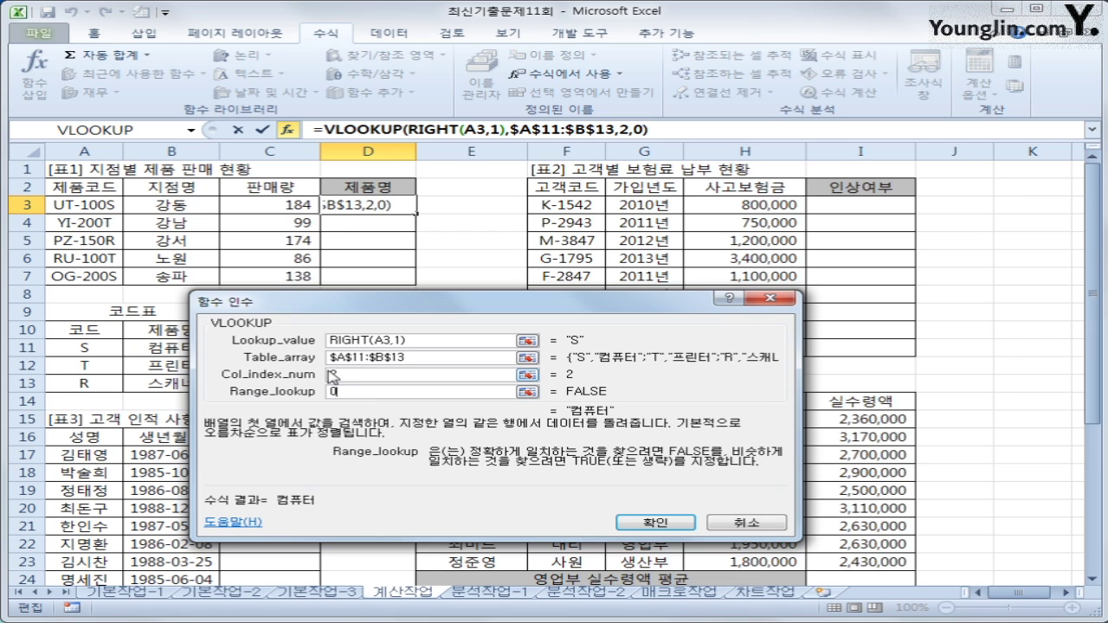
left_click(669, 523)
left_click_drag(416, 215, 417, 286)
Step: Enter =rank(H3,$H$3:$H$11) in I3 to rank the 사고보험금 amount
left_click(861, 207)
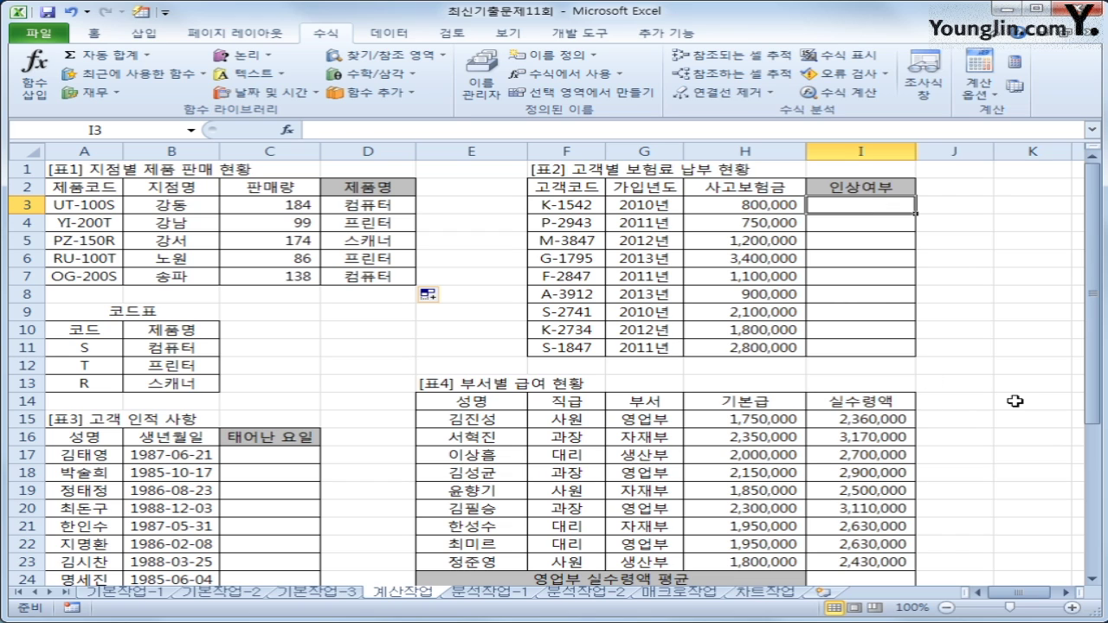
type("=구ㅏ")
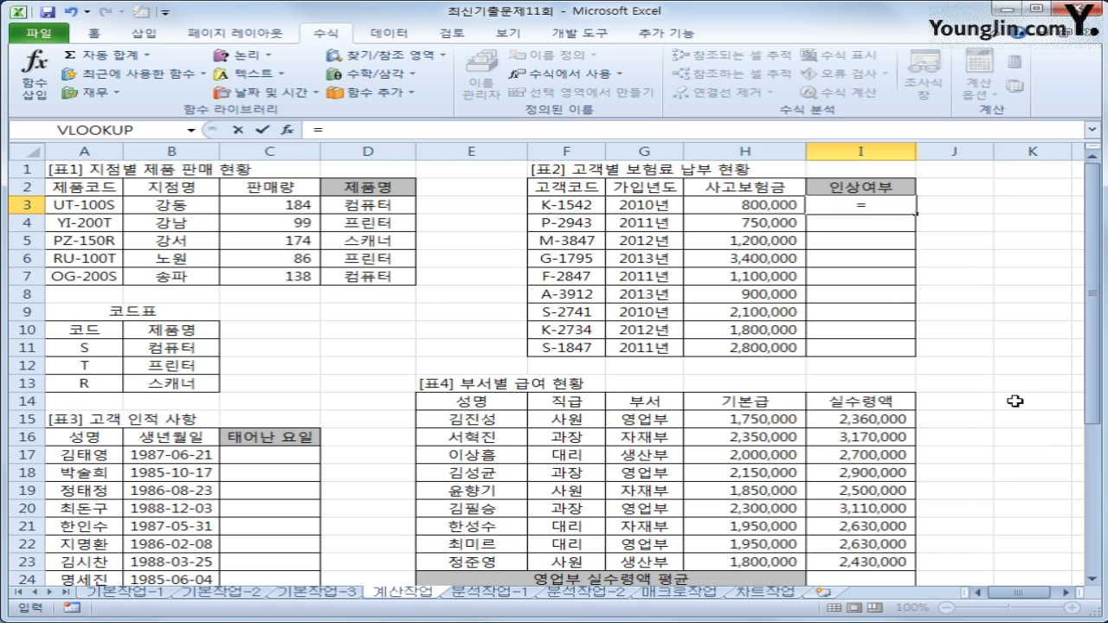
key("BackSpace")
key("BackSpace")
key("BackSpace")
key("Hangul")
type("rank(")
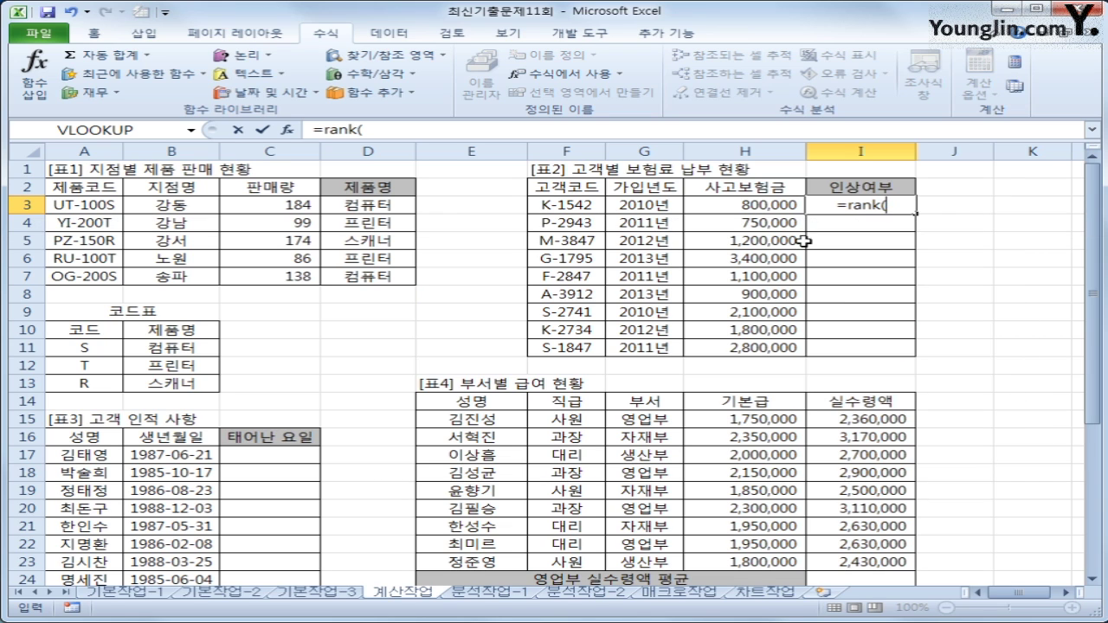
left_click(794, 206)
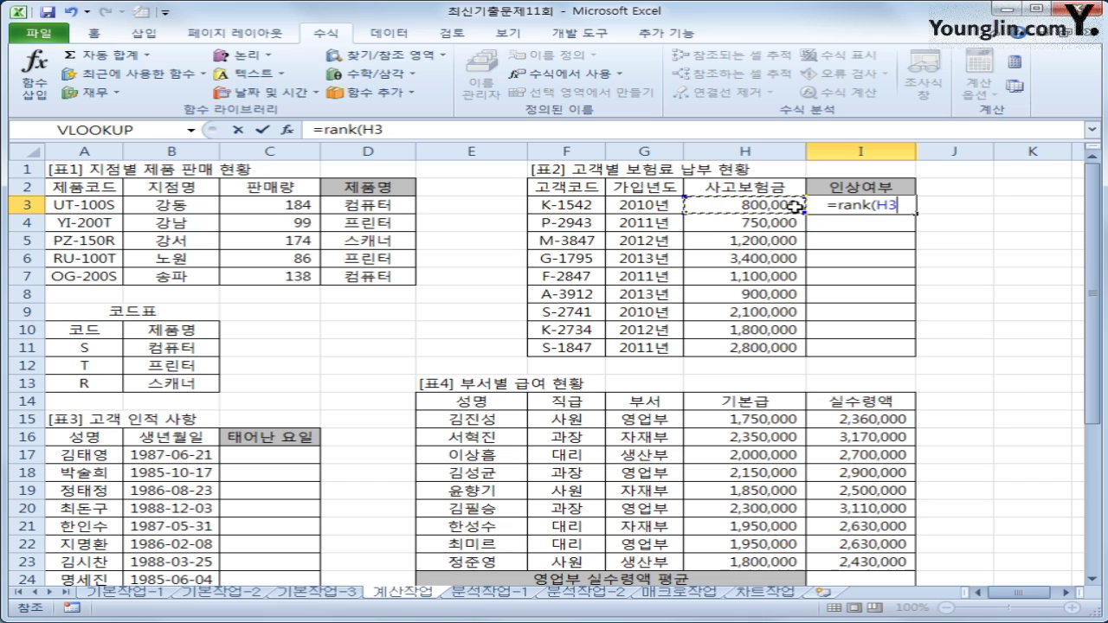
type(",")
left_click_drag(734, 206, 759, 359)
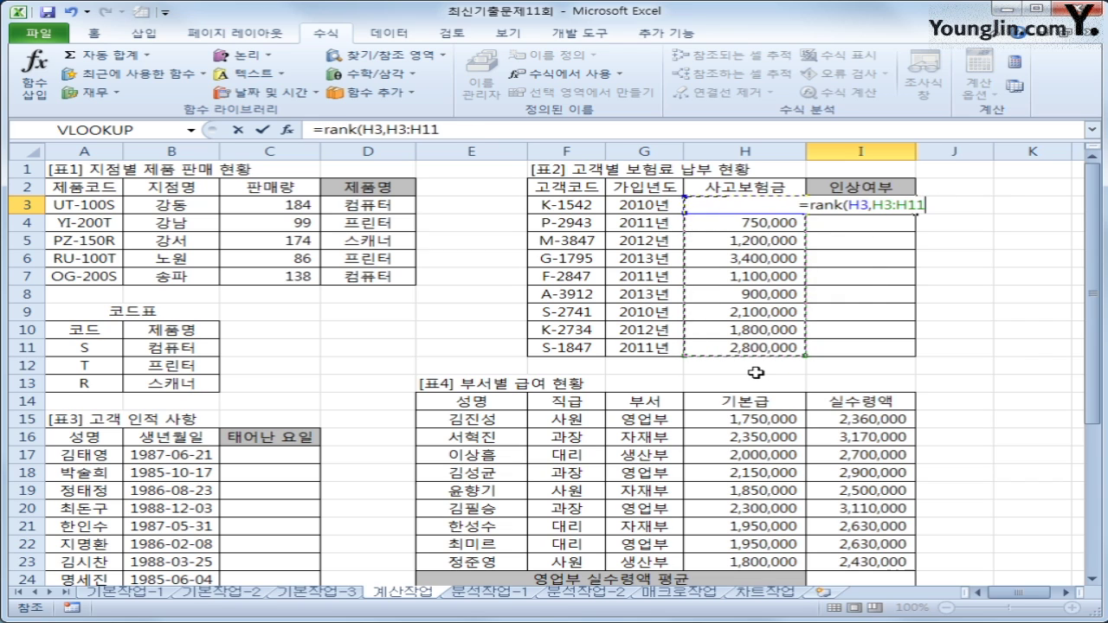
key("F4")
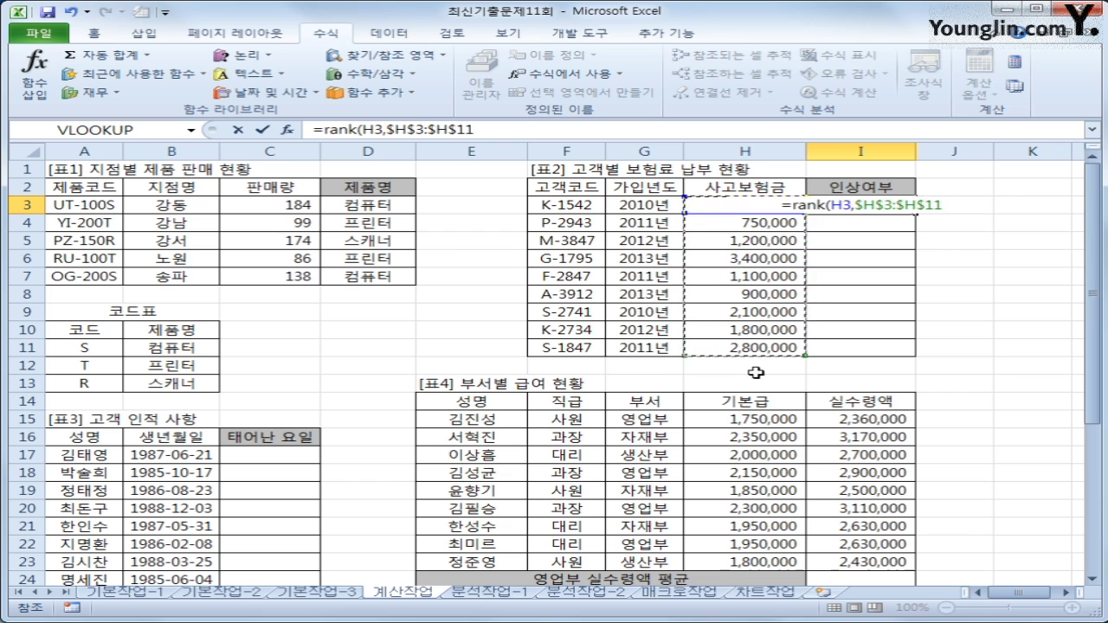
type(")")
key("Return")
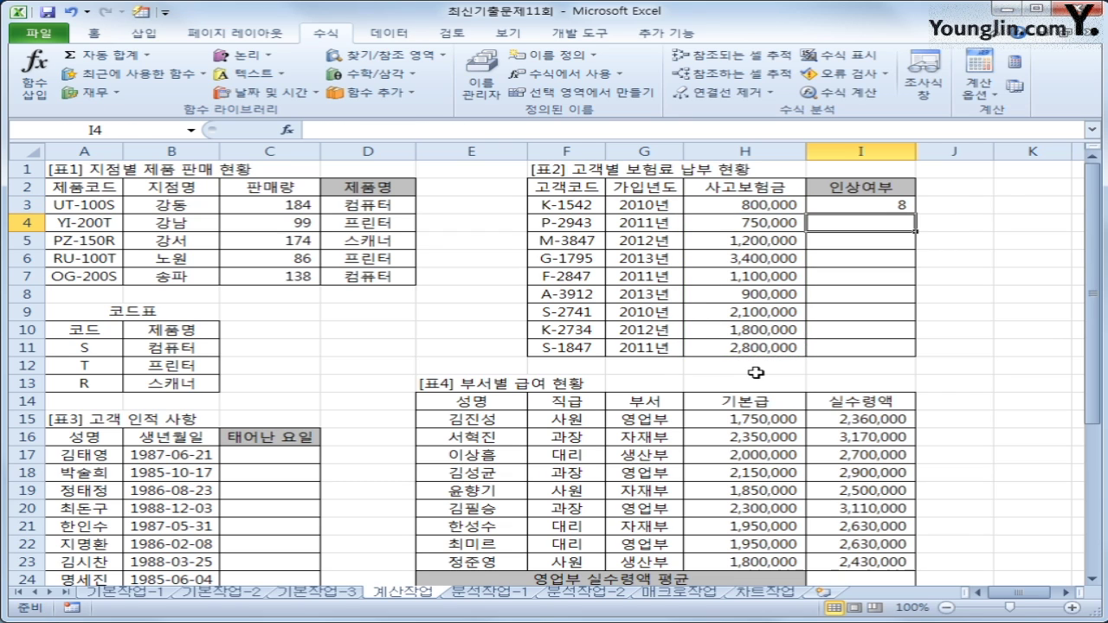
Step: Fill the rank formula from I3 down to I11 and check the ranks in I6 and I4
left_click(881, 204)
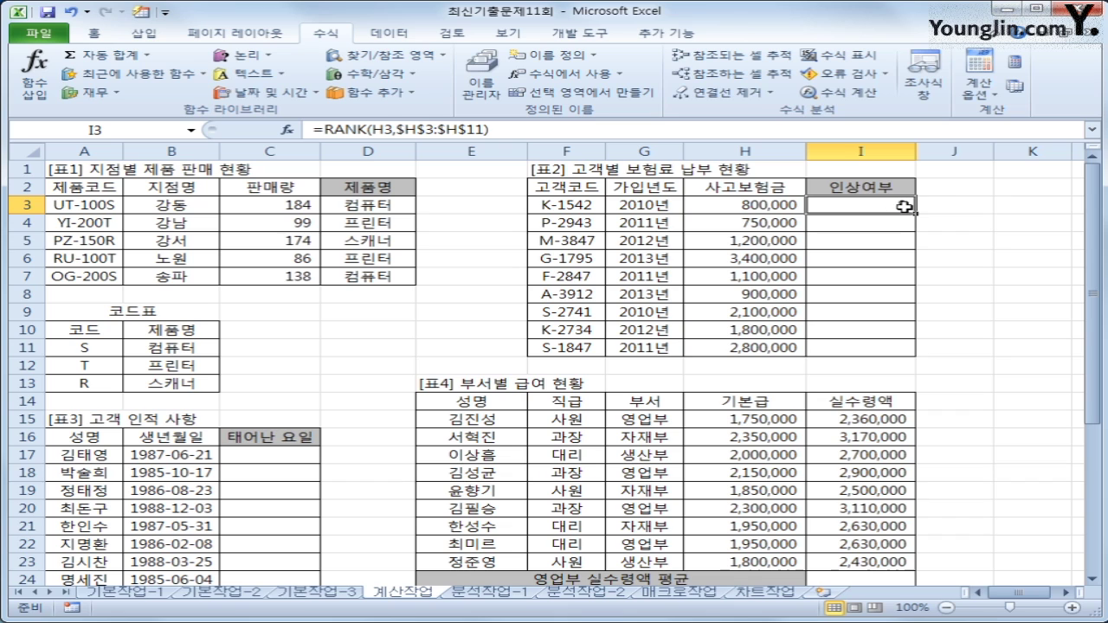
left_click_drag(915, 213, 894, 357)
left_click(887, 260)
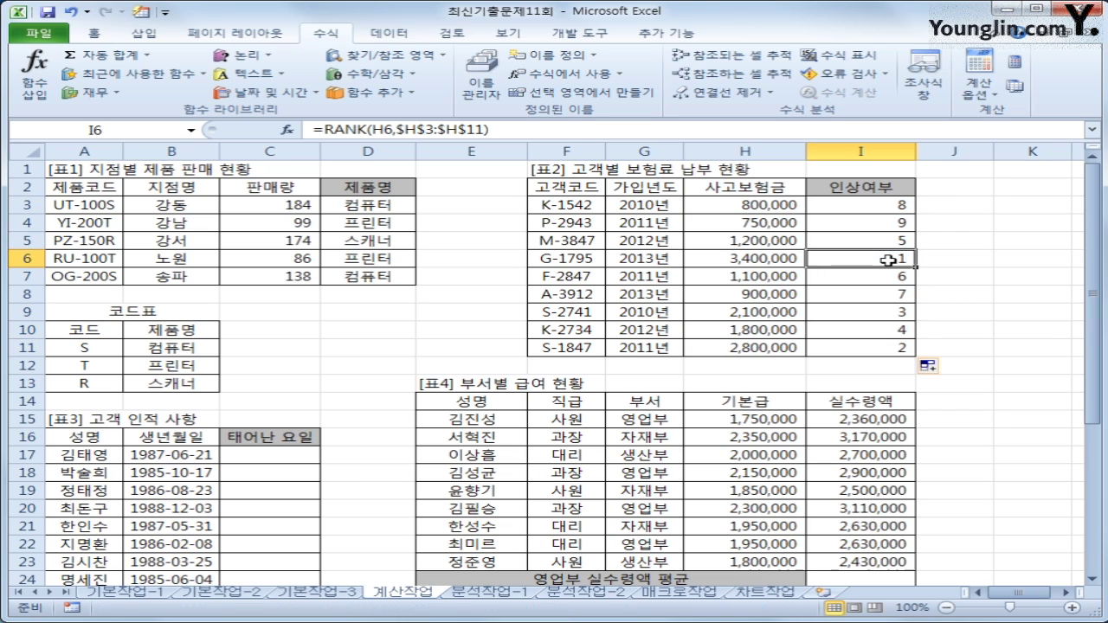
left_click(887, 220)
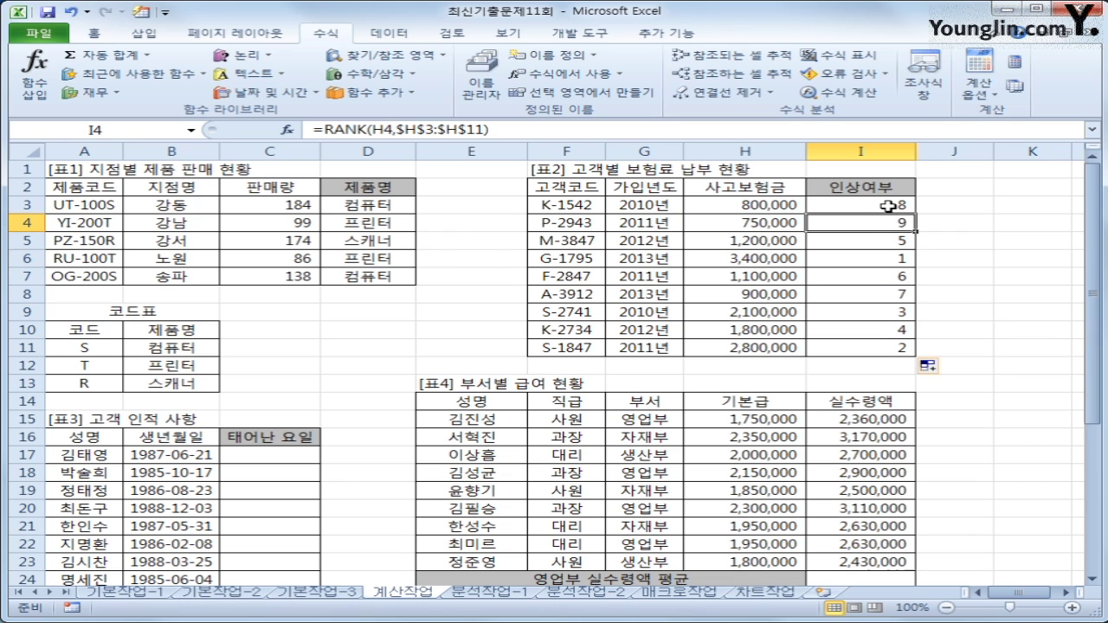
Step: Wrap I3's RANK in an IF returning "보험료인상" when the rank is <=5 and "" otherwise, and fill it down to I11
left_click(890, 206)
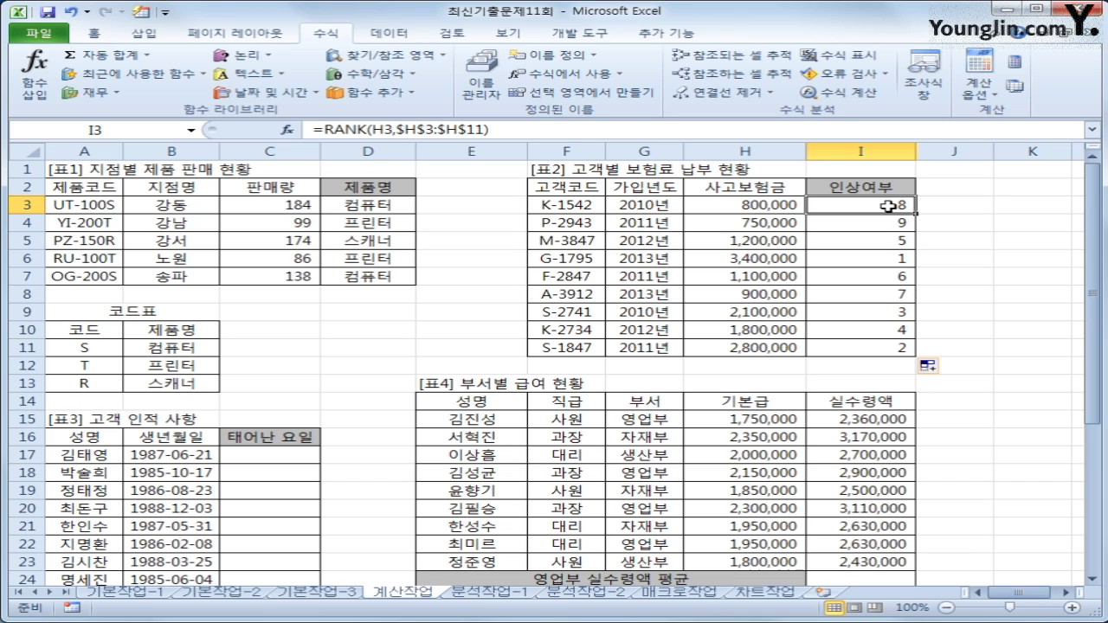
left_click(319, 130)
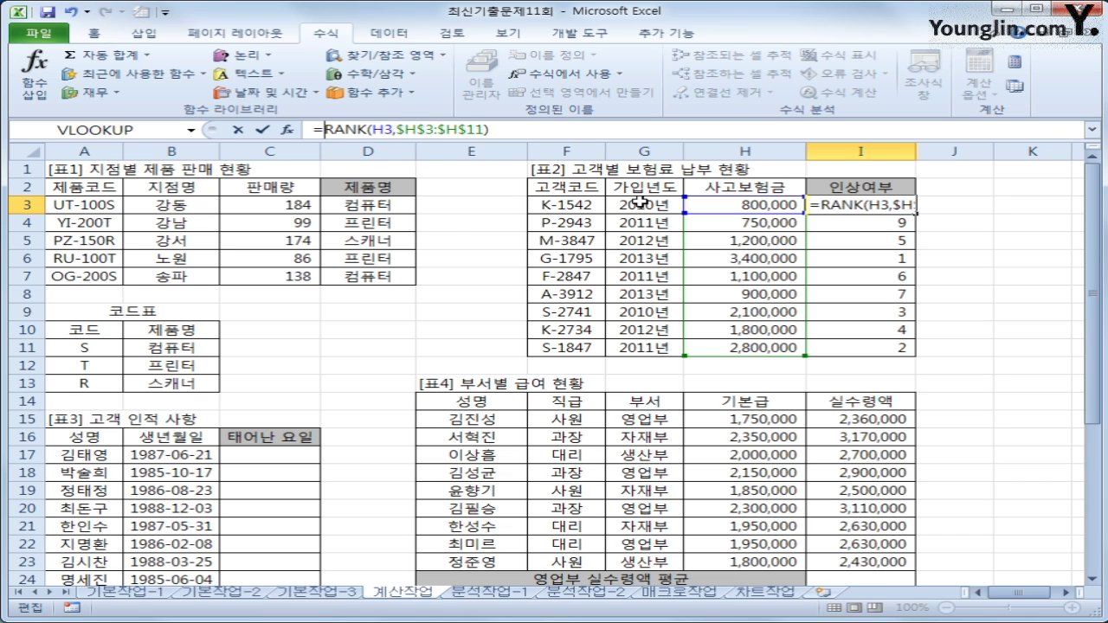
type("if(")
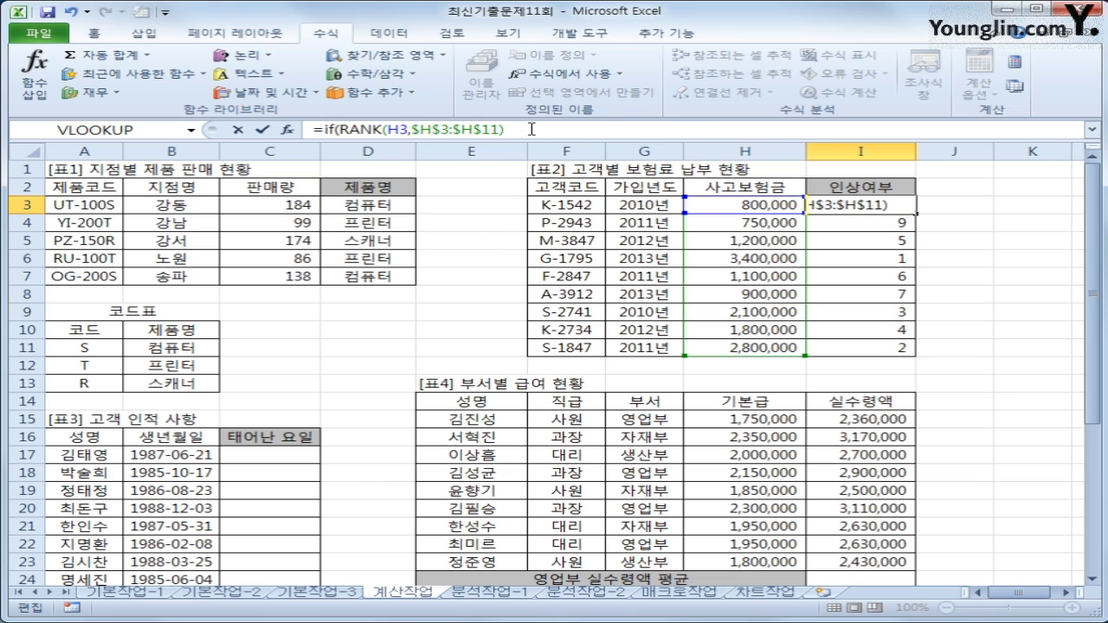
type("<=5,")
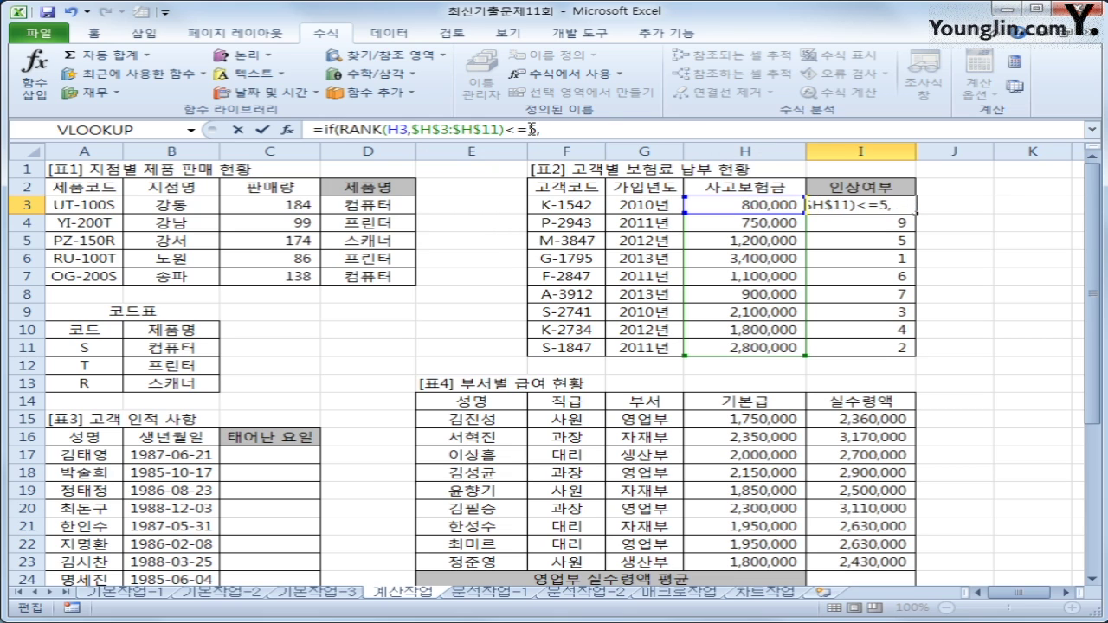
type("\"보험료인상\",")
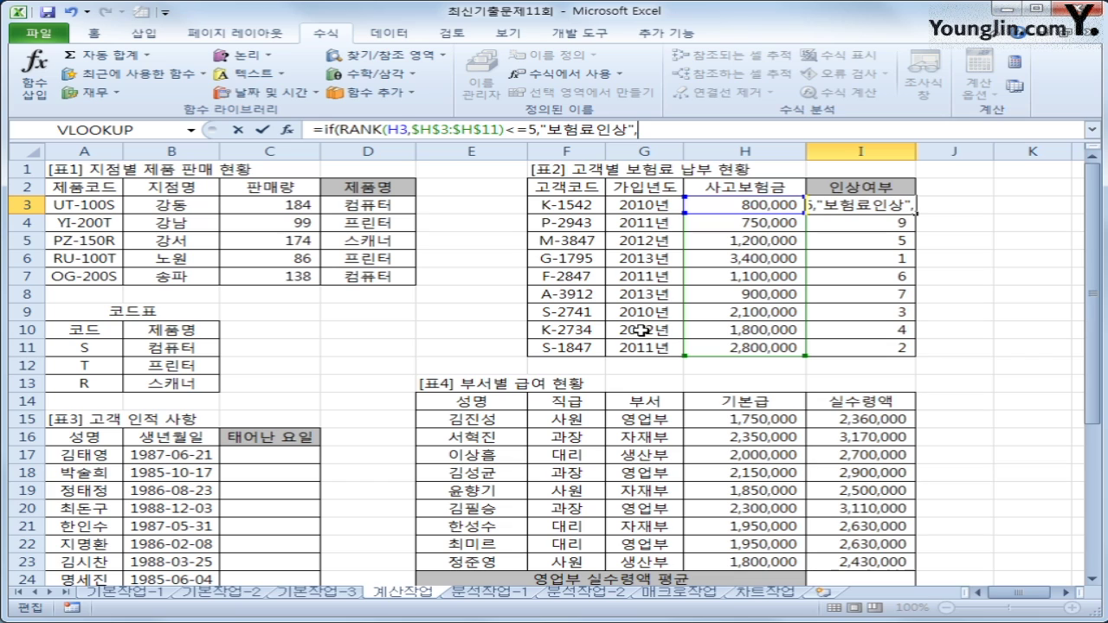
type("\"\"")
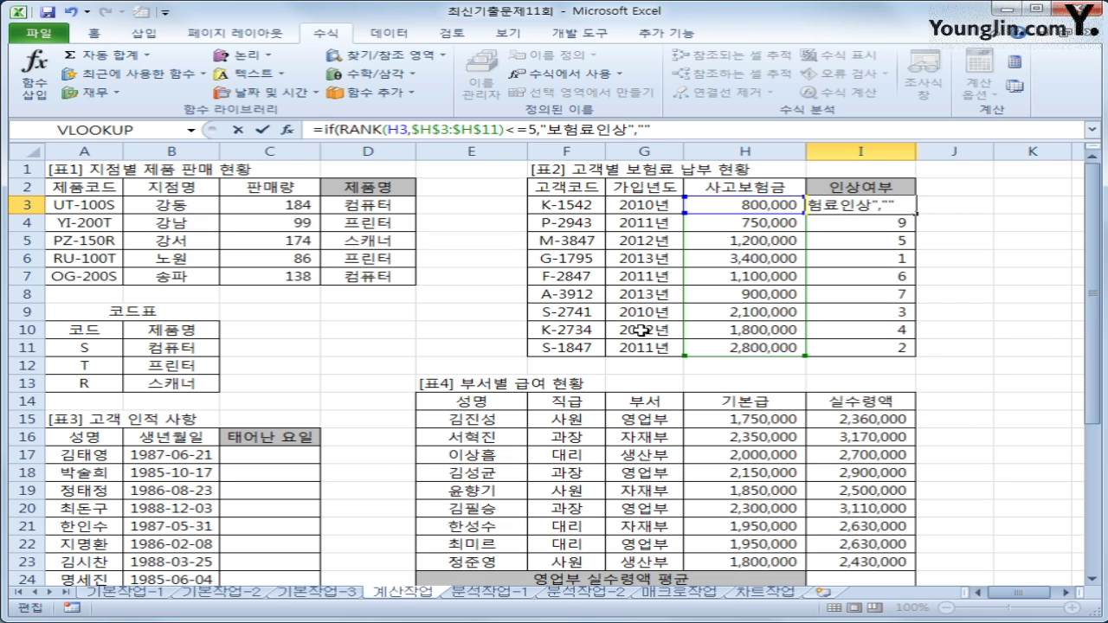
type(")")
key("Return")
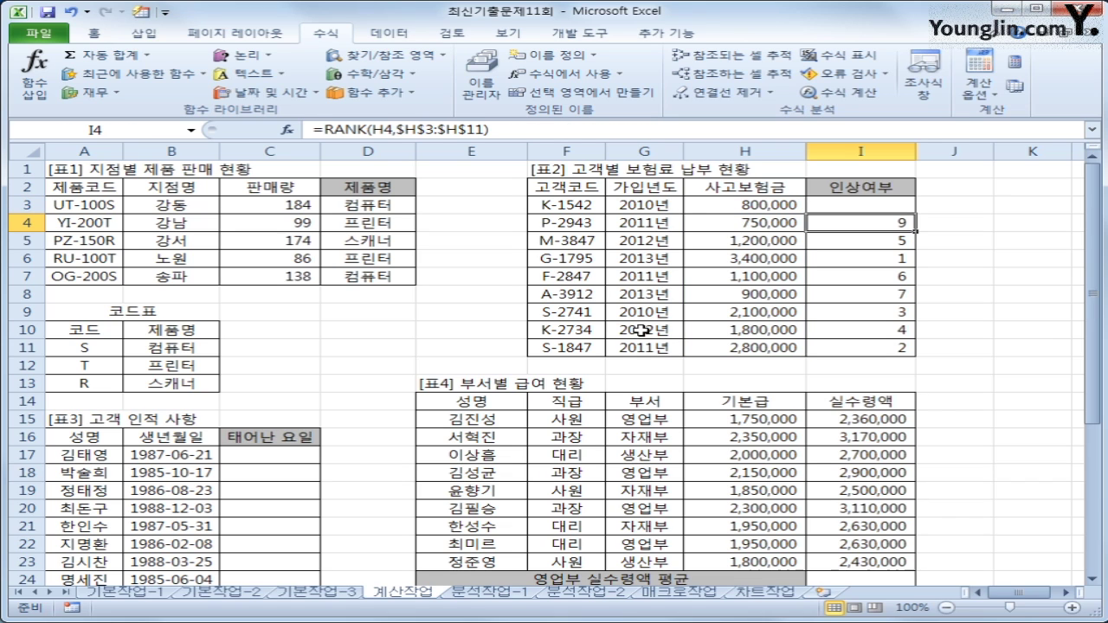
left_click(842, 201)
left_click_drag(923, 213, 917, 353)
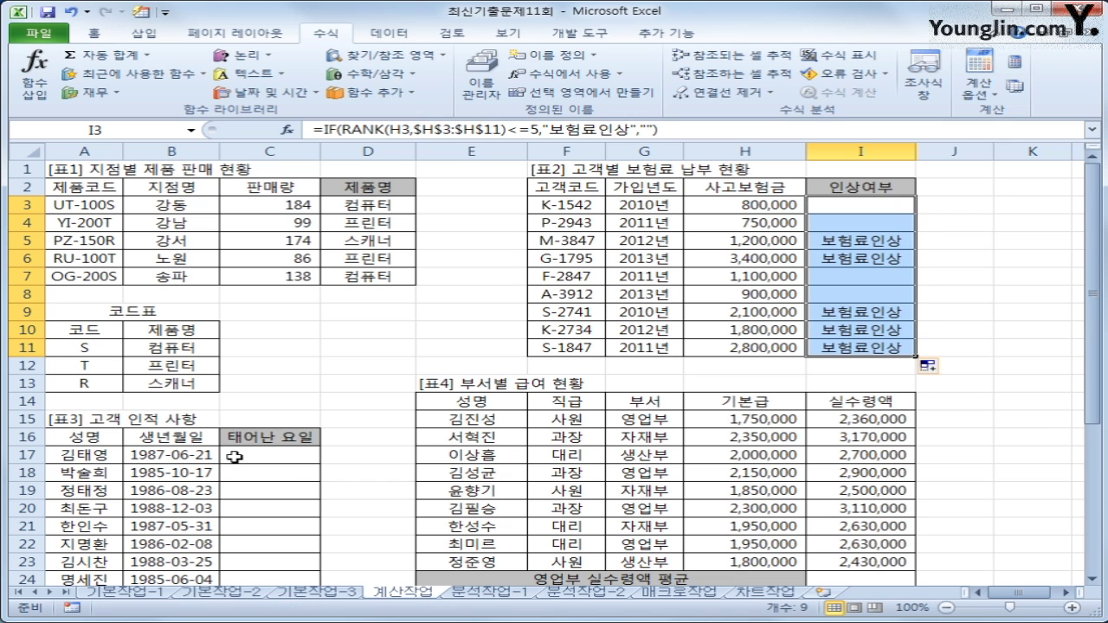
Step: Insert a WEEKDAY function in C17 with serial number B17 and return type 2, and fill it down to C24
left_click(234, 459)
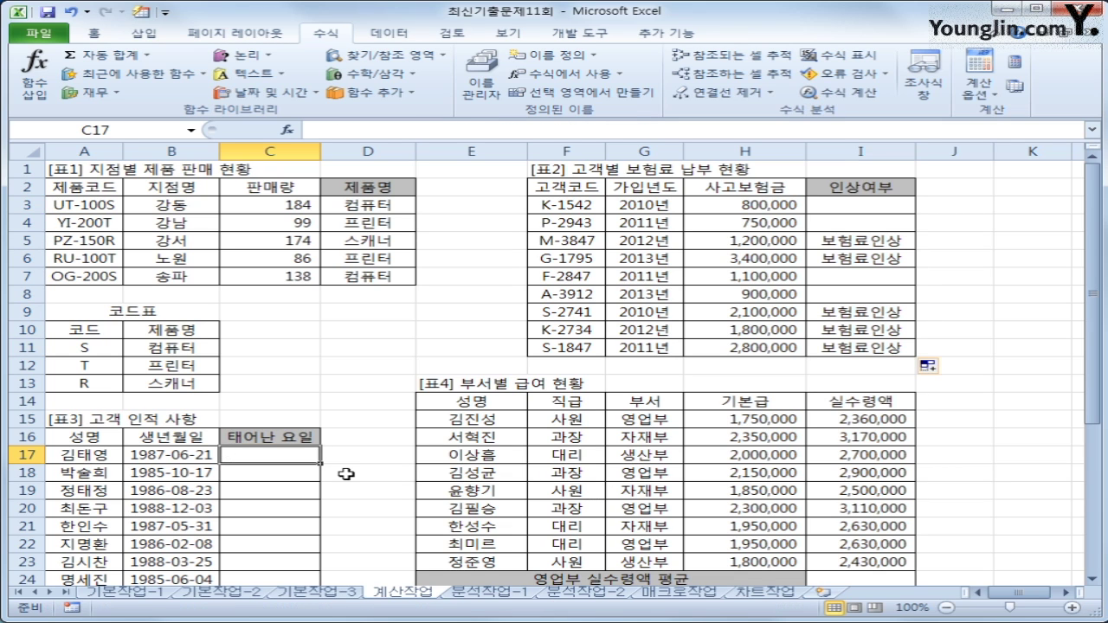
scroll(345, 473, "down", 3)
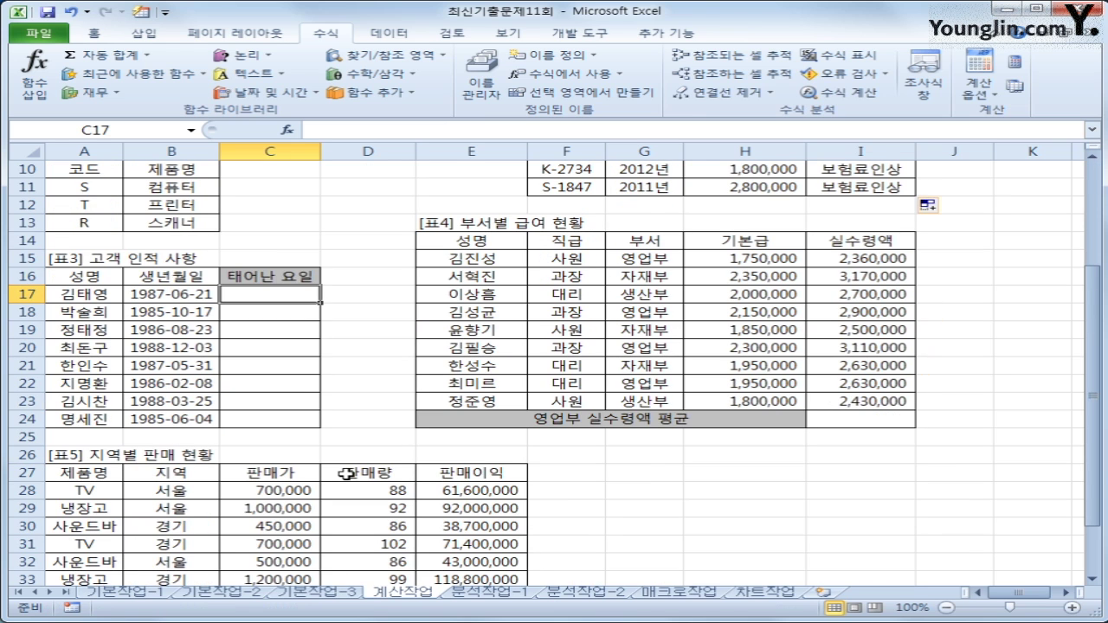
scroll(345, 474, "down", 2)
scroll(346, 474, "up", 1)
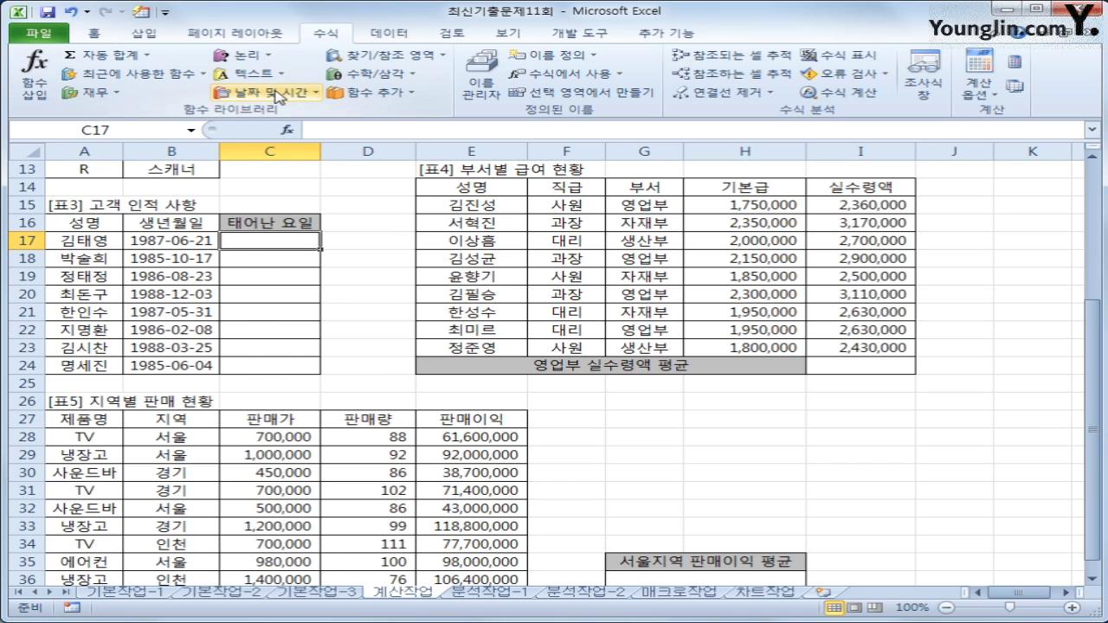
left_click(279, 94)
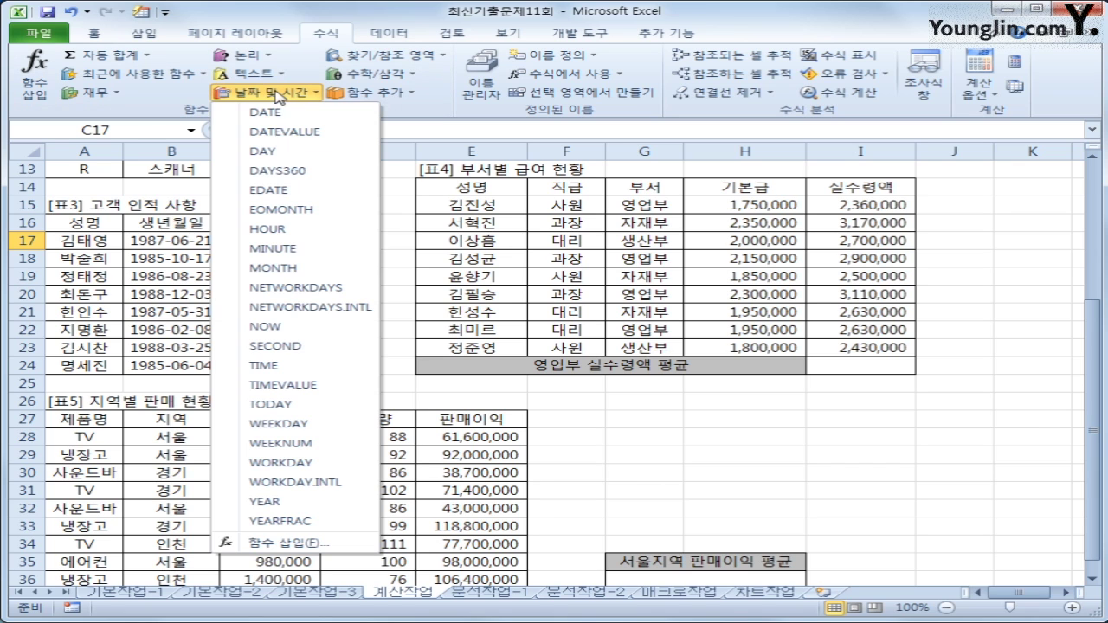
left_click(312, 424)
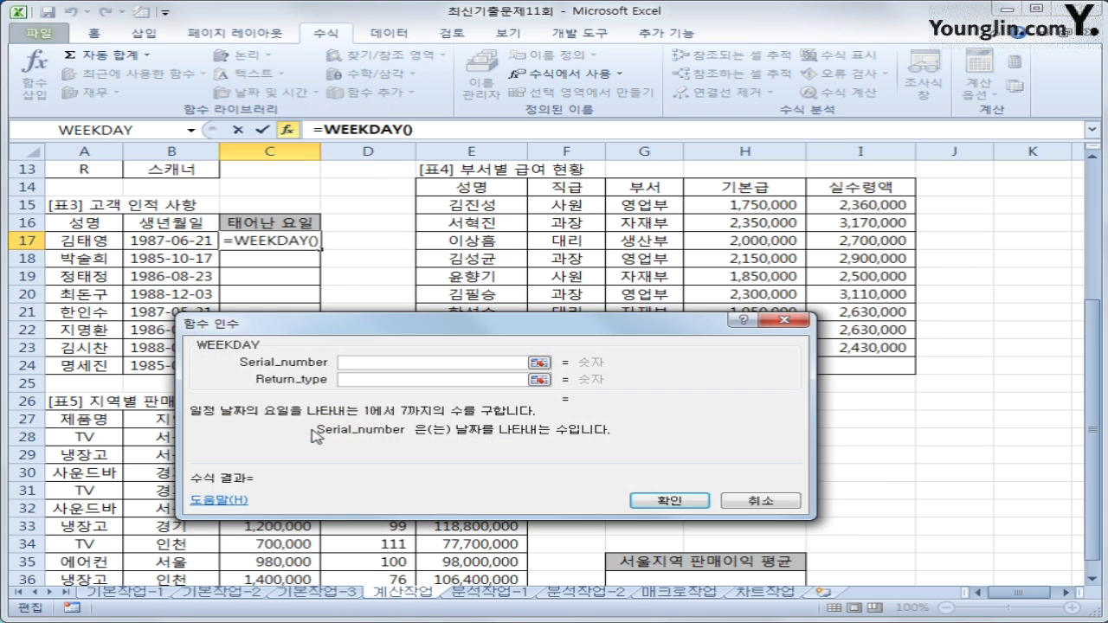
left_click(176, 242)
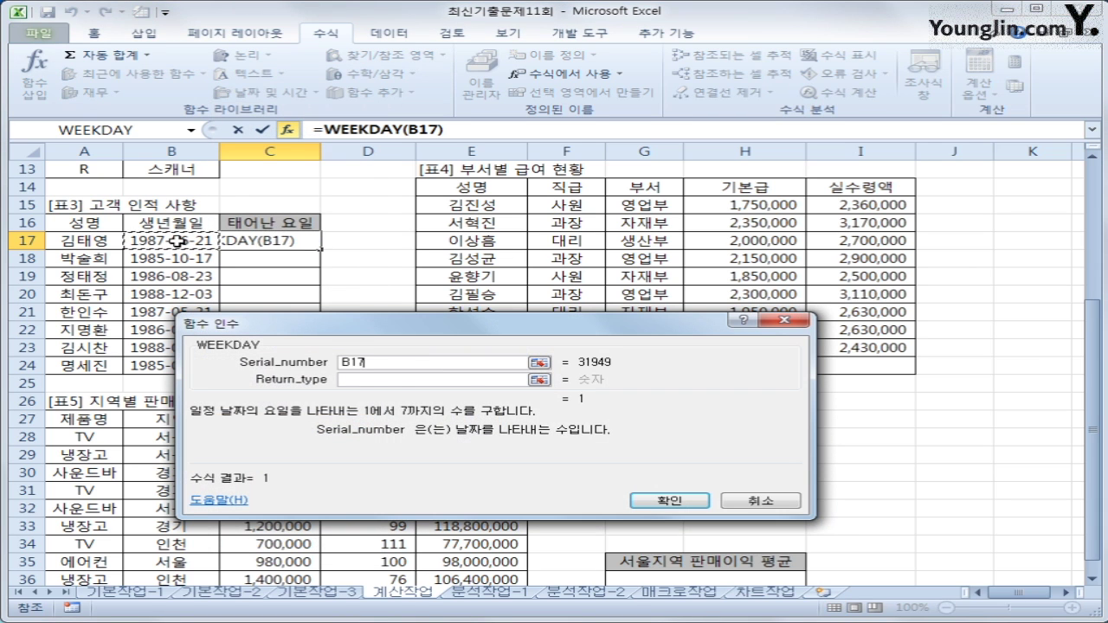
left_click(378, 379)
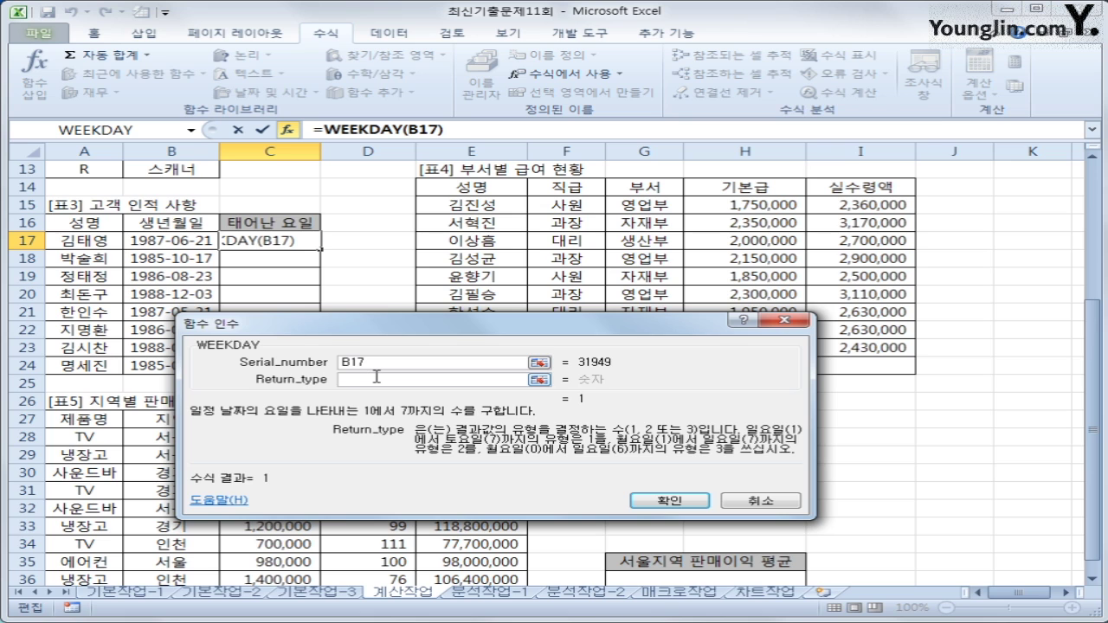
type("2")
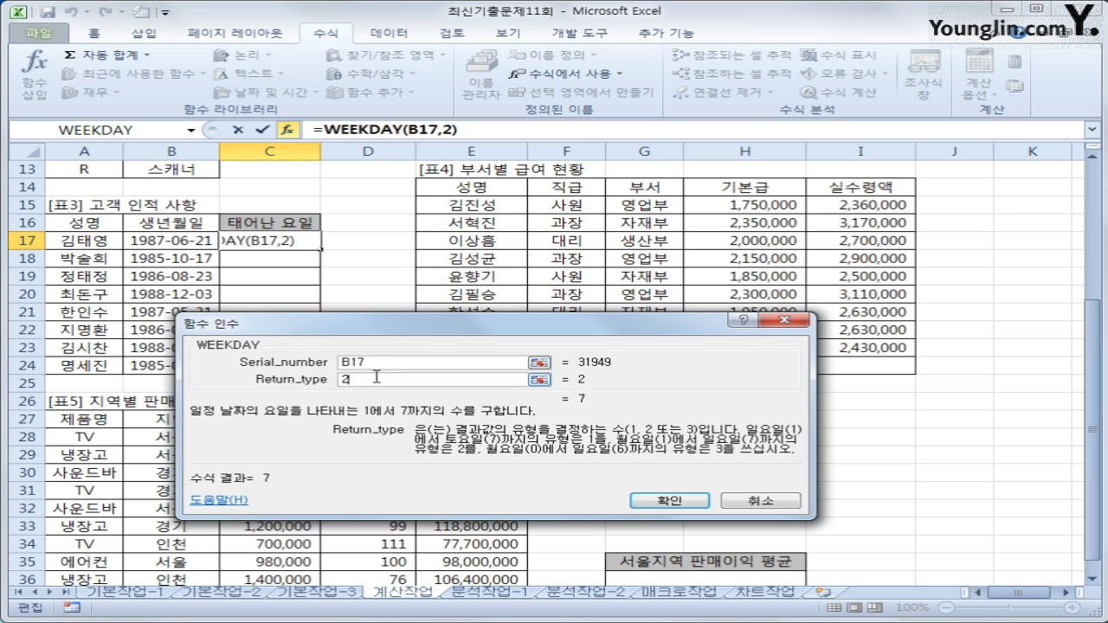
left_click(665, 502)
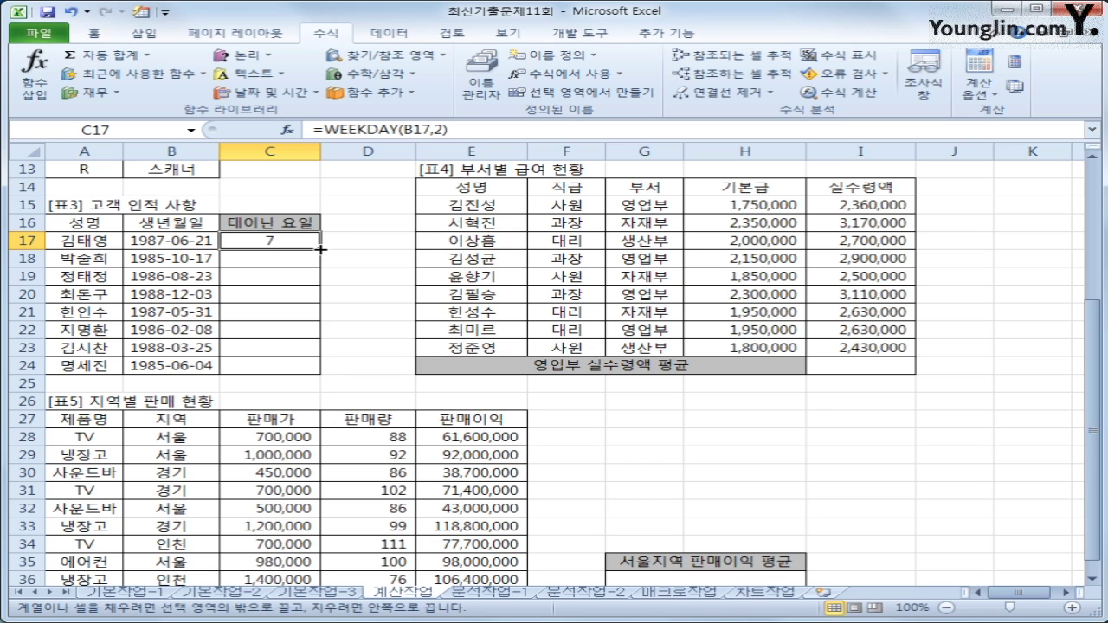
left_click_drag(320, 249, 309, 375)
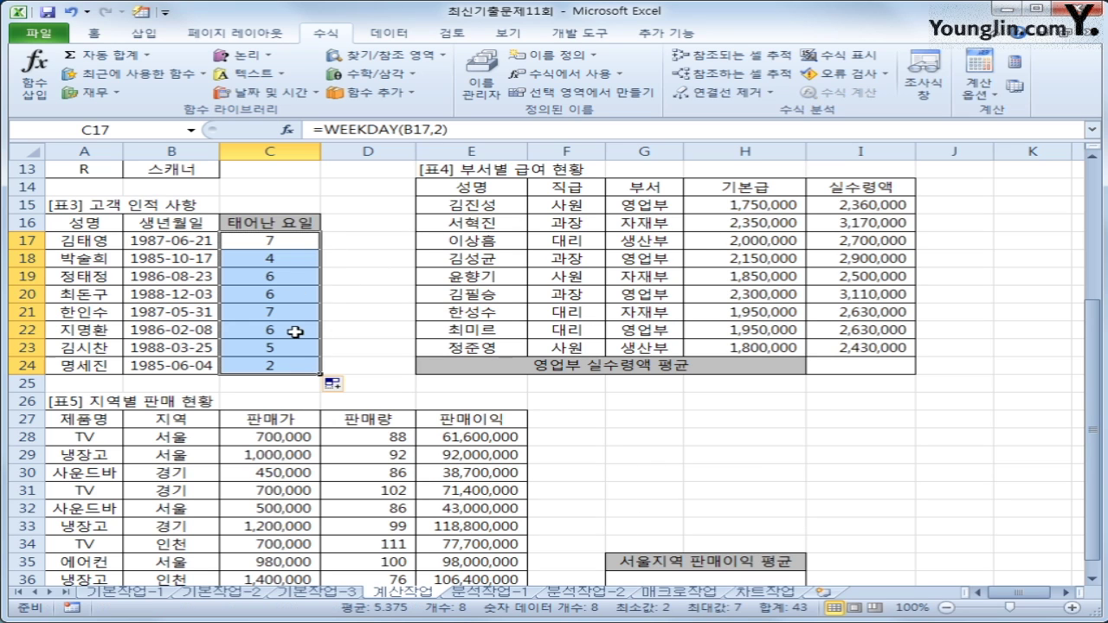
left_click(294, 365)
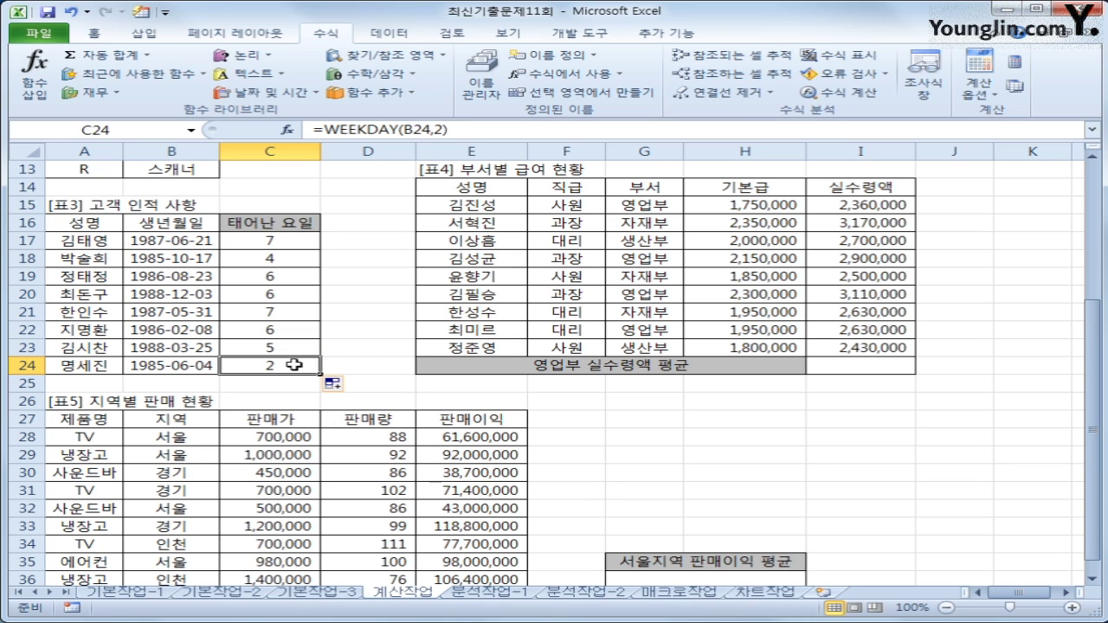
Step: Rebuild C17's formula as a CHOOSE function, moving the existing WEEKDAY(B17,2) into its Index_num argument
left_click(307, 244)
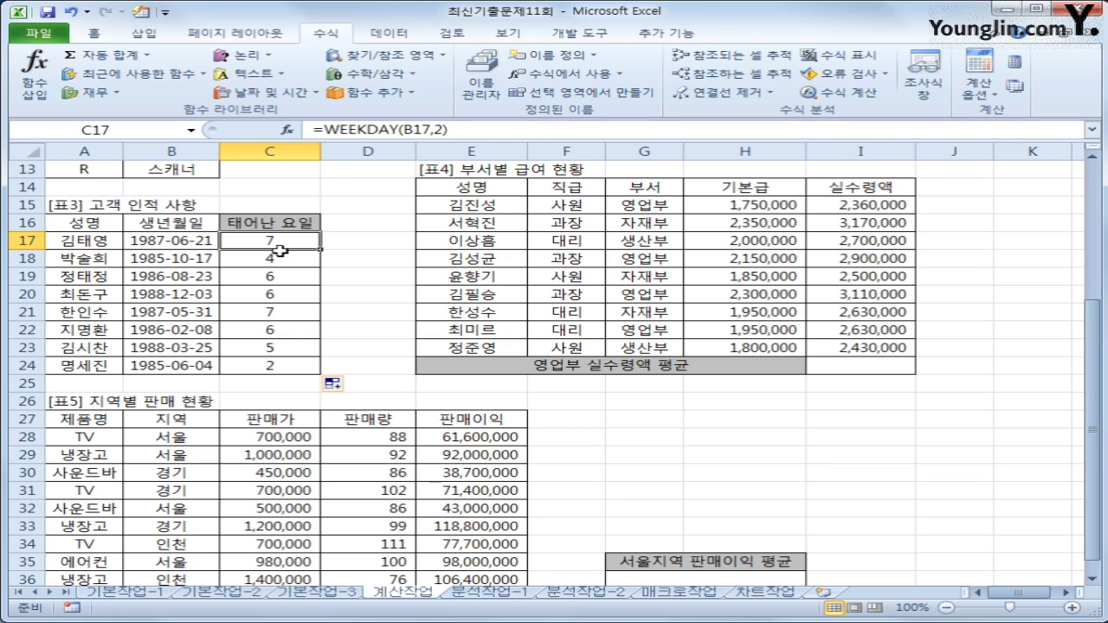
left_click(325, 130)
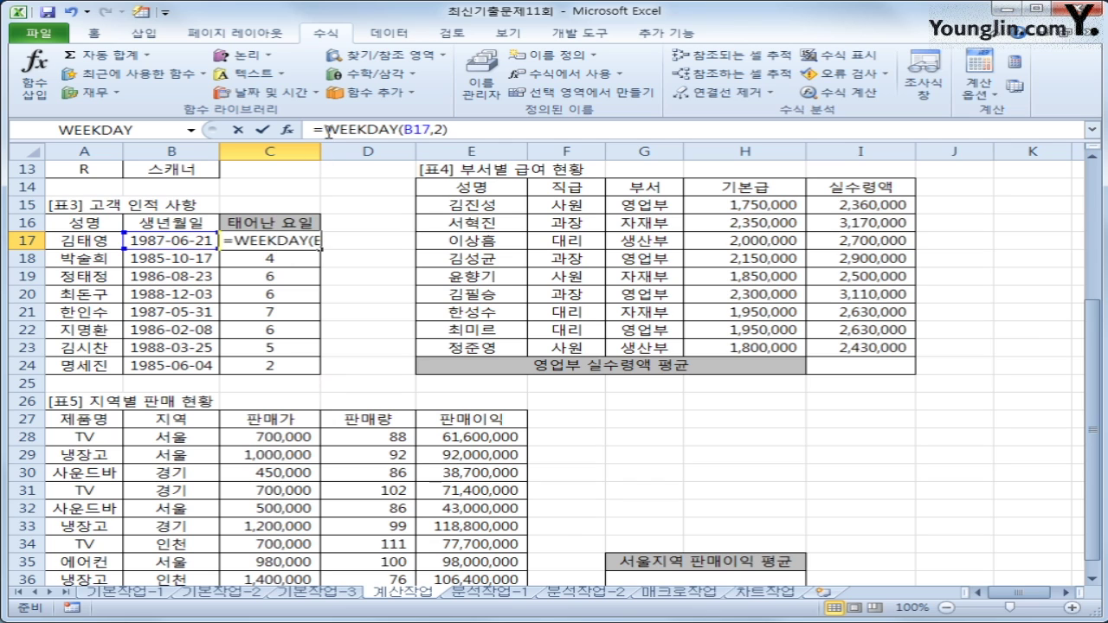
left_click_drag(325, 130, 506, 132)
key("ctrl+c")
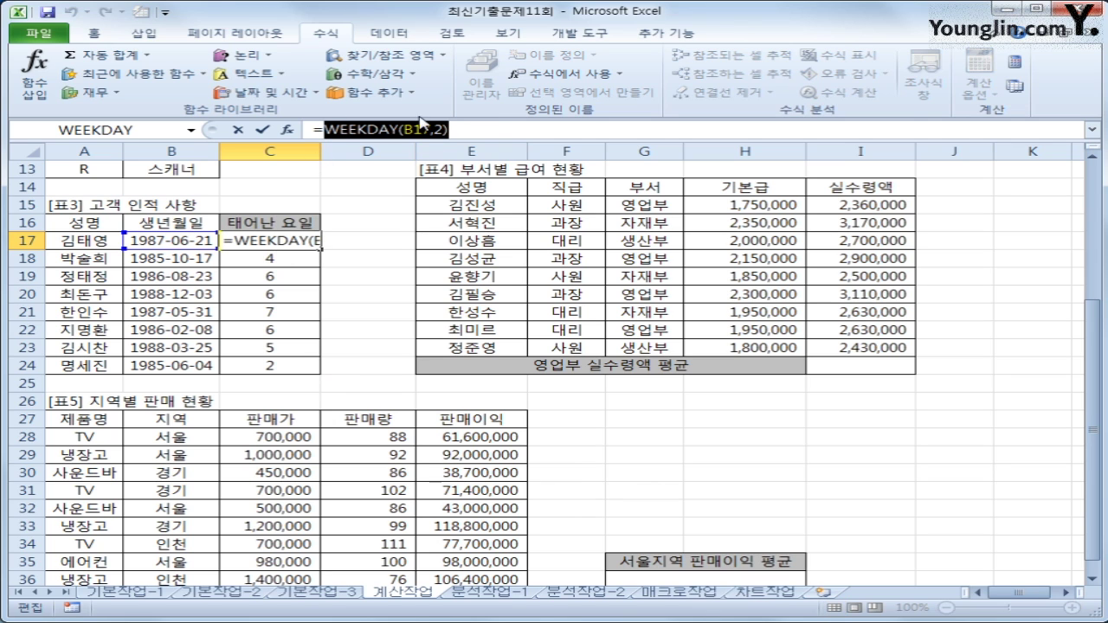
key("Delete")
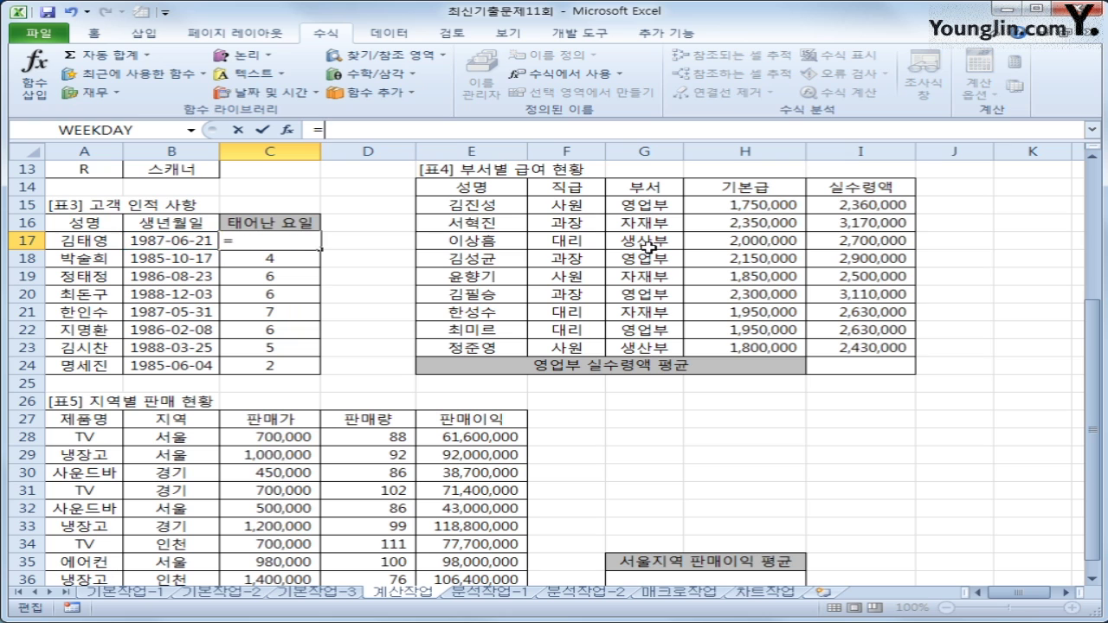
left_click(387, 62)
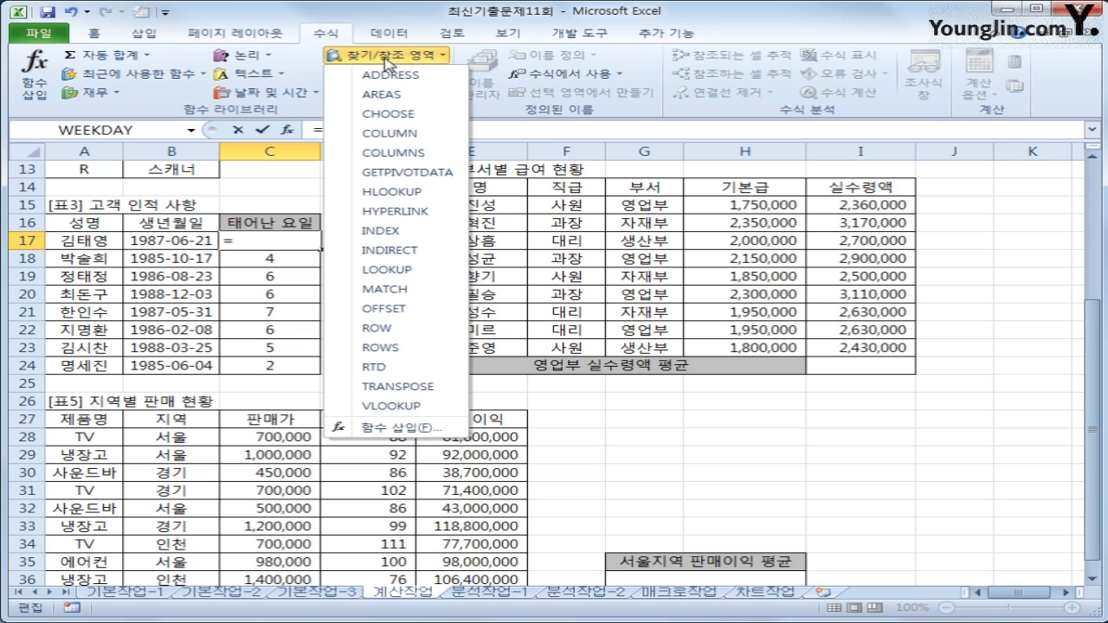
left_click(414, 116)
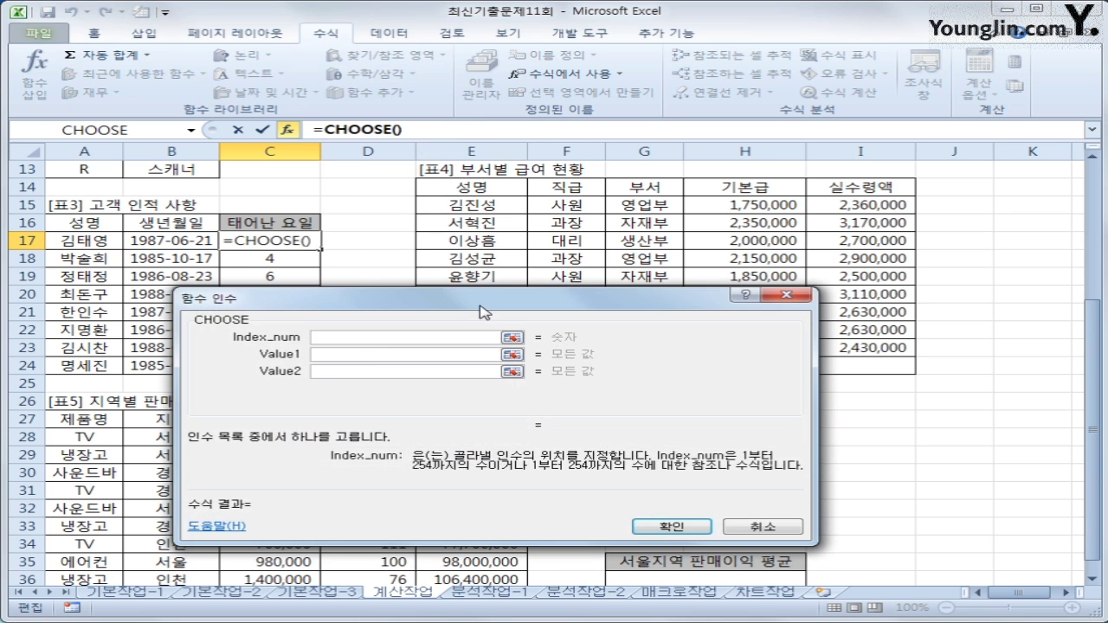
left_click_drag(480, 310, 708, 141)
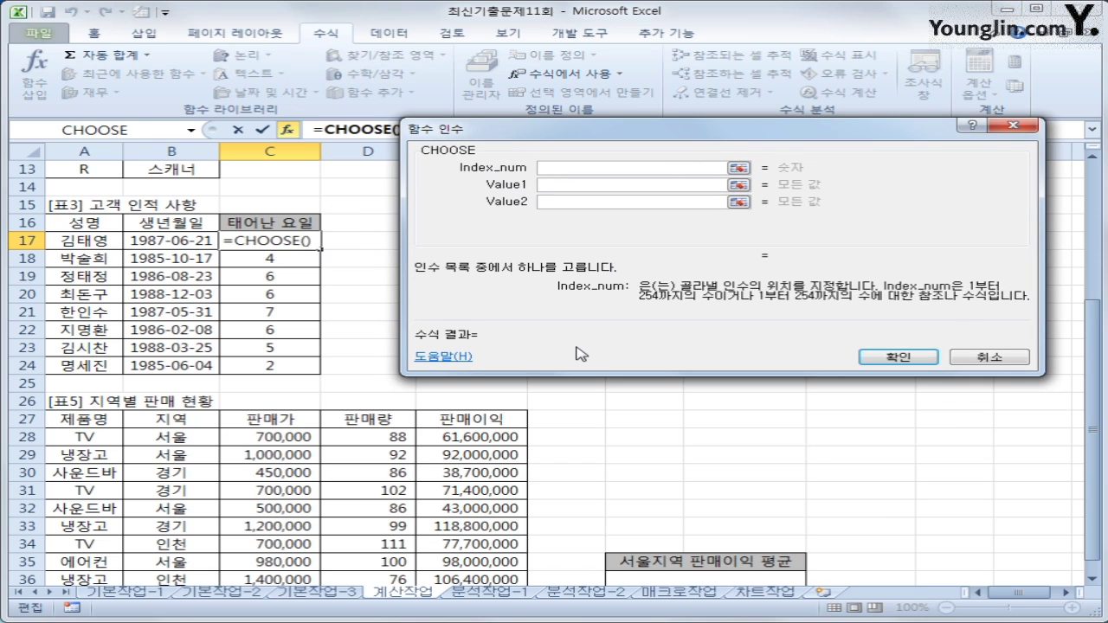
key("ctrl+v")
Step: Set CHOOSE's Value1 to Value7 to 월요일, 화요일, 수요일, 목요일, 금요일, 토요일 and 일요일, and fill C17 down to C24
left_click(564, 184)
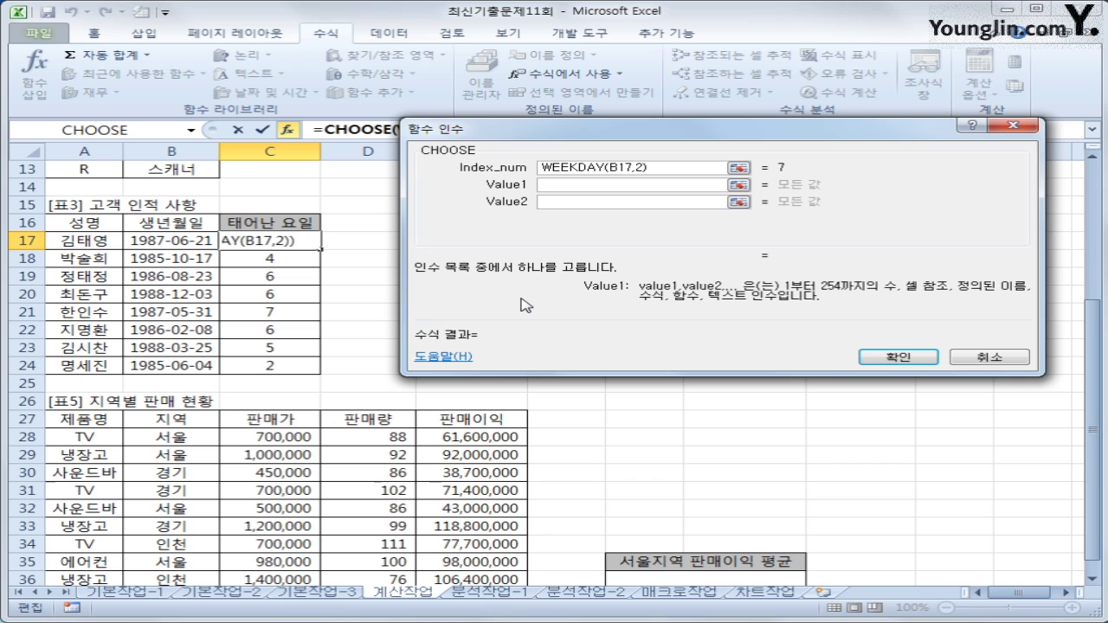
type("월요일")
key("Tab")
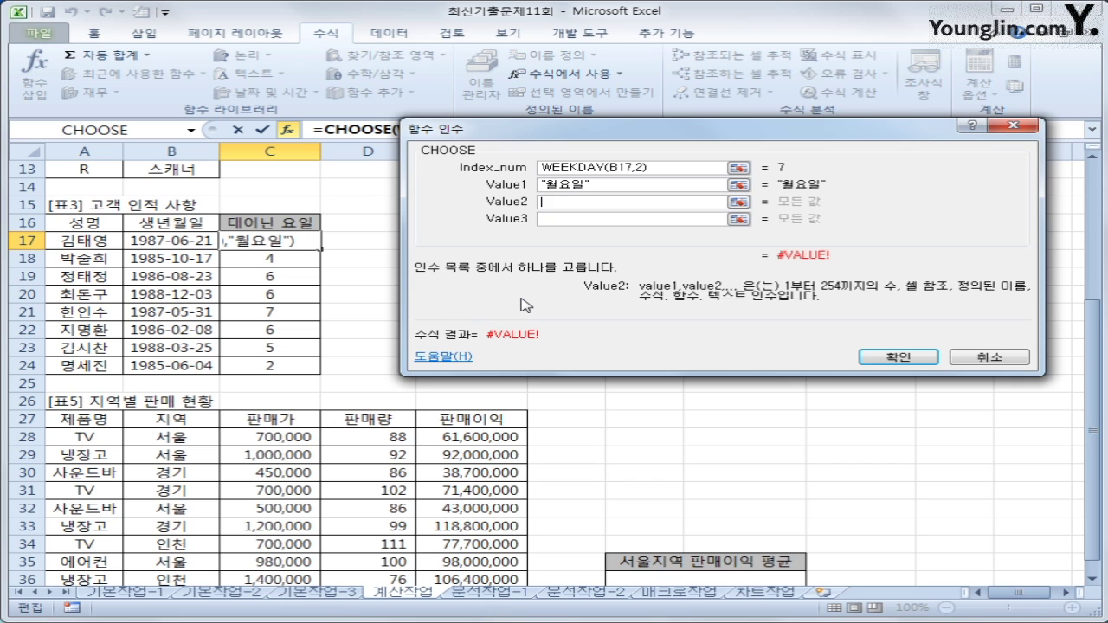
type("화요일")
key("Tab")
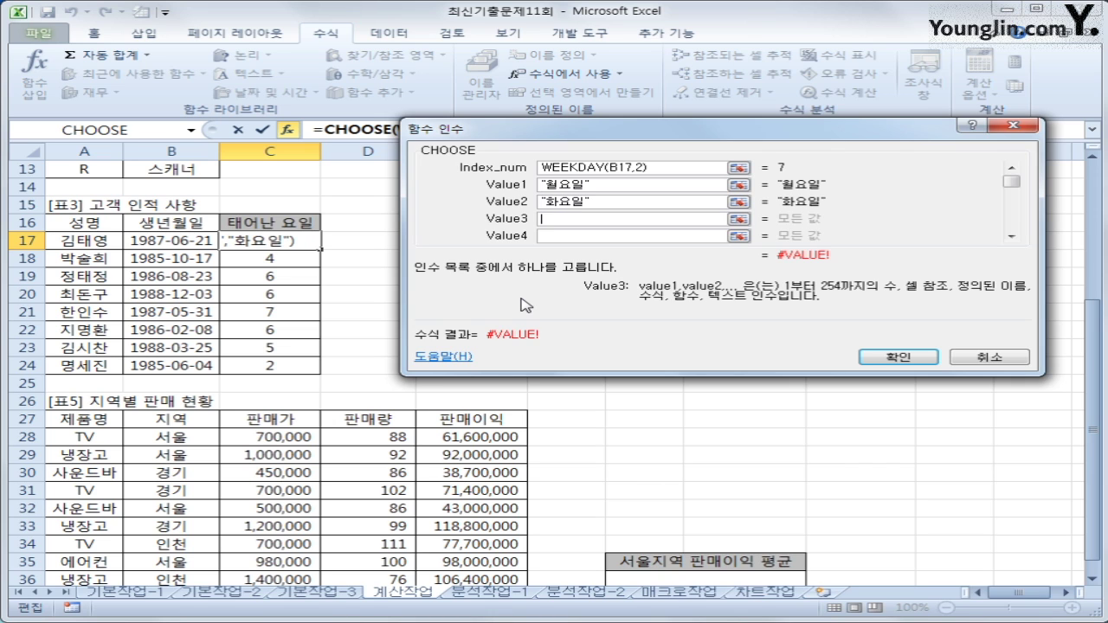
type("수요일")
key("Tab")
type("목요일")
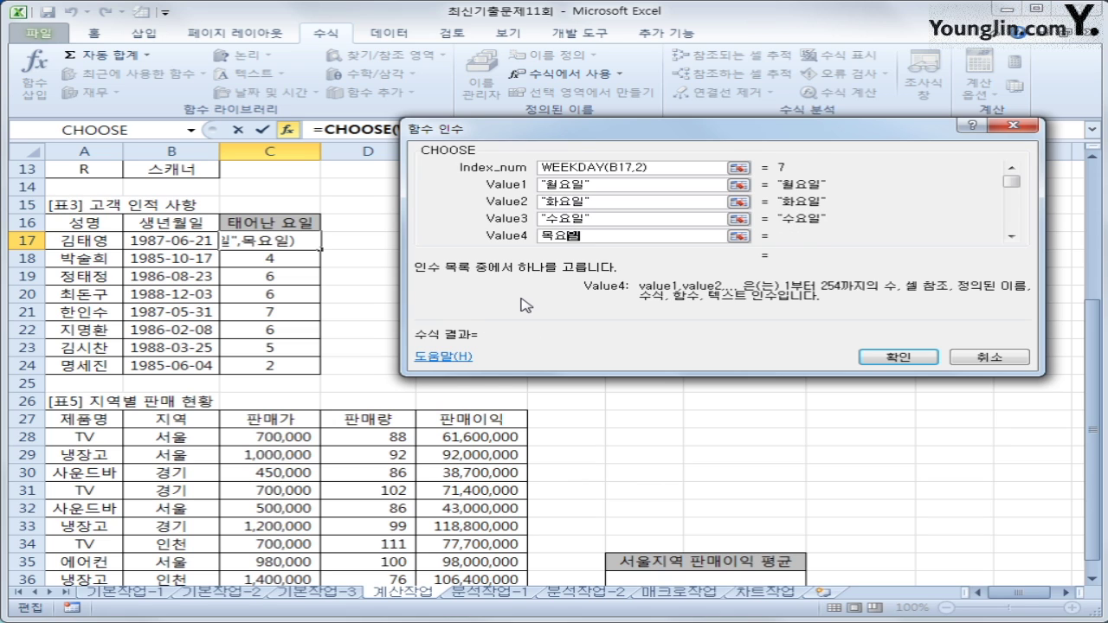
key("Tab")
type("금요일")
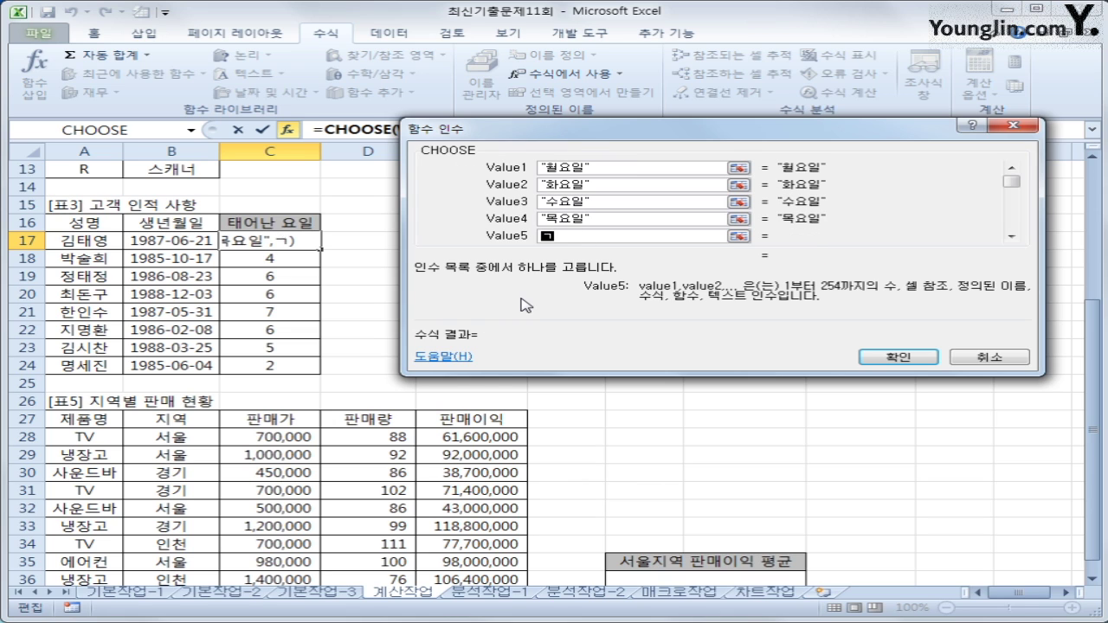
key("Tab")
type("토요일")
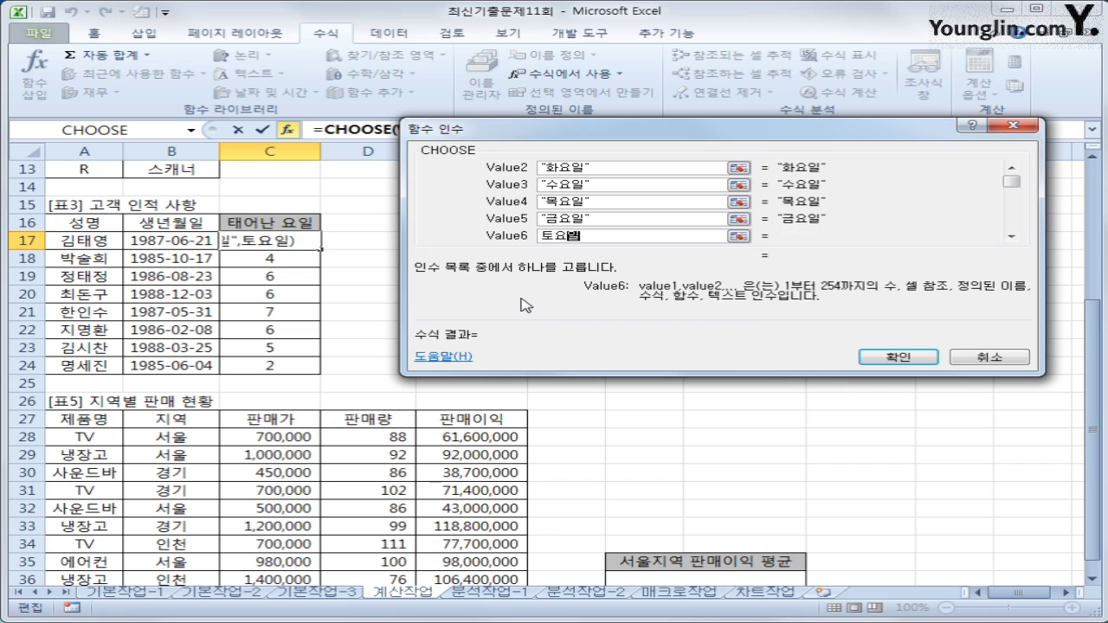
key("Tab")
type("일요일")
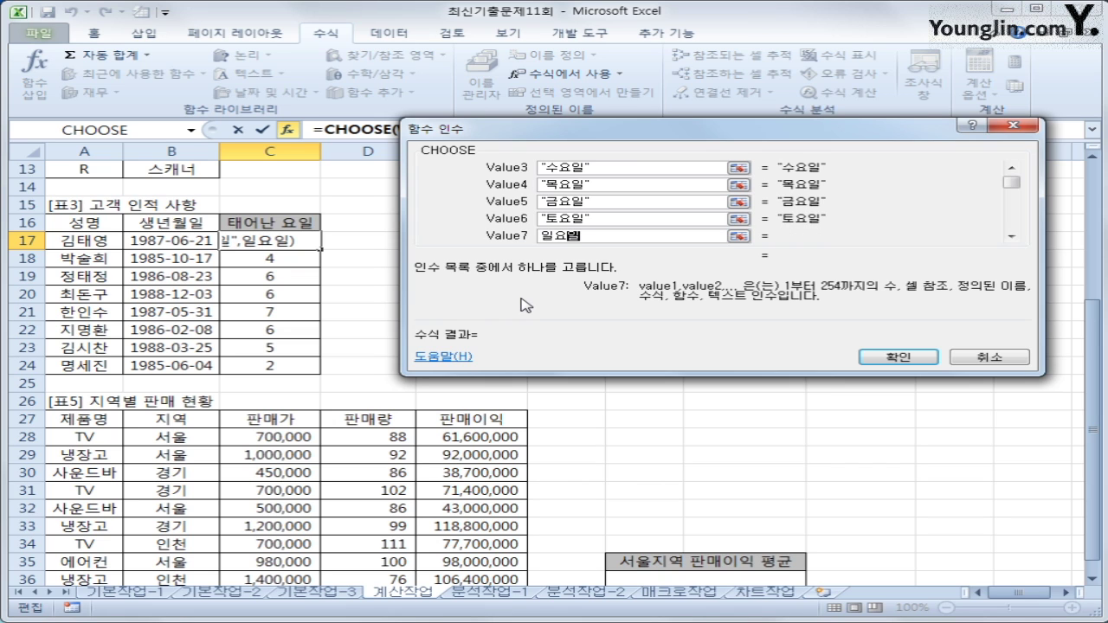
left_click(870, 364)
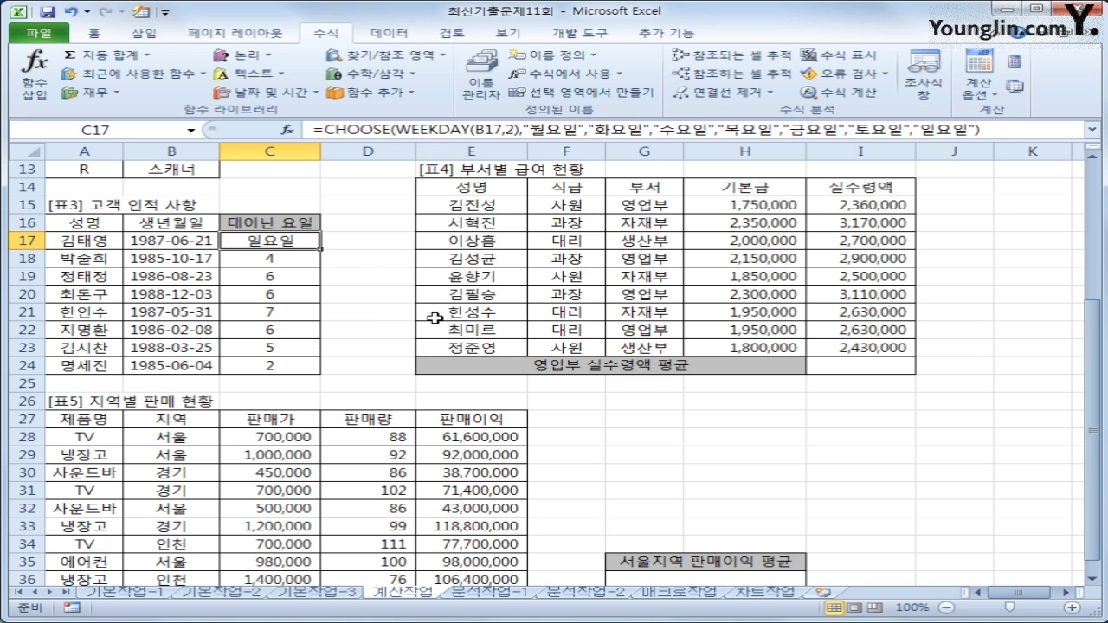
left_click_drag(321, 248, 312, 374)
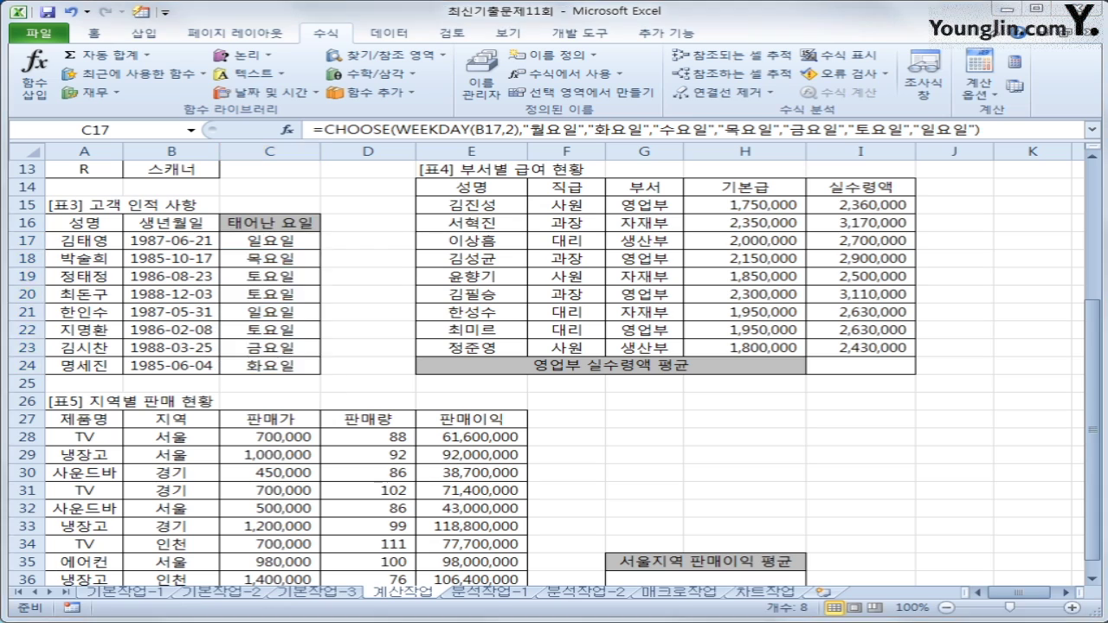
Step: Enter =SUMIF(G15:G23,"영업부",I15:I23) in I24 to total the 영업부 실수령액
left_click(880, 369)
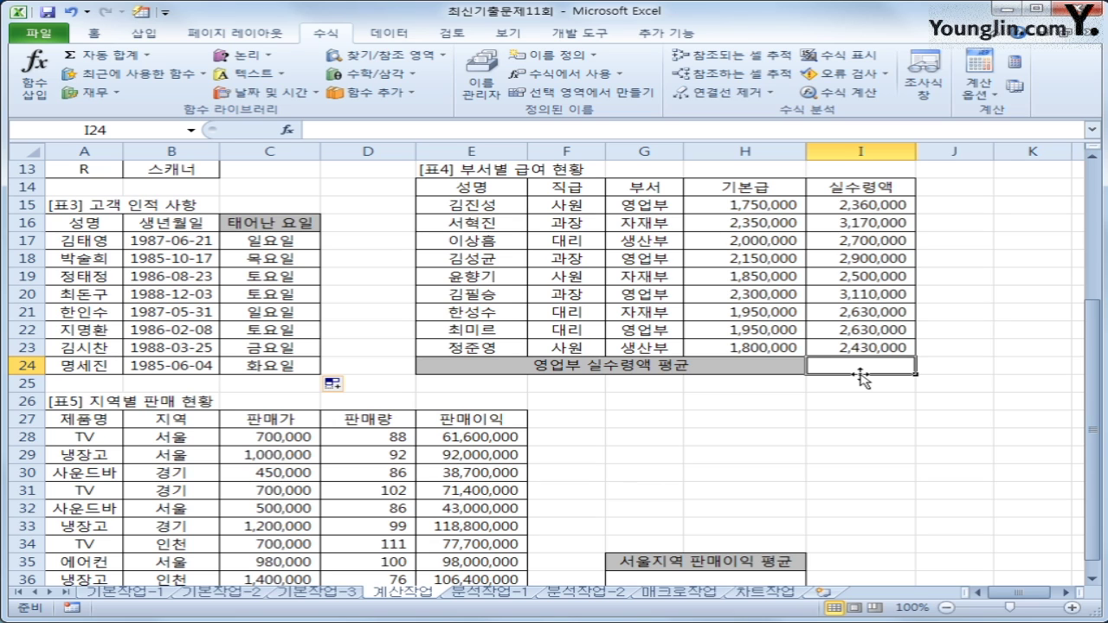
type("=")
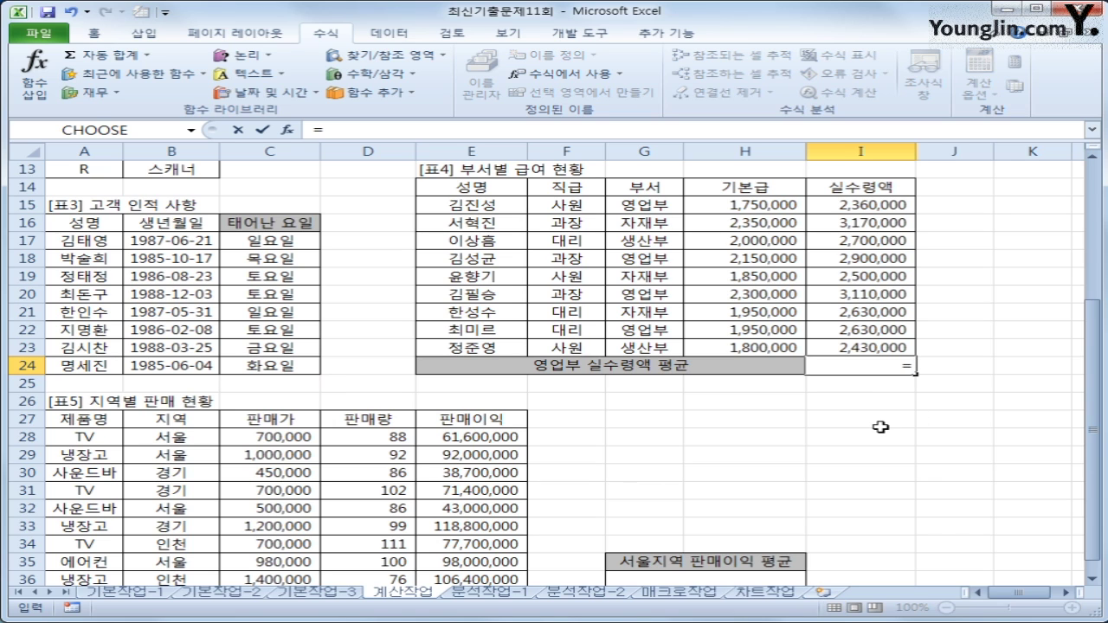
type("sumif(")
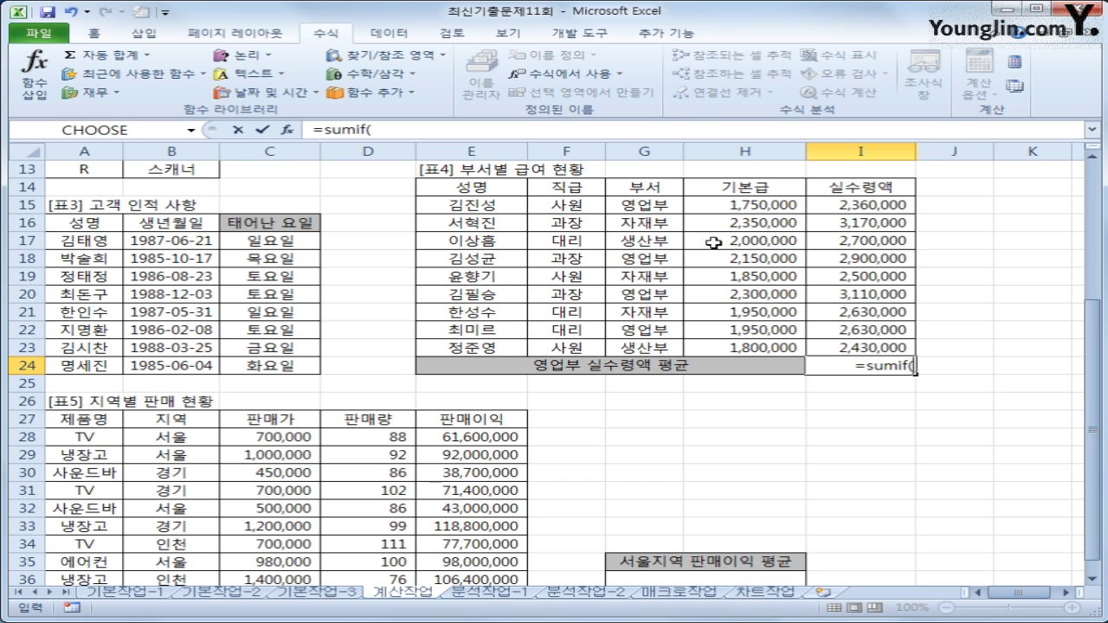
left_click_drag(657, 206, 658, 341)
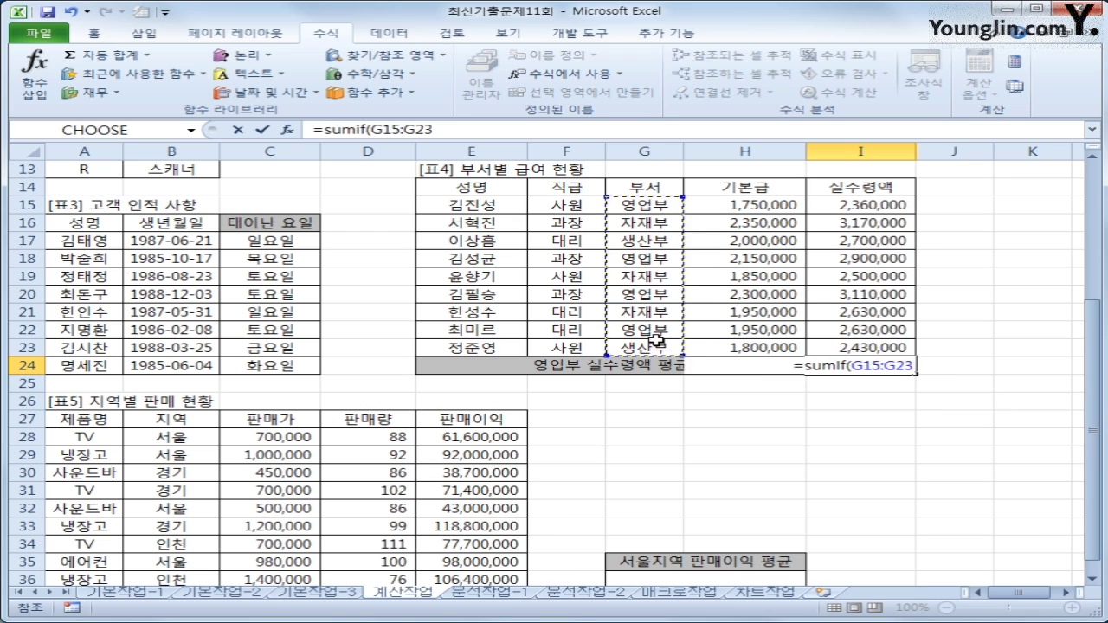
type(",")
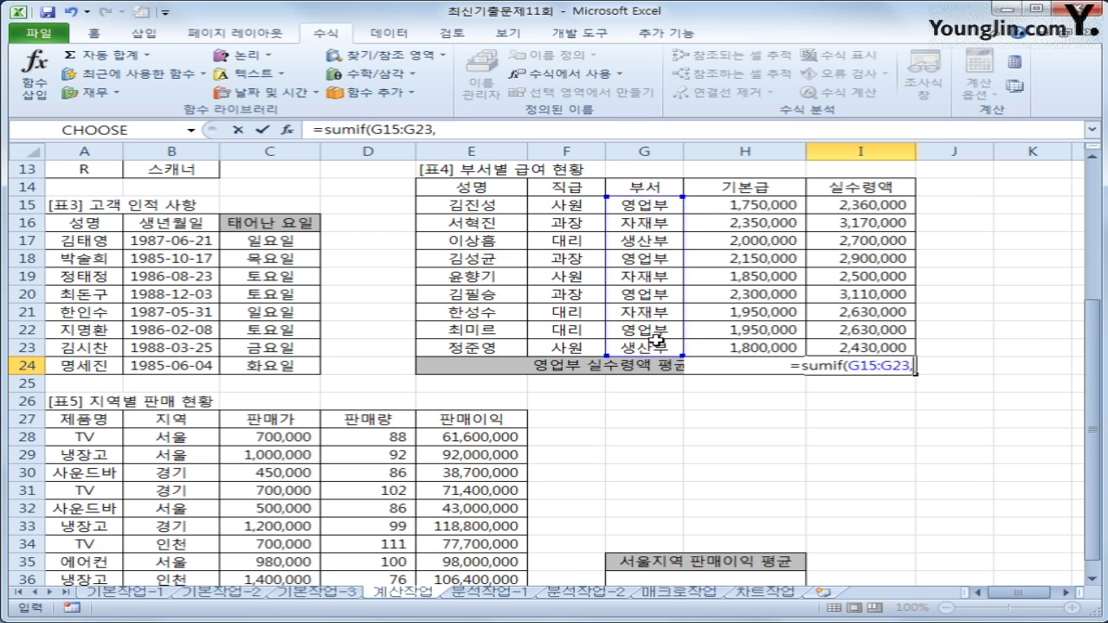
type("\"")
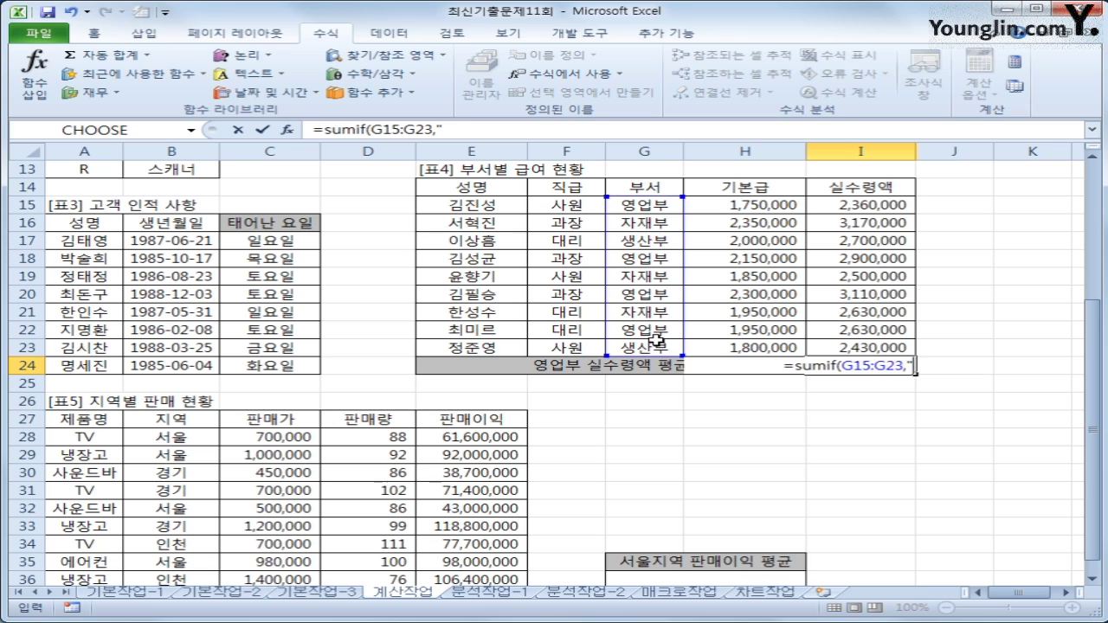
type("ㅇ영업")
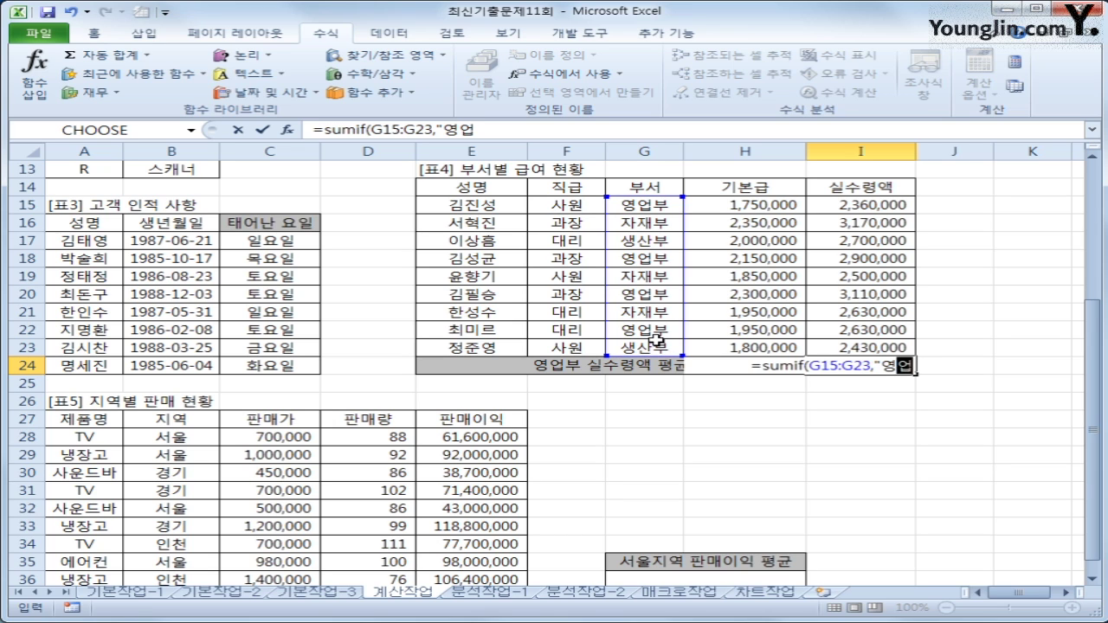
type("부\",")
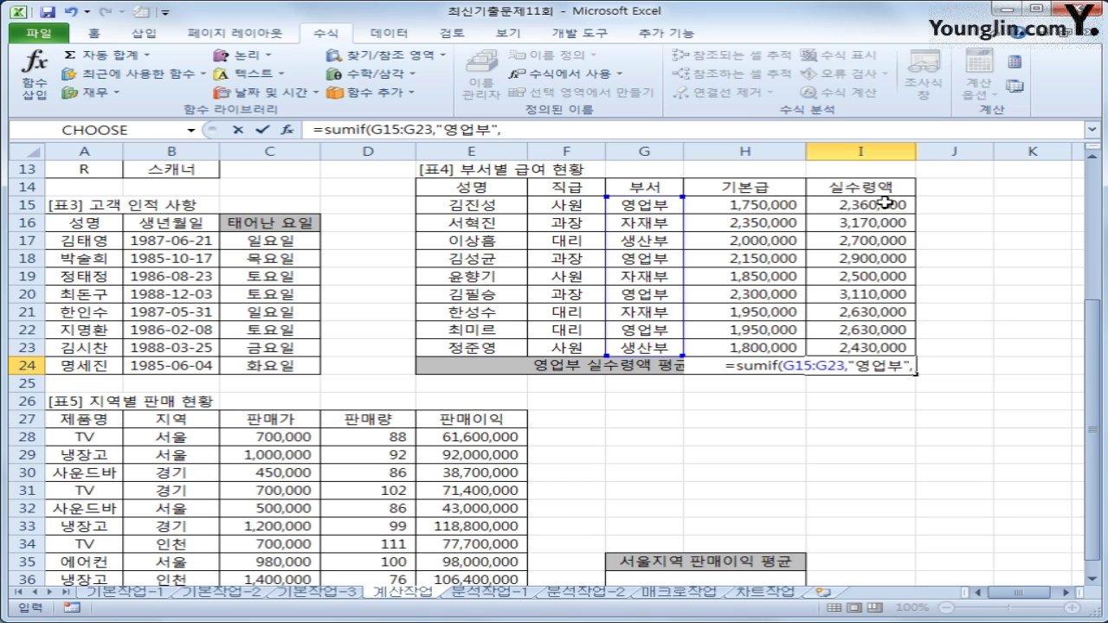
left_click_drag(885, 201, 892, 344)
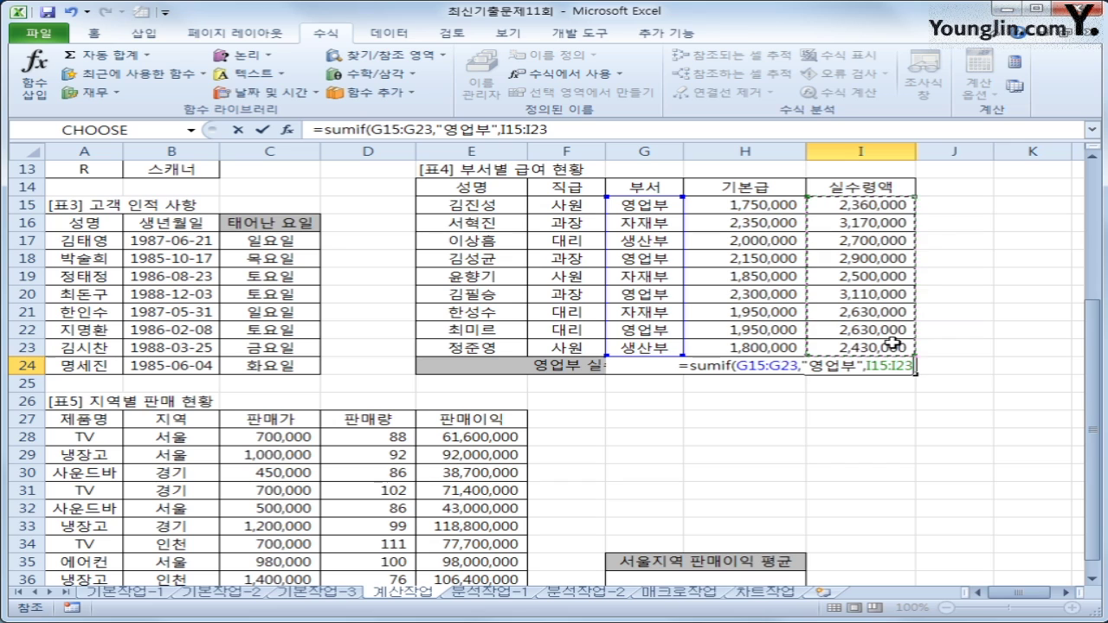
type(")")
key("Return")
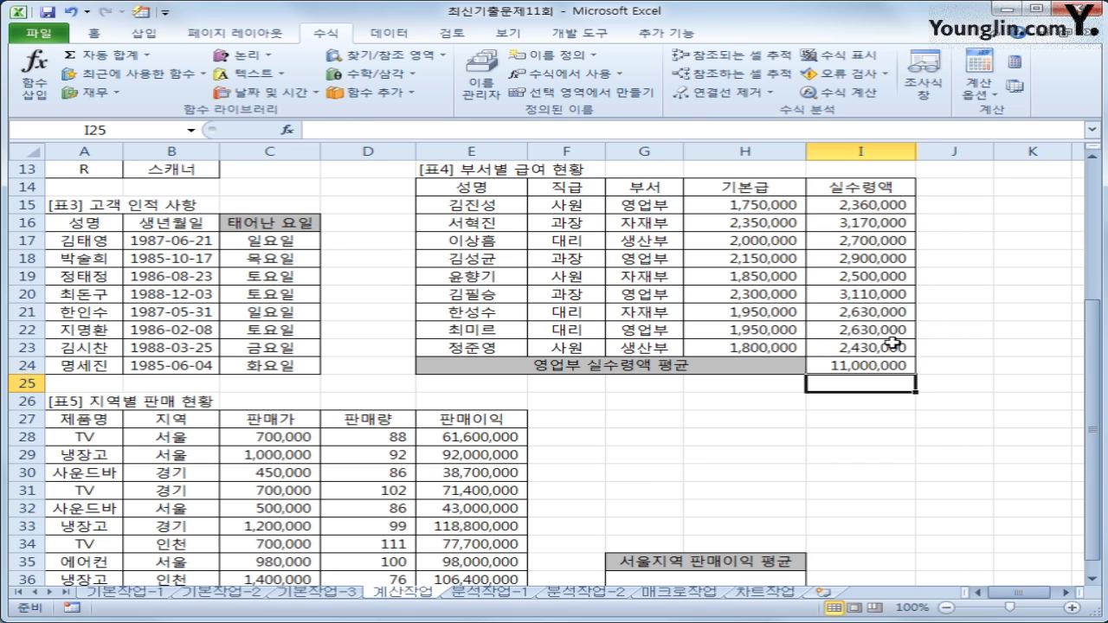
Step: Divide I24's SUMIF by COUNTIF(G15:G23,"영업부") to get the 영업부 실수령액 평균
left_click(871, 365)
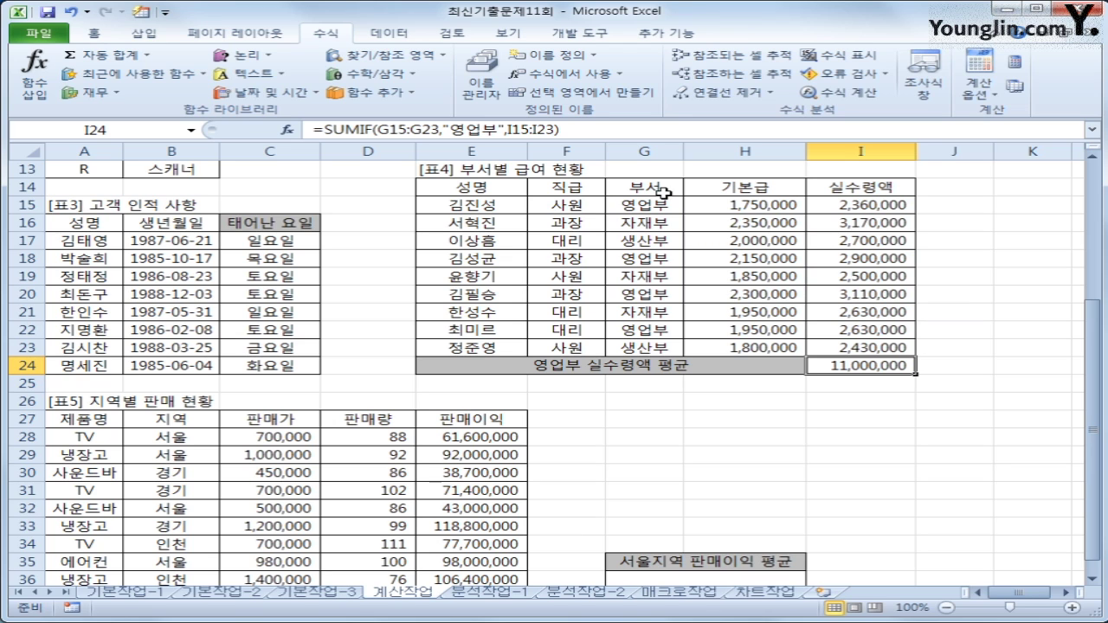
left_click(594, 130)
type("/")
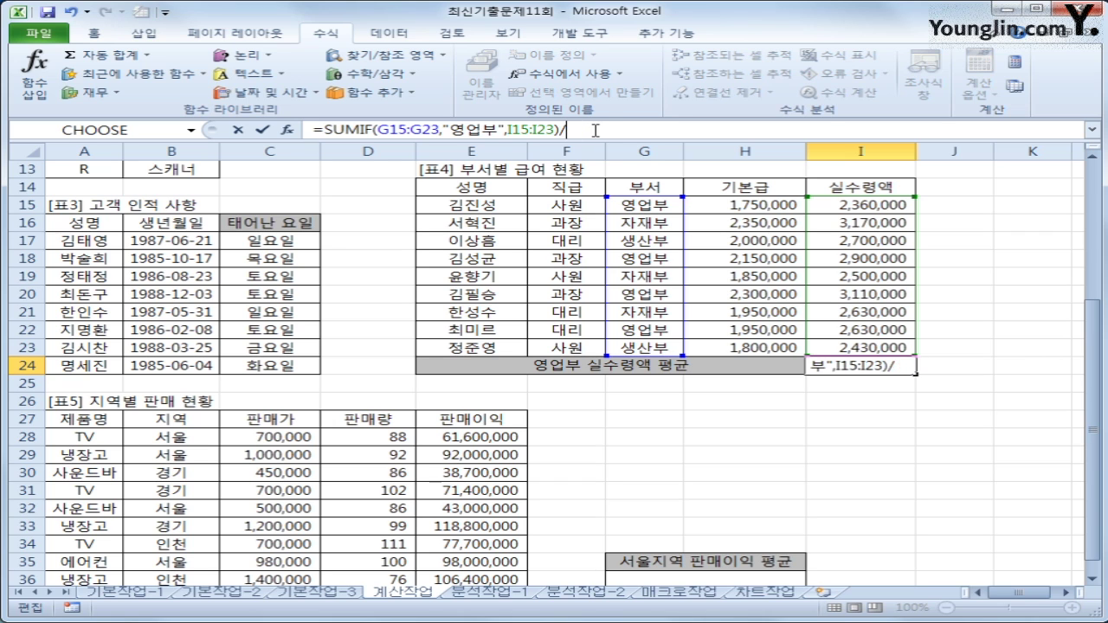
type("countif(")
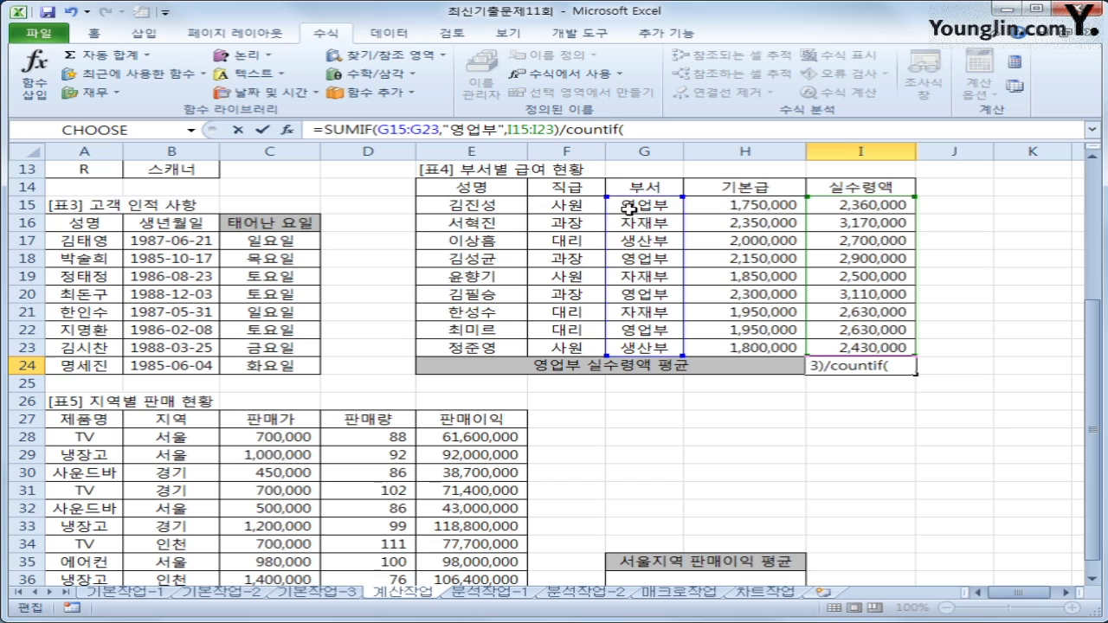
left_click_drag(630, 209, 637, 340)
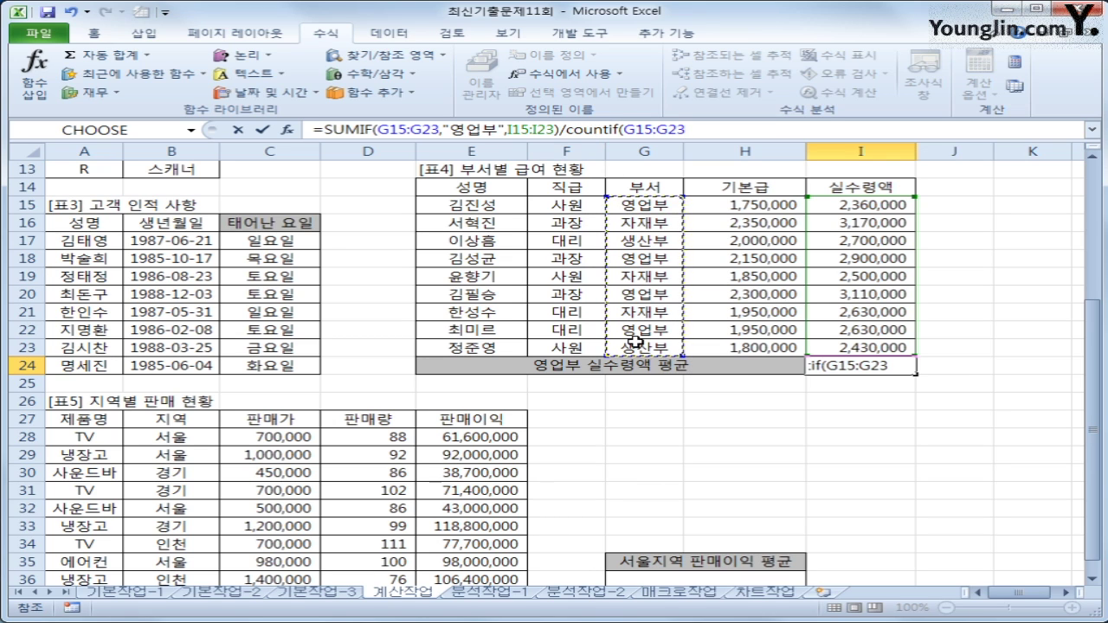
type(",\"")
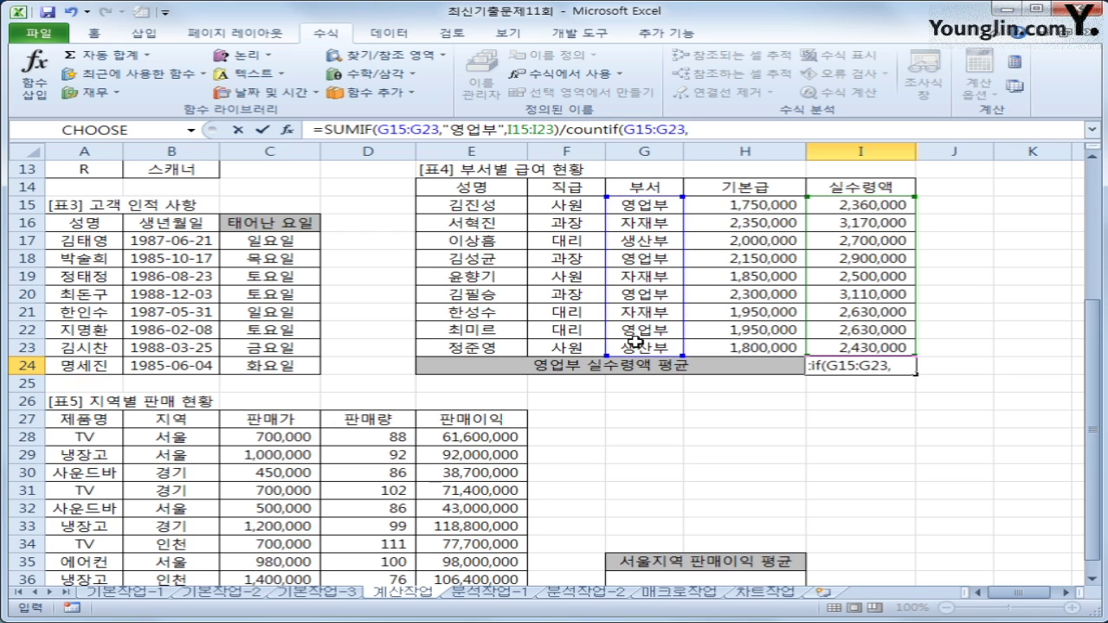
type("영업부\"")
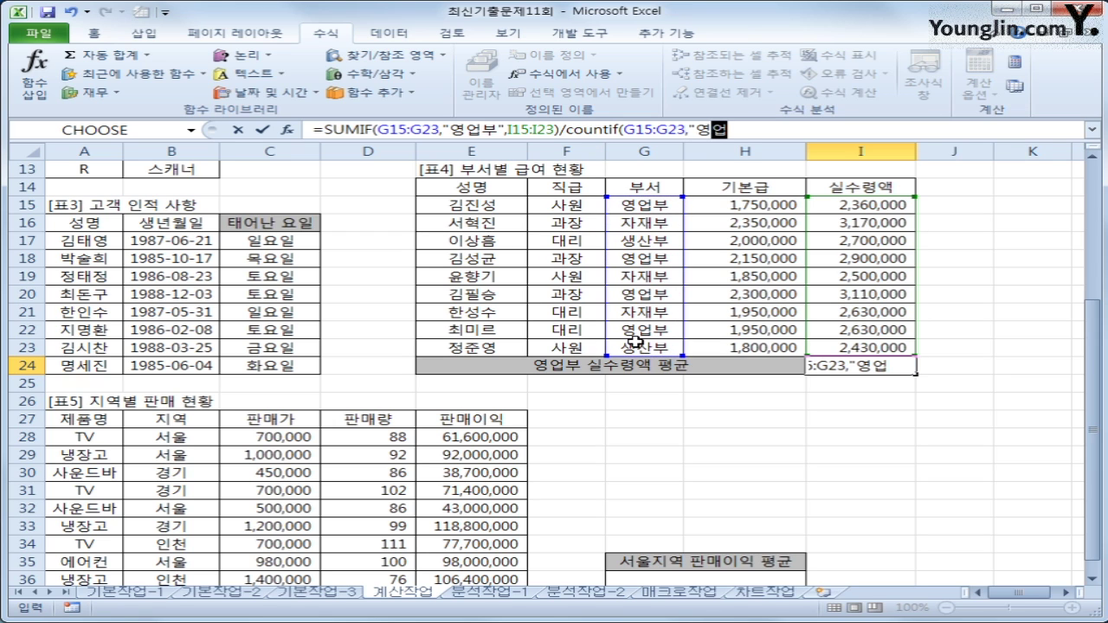
type(")")
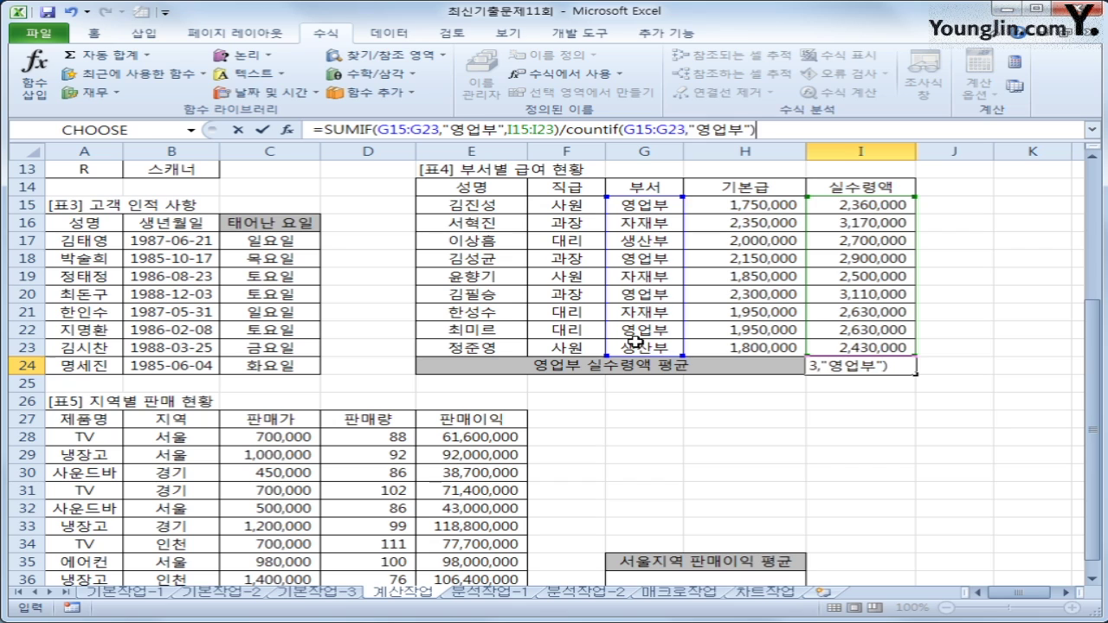
key("Return")
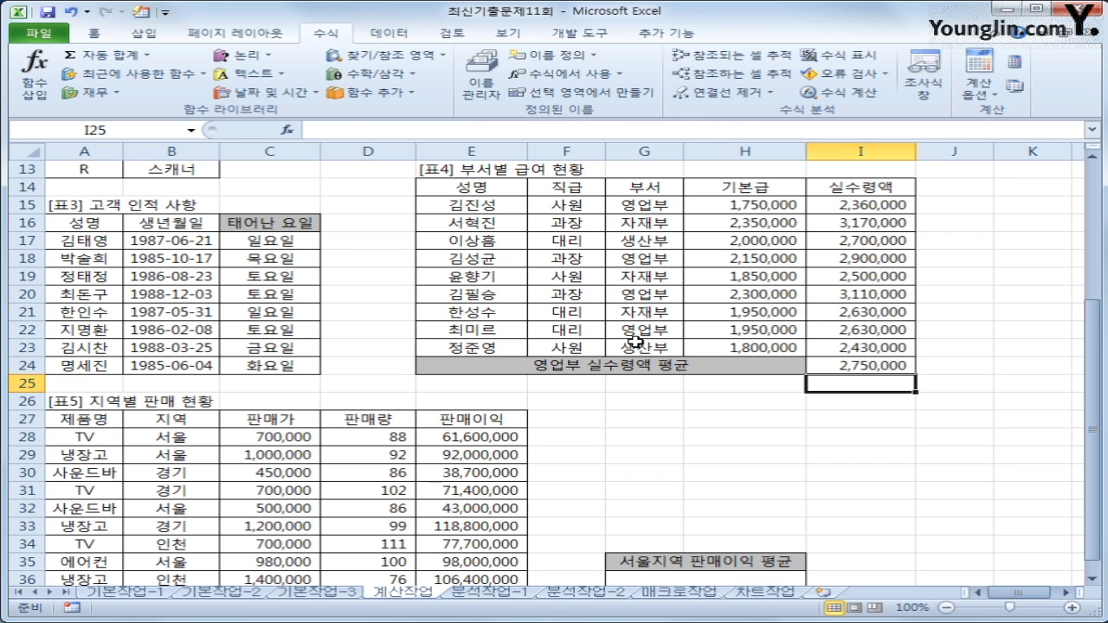
left_click(861, 369)
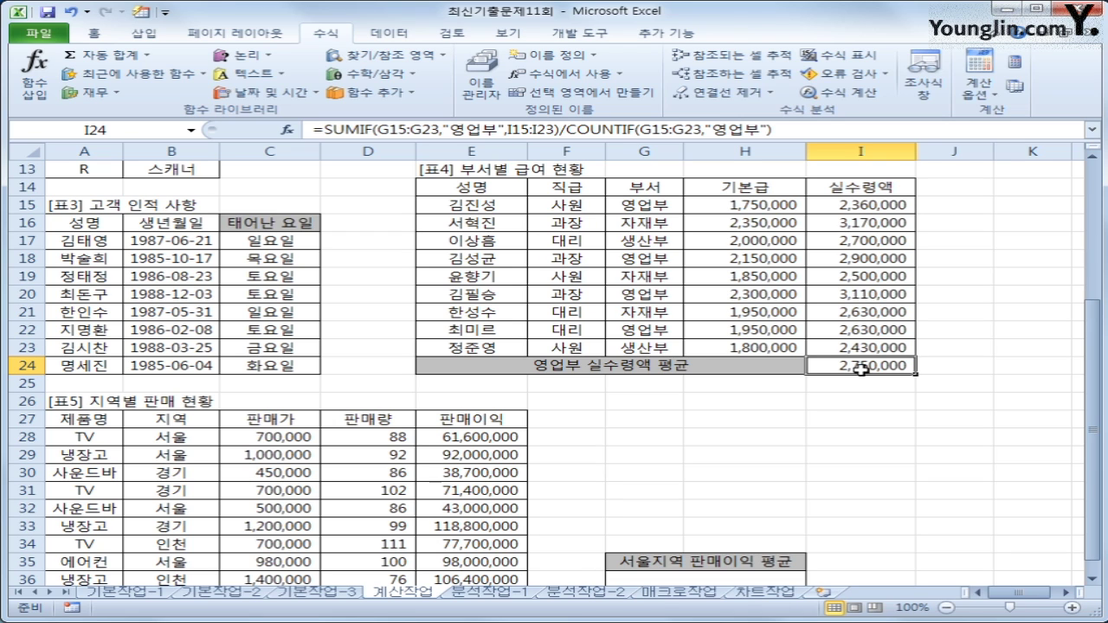
Step: Start a DAVERAGE function from the 데이터베이스 category in G36 for the 서울지역 판매이익 평균
scroll(861, 370, "down", 2)
left_click(740, 476)
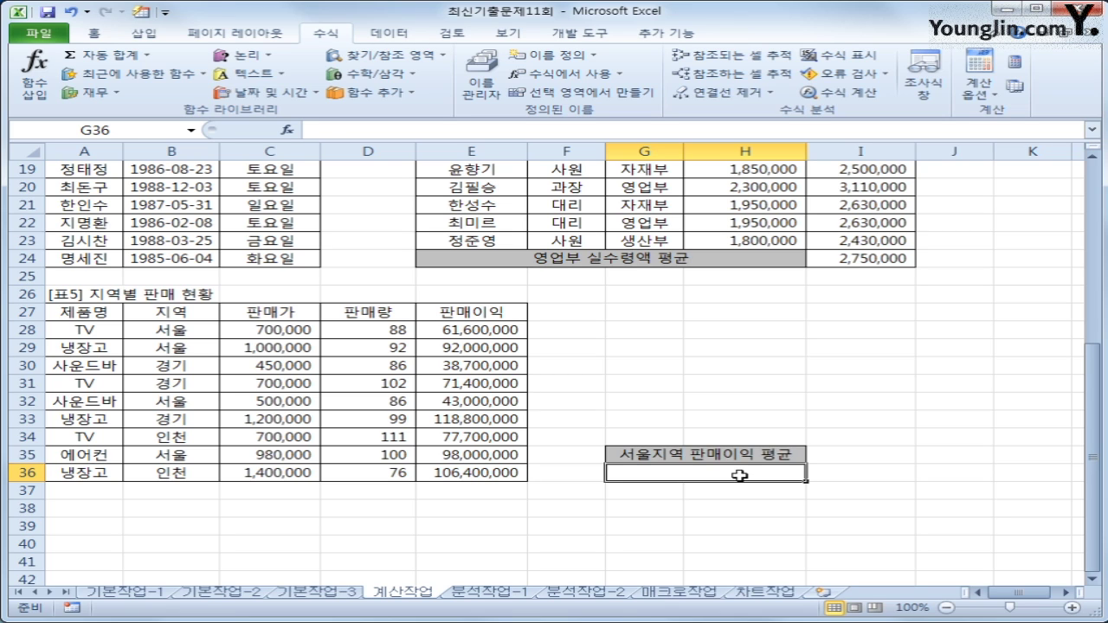
left_click_drag(177, 314, 178, 330)
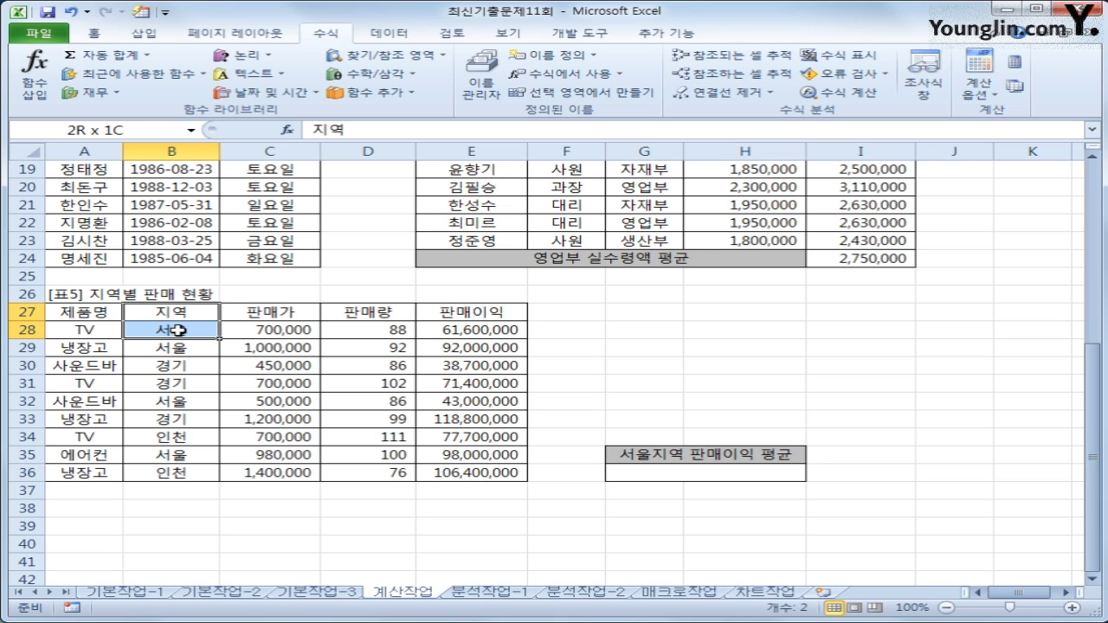
left_click(686, 472)
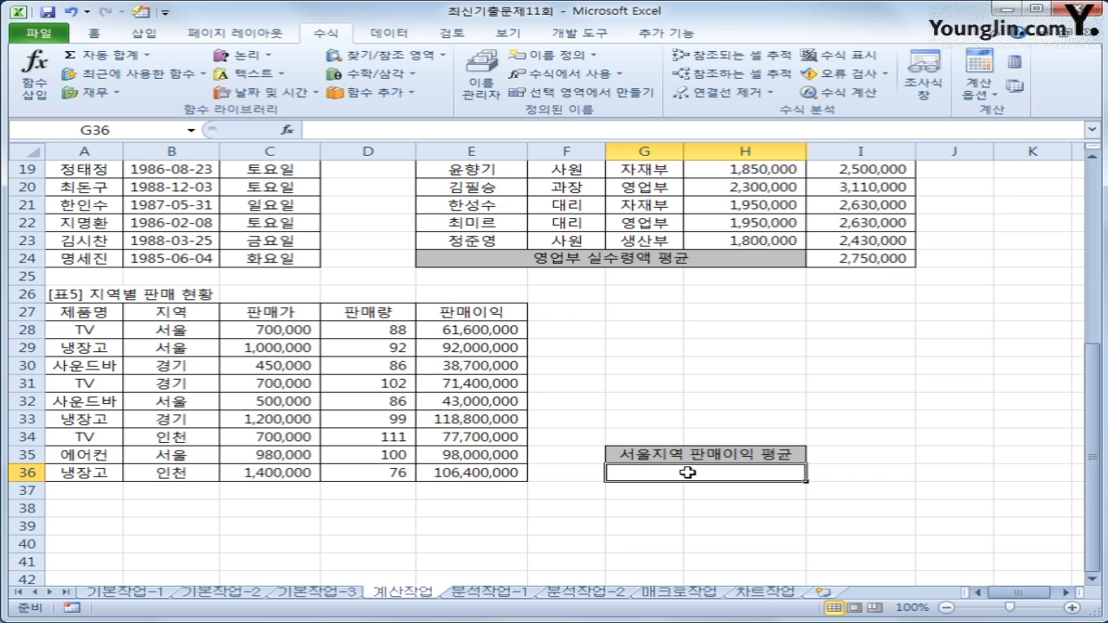
left_click(287, 129)
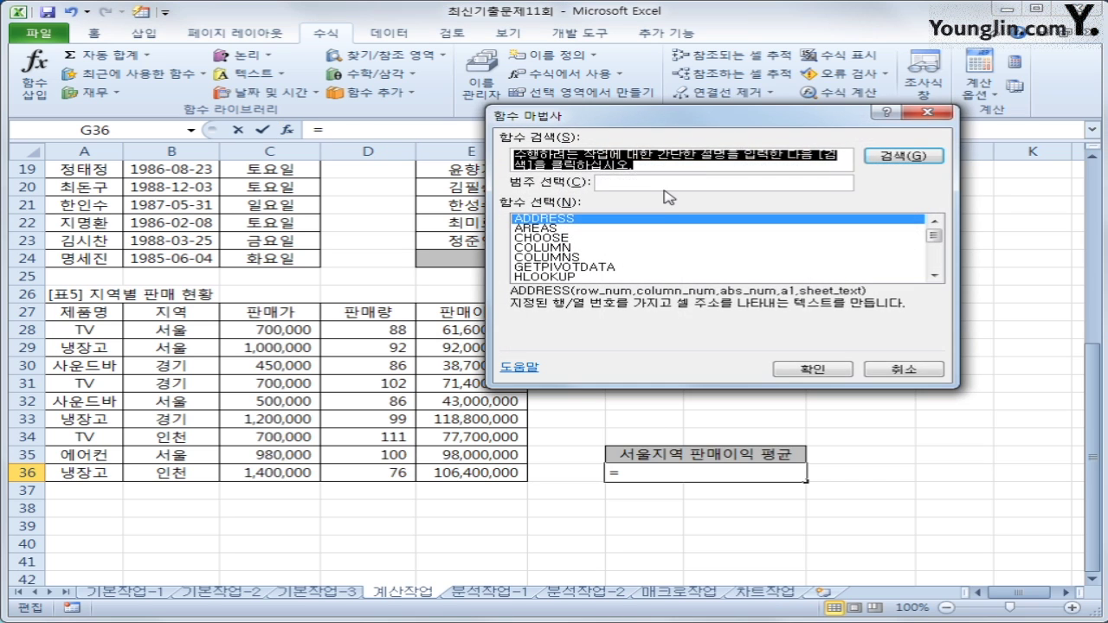
left_click(674, 183)
left_click(676, 269)
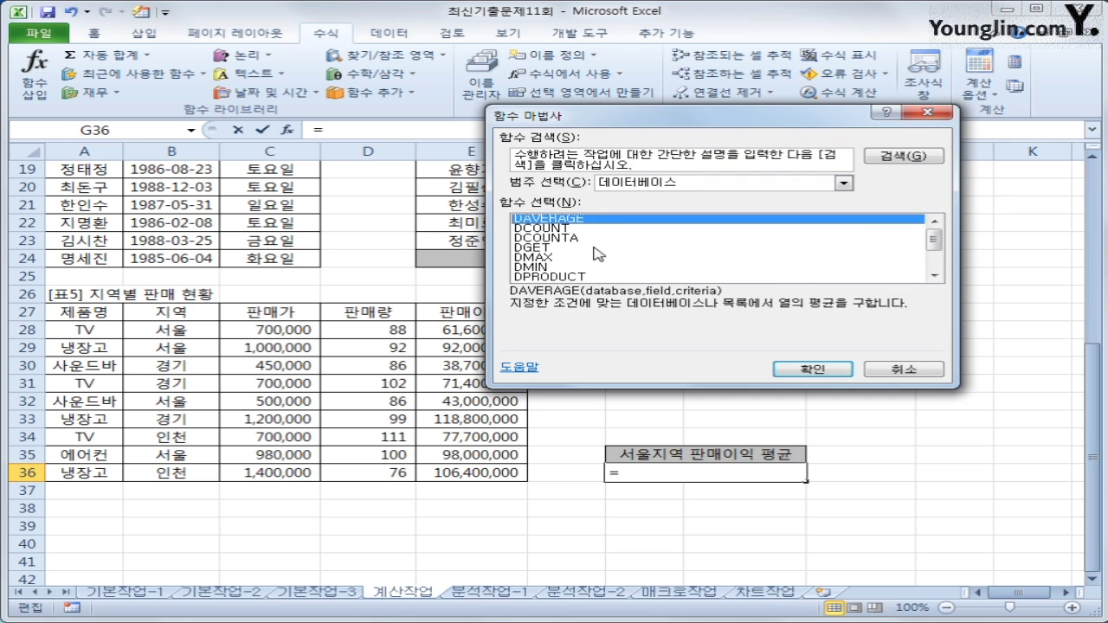
left_click(811, 369)
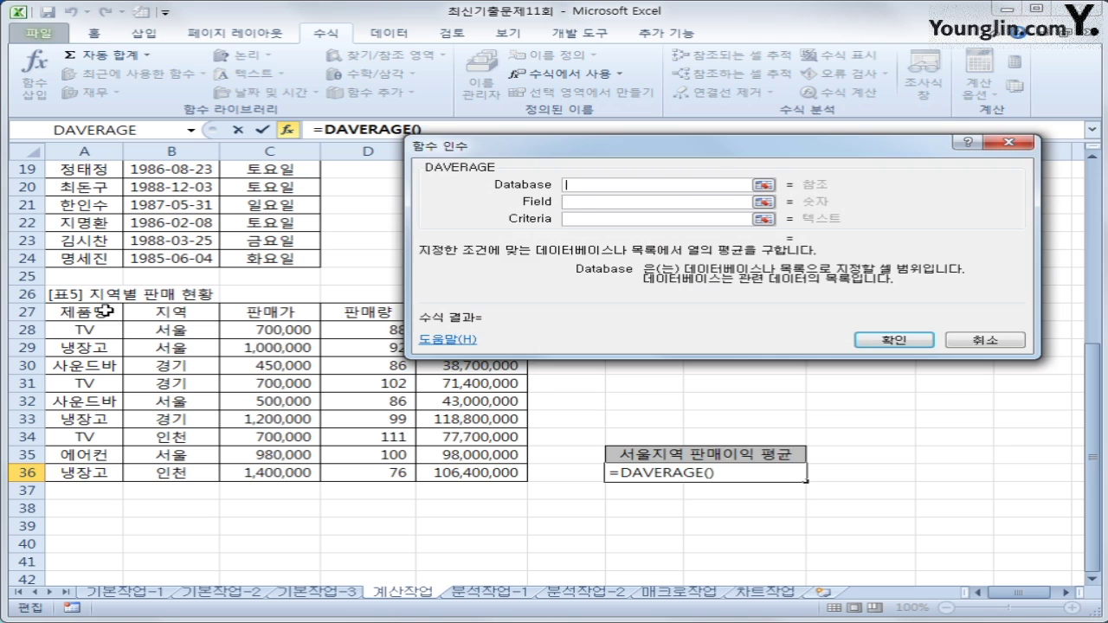
Step: Set DAVERAGE's Database to A27:E36, Field to E27 and Criteria to B27:B28, and insert the function
left_click_drag(107, 310, 452, 463)
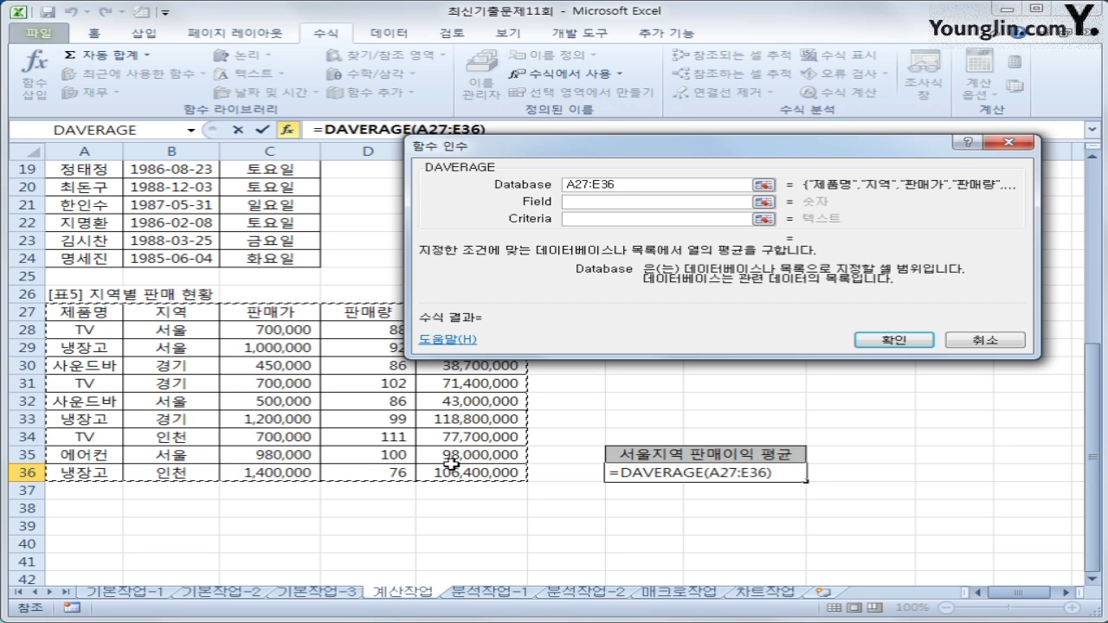
left_click(599, 200)
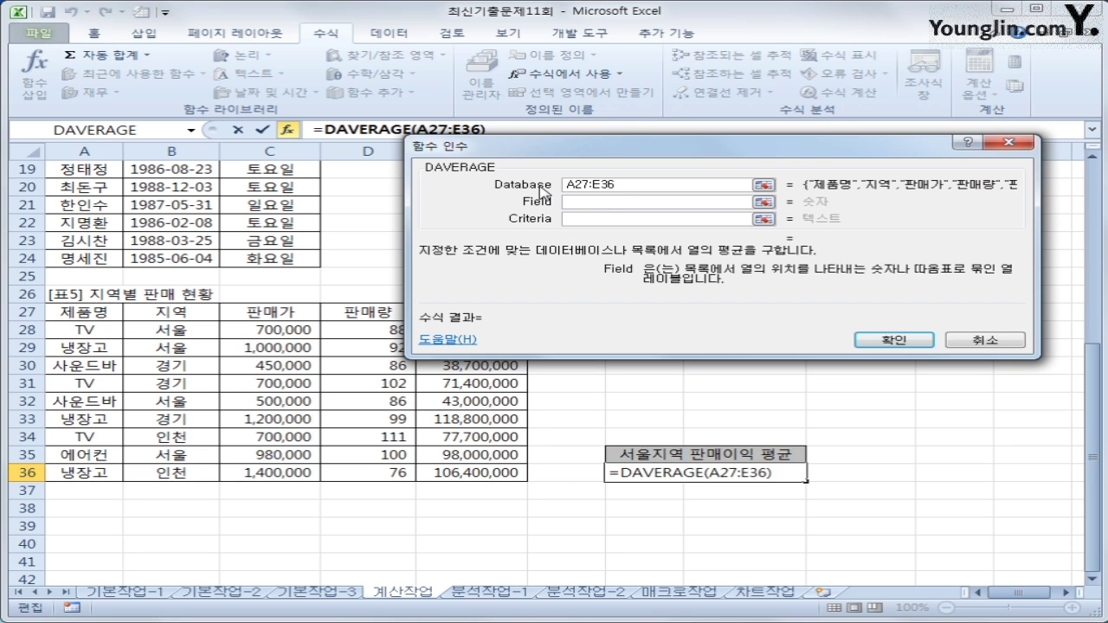
left_click_drag(618, 146, 622, 69)
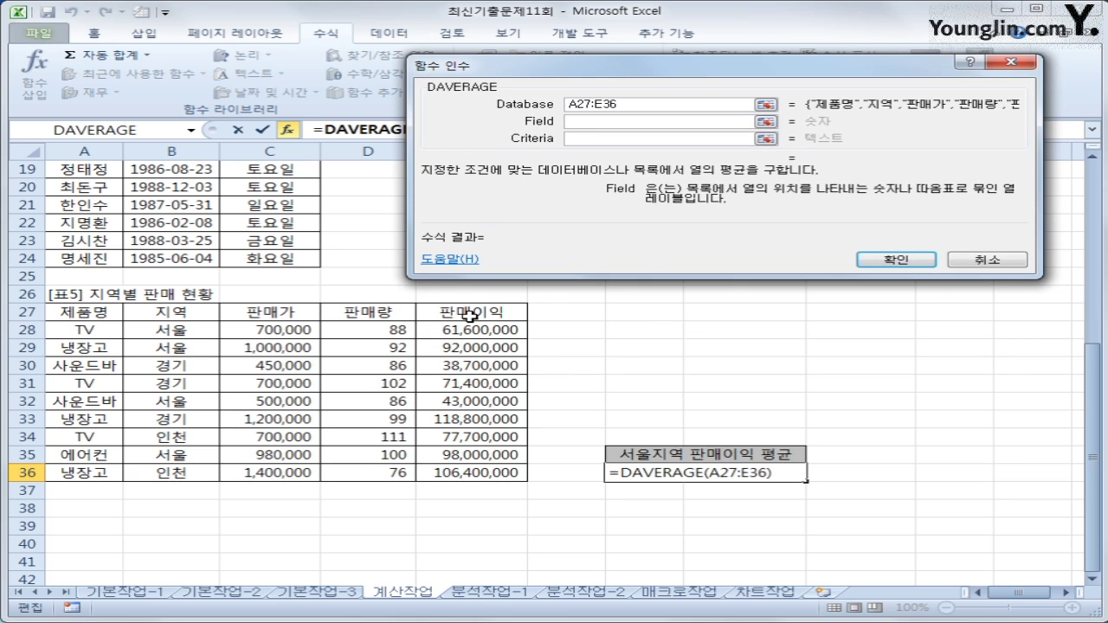
left_click(469, 315)
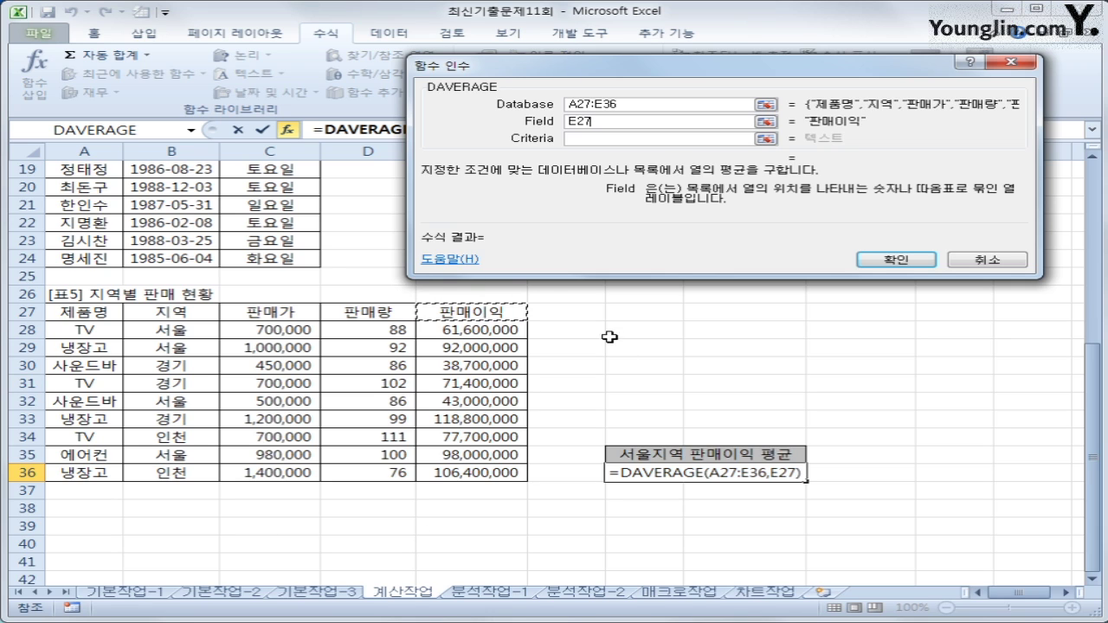
left_click(635, 139)
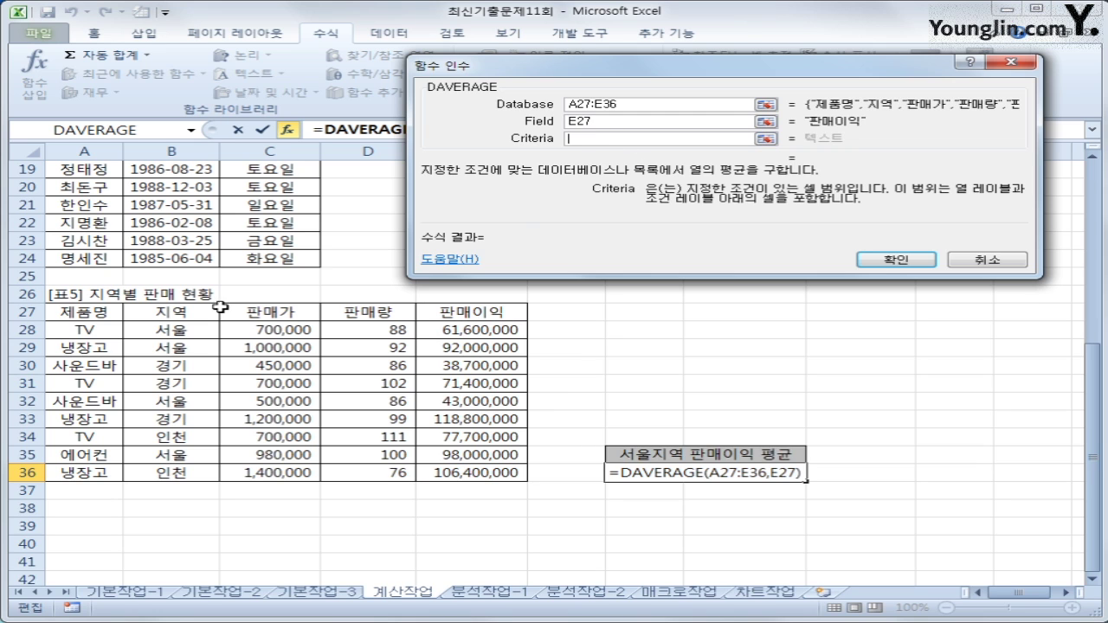
left_click_drag(192, 311, 188, 329)
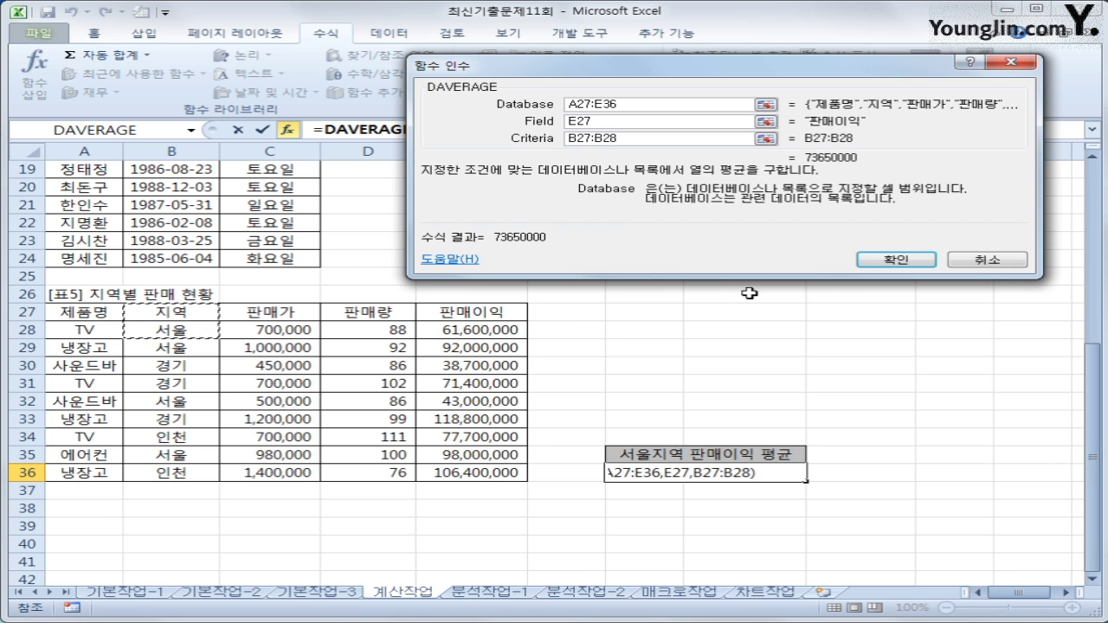
left_click(920, 265)
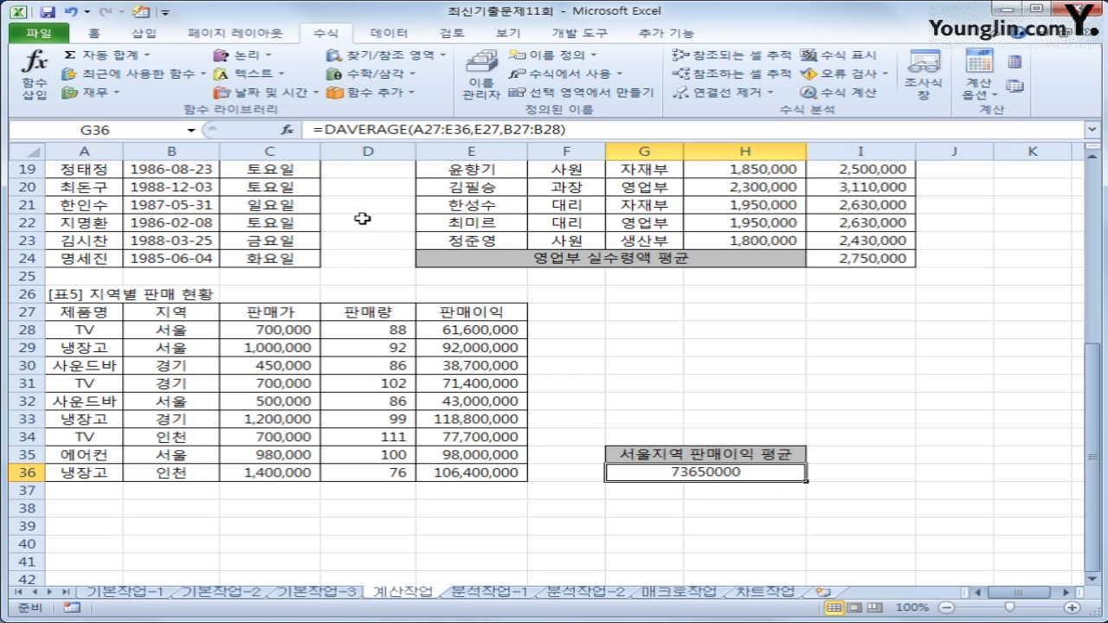
Step: Wrap G36's DAVERAGE formula in ROUNDUP with -3 as the number of digits
left_click(320, 130)
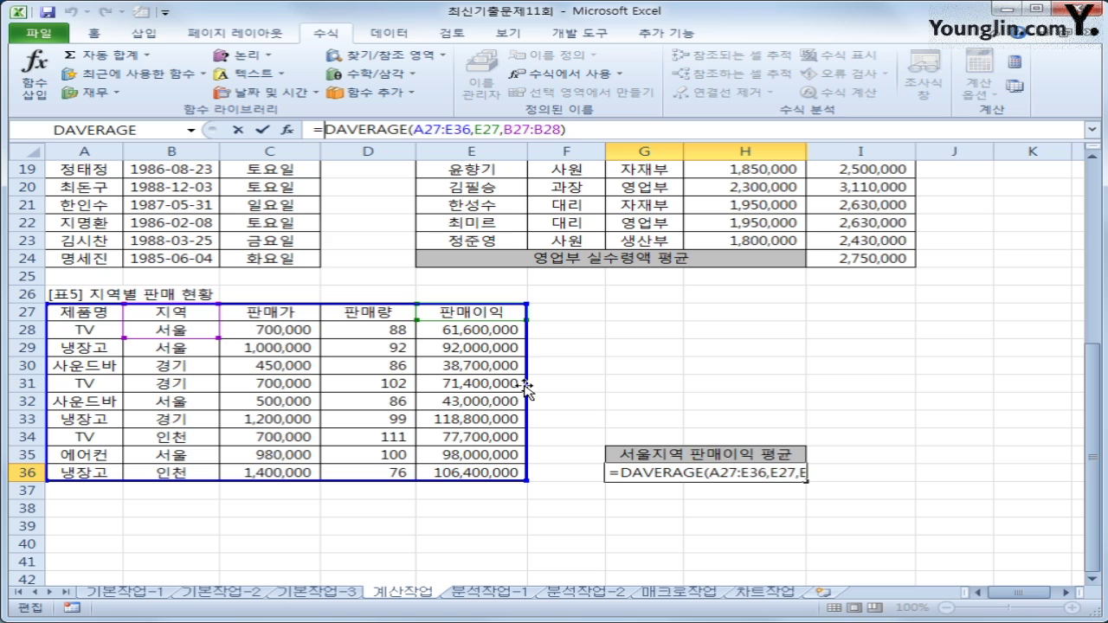
type("roundup(")
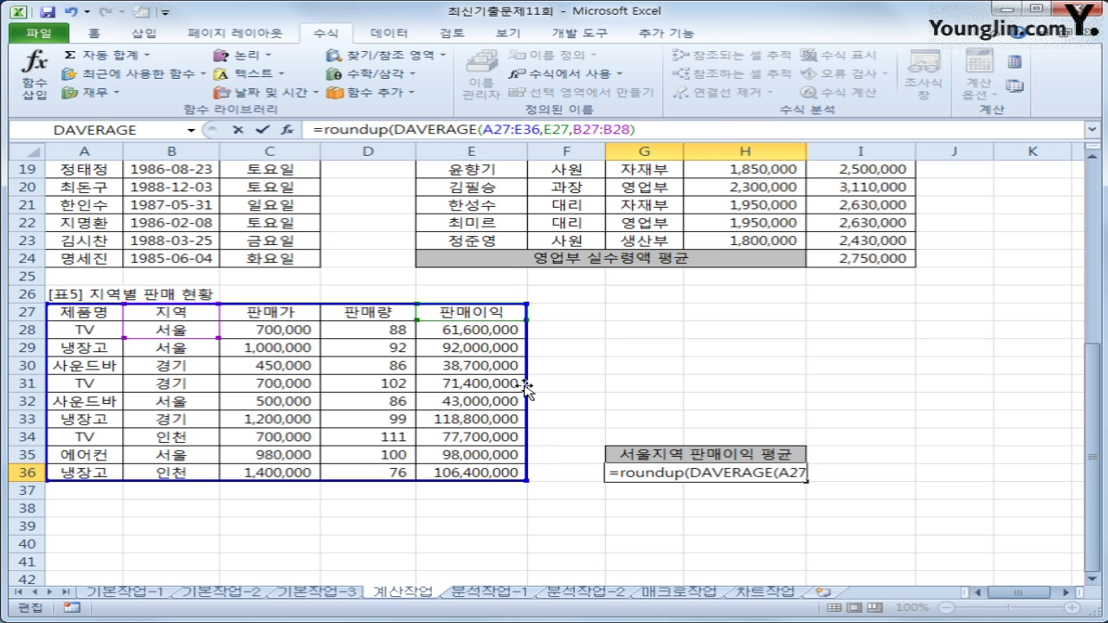
left_click(678, 124)
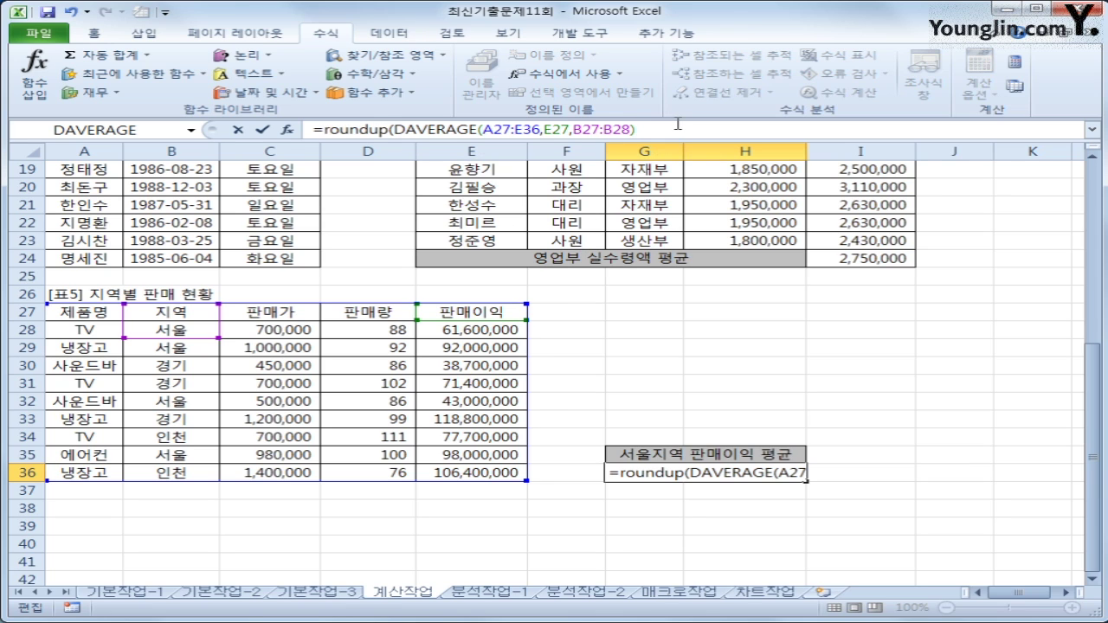
type(",")
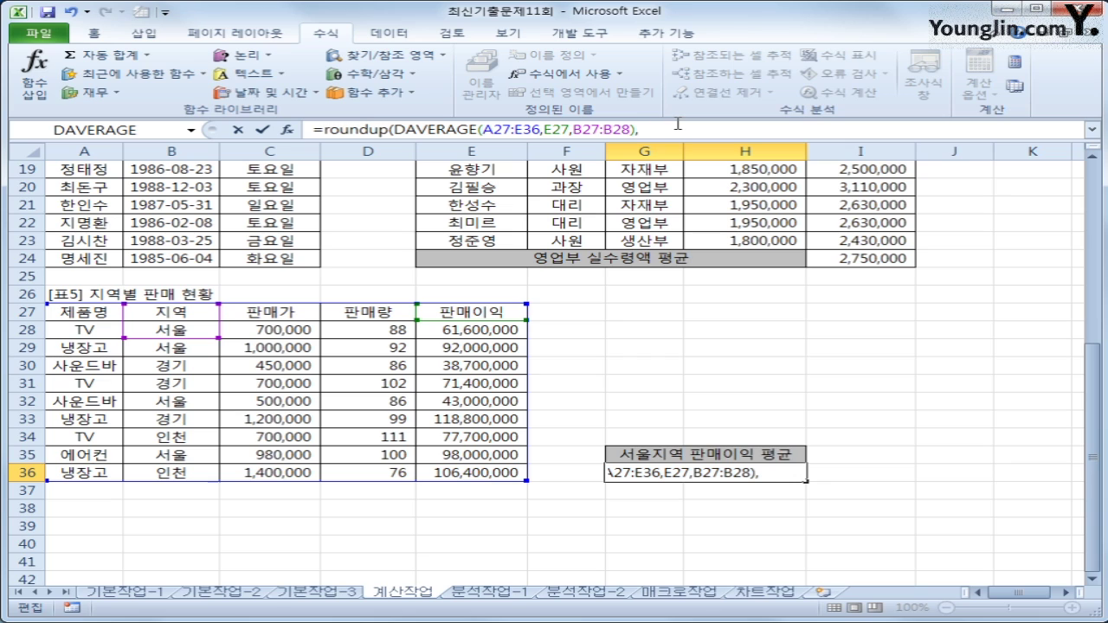
type("-3)")
Step: Append &"원" to the ROUNDUP formula in G36 and enter it
type("&\"")
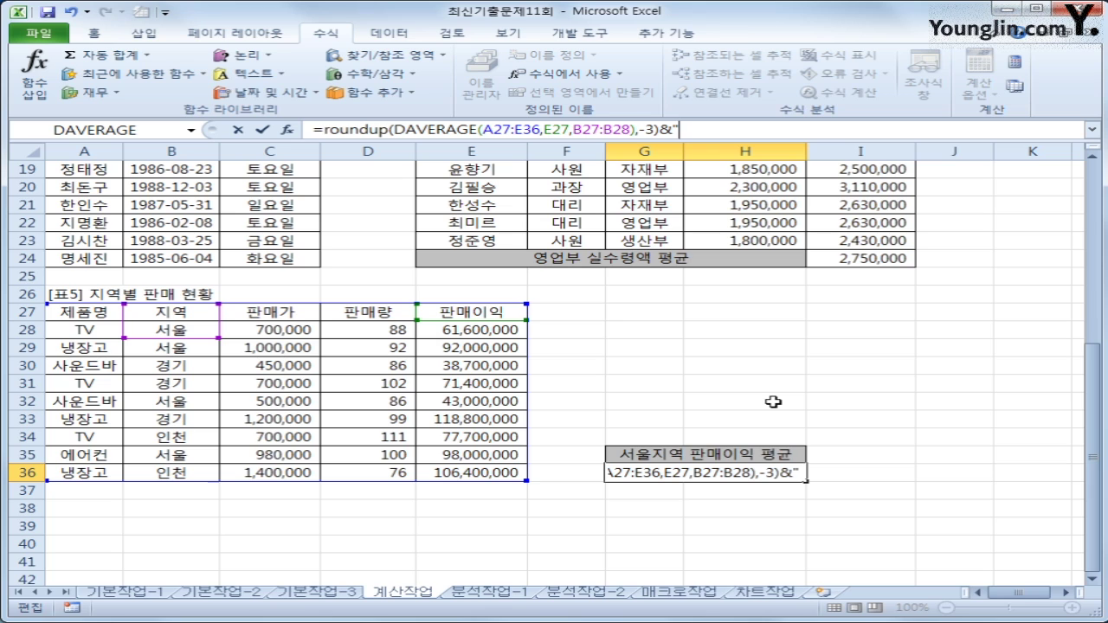
type("워")
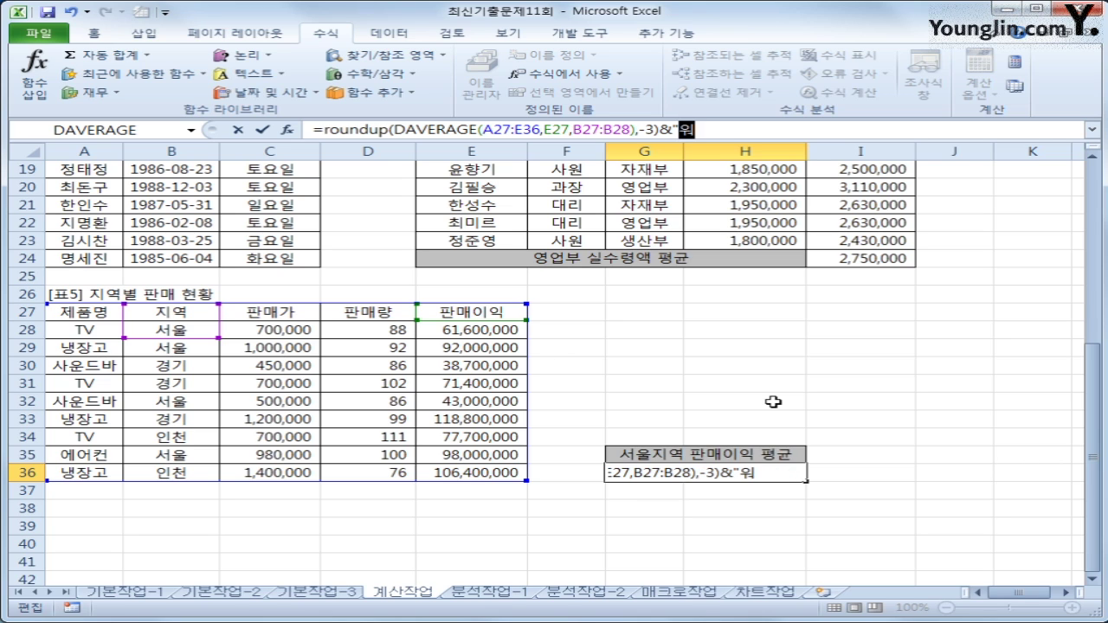
type("ㄴ\"")
key("Return")
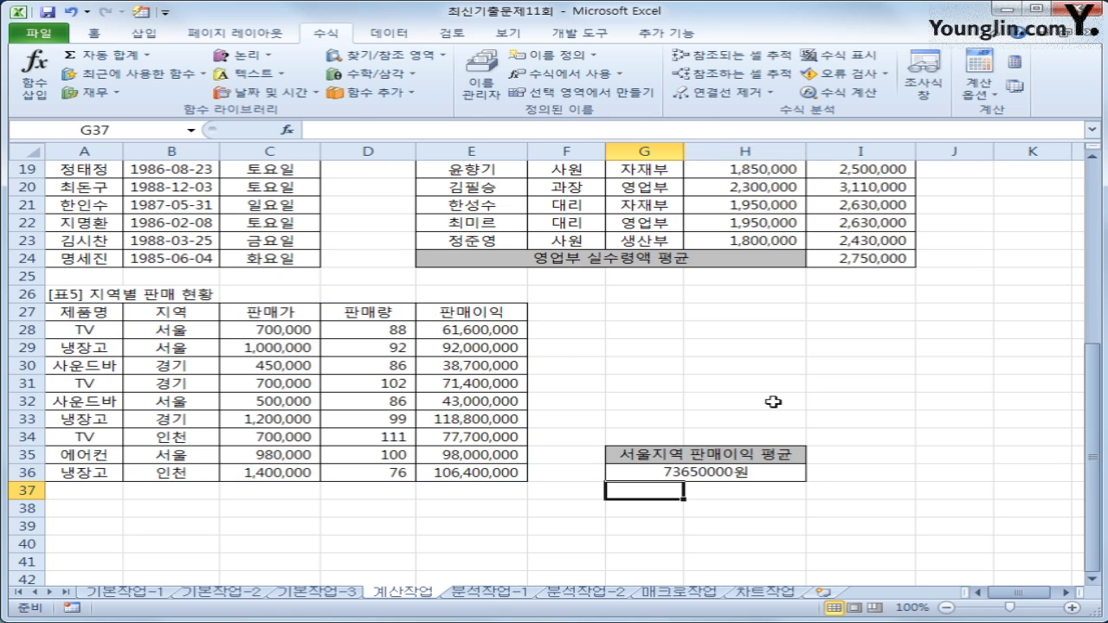
left_click(709, 474)
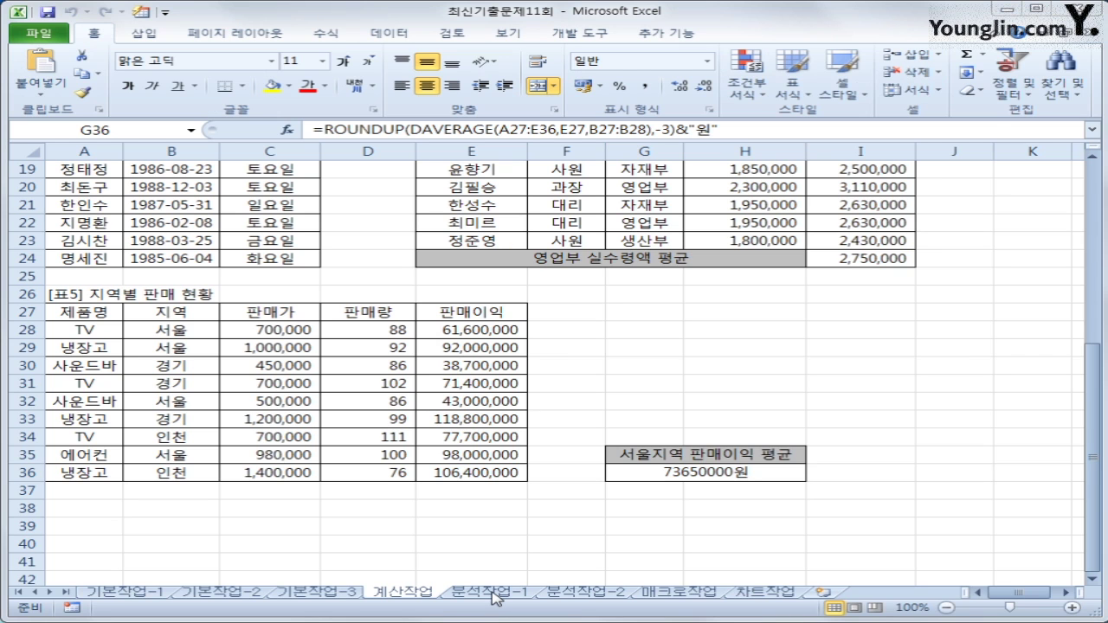
Step: On the 분석작업-1 sheet, create a pivot table from A3:F18 in the existing worksheet at H3
left_click(495, 597)
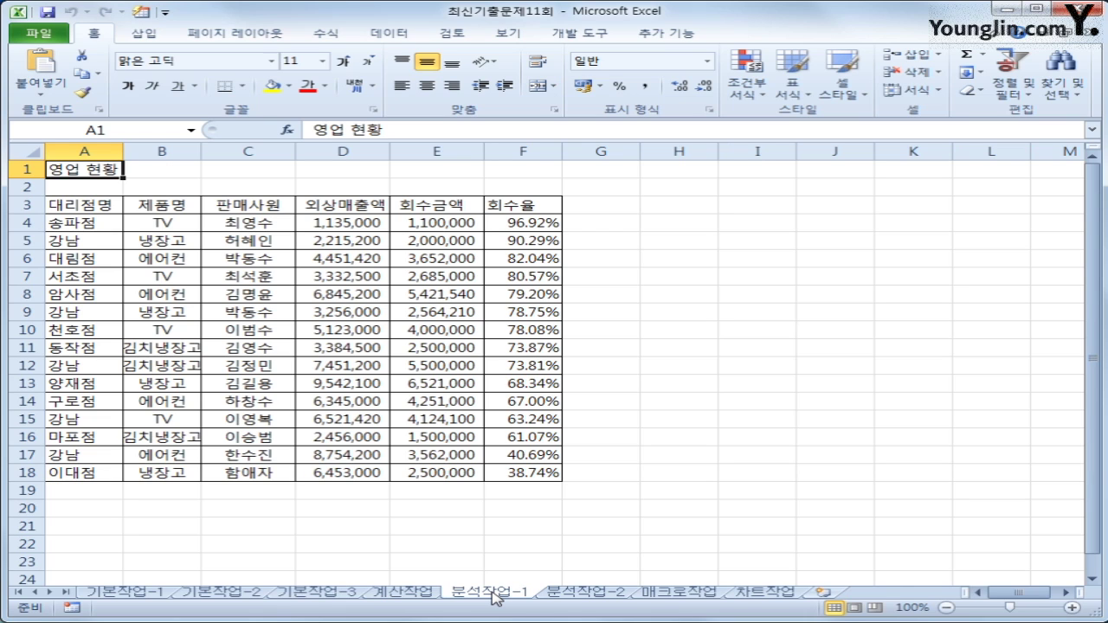
left_click(97, 205)
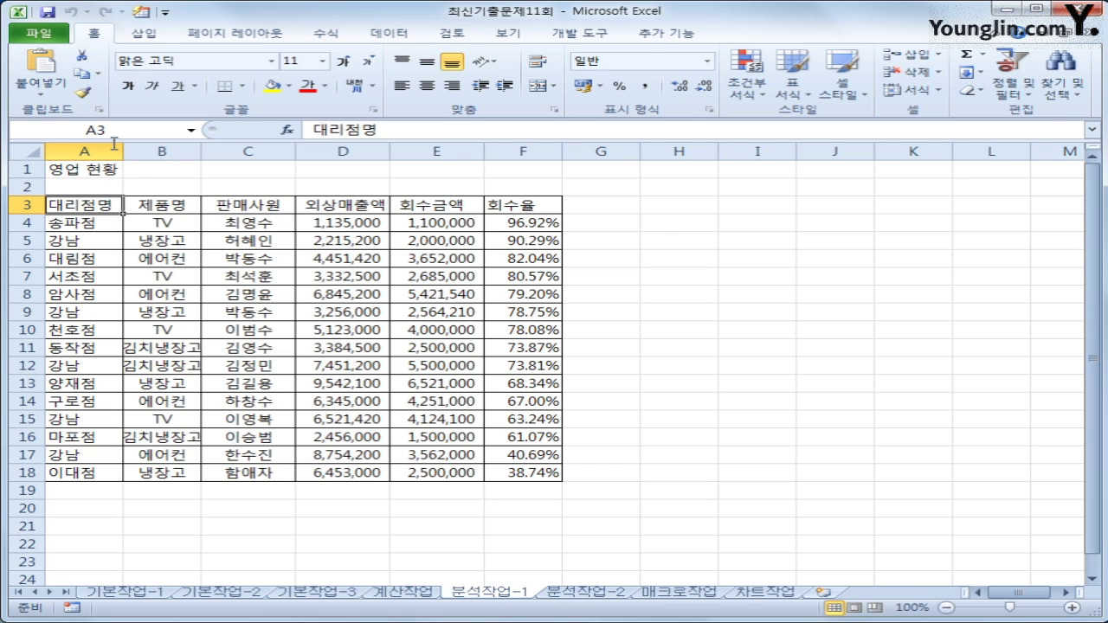
left_click(147, 35)
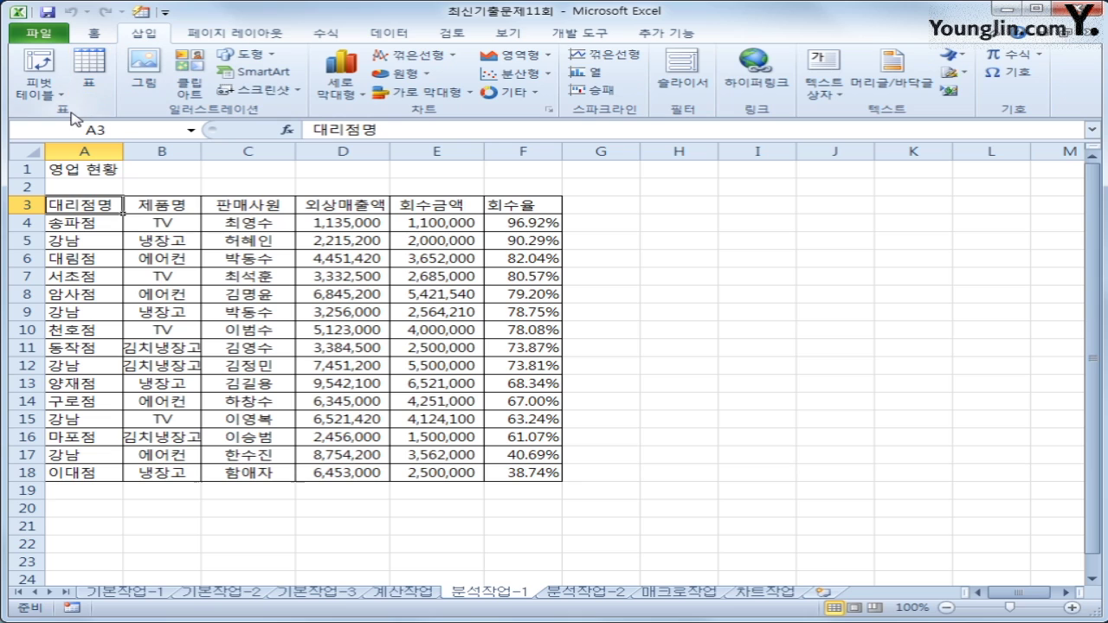
left_click(40, 90)
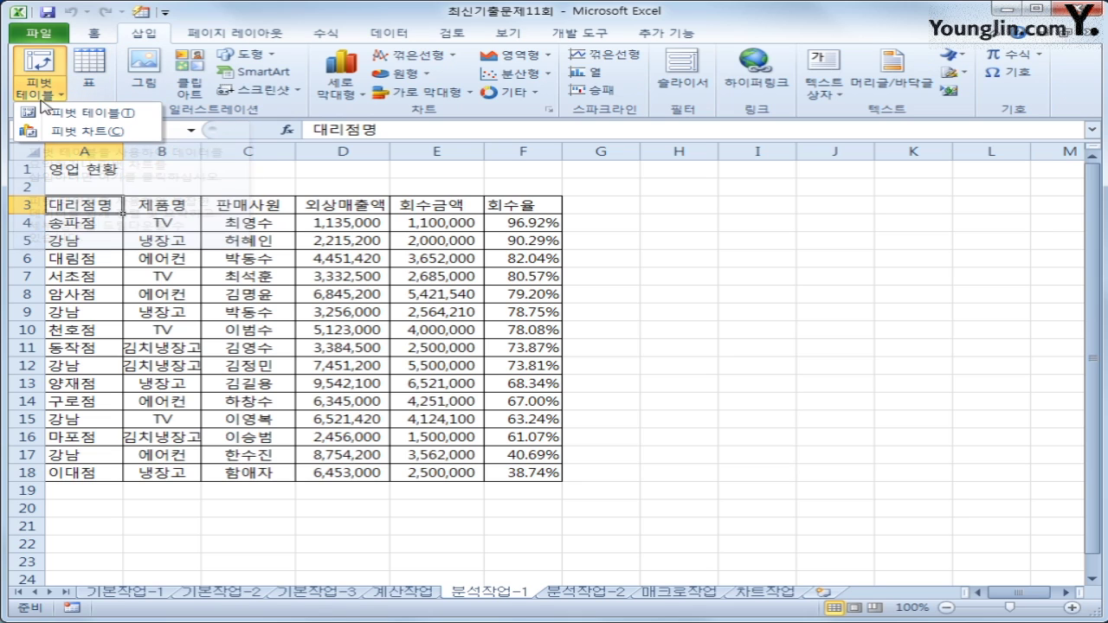
left_click(61, 113)
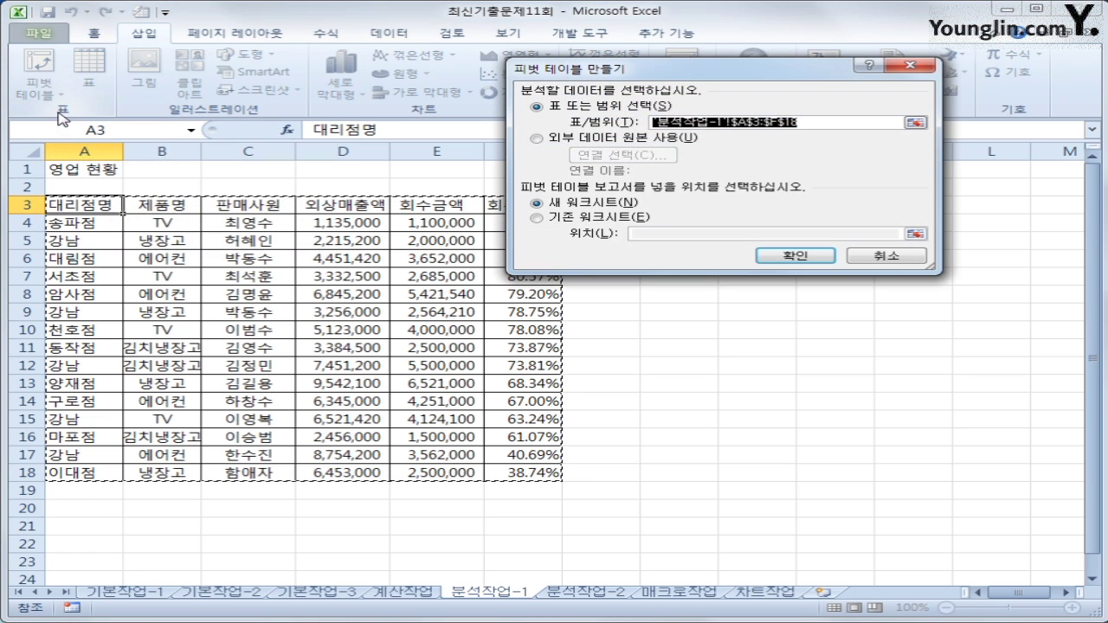
left_click(614, 218)
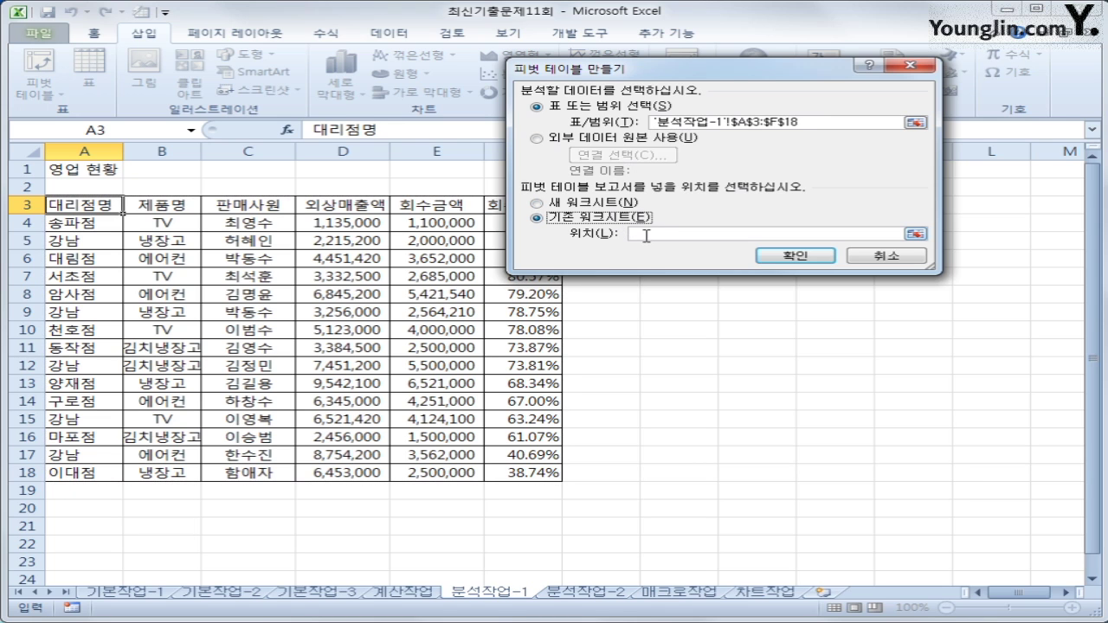
left_click(645, 235)
left_click_drag(641, 75, 303, 224)
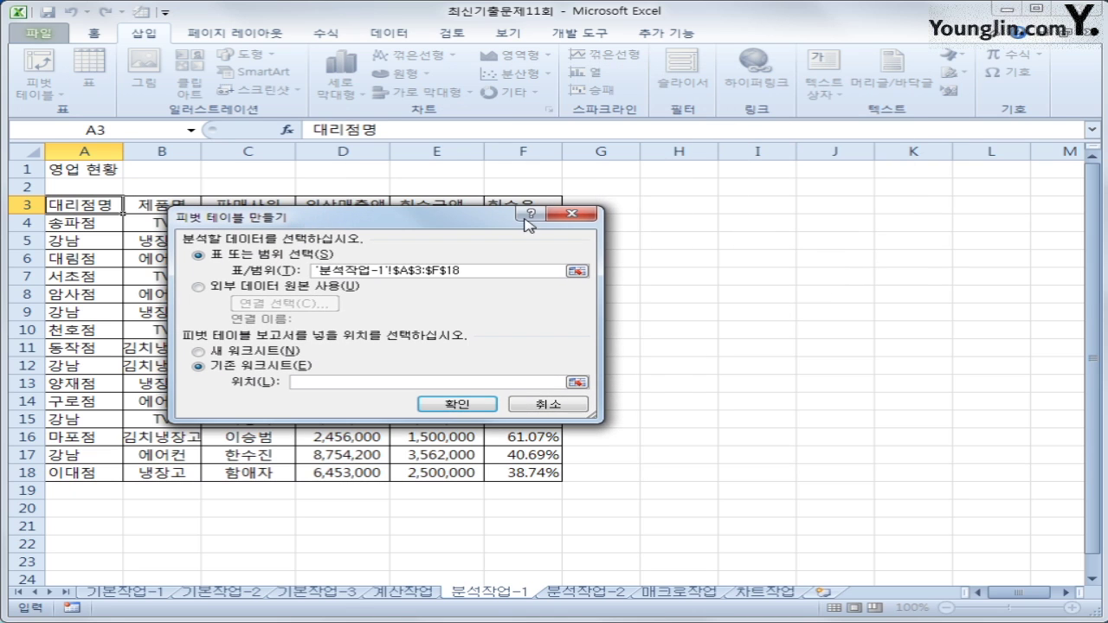
left_click(663, 203)
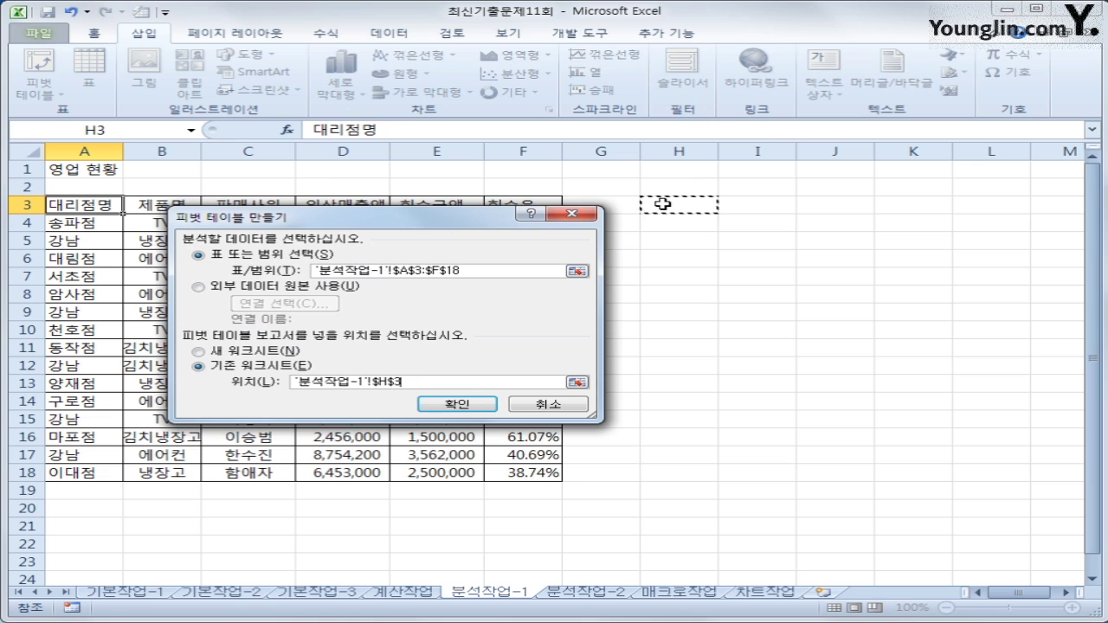
left_click(483, 407)
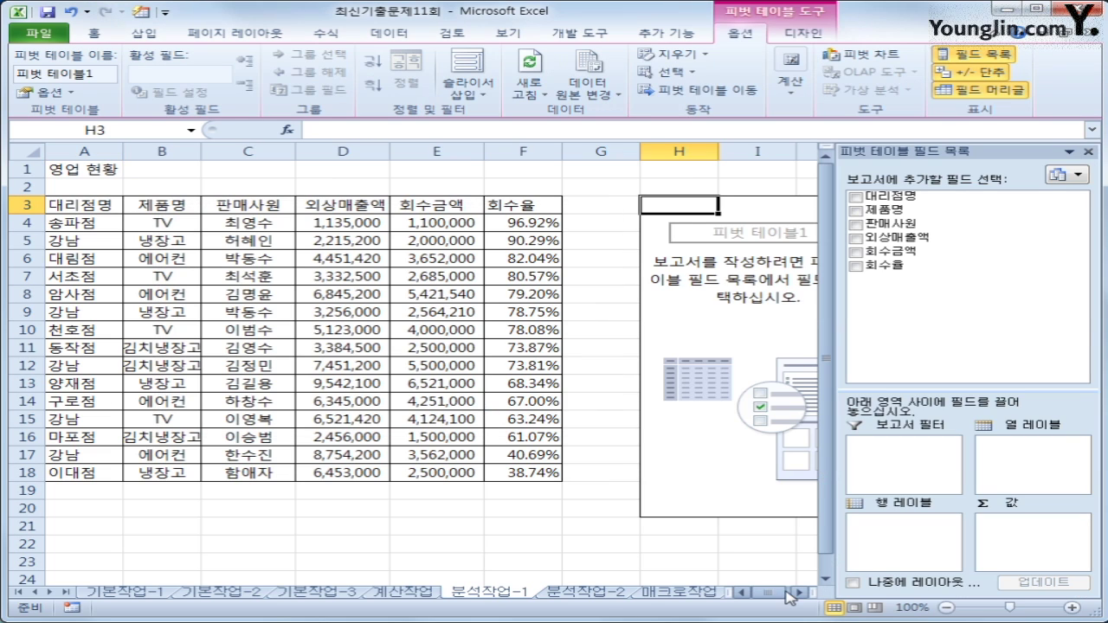
Step: Lay out the pivot table with 판매사원 as report filter, 대리점명 as rows, 제품명 as columns and 외상매출액 as values
left_click(799, 592)
left_click(799, 592)
left_click(799, 592)
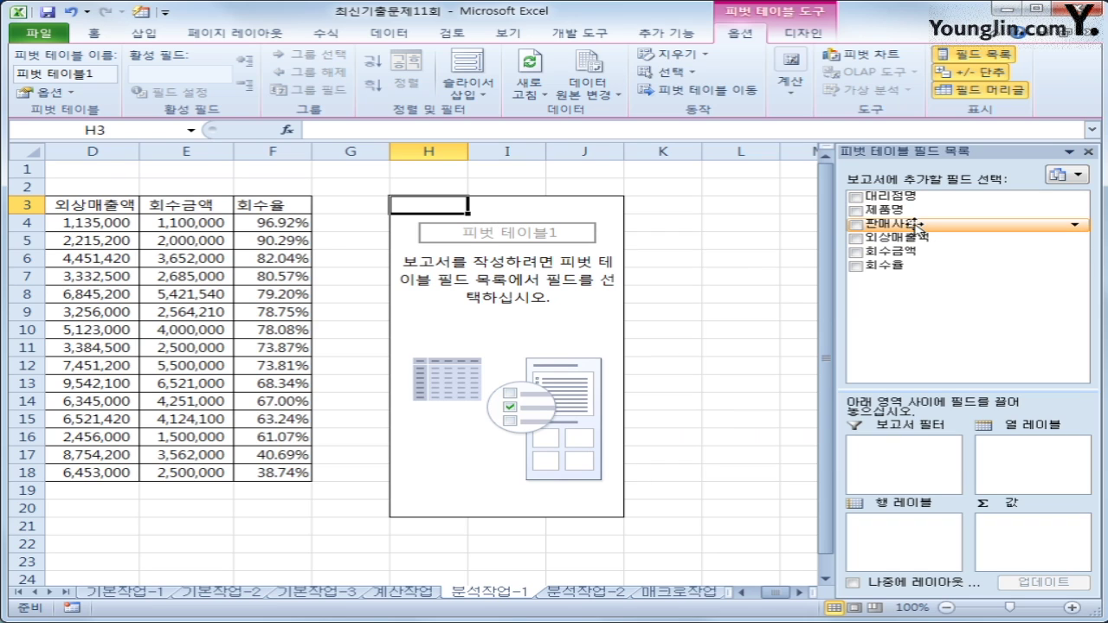
left_click_drag(916, 227, 907, 458)
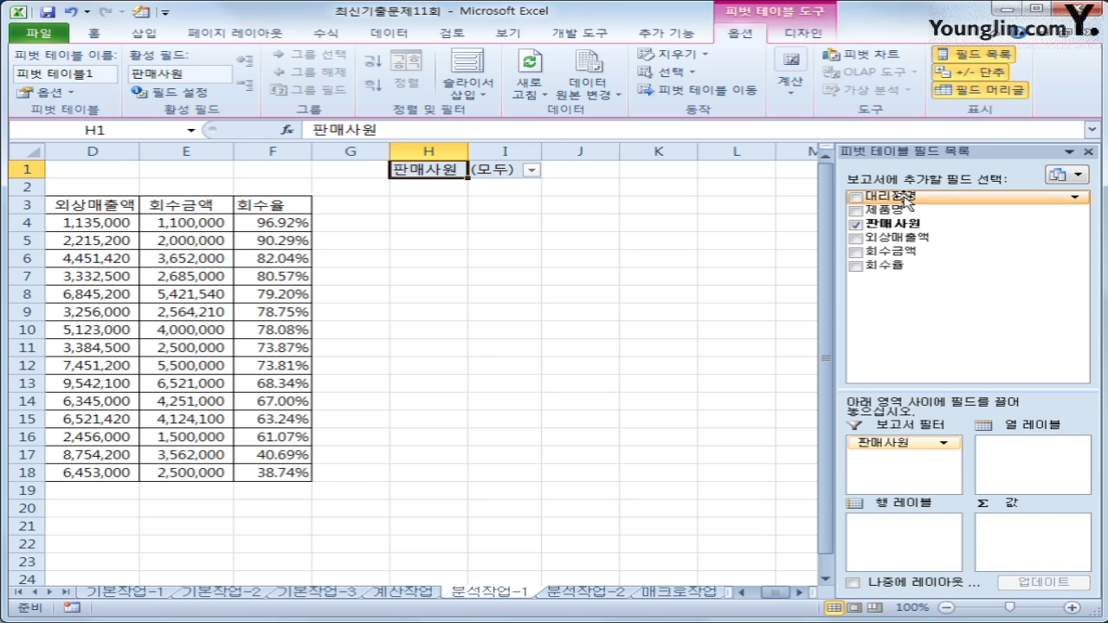
left_click_drag(905, 197, 903, 536)
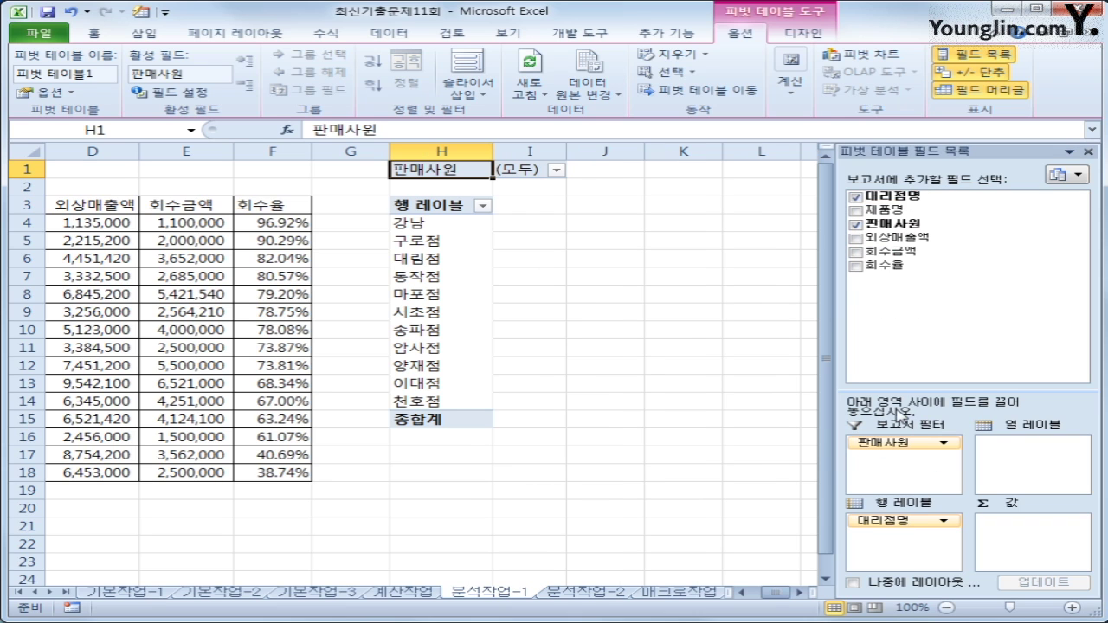
left_click_drag(895, 215, 1007, 465)
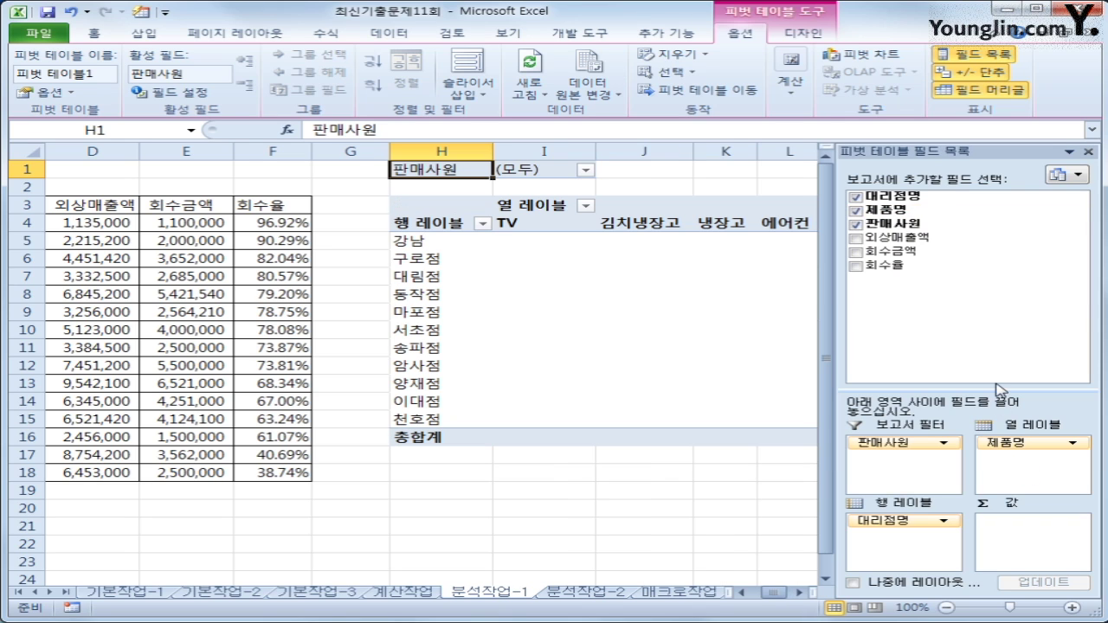
left_click_drag(904, 238, 1022, 540)
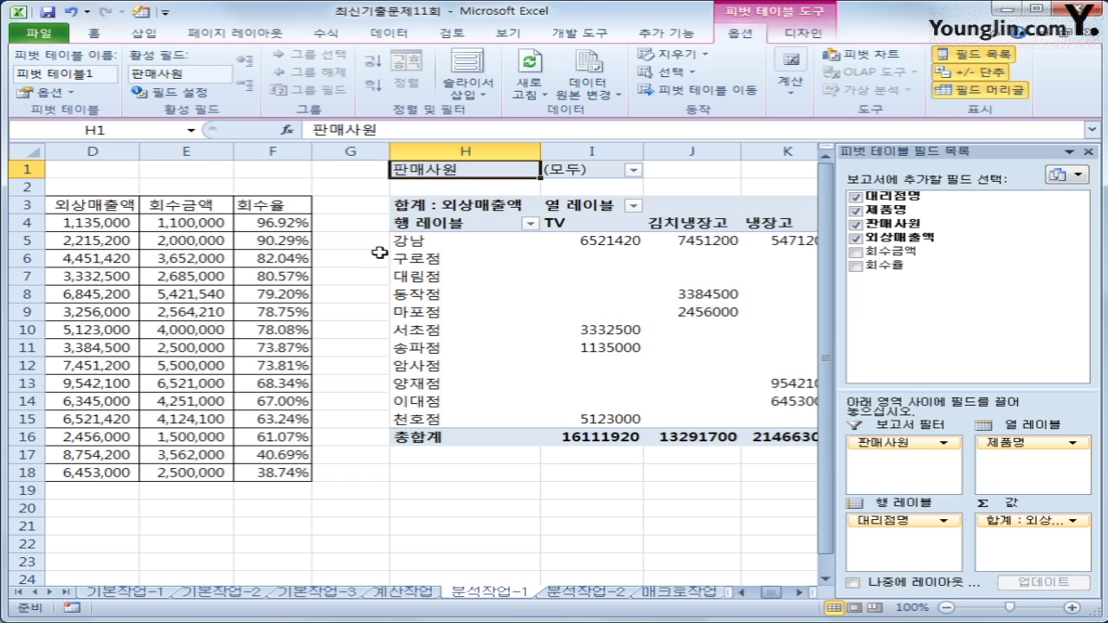
Step: Apply the 표 10 AutoFormat to the pivot table and deselect it
left_click(143, 13)
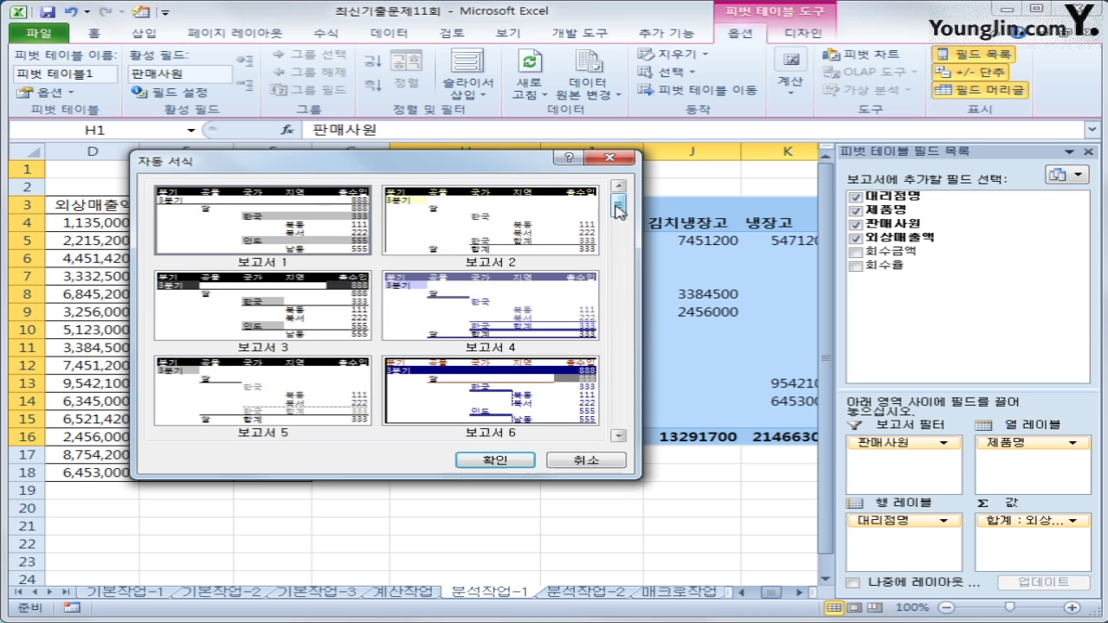
left_click_drag(617, 208, 620, 390)
left_click(500, 419)
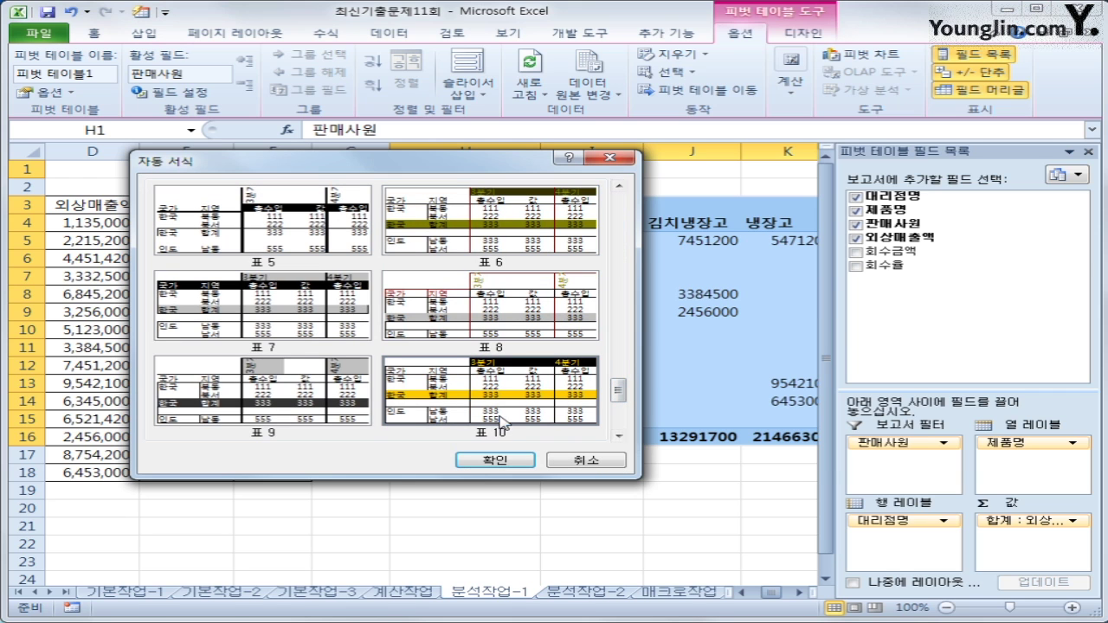
left_click(506, 460)
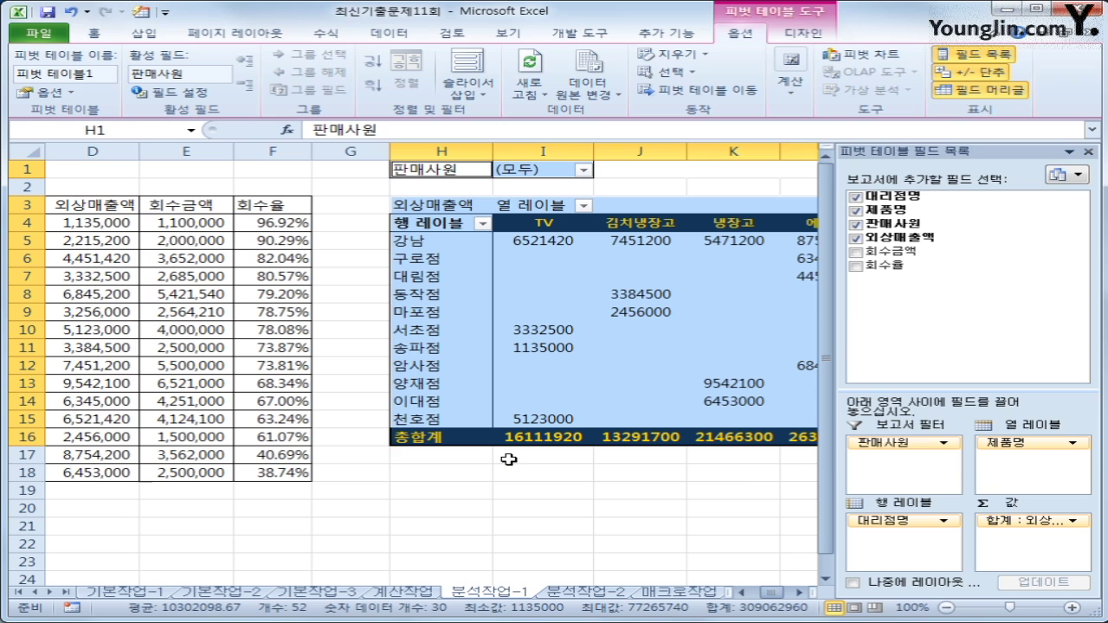
left_click(507, 471)
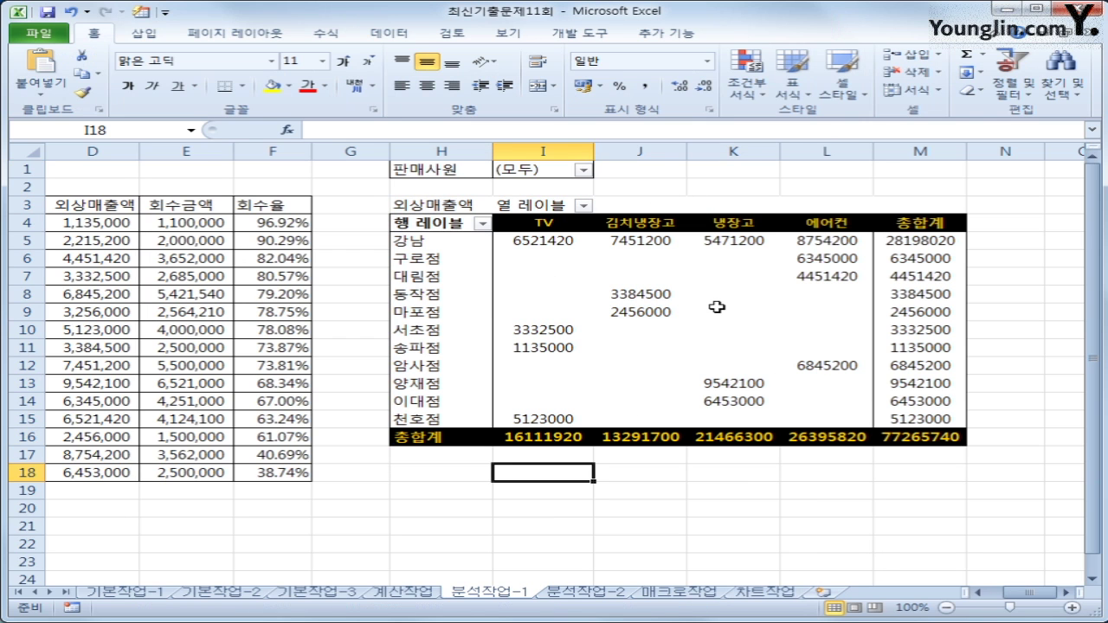
Step: On the 분석작업-2 sheet, start a 통합 (consolidation) into F10:H14 and add 표1's range A2:D6 as a reference
mouse_move(716, 307)
left_click(586, 592)
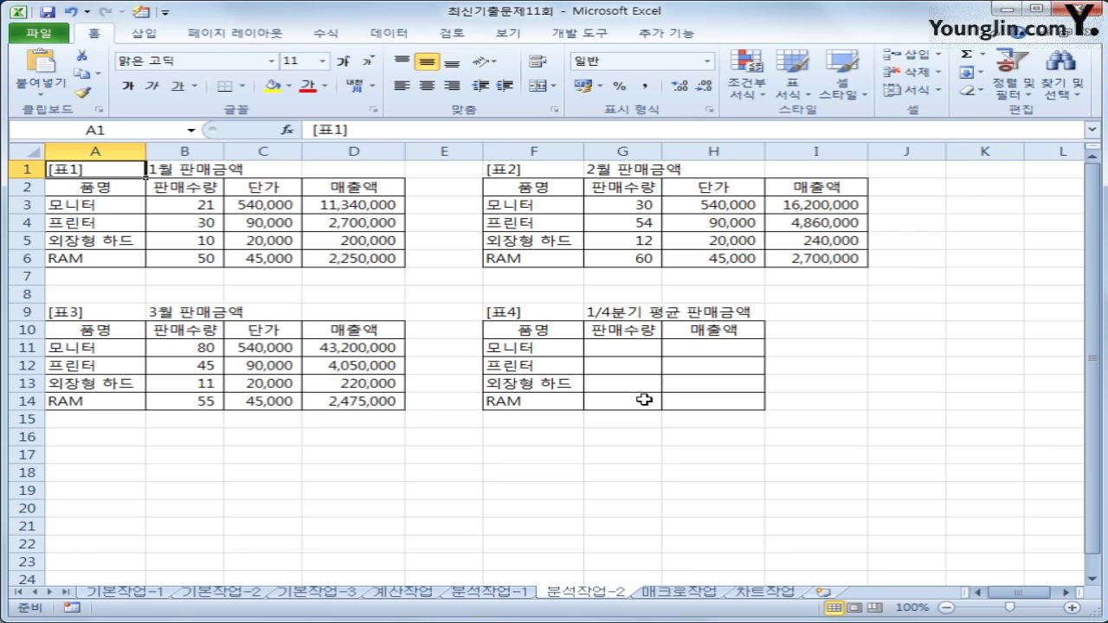
left_click_drag(561, 330, 692, 395)
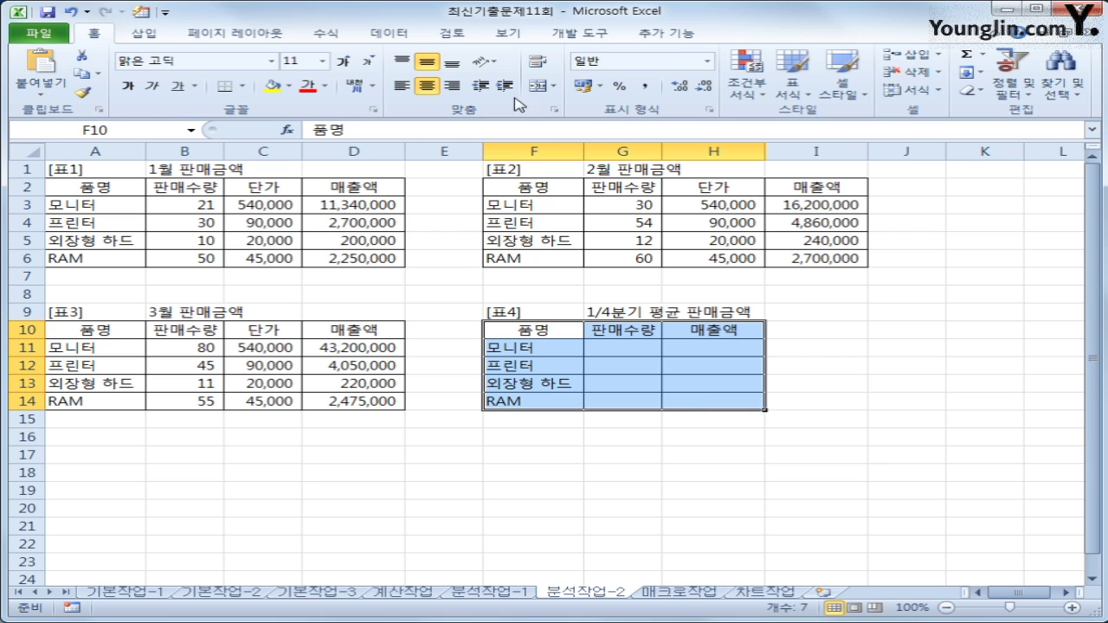
left_click(394, 33)
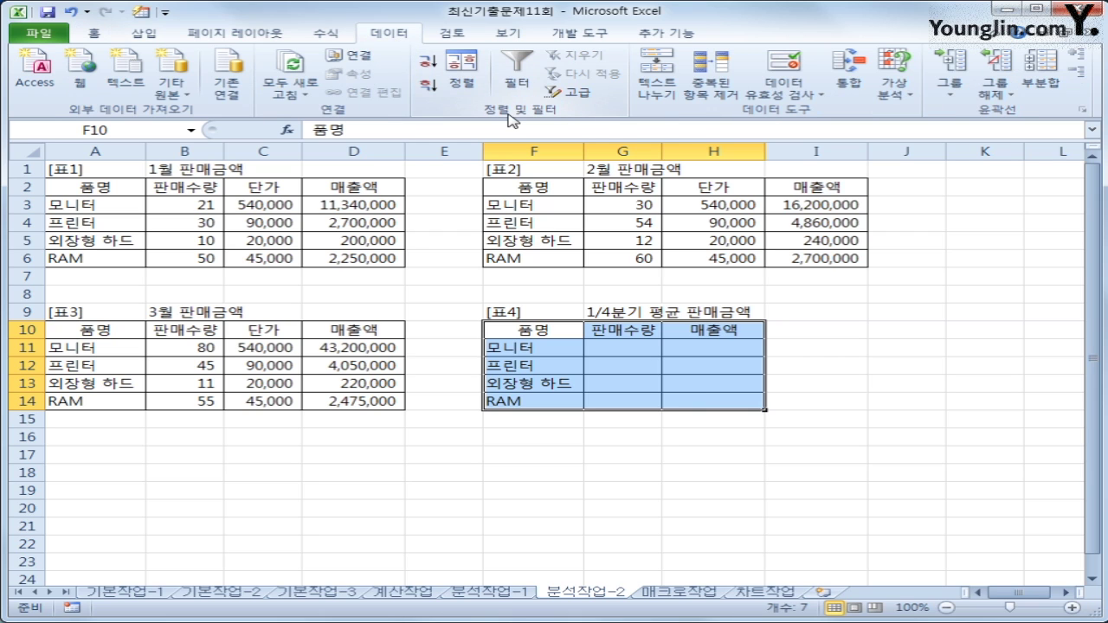
left_click(867, 95)
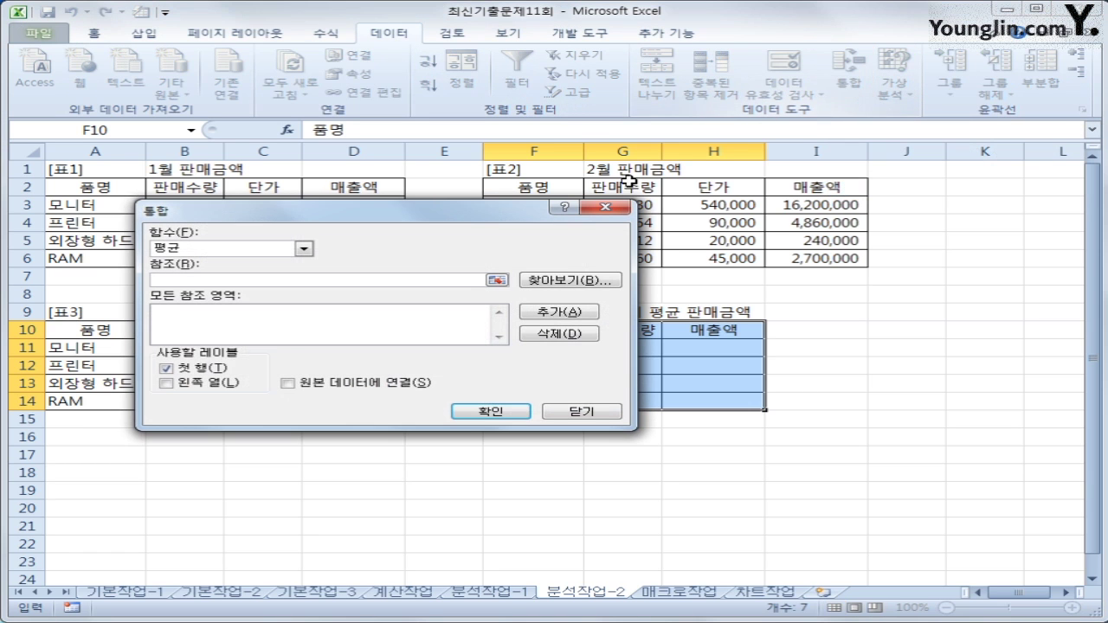
left_click_drag(467, 214, 718, 182)
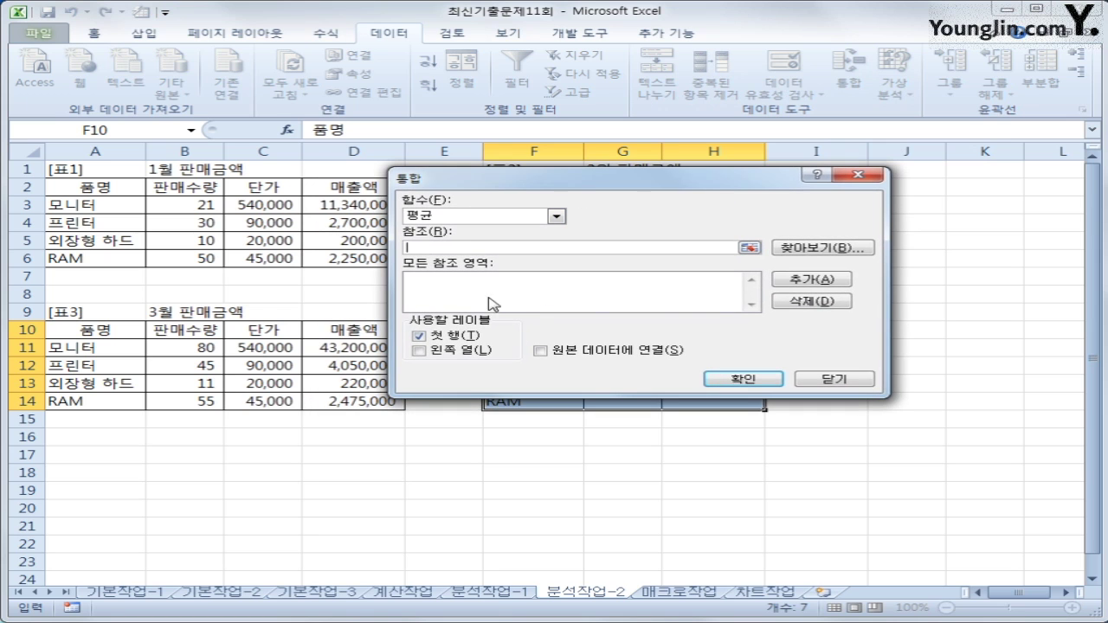
left_click_drag(126, 188, 364, 256)
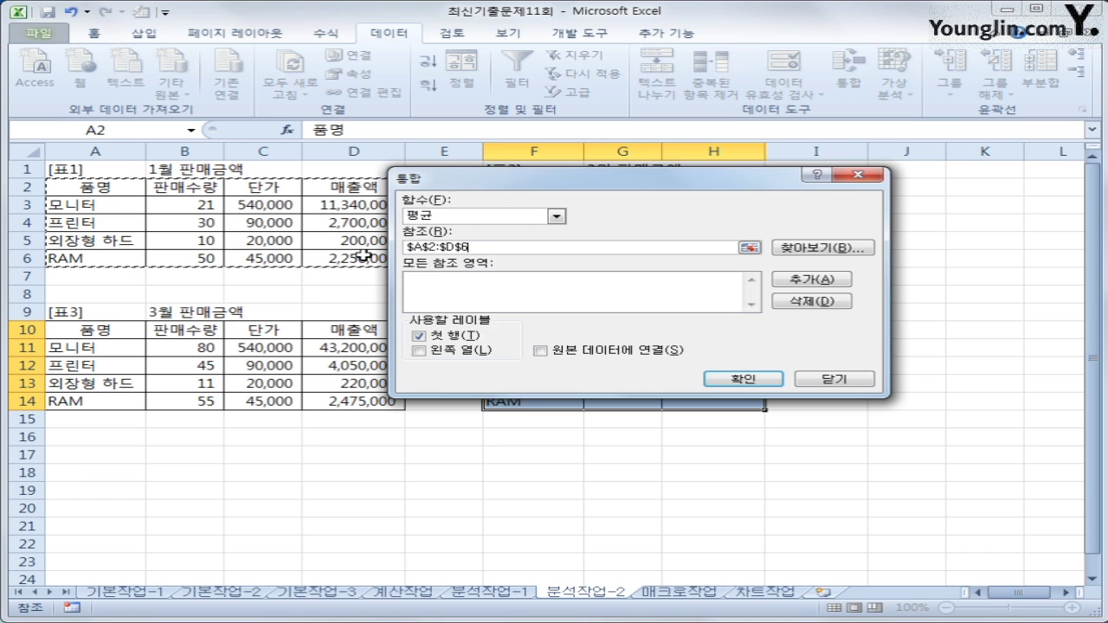
left_click(824, 281)
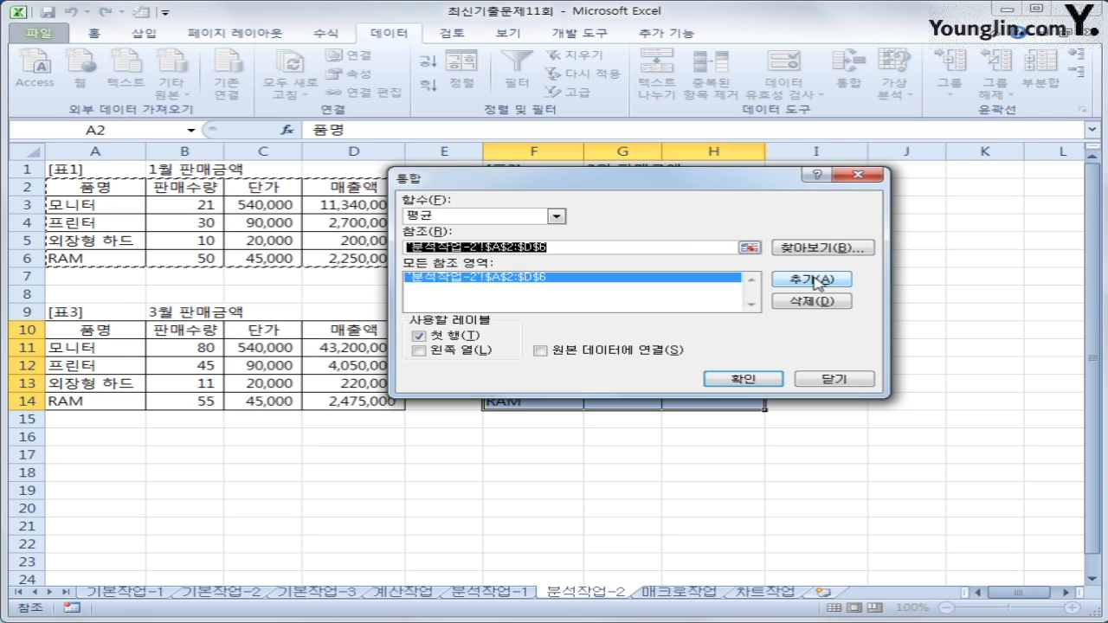
Step: Add 표2's range F2:I6 to the consolidation references
left_click_drag(667, 181, 648, 294)
left_click_drag(561, 189, 795, 257)
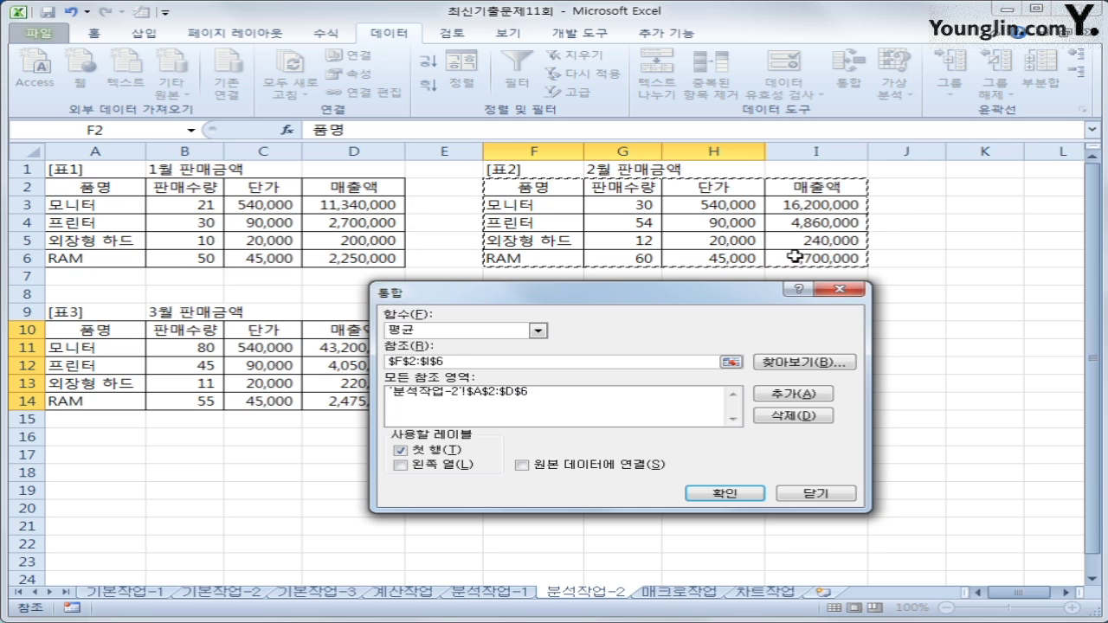
left_click(803, 394)
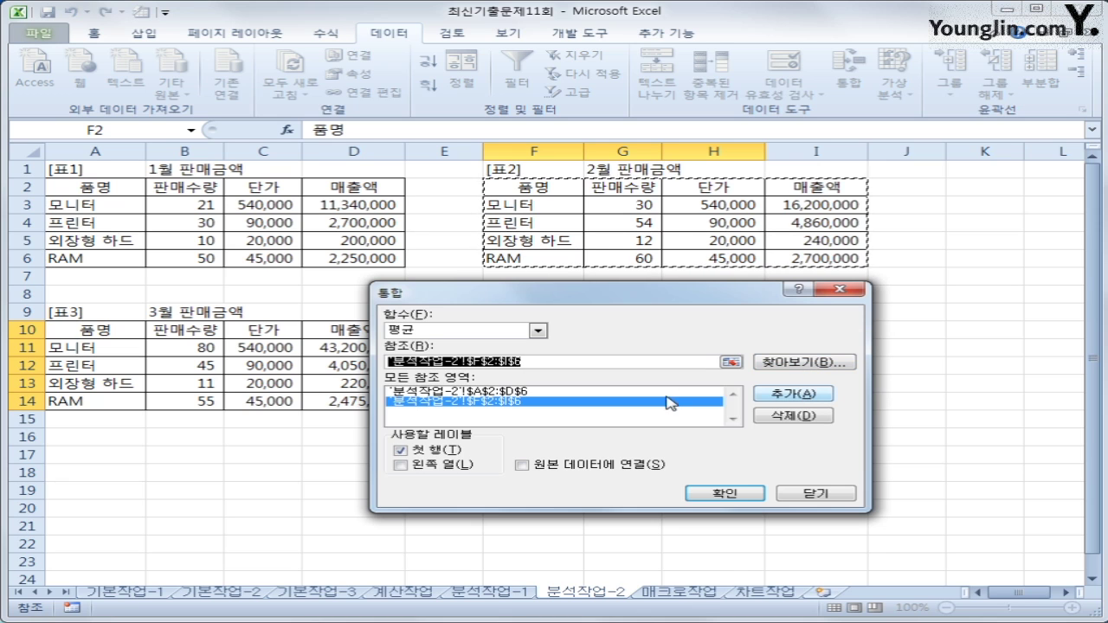
Step: Add 표3's range A10:D14 to the consolidation references
left_click(128, 332)
left_click_drag(128, 335, 322, 402)
left_click(766, 396)
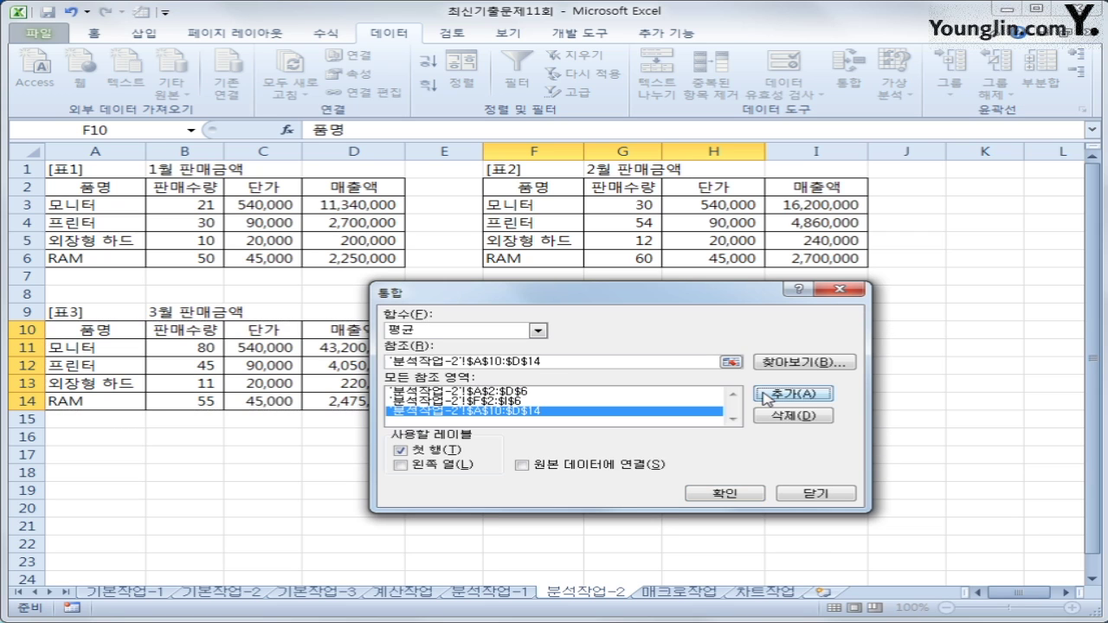
Step: Enable the 왼쪽 열 labels alongside 첫 행 and run the 평균 consolidation
left_click(541, 333)
left_click(515, 364)
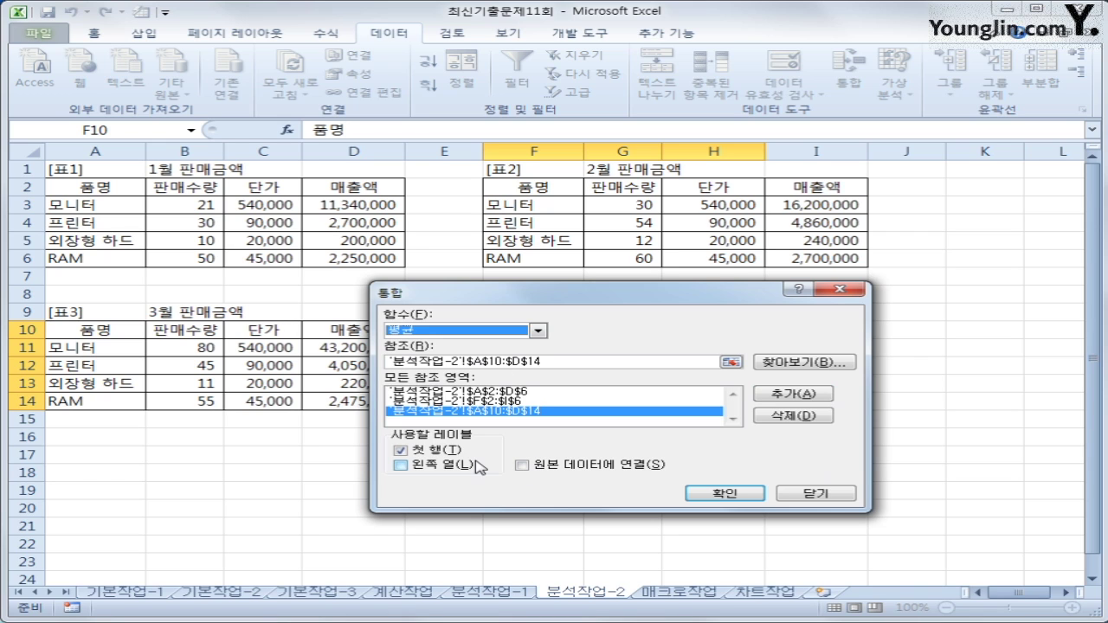
left_click(445, 465)
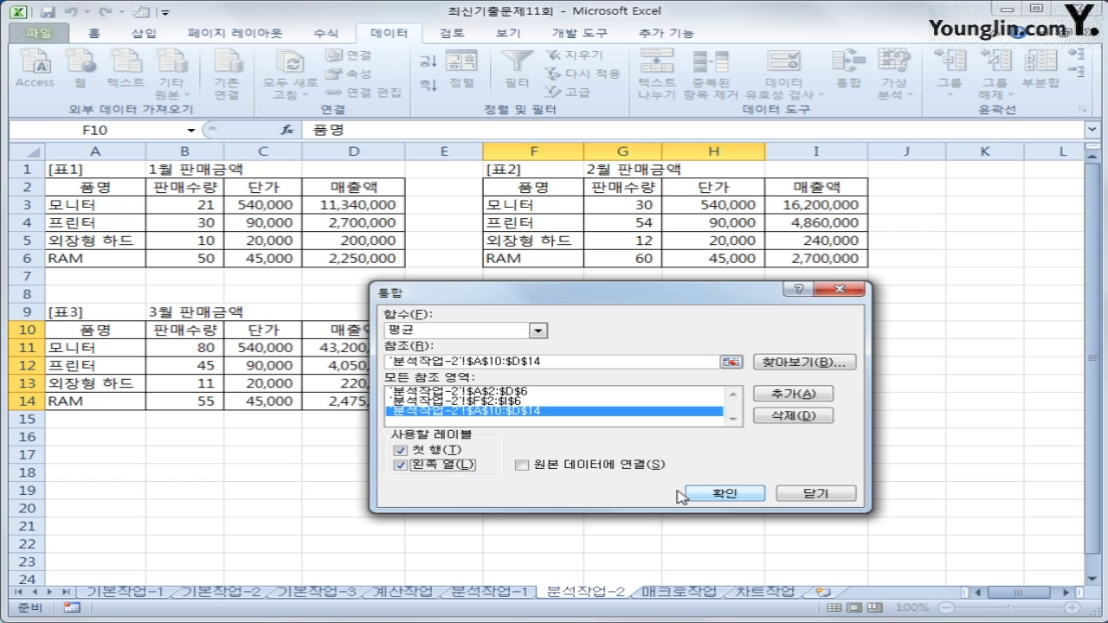
left_click(715, 493)
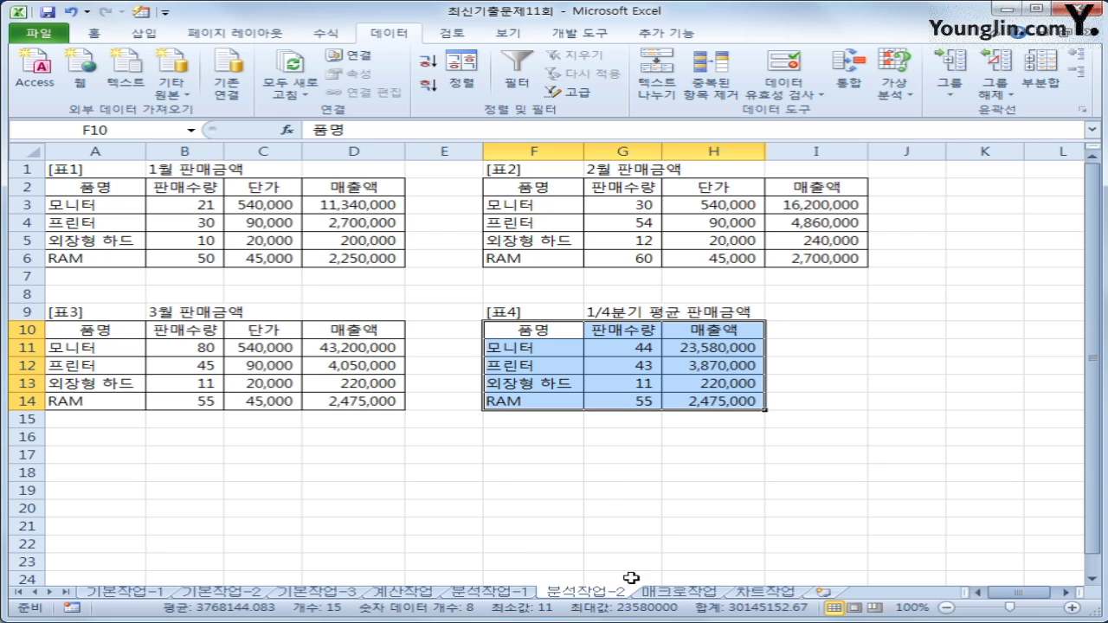
Step: On the 매크로작업 sheet, start recording a macro named 통화 from an empty cell
left_click(666, 594)
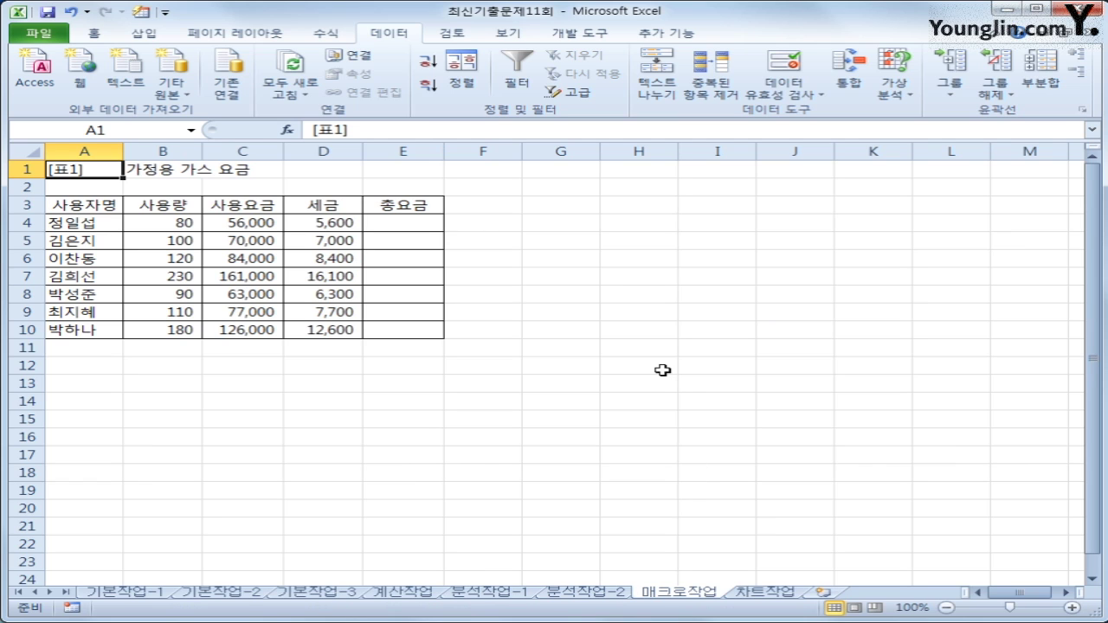
left_click(603, 254)
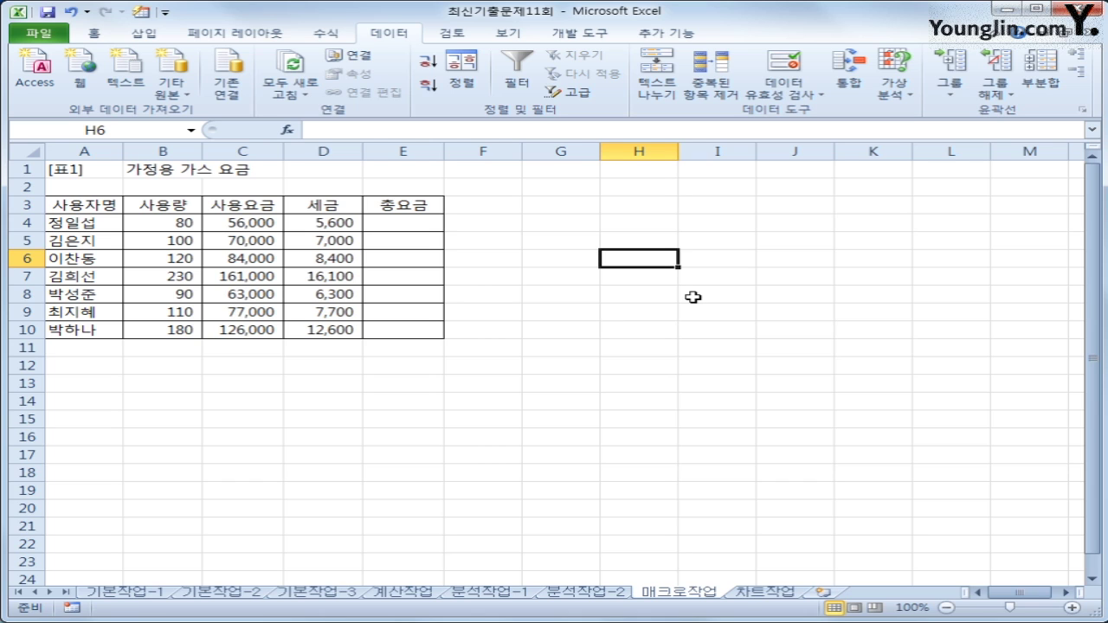
left_click(582, 35)
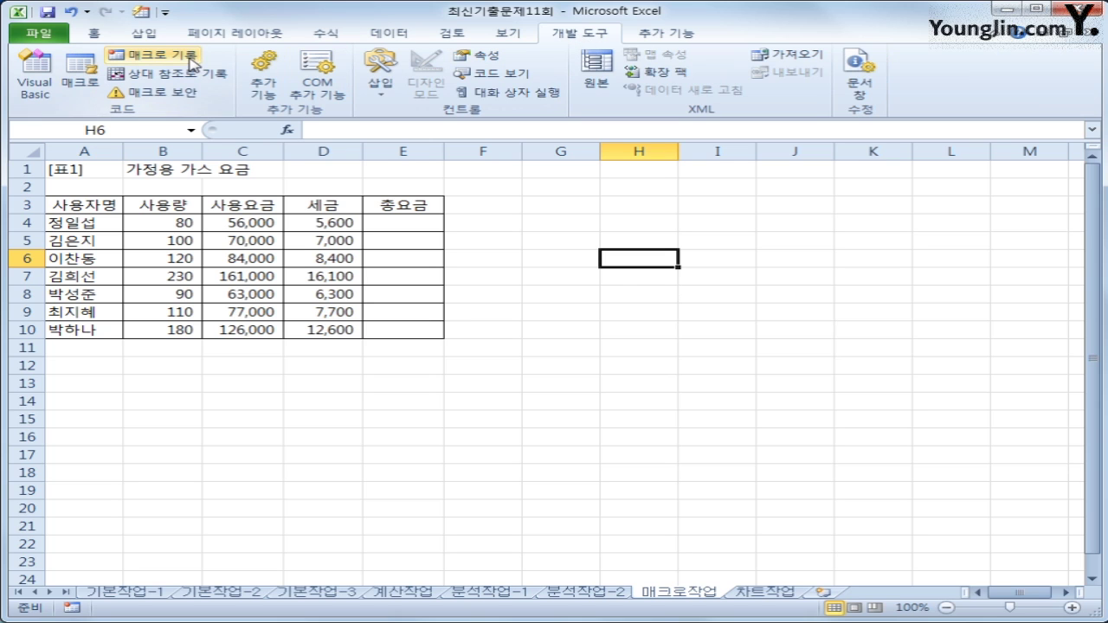
left_click(190, 61)
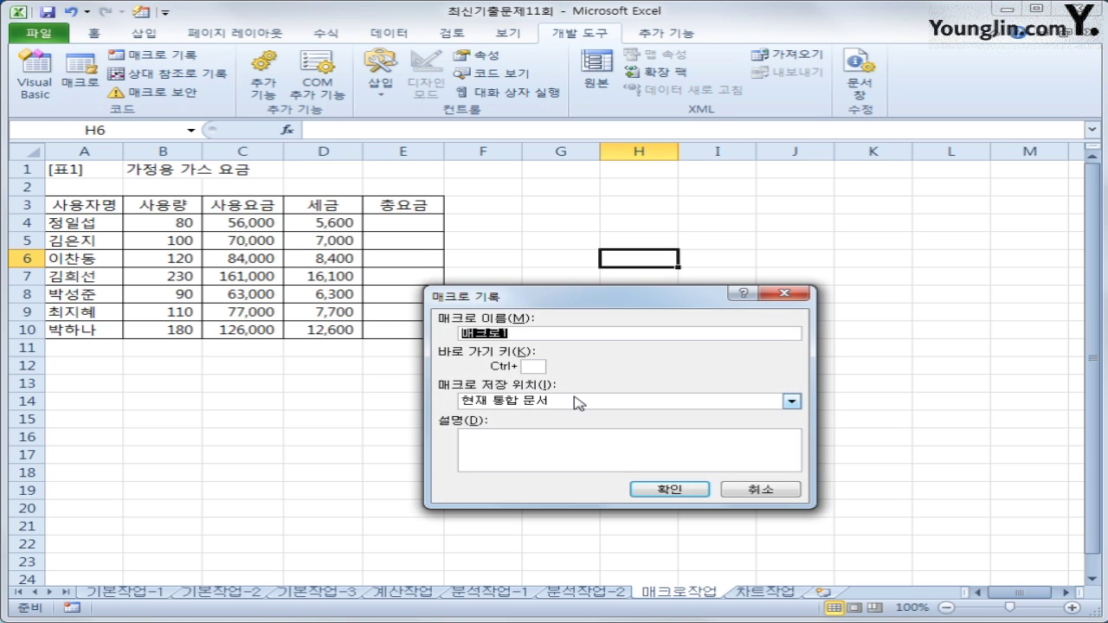
type("ㅊ")
key("BackSpace")
type("통화")
left_click(641, 488)
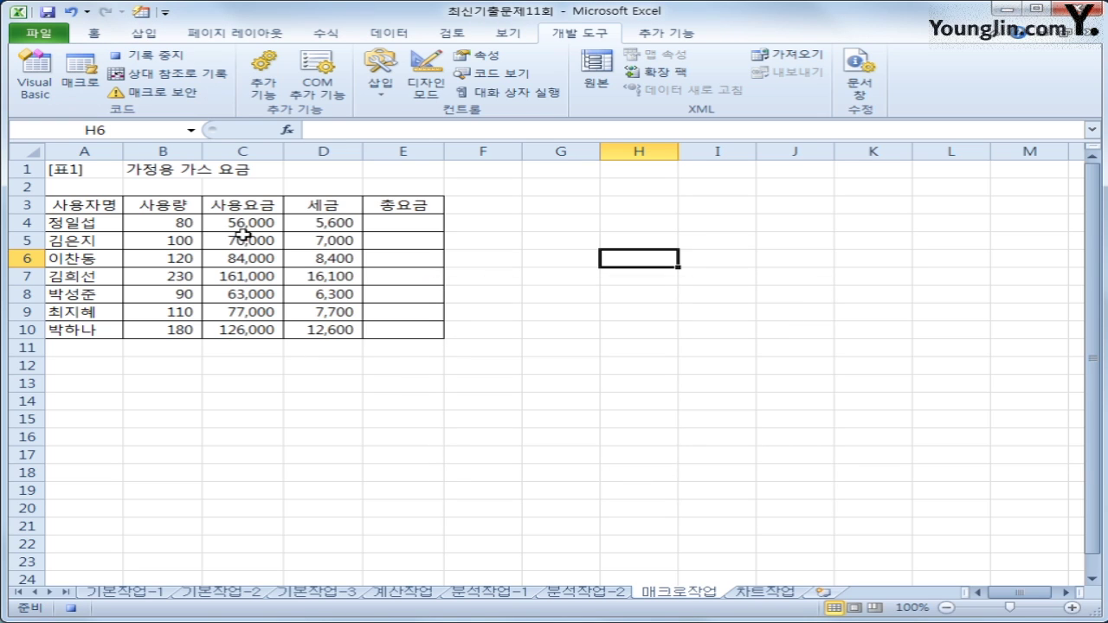
Step: Apply the 통화 number format to C4:D10, stop the macro recording and select an empty cell
left_click_drag(243, 224, 336, 332)
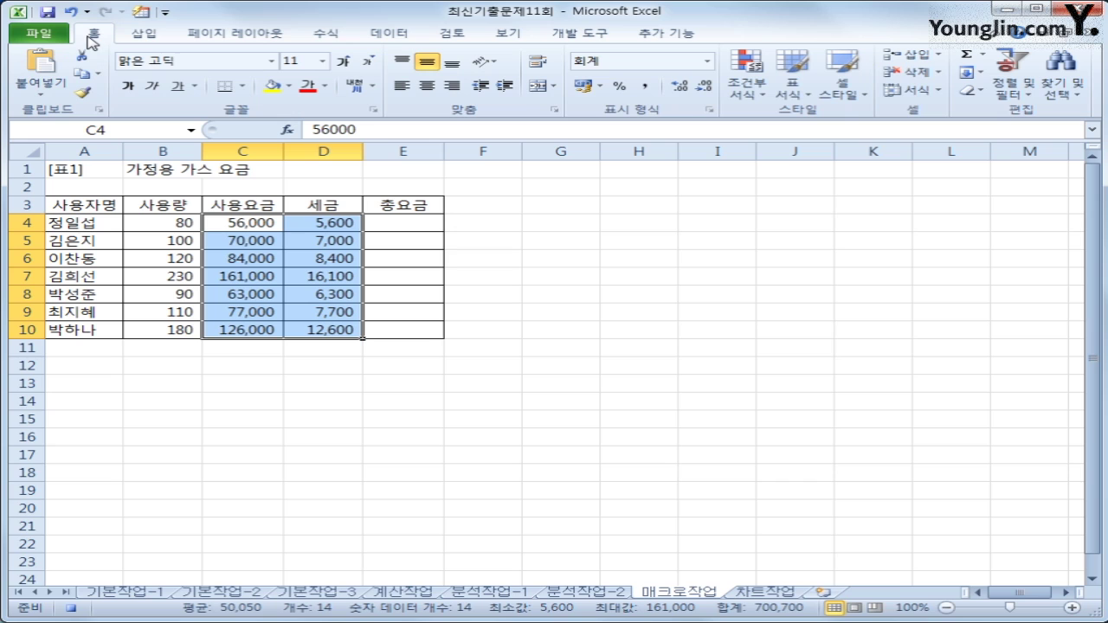
left_click(709, 62)
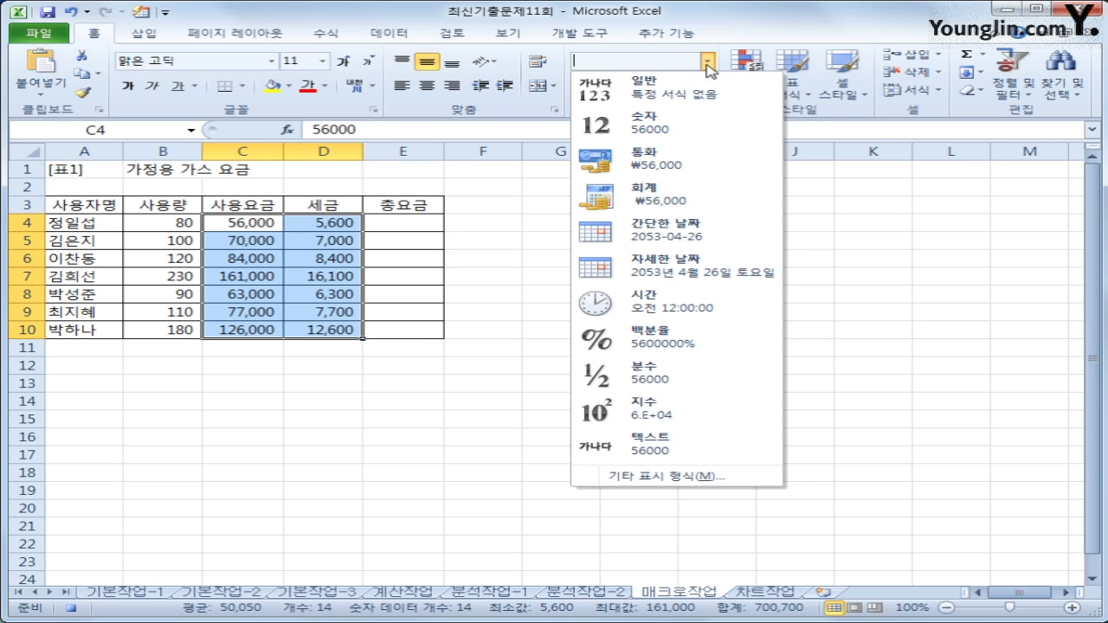
left_click(649, 160)
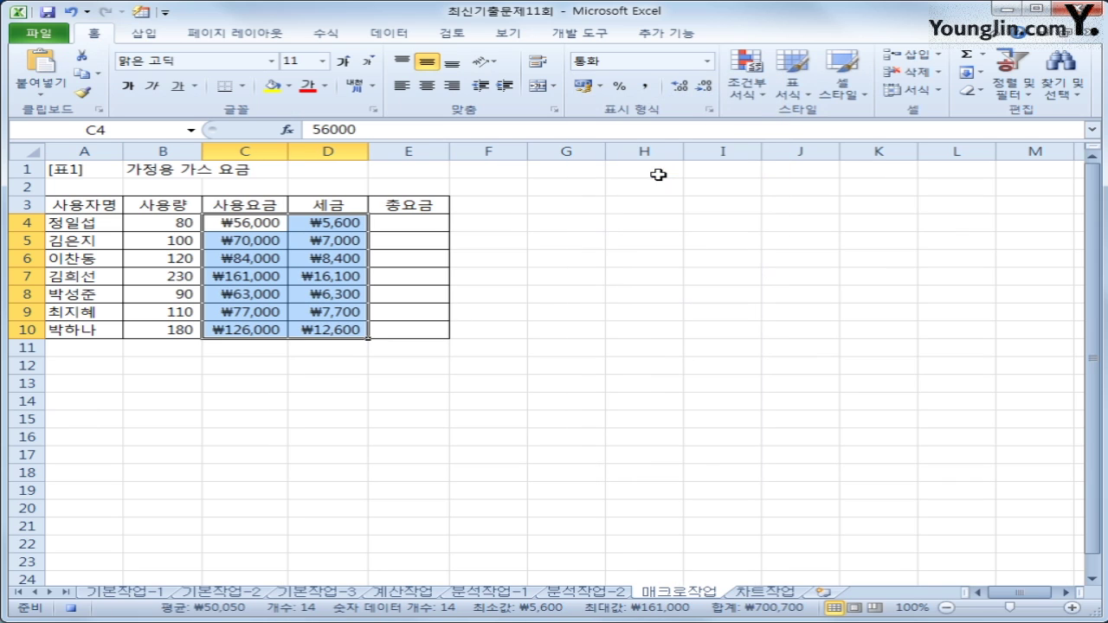
left_click(330, 333)
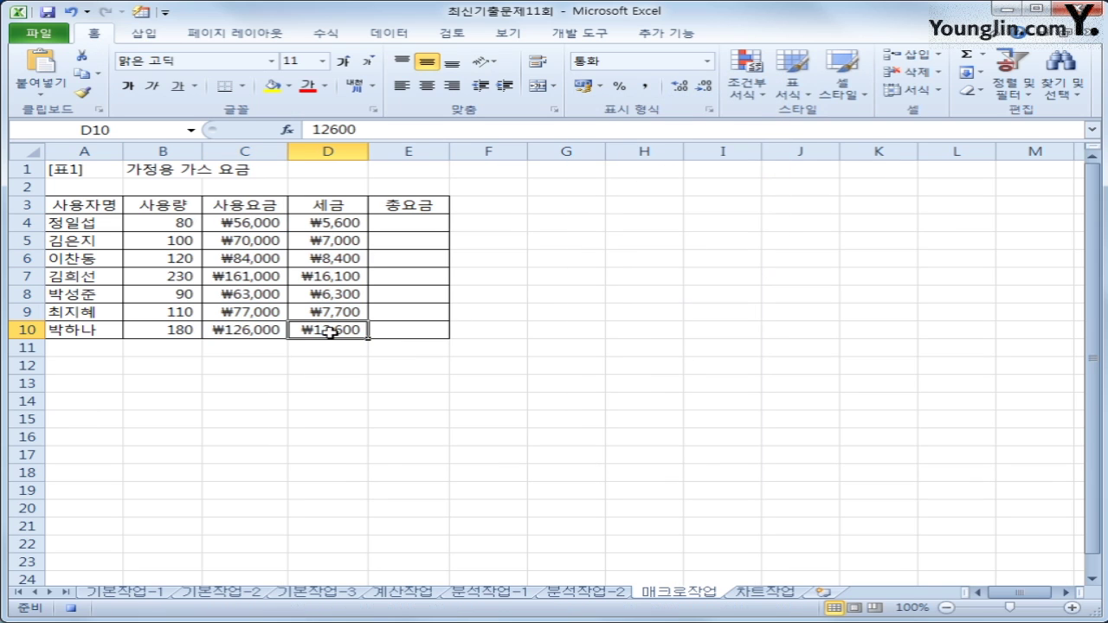
left_click(582, 37)
left_click(155, 59)
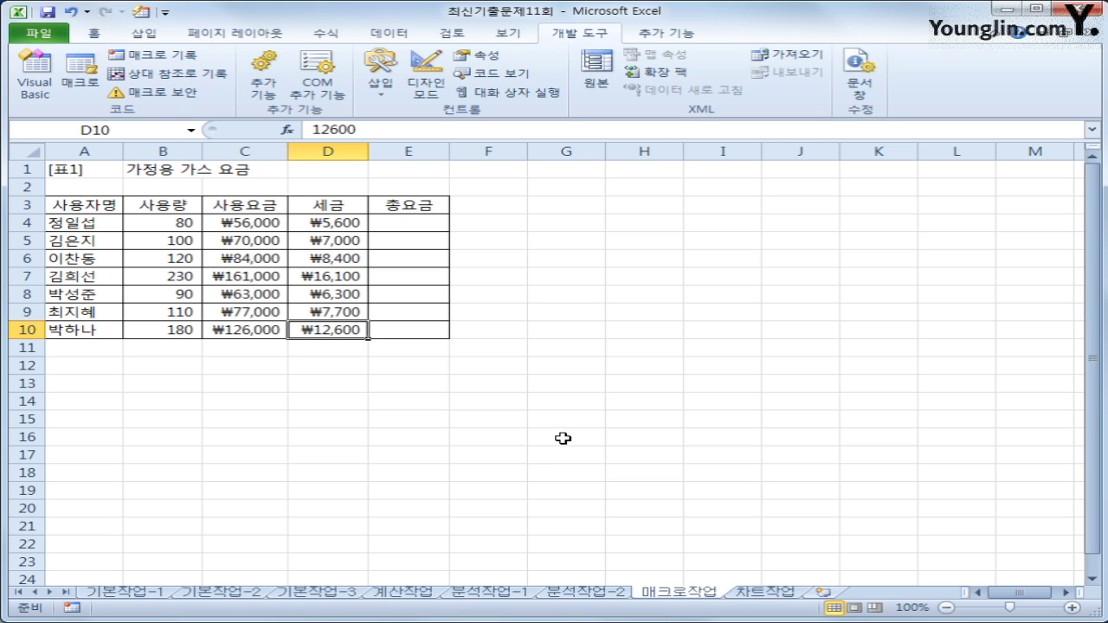
left_click(553, 409)
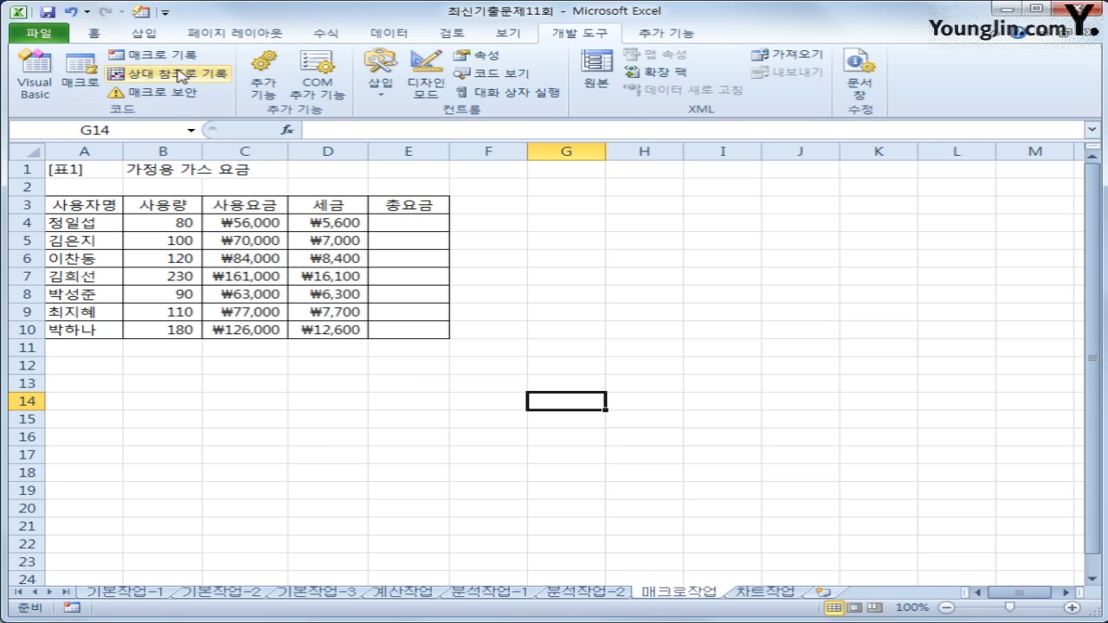
Step: Insert a diamond shape over H3:I5, about 1.75 cm high and 3.81 cm wide, with the text 통화
left_click(156, 34)
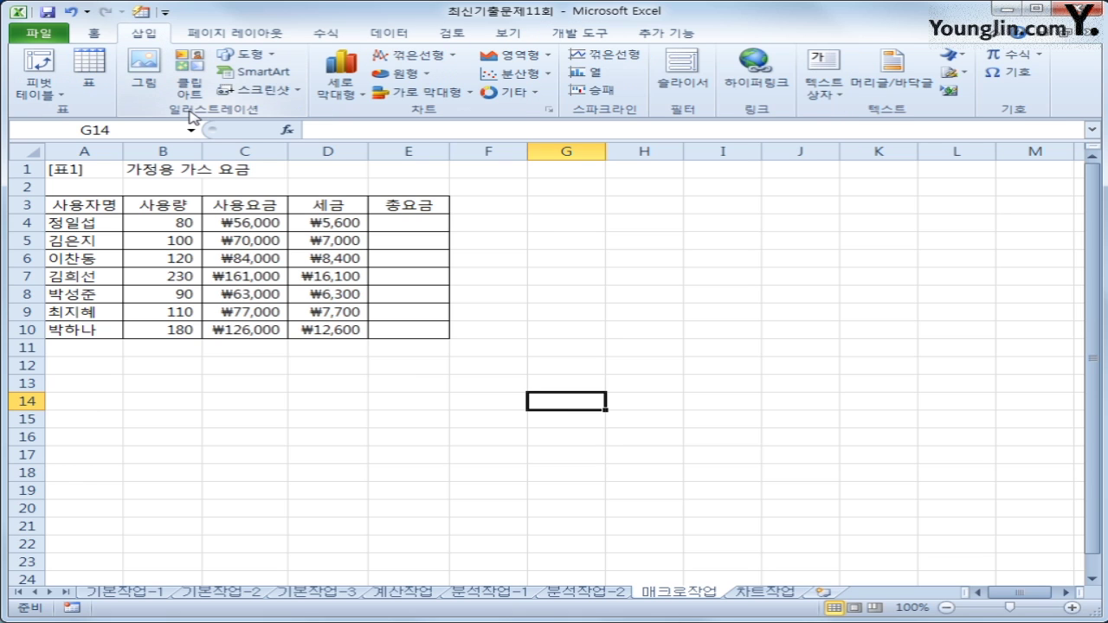
left_click(256, 55)
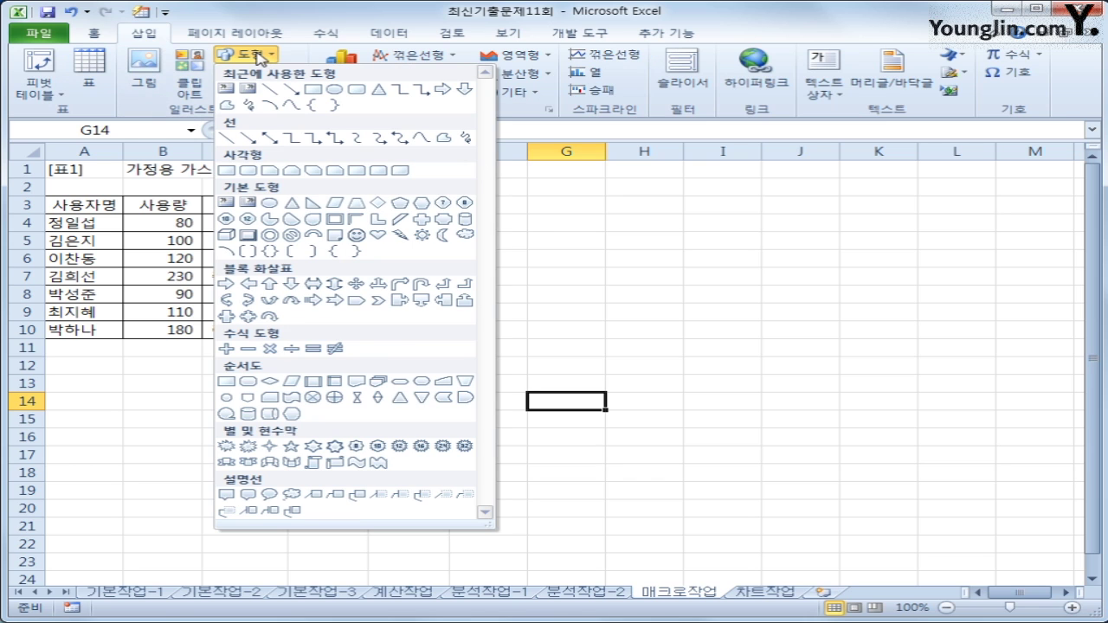
left_click(376, 203)
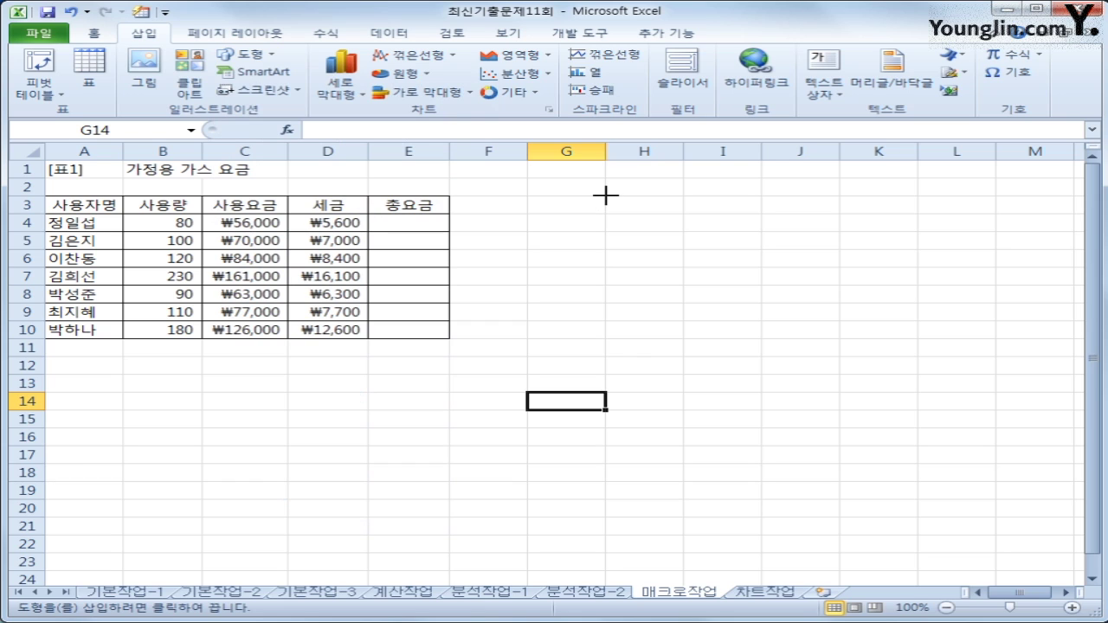
mouse_move(606, 196)
left_mouse_down()
mouse_move(660, 240)
mouse_move(727, 236)
mouse_move(730, 250)
left_mouse_up()
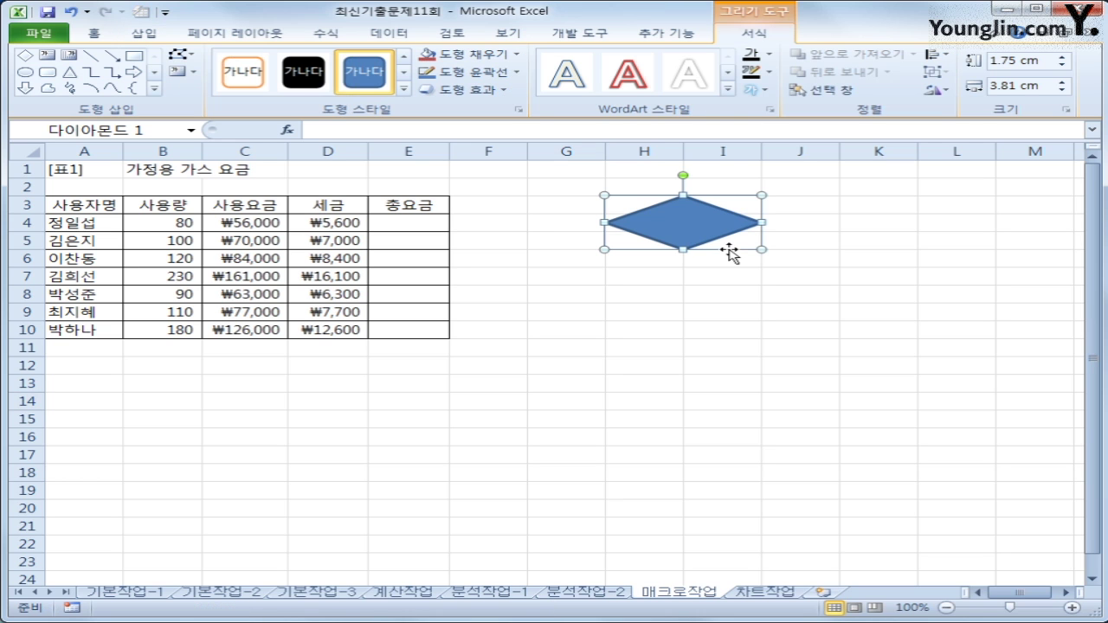
type("ㅌㅗㅇ화")
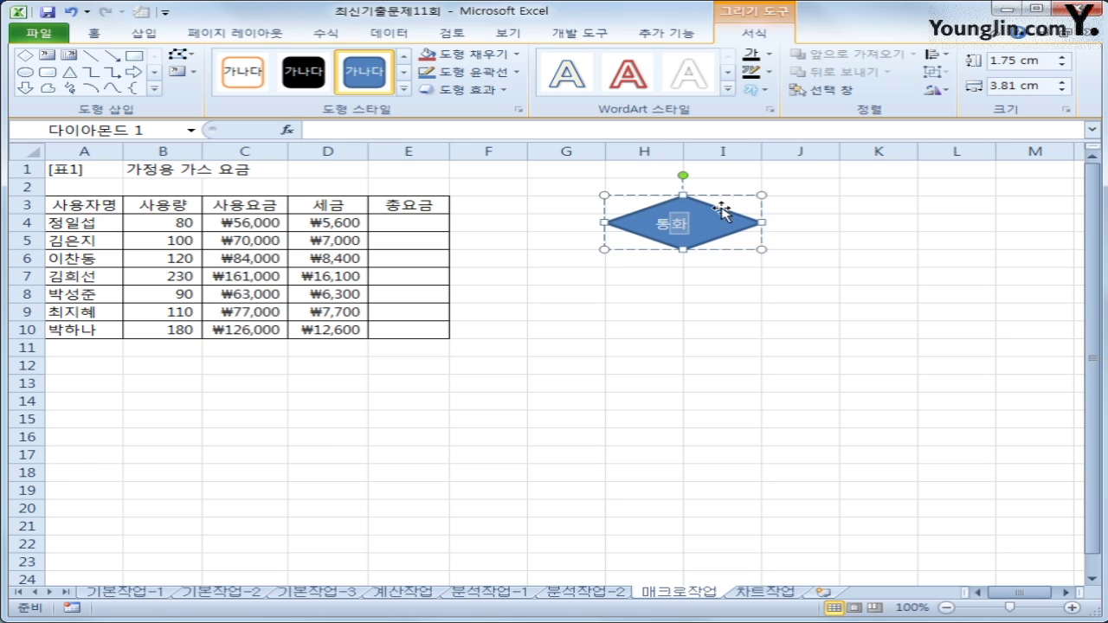
Step: Assign the 통화 macro to the diamond shape
left_click(721, 210)
right_click(721, 211)
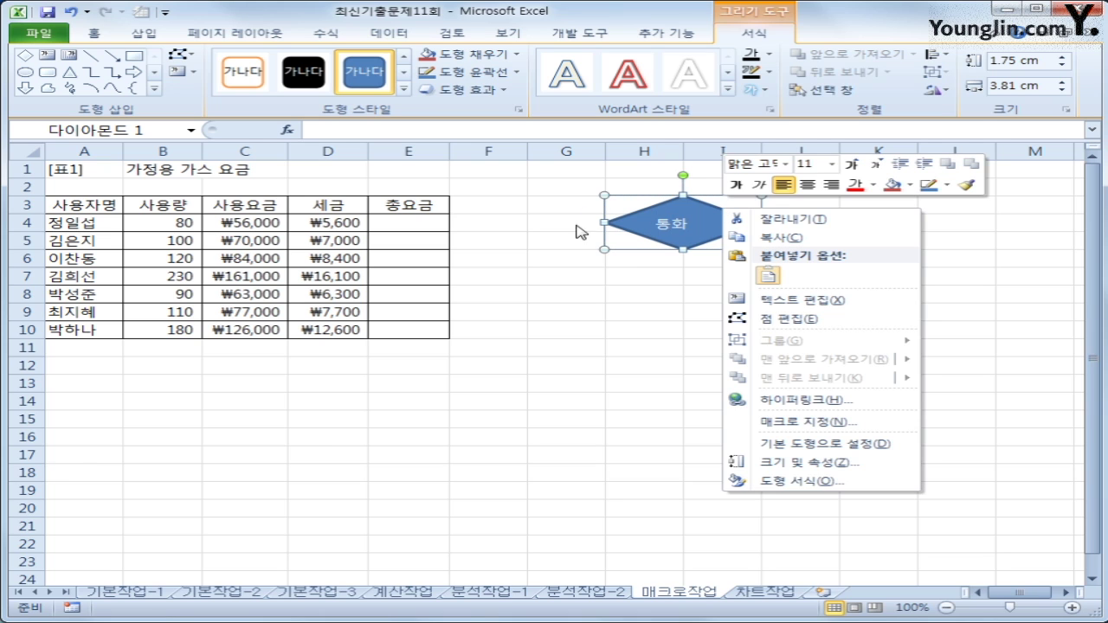
left_click(763, 424)
left_click(600, 342)
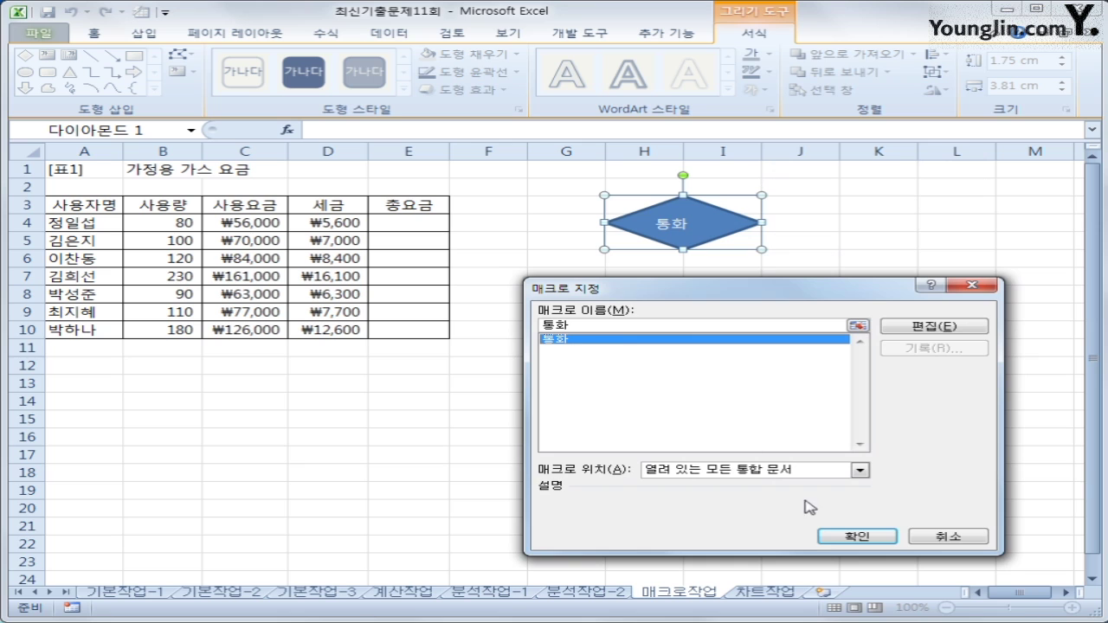
left_click(836, 533)
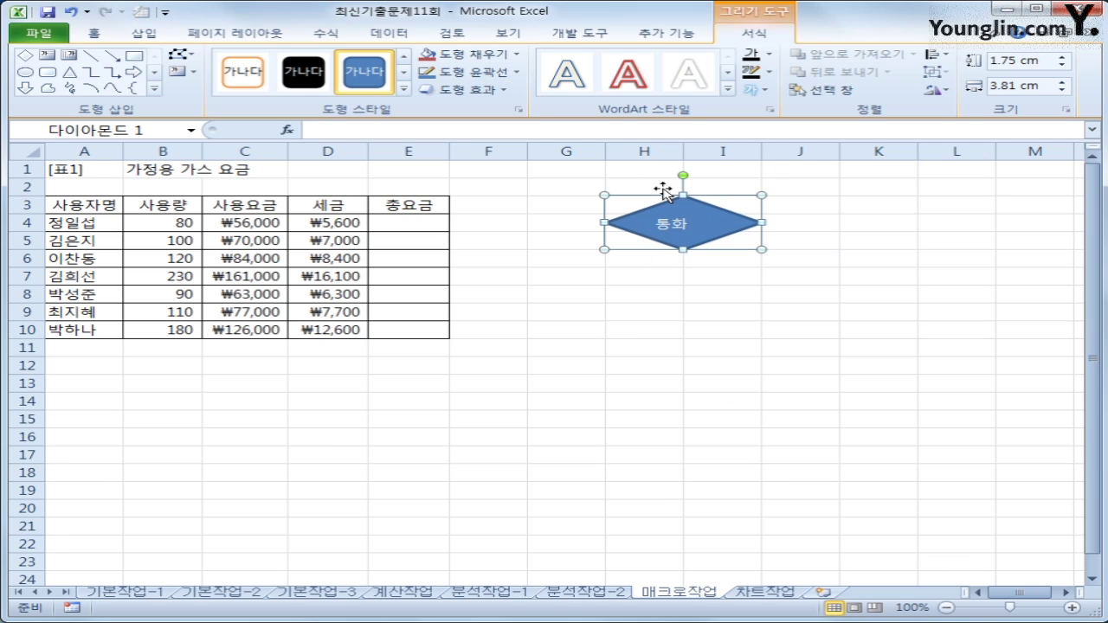
Step: Center the diamond's text horizontally and vertically, and deselect the shape
left_click(103, 40)
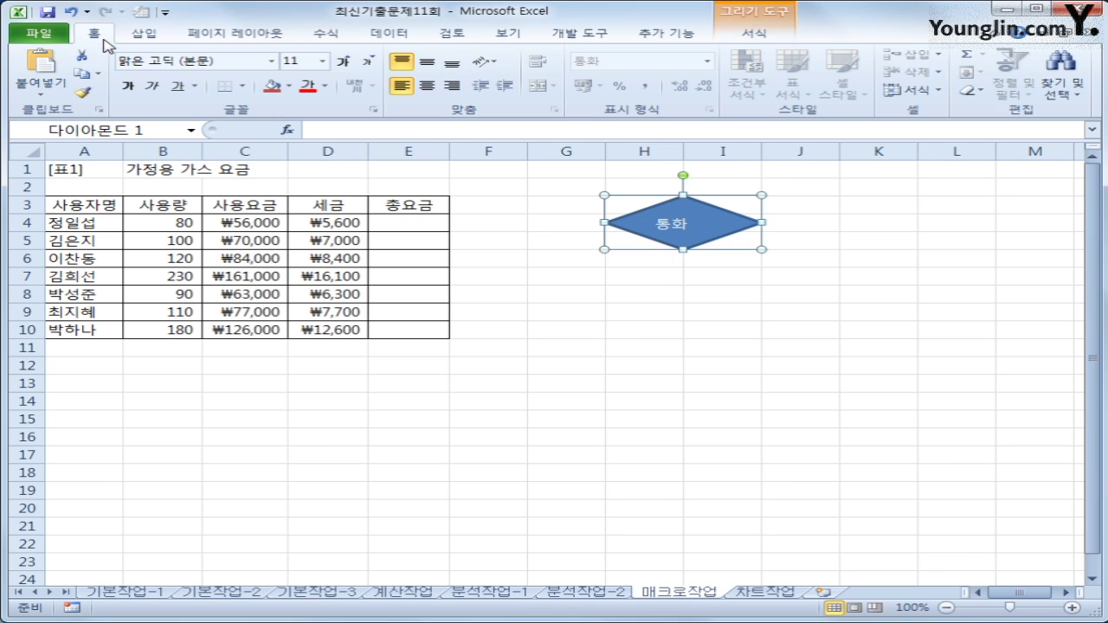
left_click(428, 88)
left_click(429, 62)
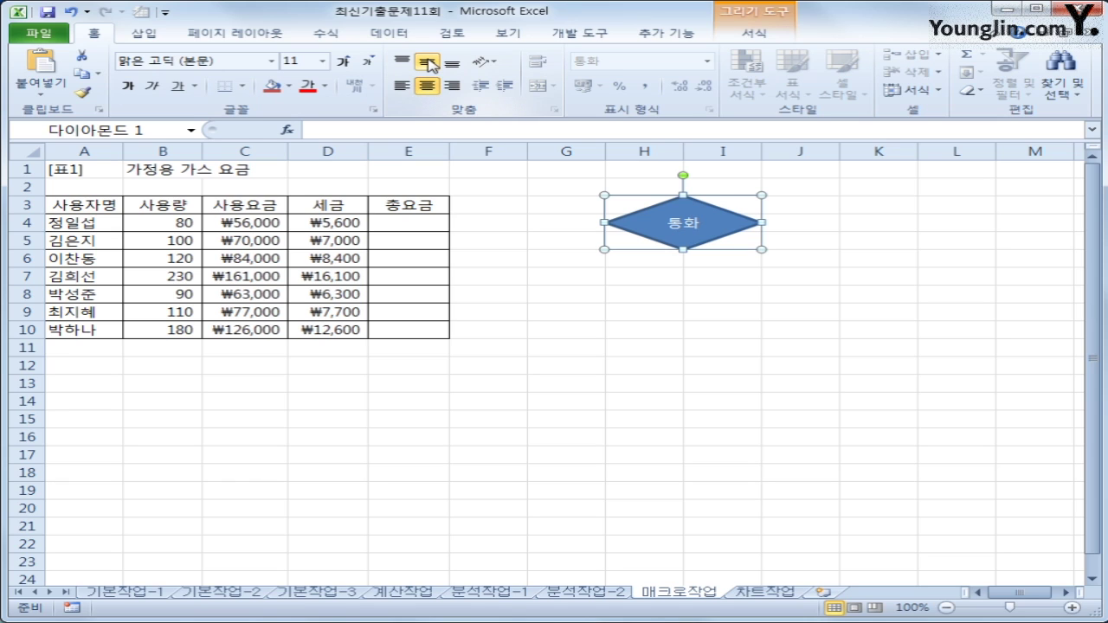
left_click(695, 334)
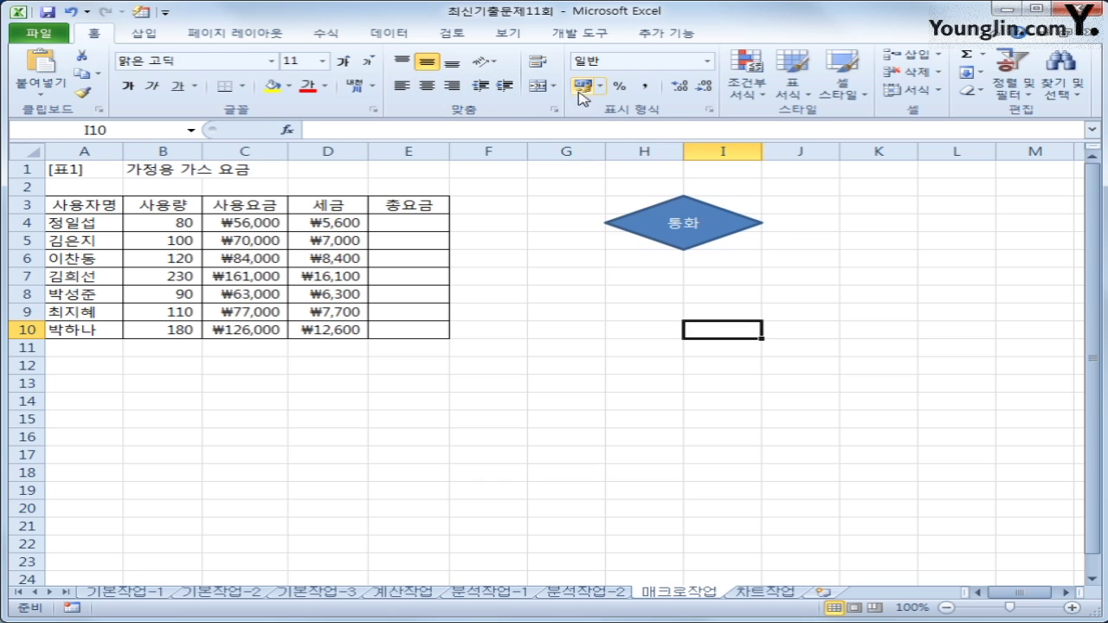
Step: Start recording a macro named 총요금 in the current workbook
left_click(572, 35)
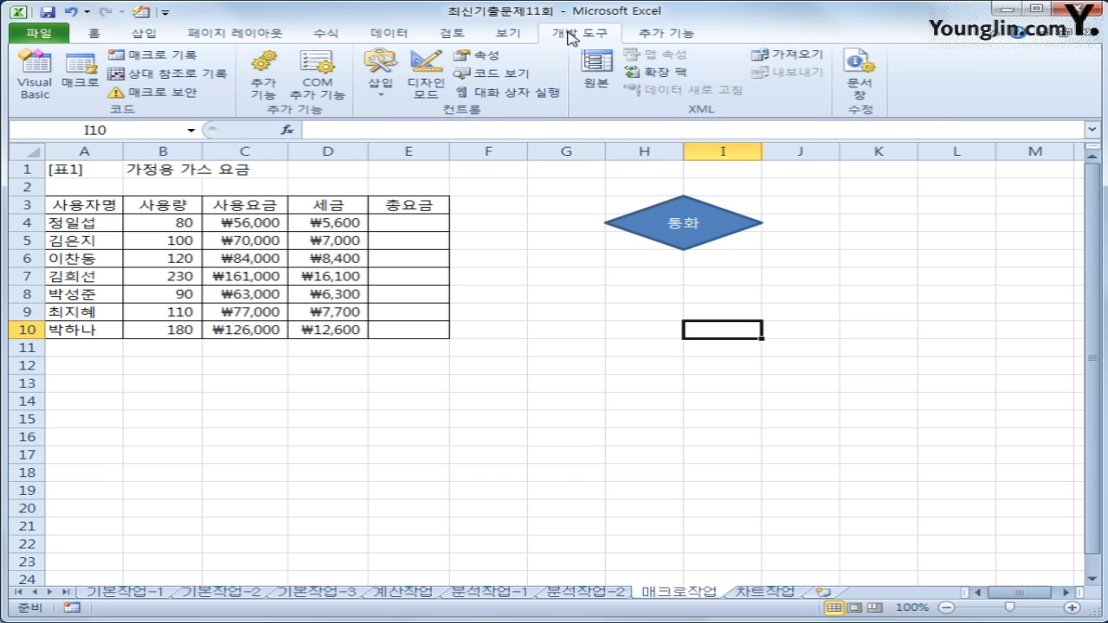
left_click(197, 57)
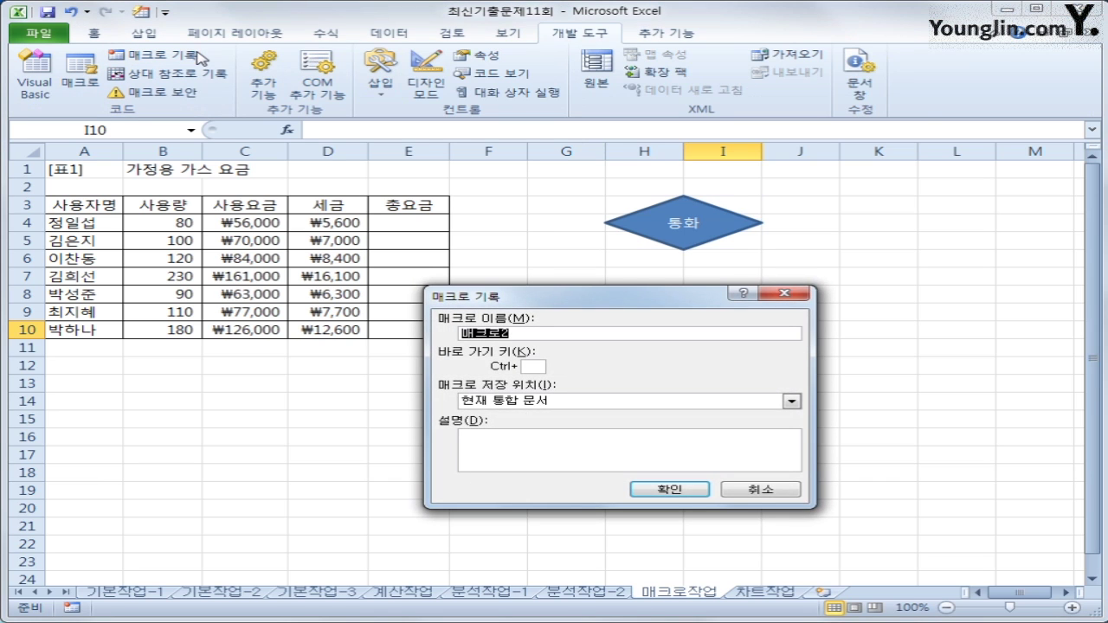
type("총요금")
left_click(700, 489)
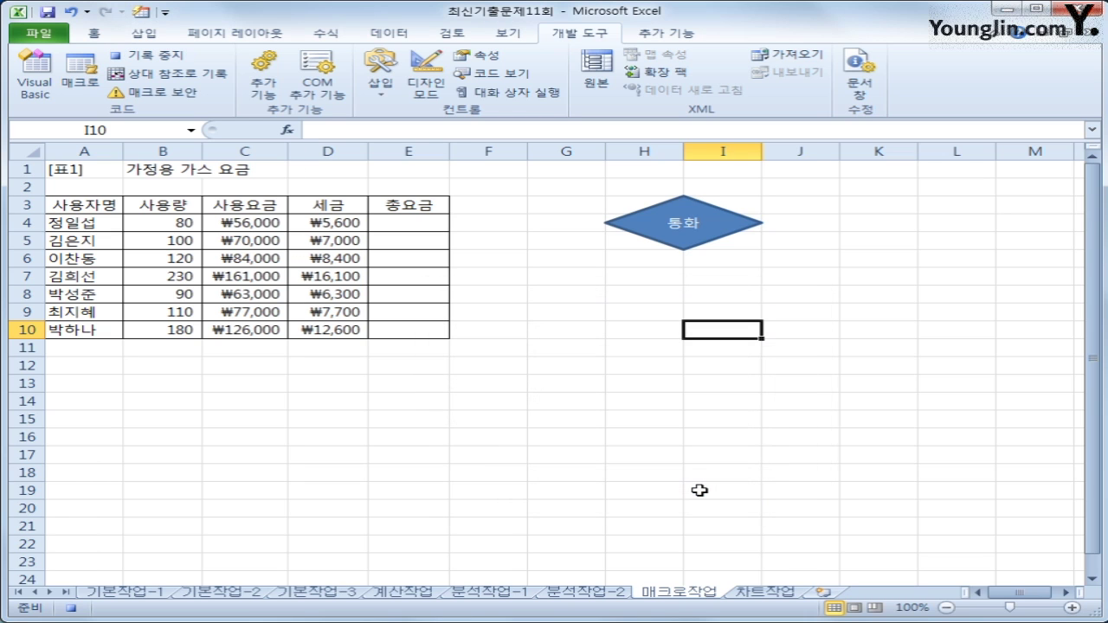
Step: Enter the 총요금 formula =C4+D4 in E4 and reselect that cell
left_click(415, 226)
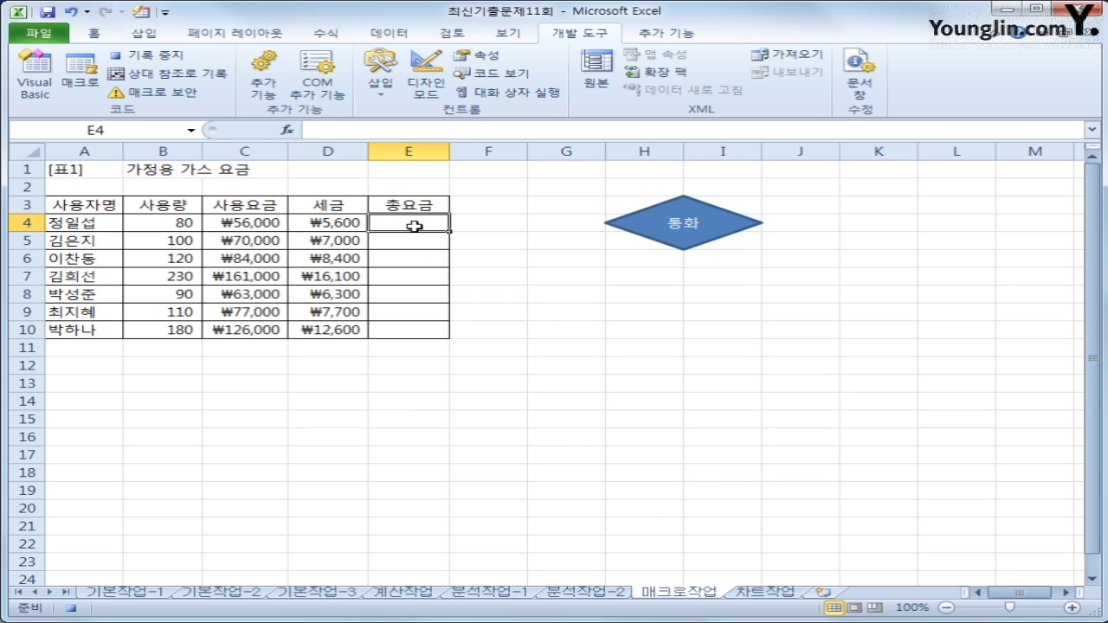
type("=")
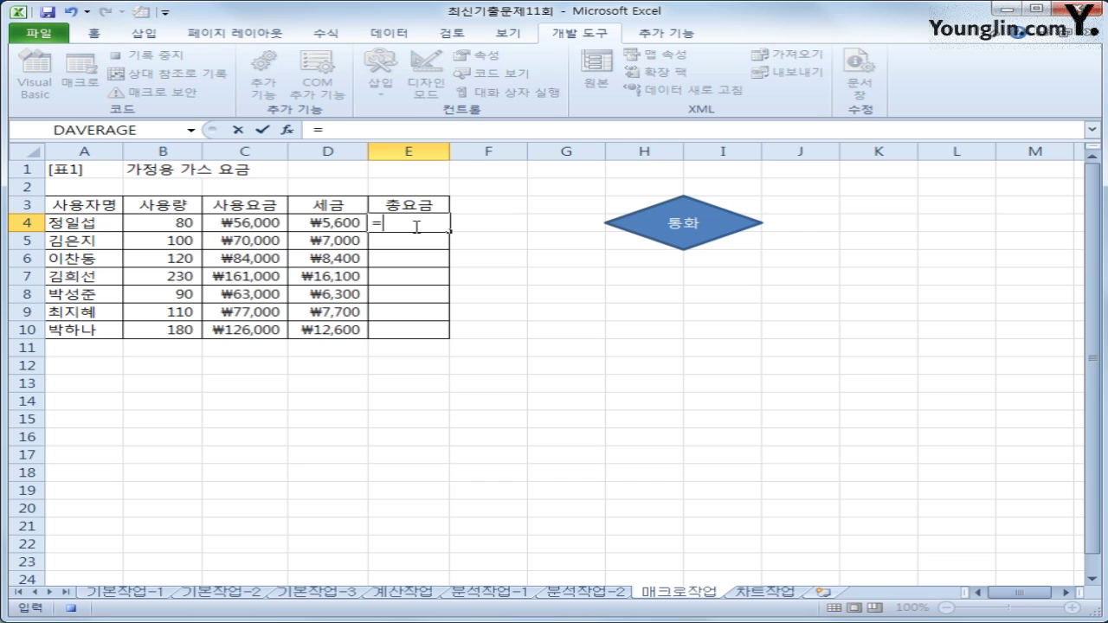
key("Left")
key("Left")
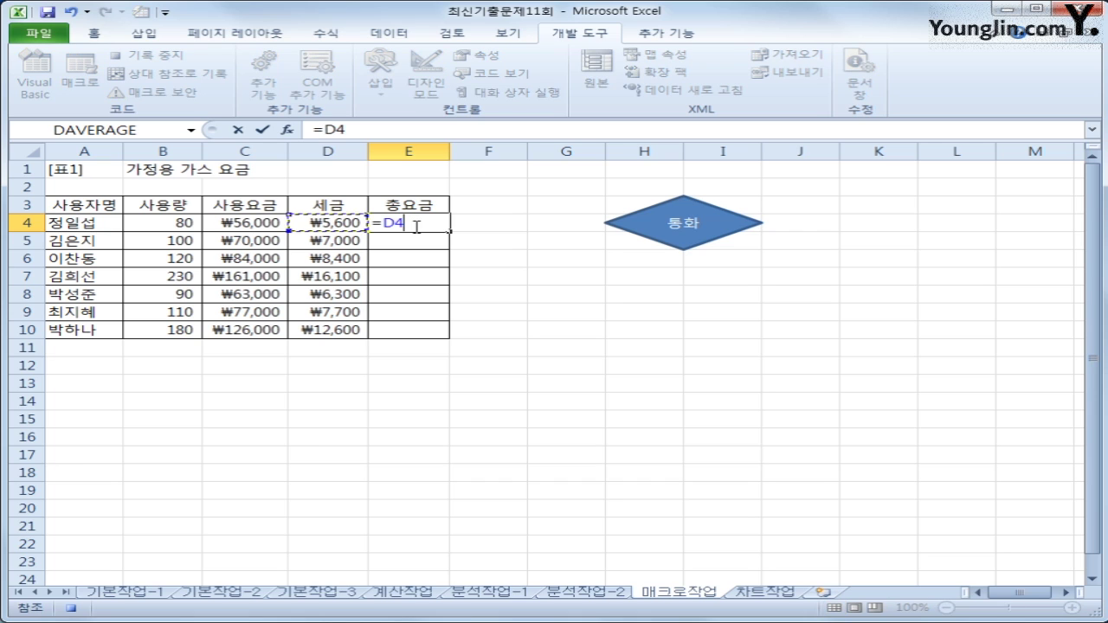
type("+")
key("Left")
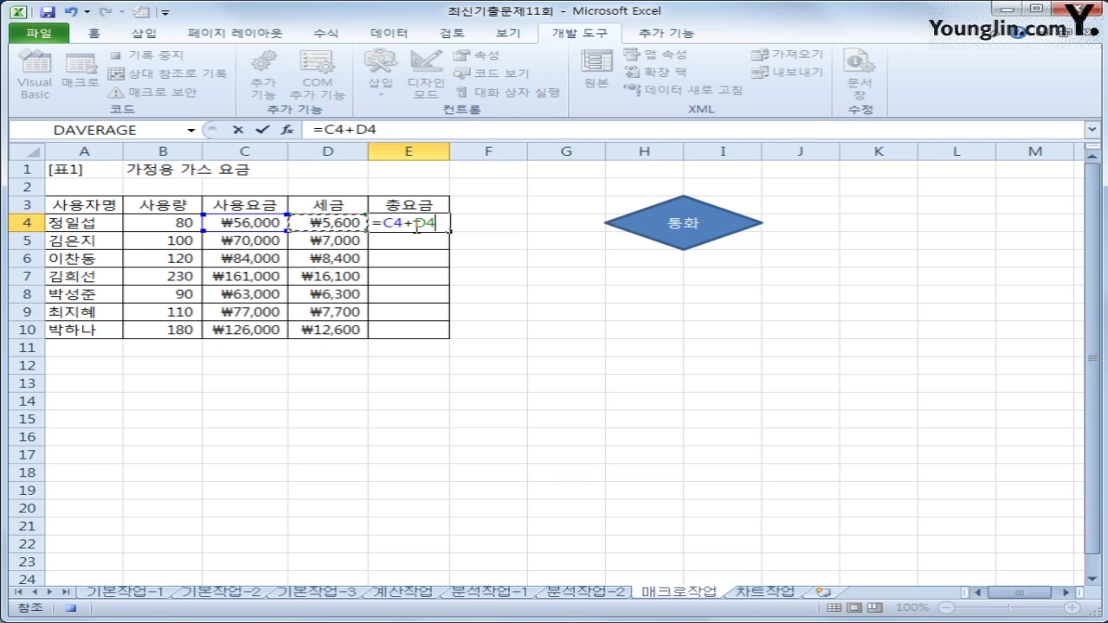
key("Return")
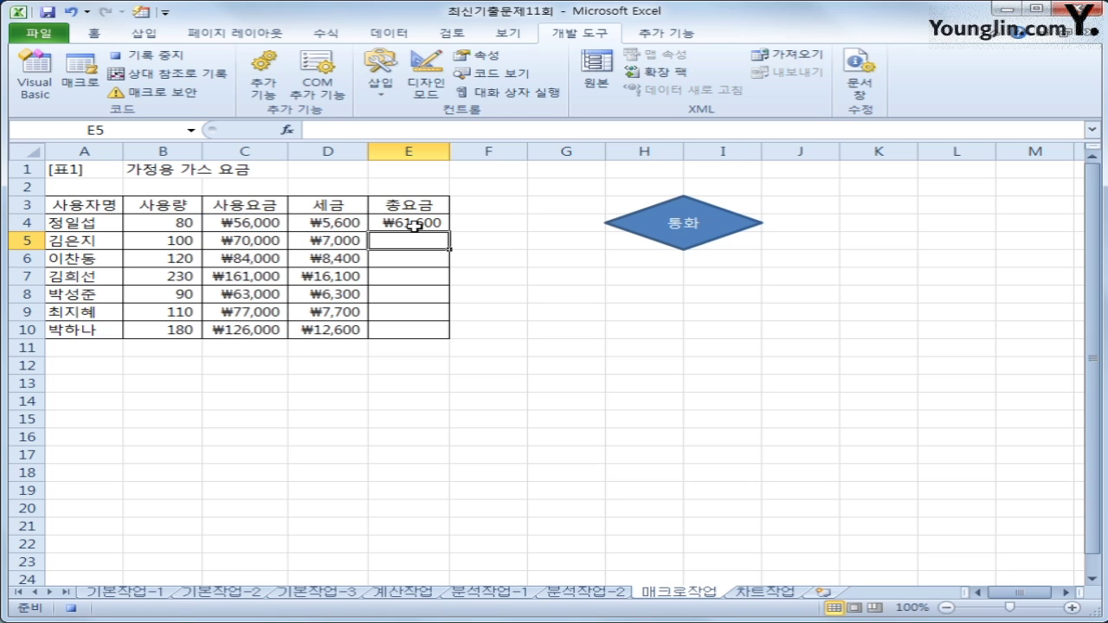
left_click(414, 225)
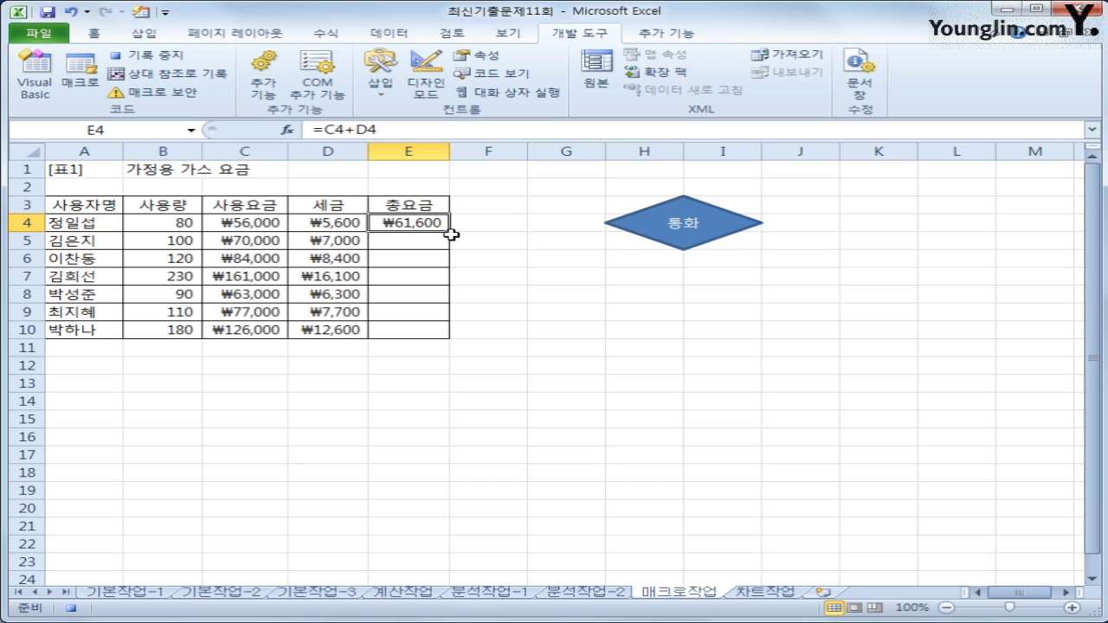
Step: Fill the 총요금 formula from E4 down to E10, stop the macro recording, and deselect the table
left_click_drag(451, 232, 450, 336)
left_click(432, 336)
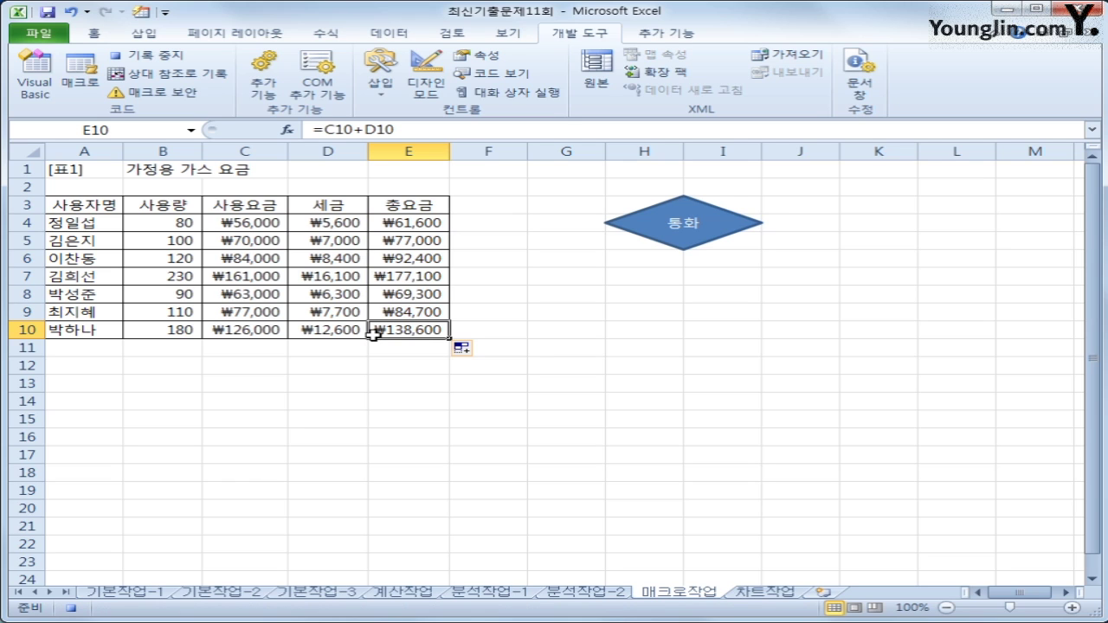
left_click(145, 55)
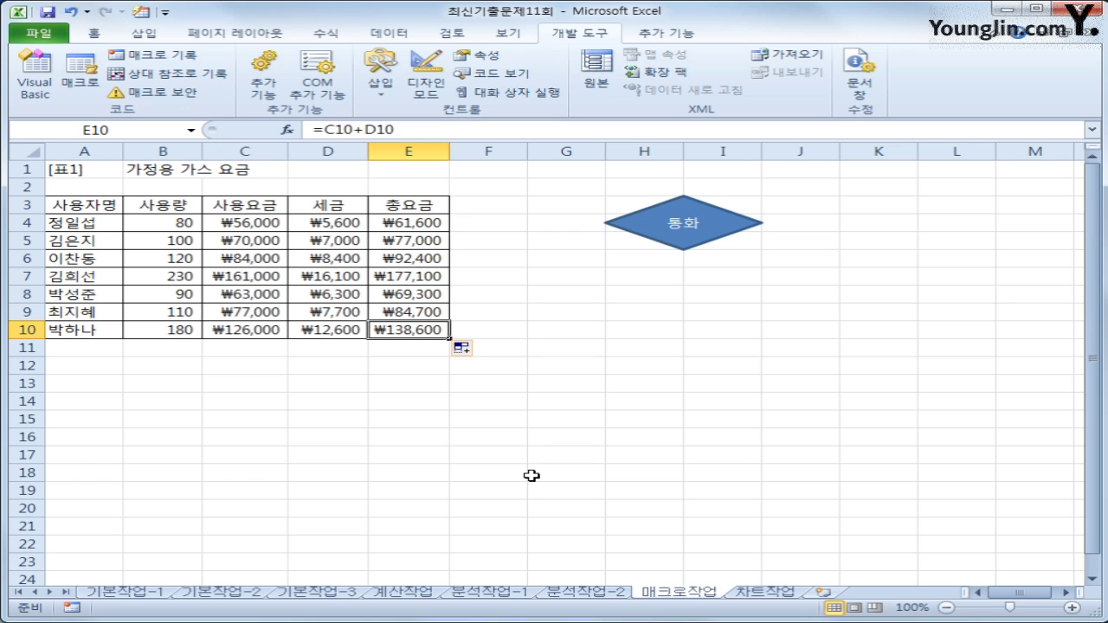
left_click(558, 385)
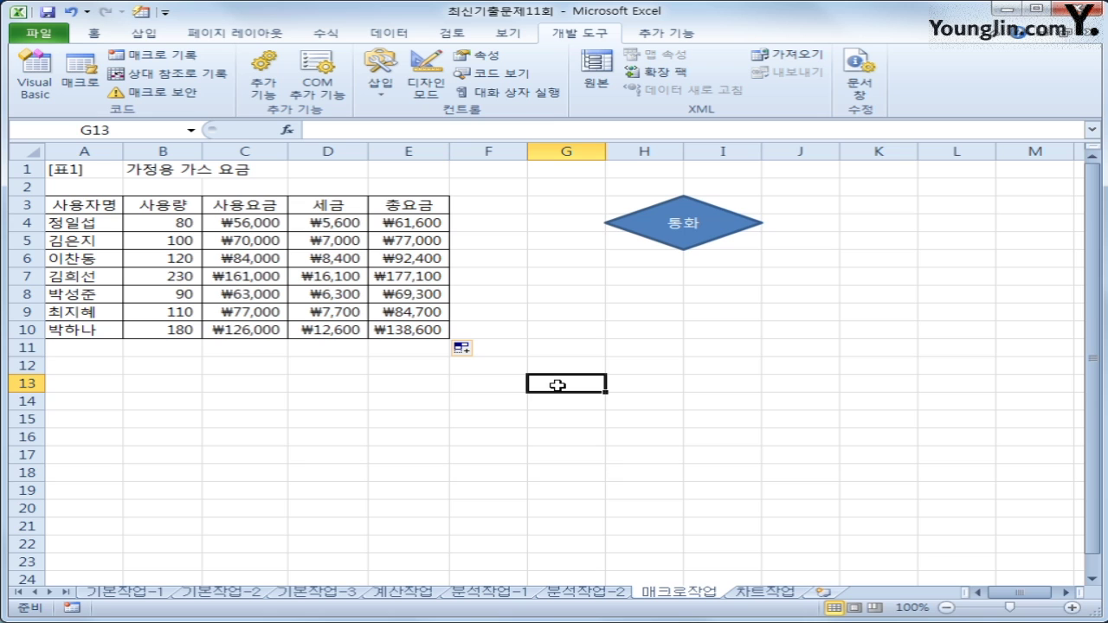
Step: Insert a plaque basic shape covering cells H7:I8 and label it 총요금
left_click(138, 38)
left_click(248, 56)
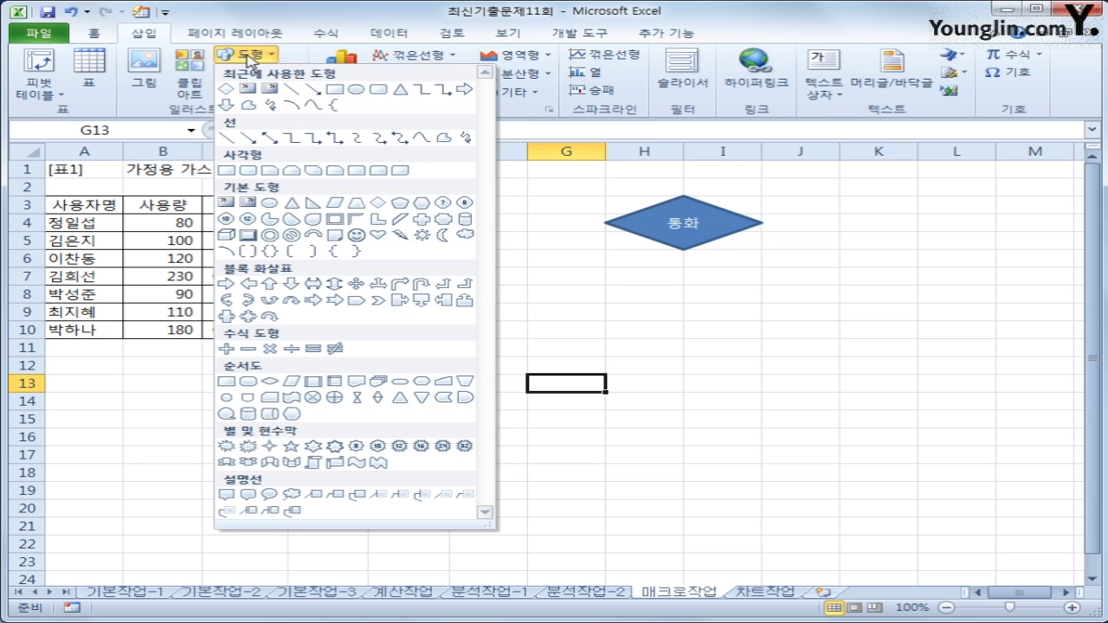
left_click(444, 220)
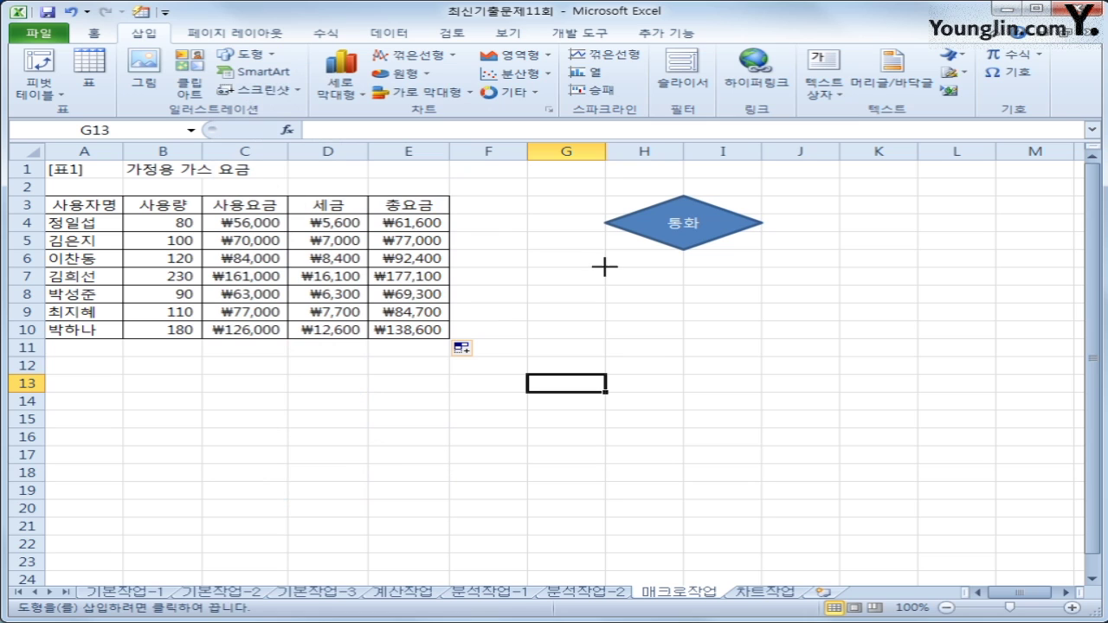
left_click_drag(604, 268, 743, 296)
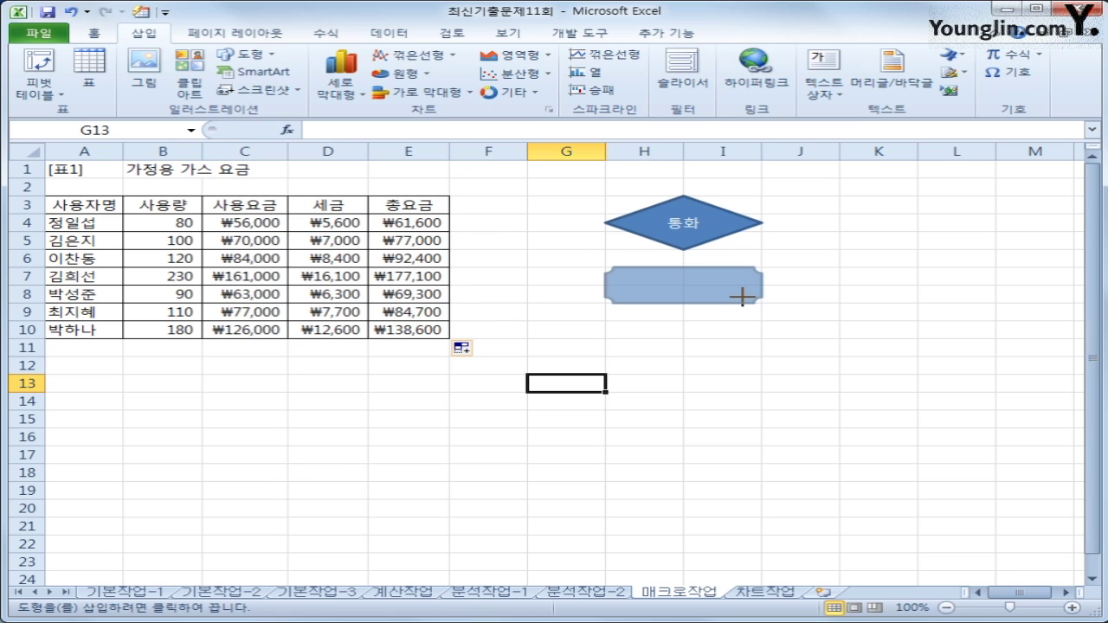
left_click_drag(742, 296, 743, 299)
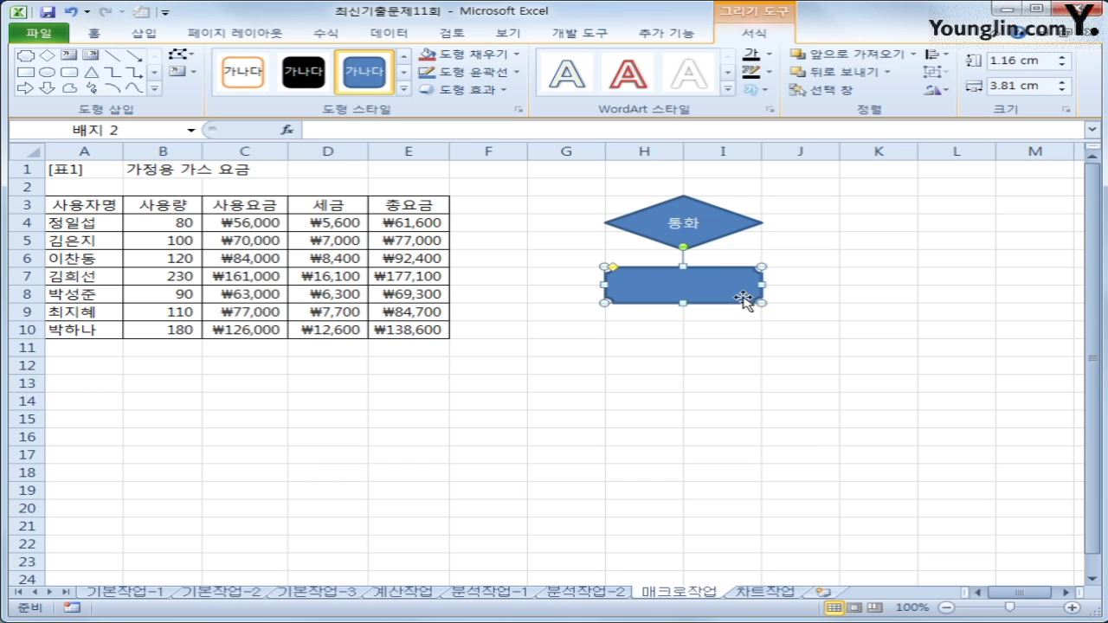
type("종요금")
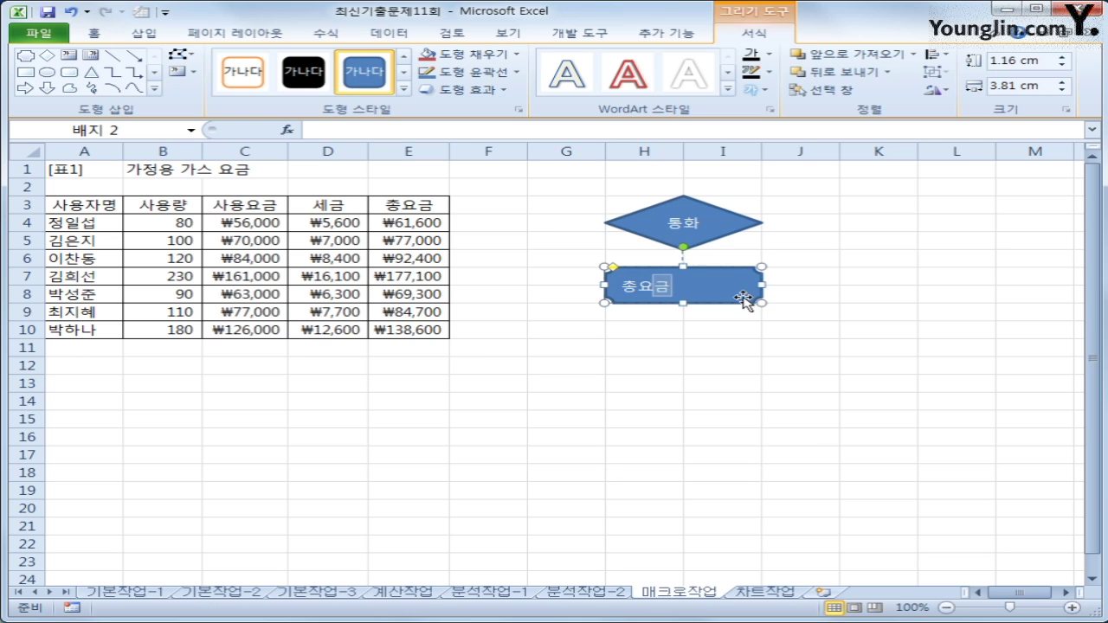
Step: Assign the 총요금 macro to the plaque shape
right_click(743, 297)
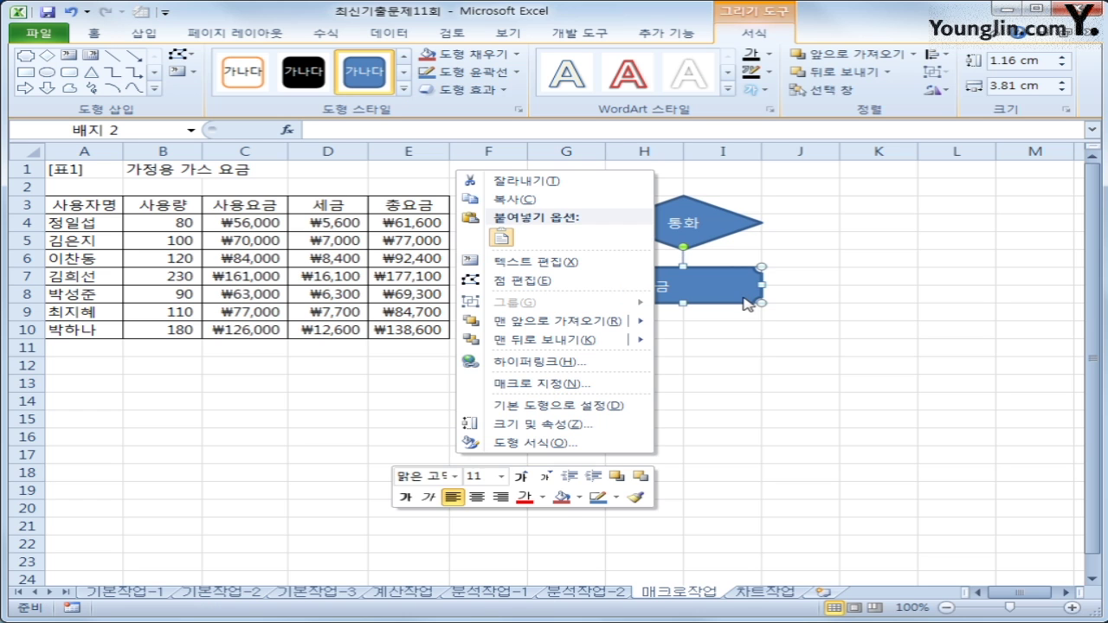
left_click(637, 391)
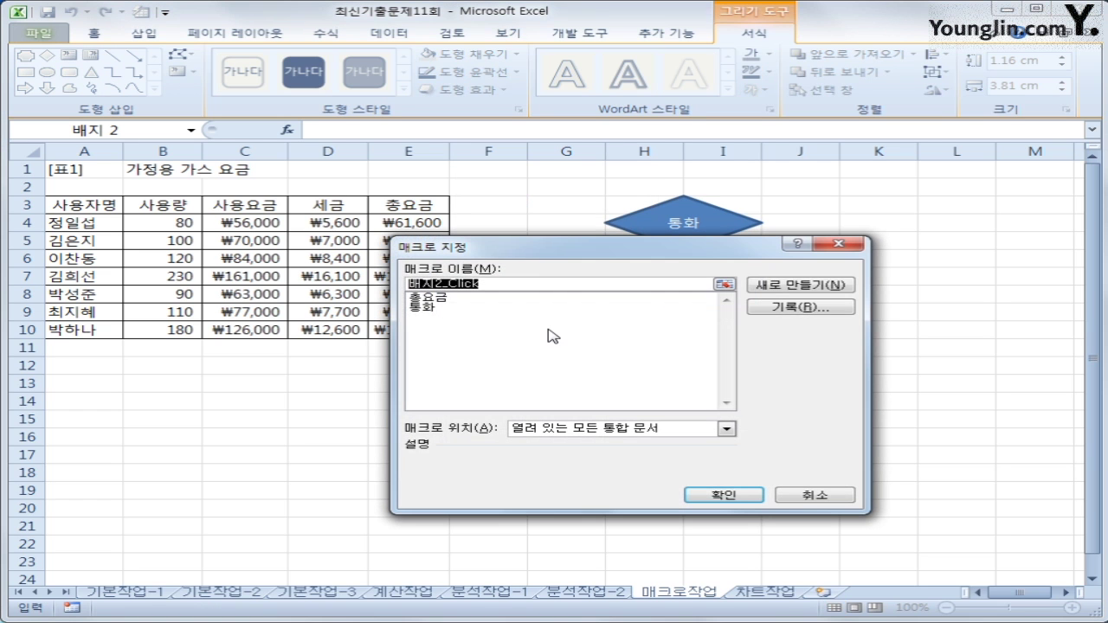
left_click(490, 300)
left_click(742, 495)
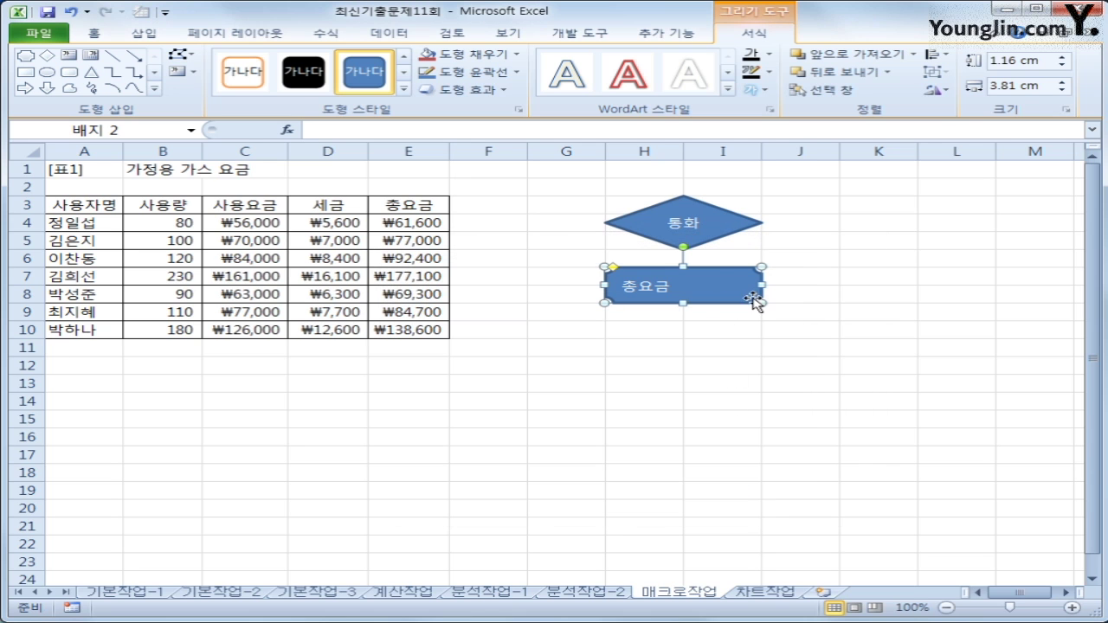
Step: Center the plaque's text horizontally and vertically, and deselect the shape
left_click(93, 35)
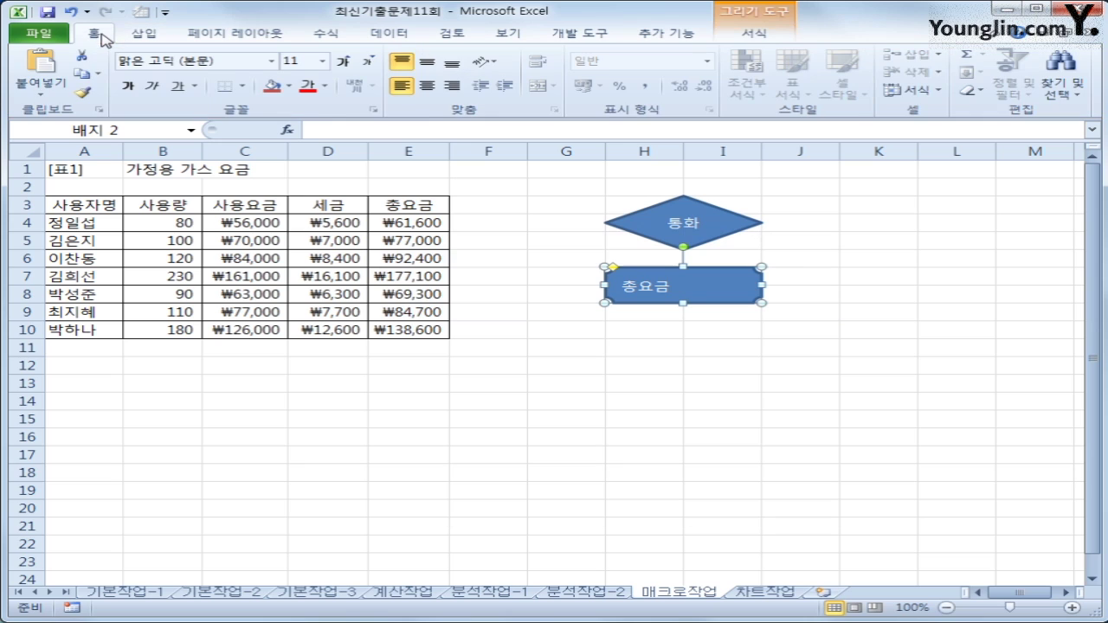
left_click(427, 87)
left_click(428, 64)
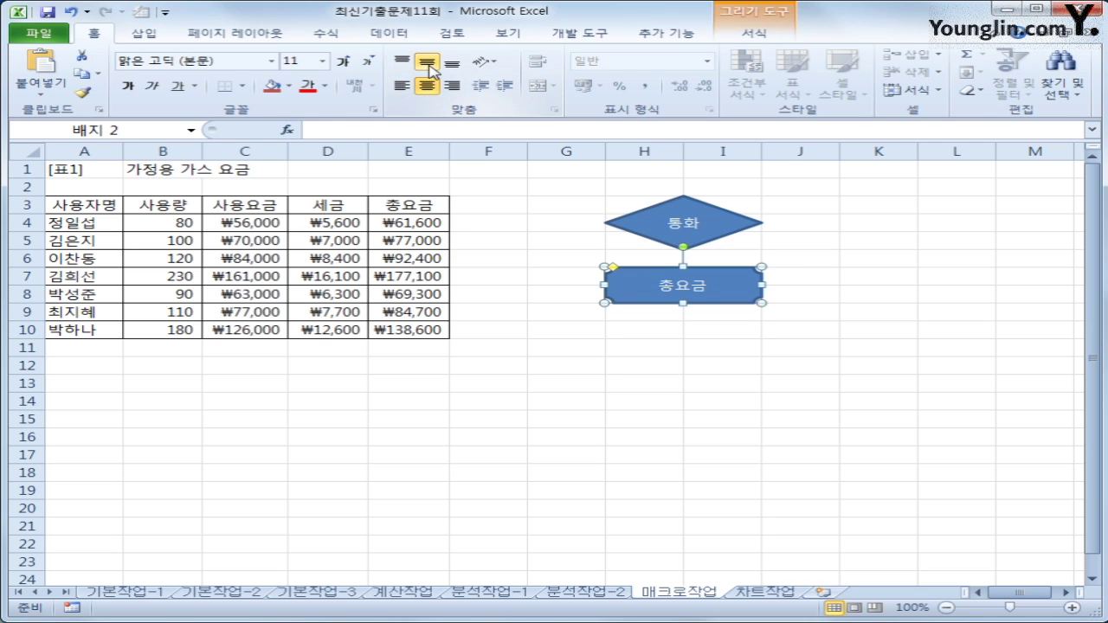
left_click(846, 374)
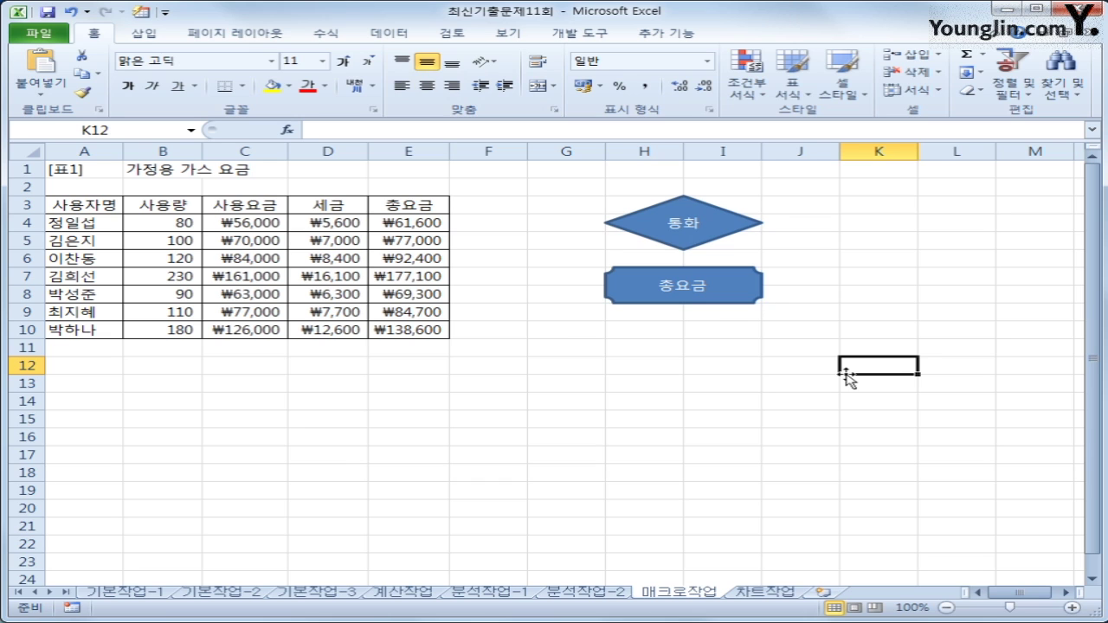
Step: On the 차트작업 sheet, copy the 주택예금 data in D3:D8 into the column chart as a new series
left_click(766, 592)
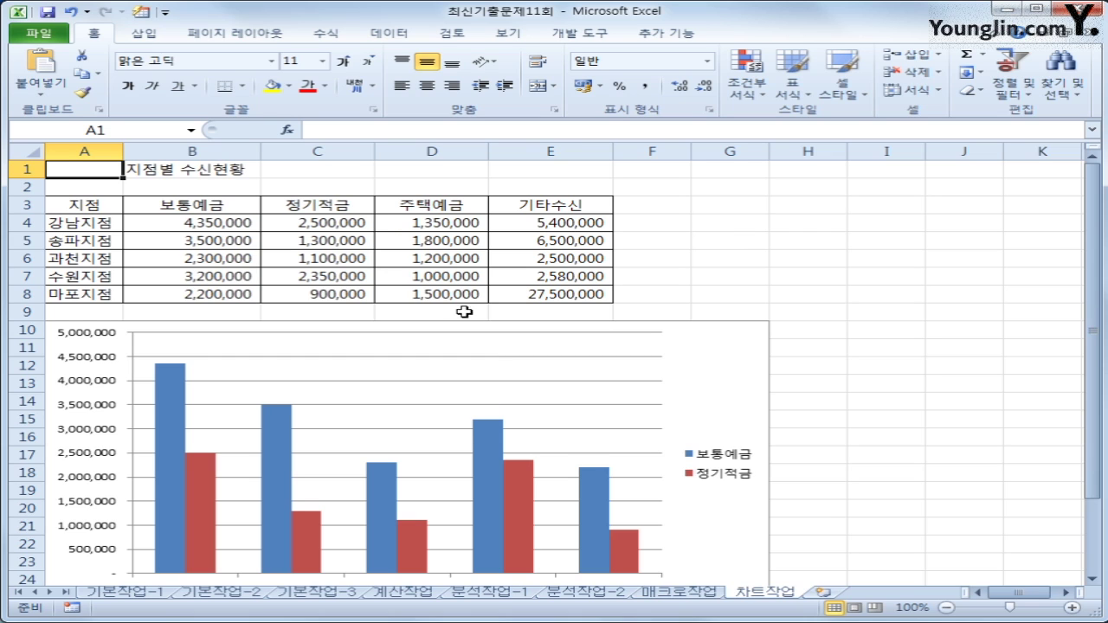
left_click(407, 206)
left_click_drag(407, 206, 407, 290)
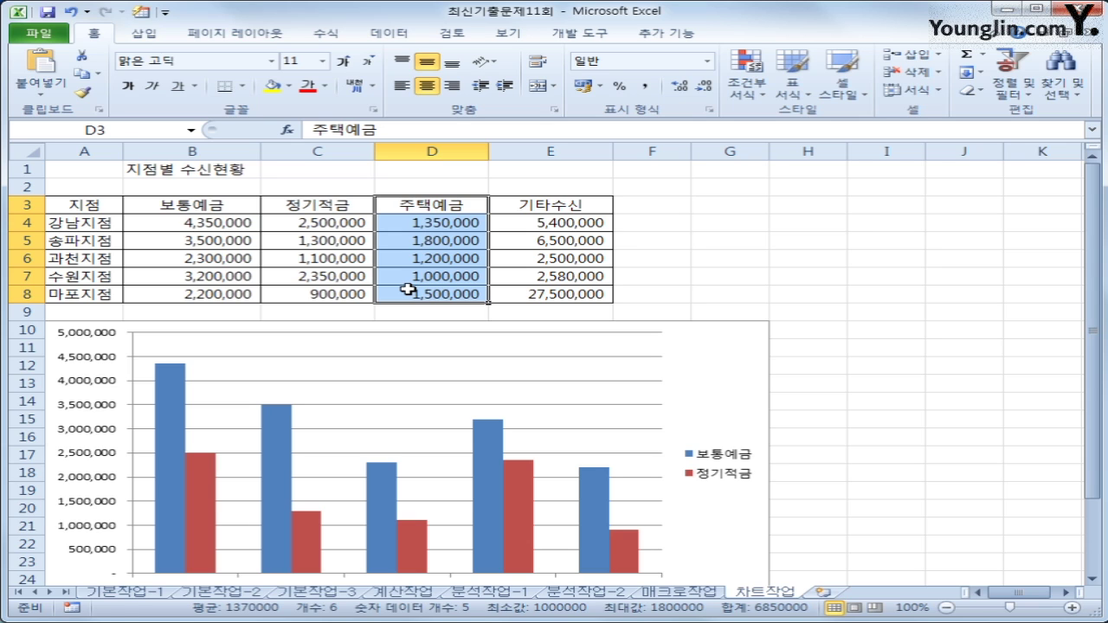
key("ctrl+c")
left_click(745, 365)
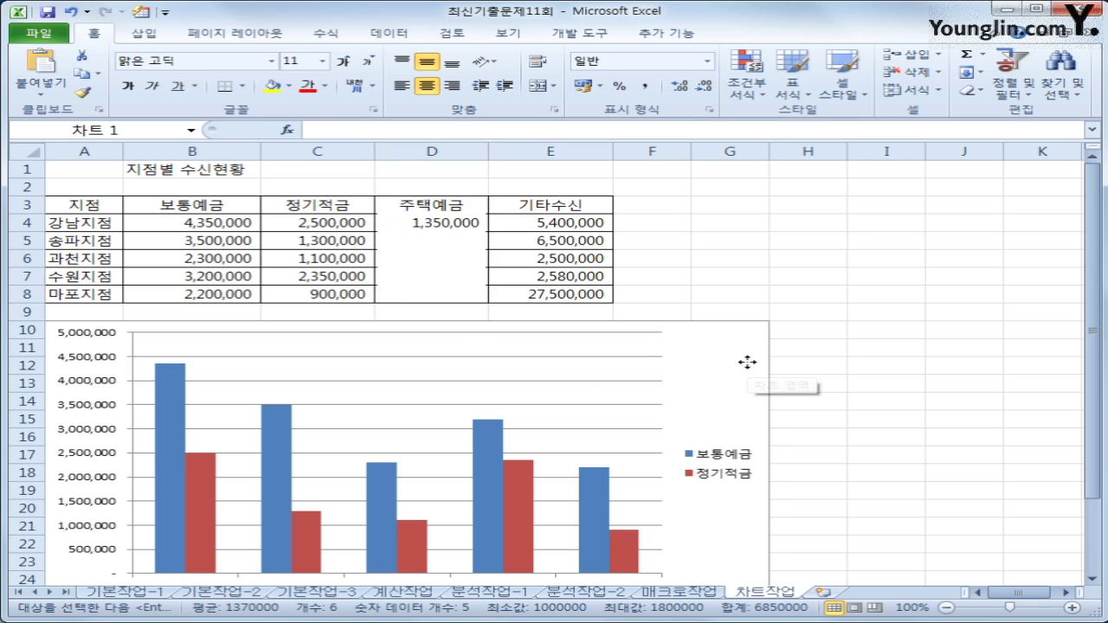
key("ctrl+v")
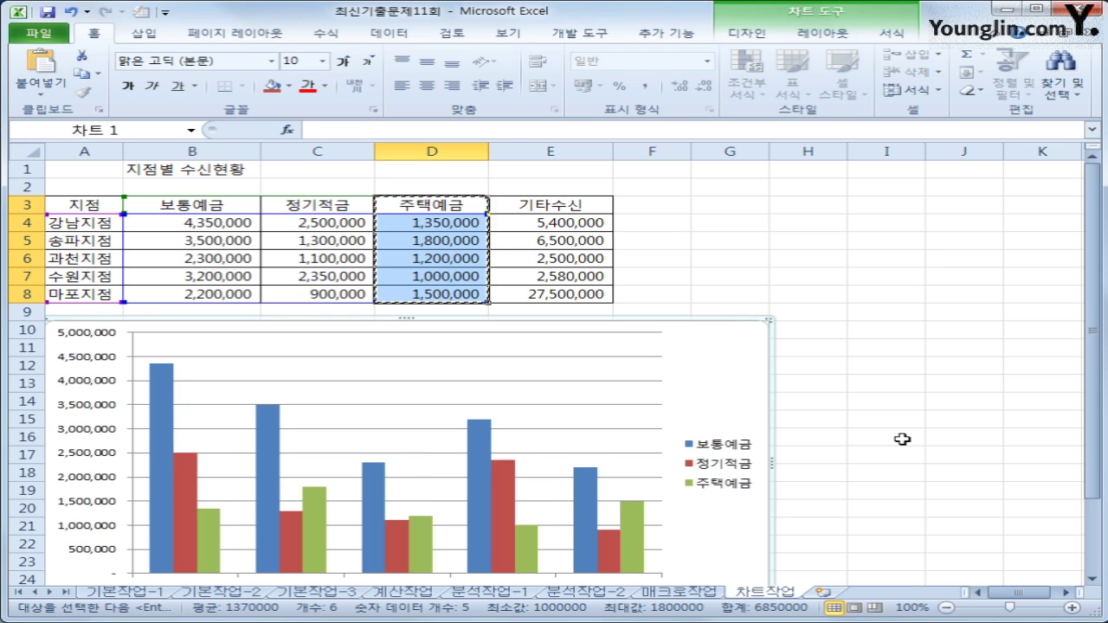
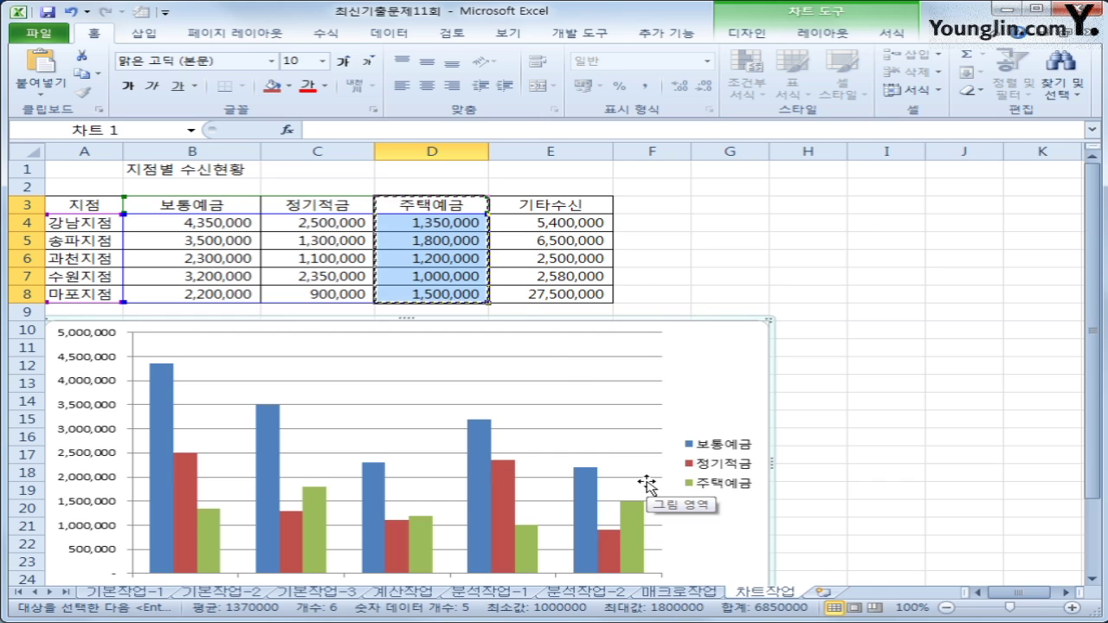
Step: Change the chart type of the 보통예금 series to a line with markers
scroll(648, 485, "down", 2)
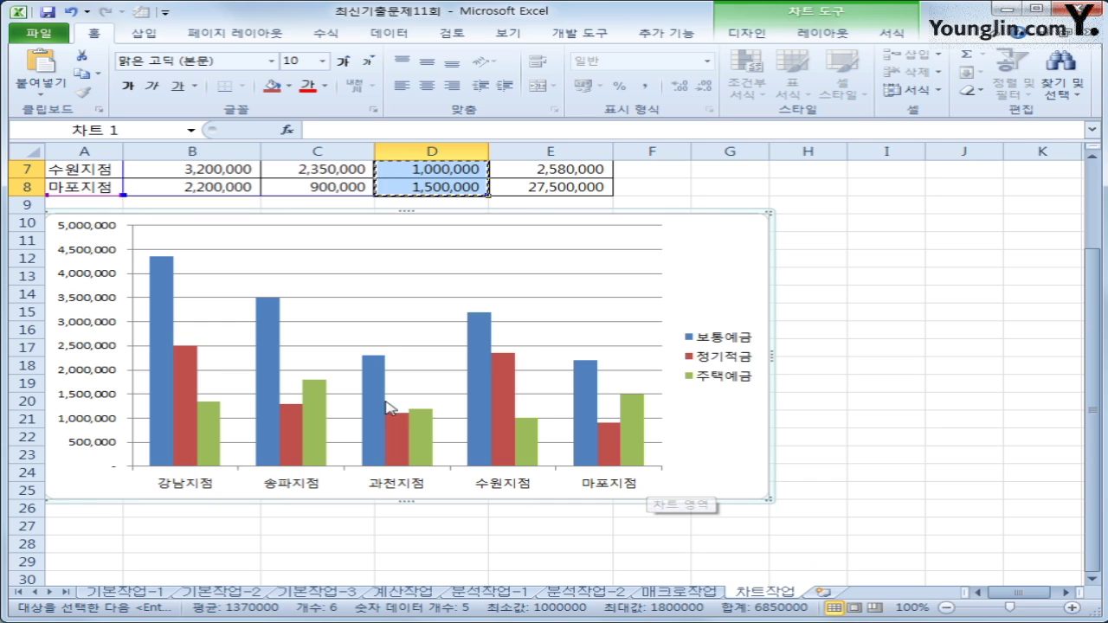
left_click(156, 288)
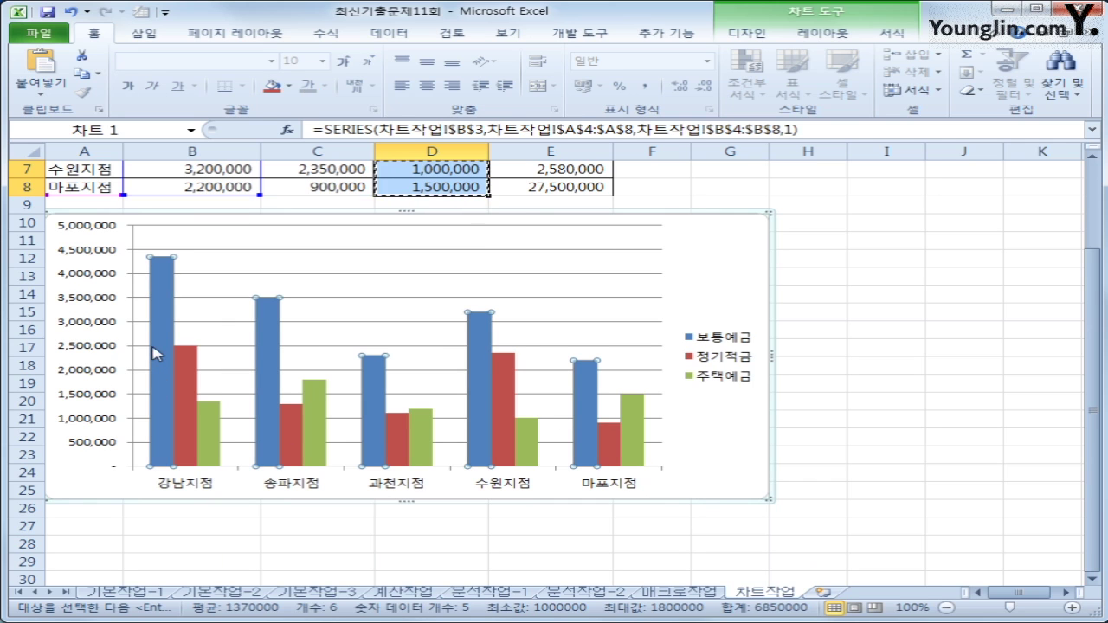
mouse_move(163, 355)
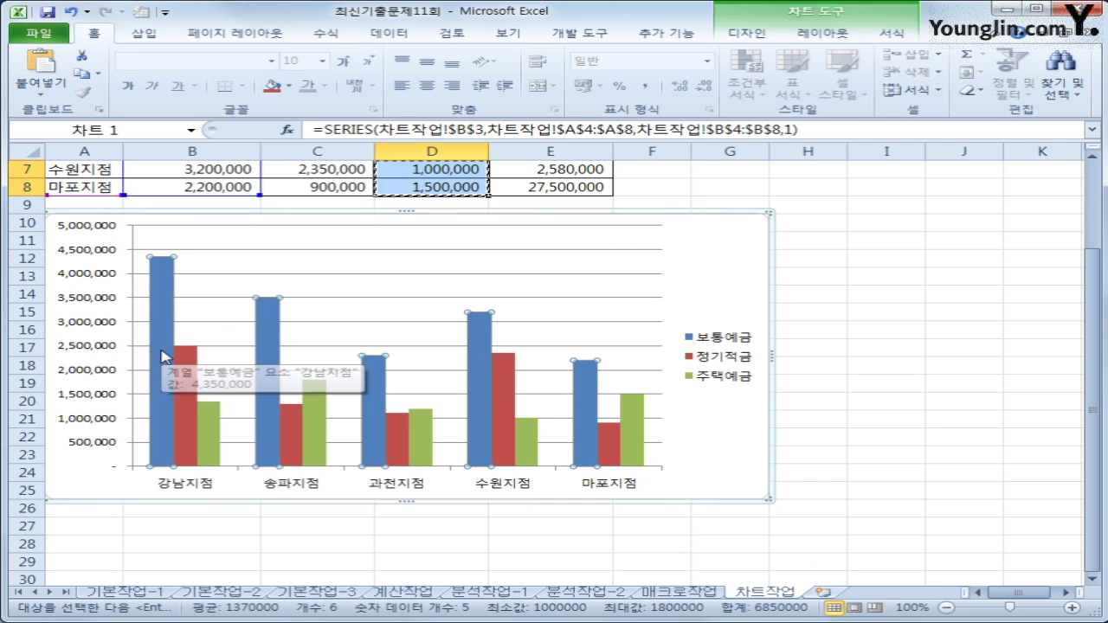
right_click(171, 289)
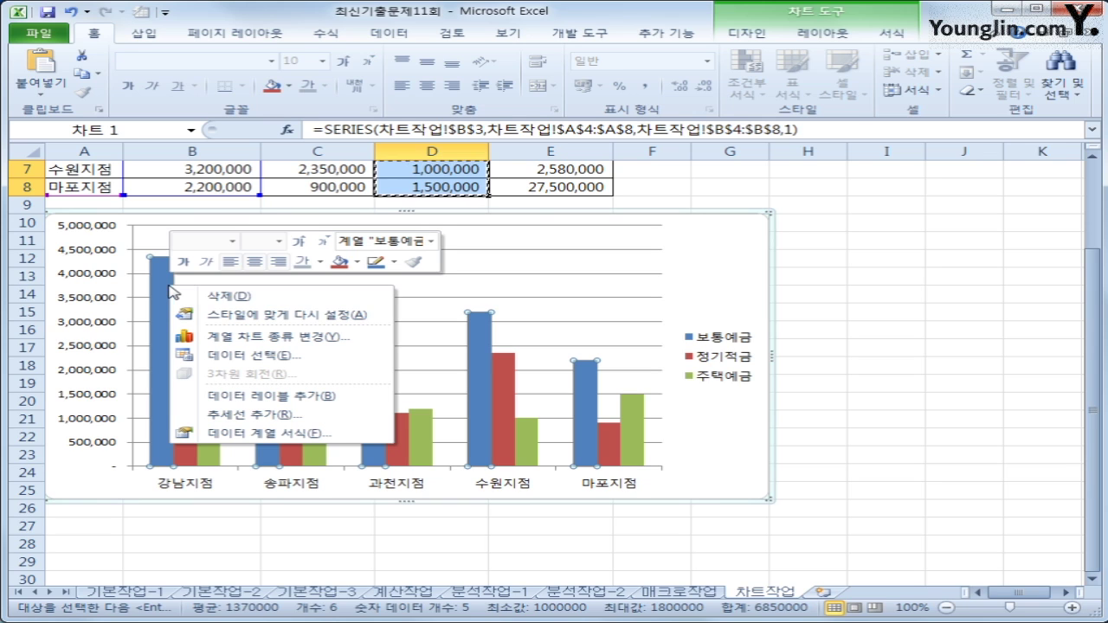
left_click(348, 338)
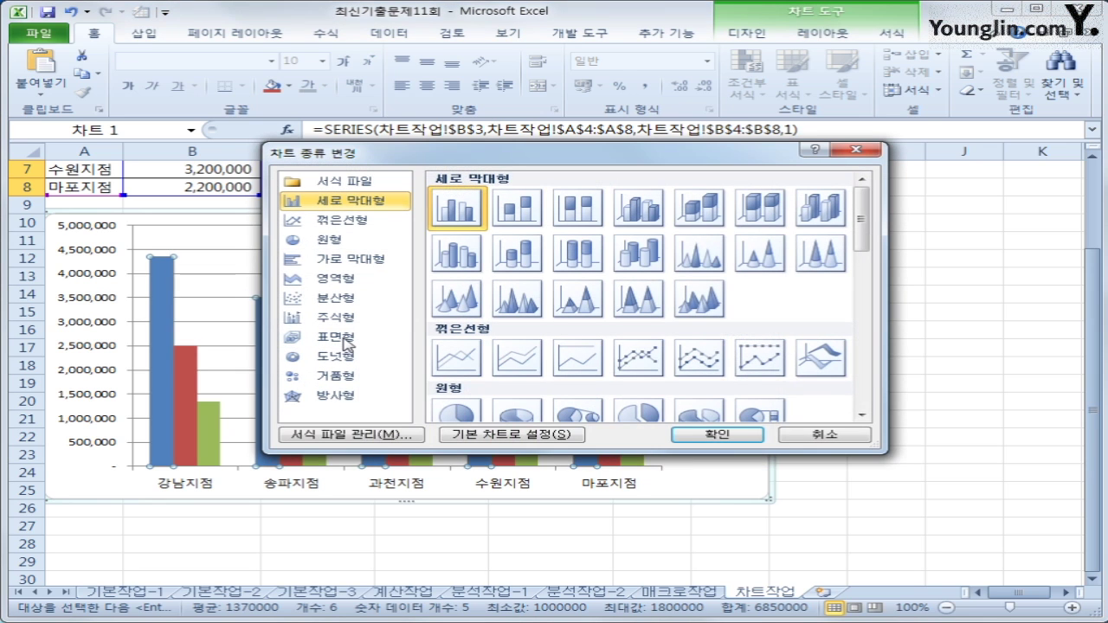
left_click(642, 378)
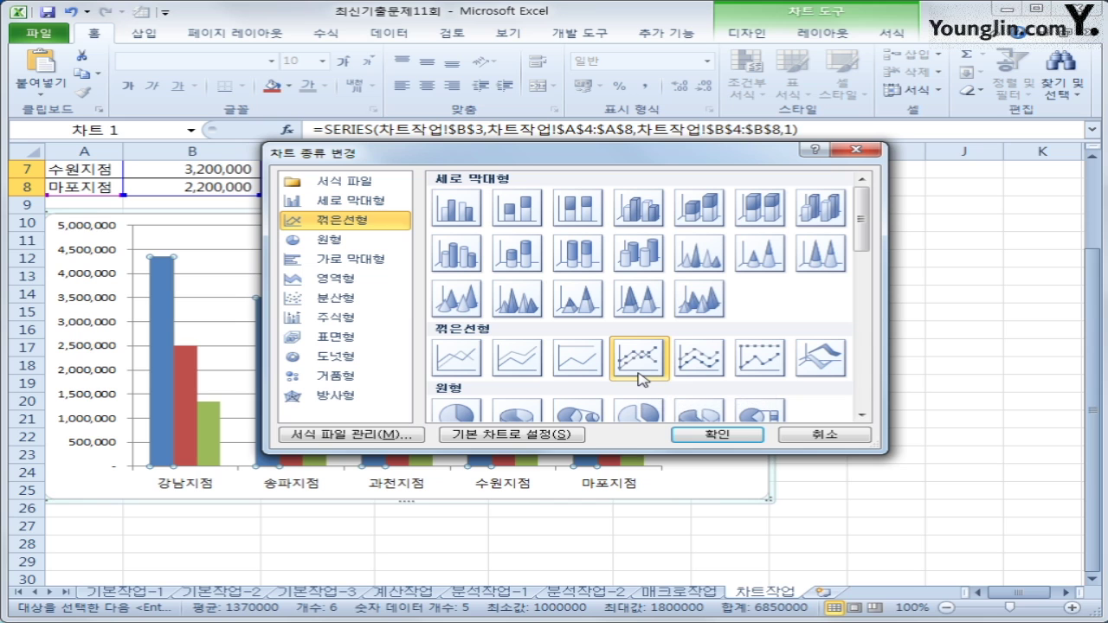
left_click(740, 436)
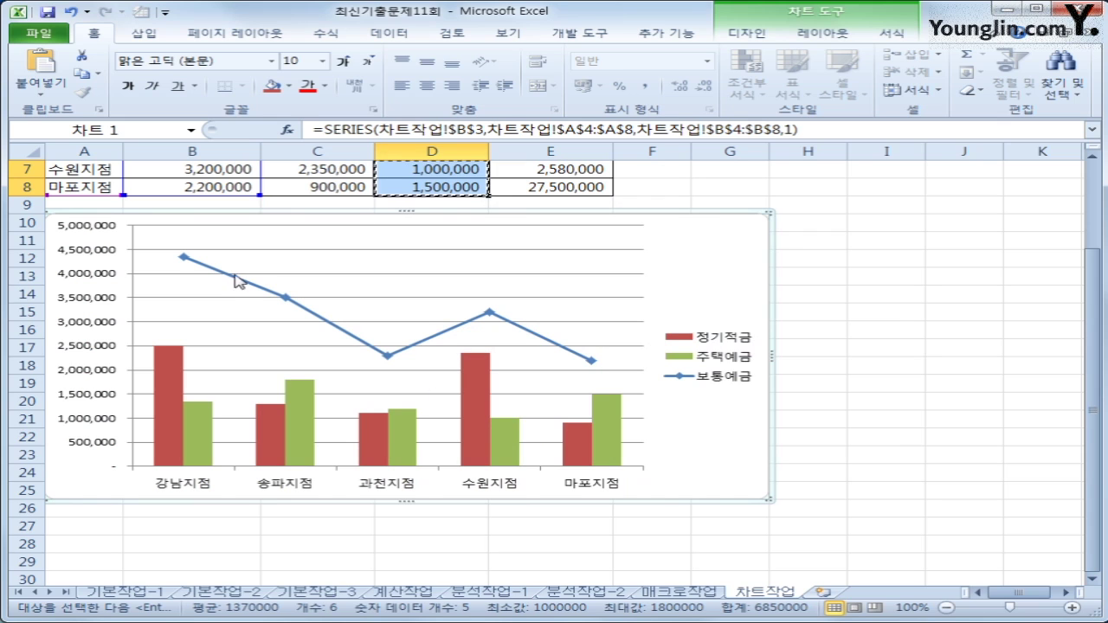
Step: Plot the 보통예금 line series on the secondary axis
left_click(183, 258)
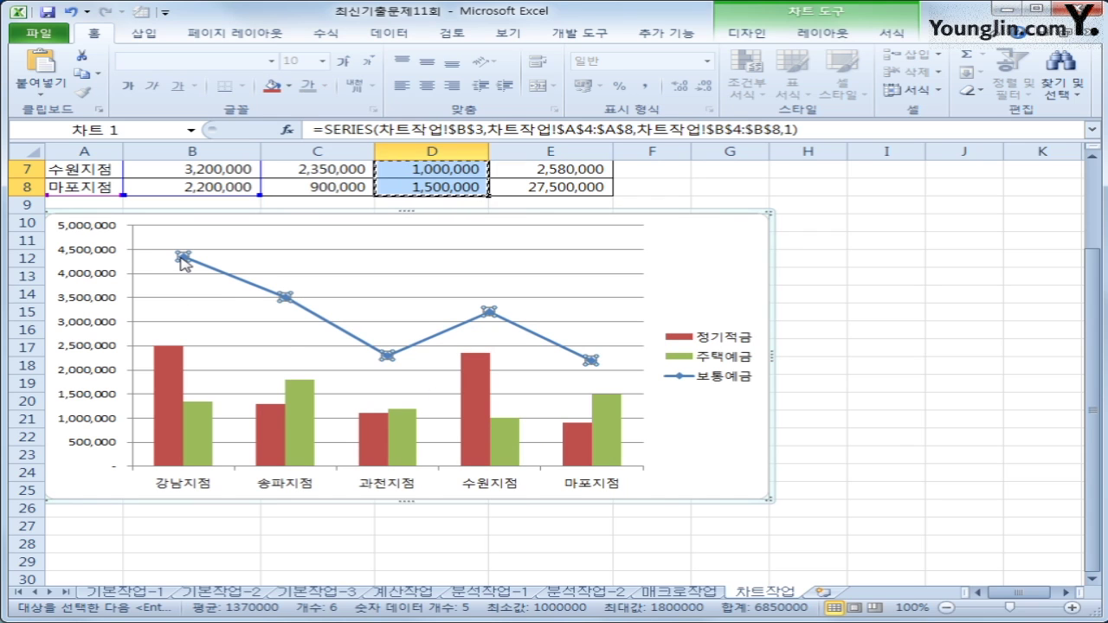
right_click(183, 258)
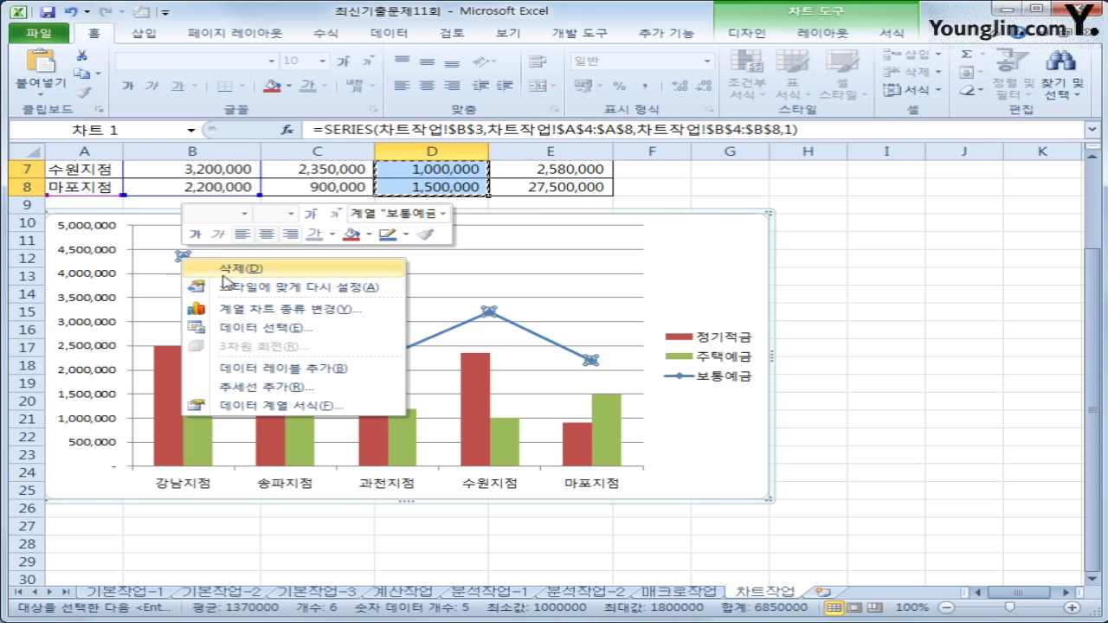
left_click(267, 404)
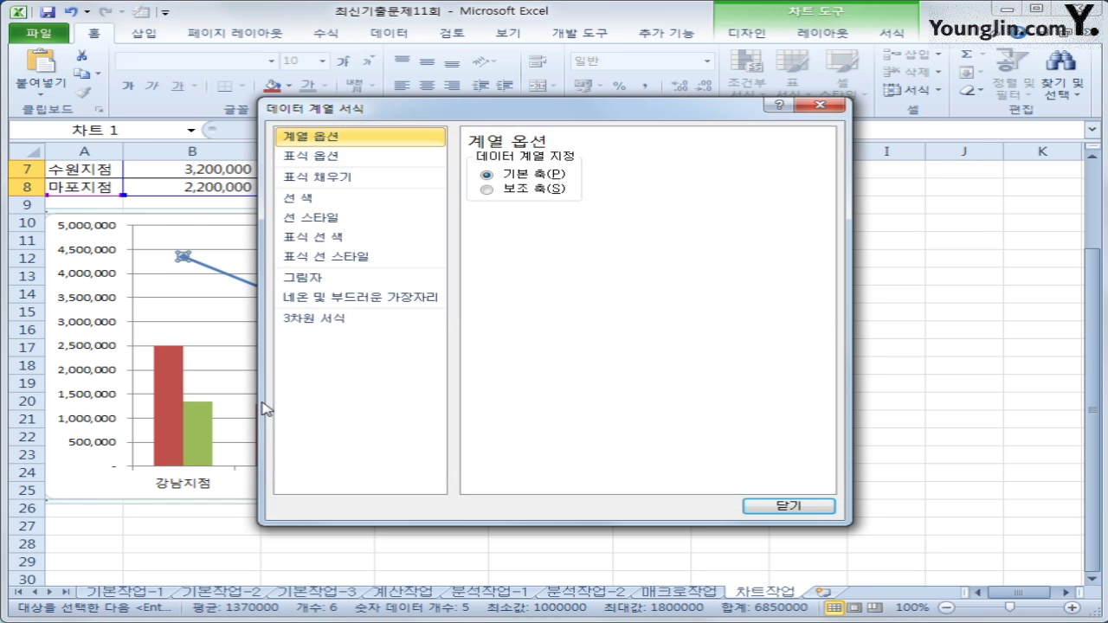
left_click(525, 191)
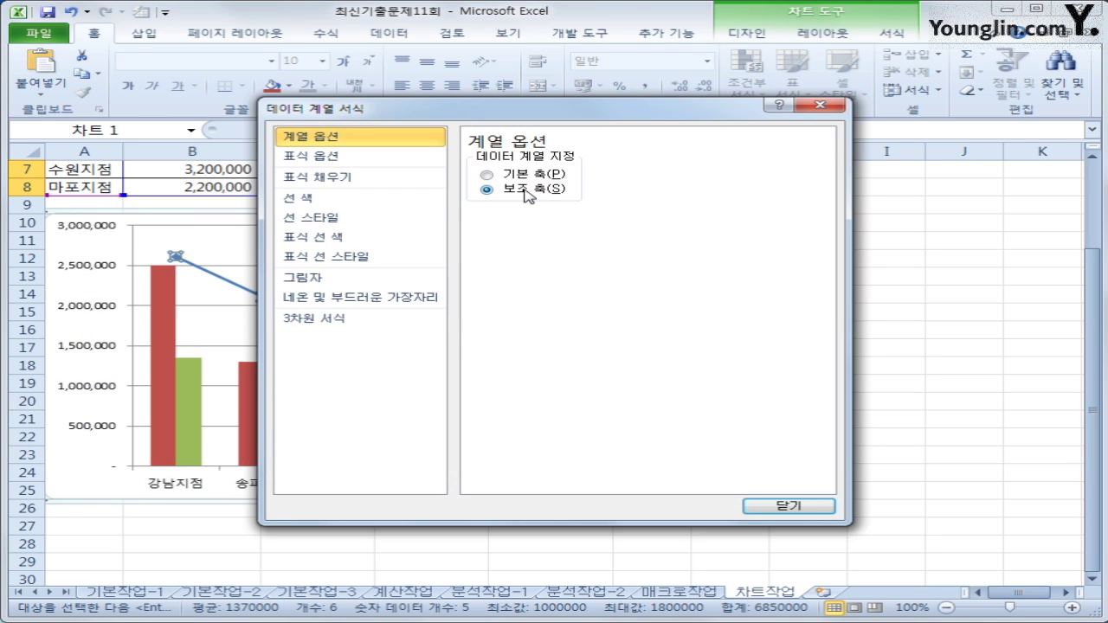
left_click(781, 506)
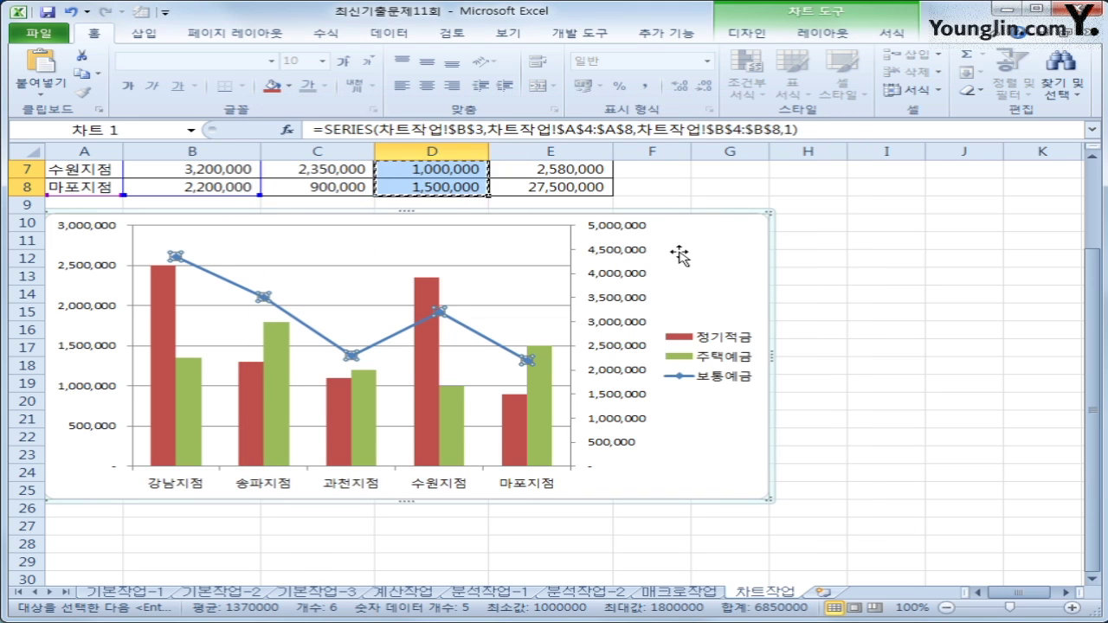
Step: Add a chart title above the chart reading 지점별 수신현황
left_click(822, 37)
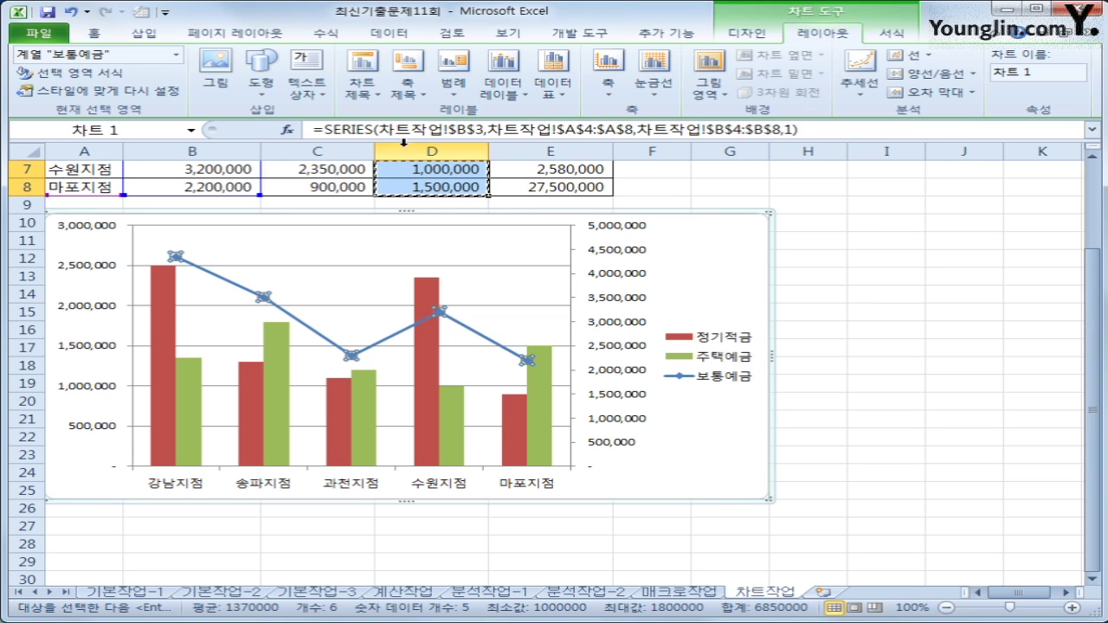
left_click(363, 85)
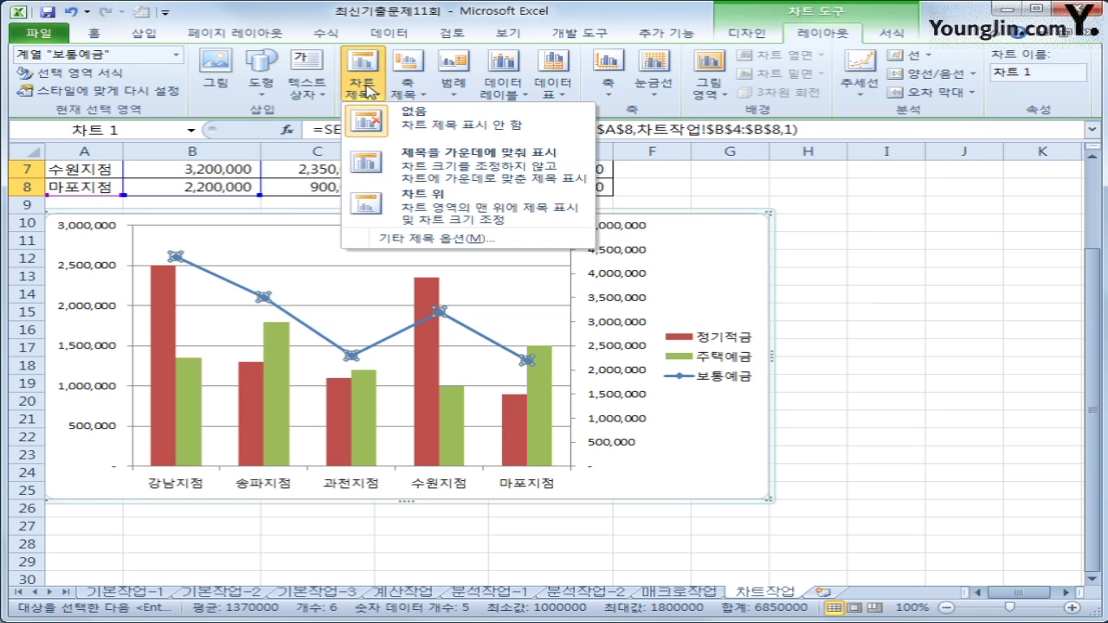
left_click(442, 221)
left_click(435, 244)
left_click_drag(352, 240, 451, 251)
type("지")
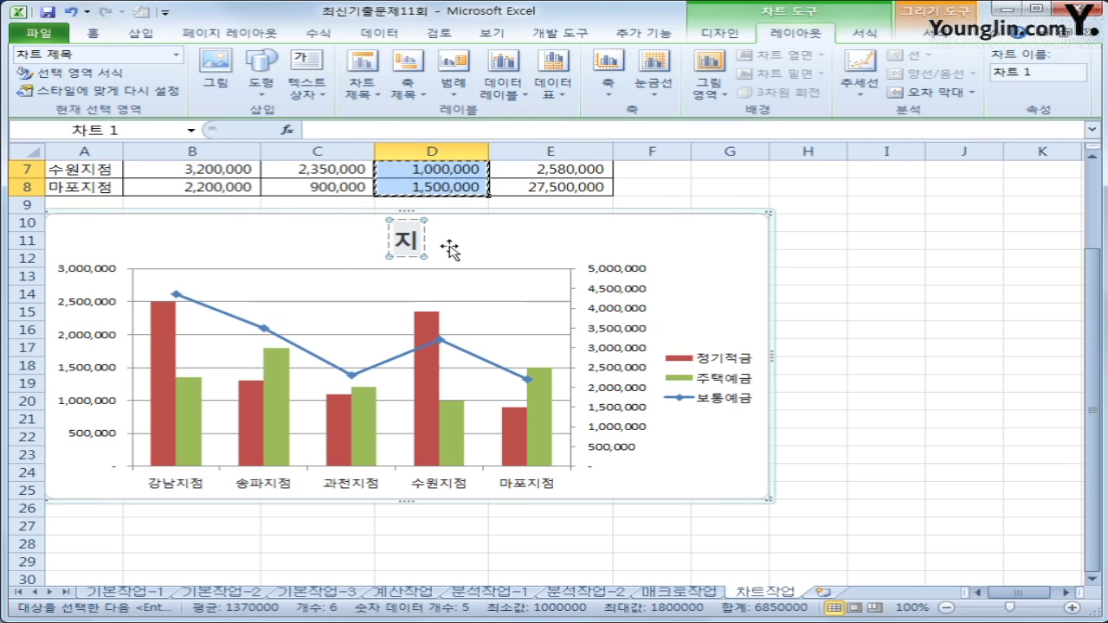
type("점별수신현황")
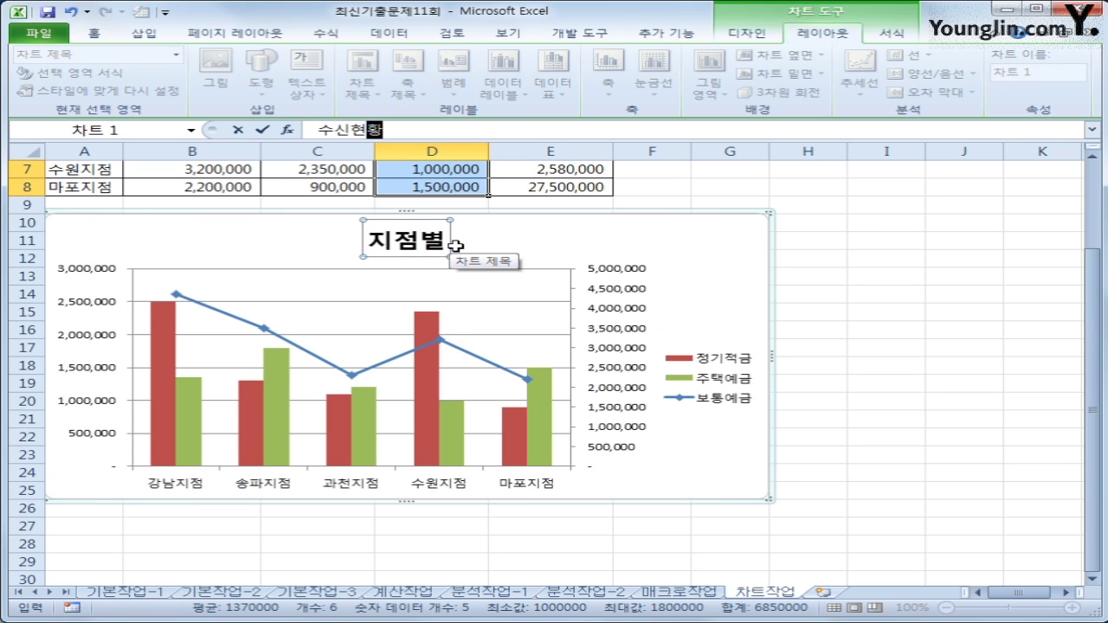
key("Return")
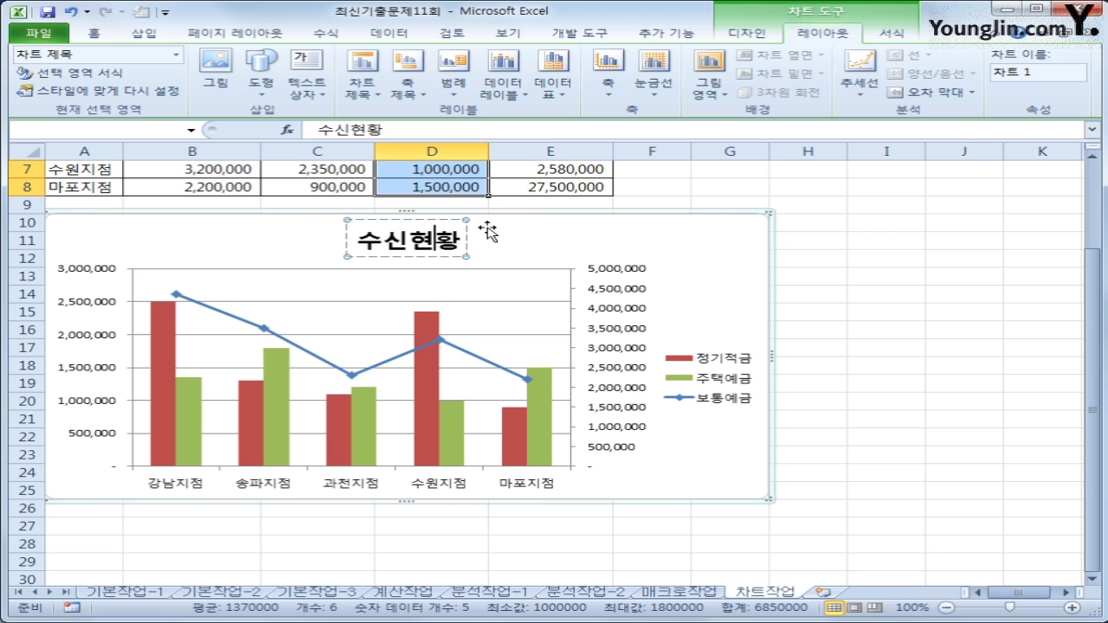
type("짖")
type("점별")
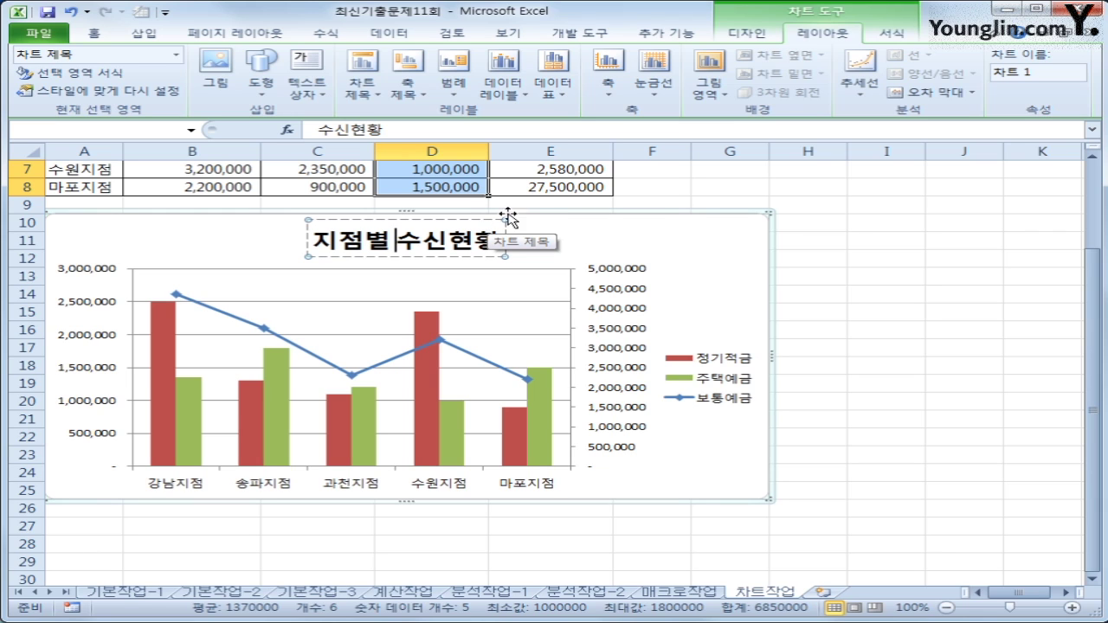
left_click(472, 221)
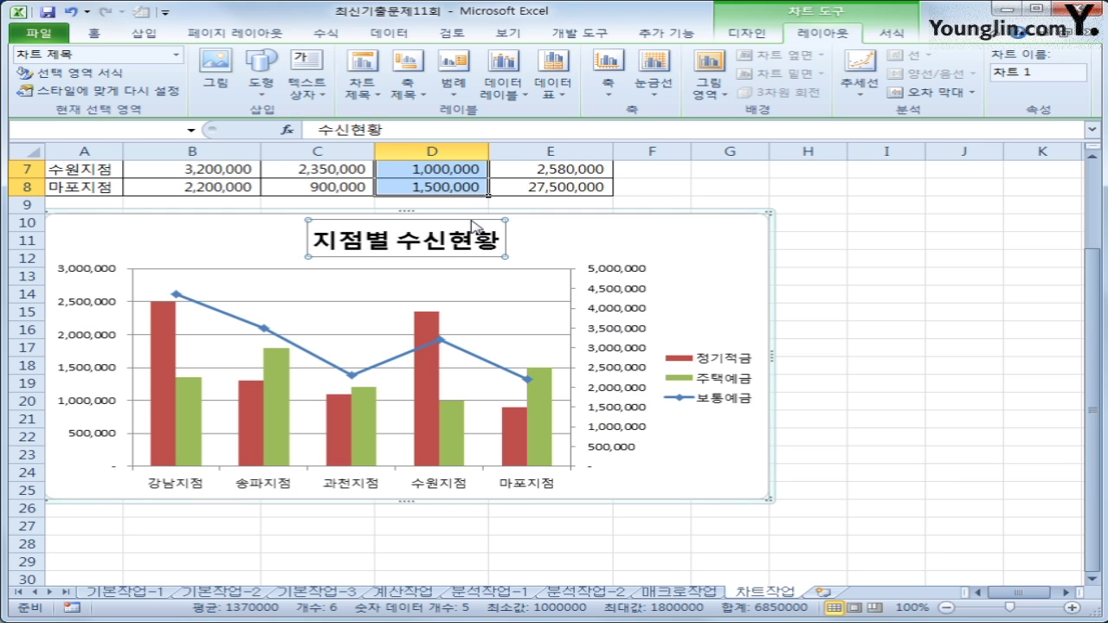
Step: Set the chart title's font to 궁서체 at size 15
left_click(92, 33)
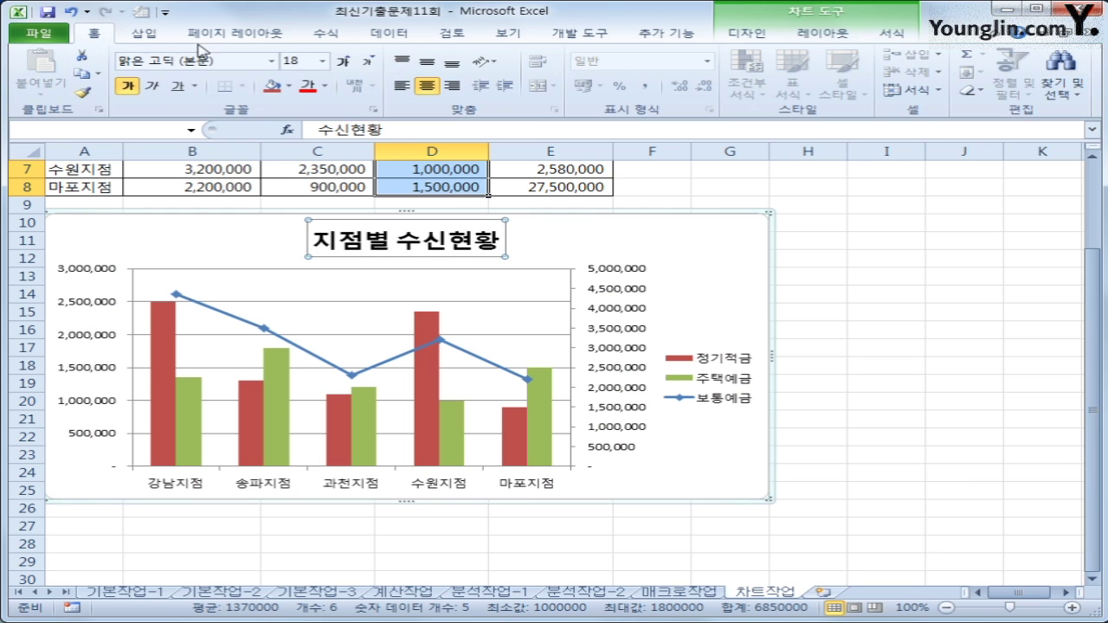
left_click(254, 61)
type("궁서체")
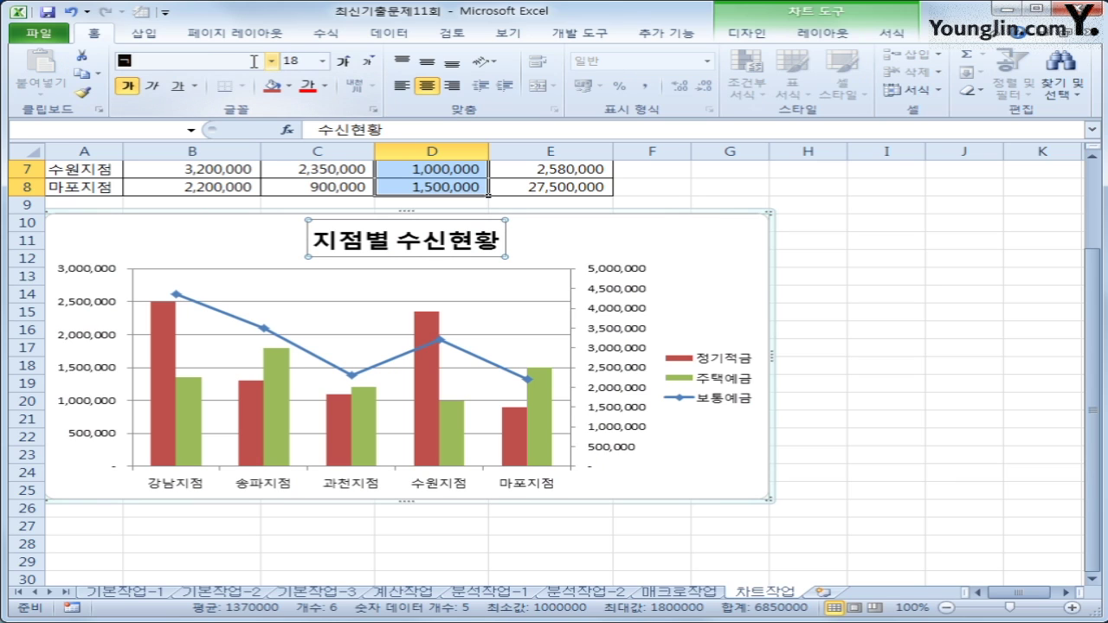
key("Return")
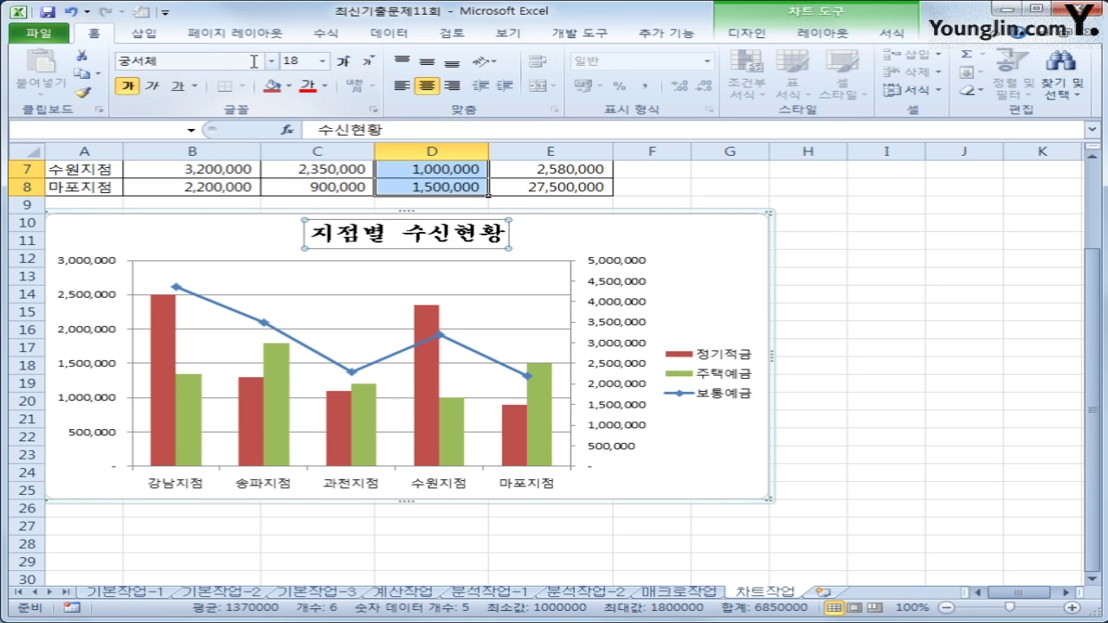
left_click(289, 61)
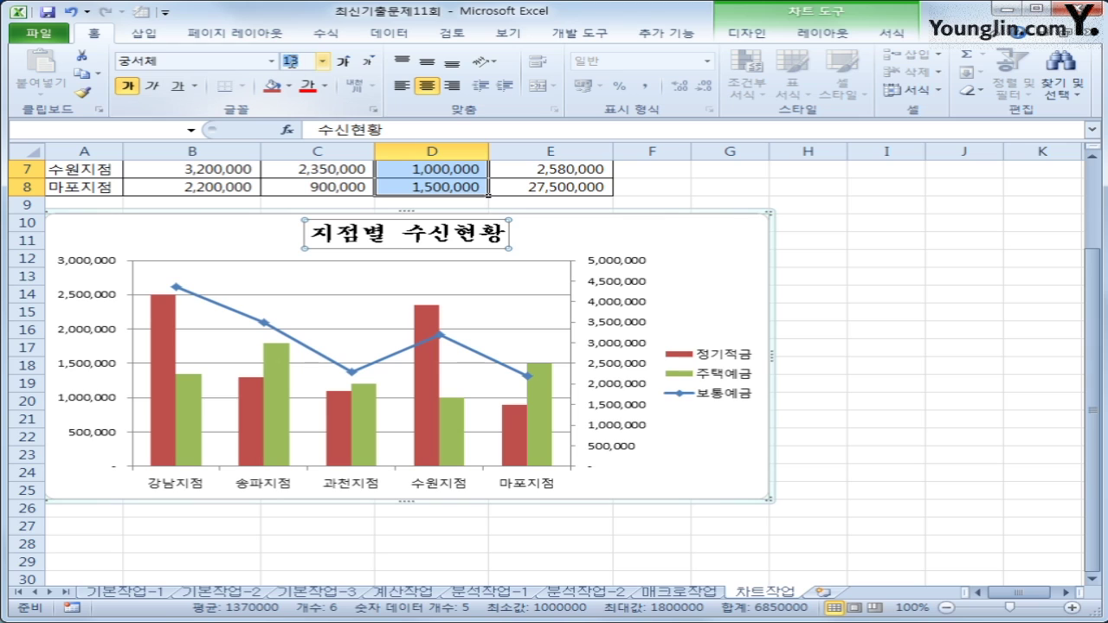
key("Return")
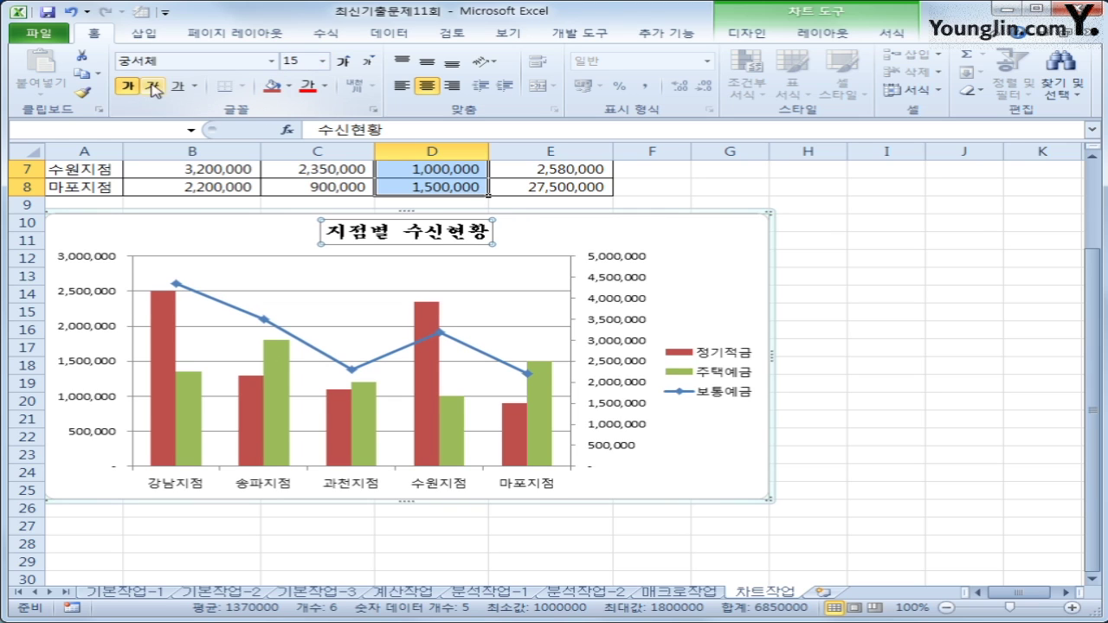
Step: Apply a double underline to the chart title
left_click(197, 87)
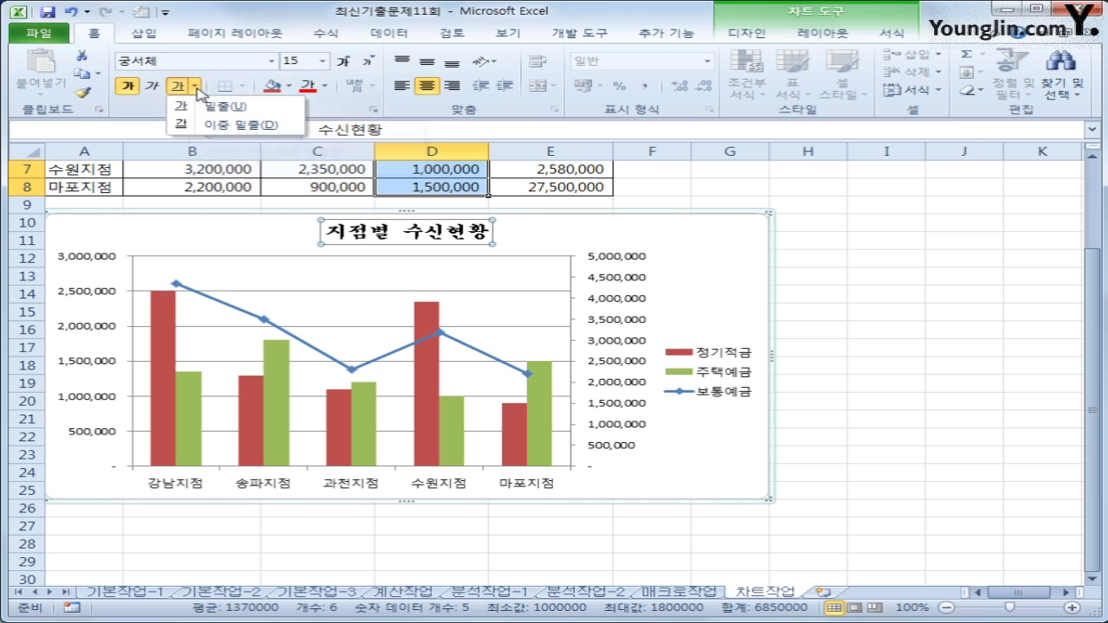
left_click(218, 122)
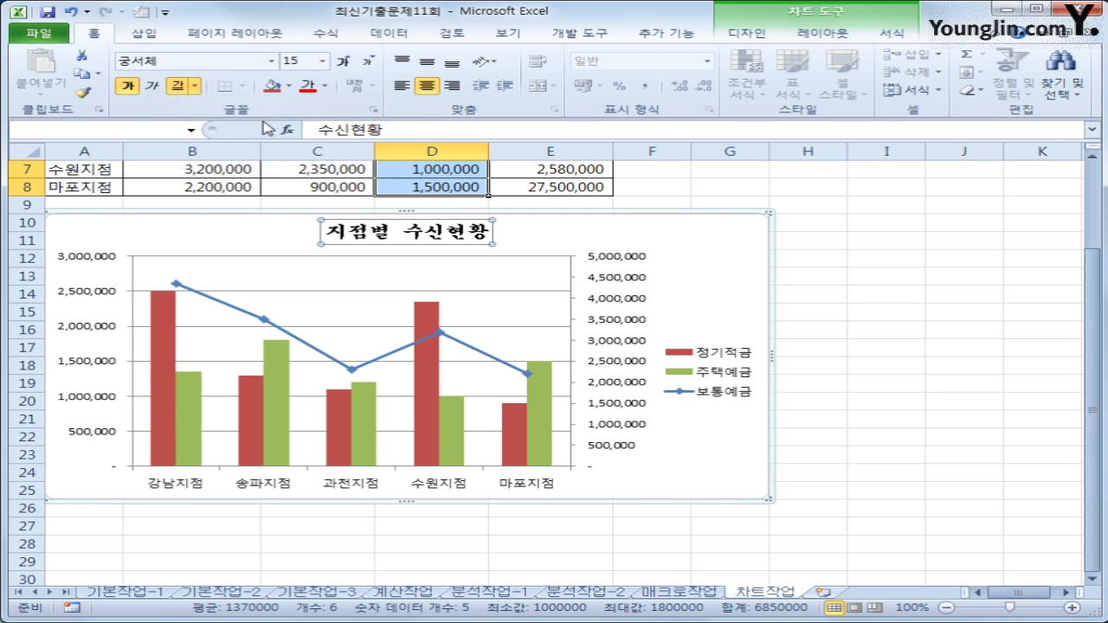
left_click(515, 234)
left_click(479, 246)
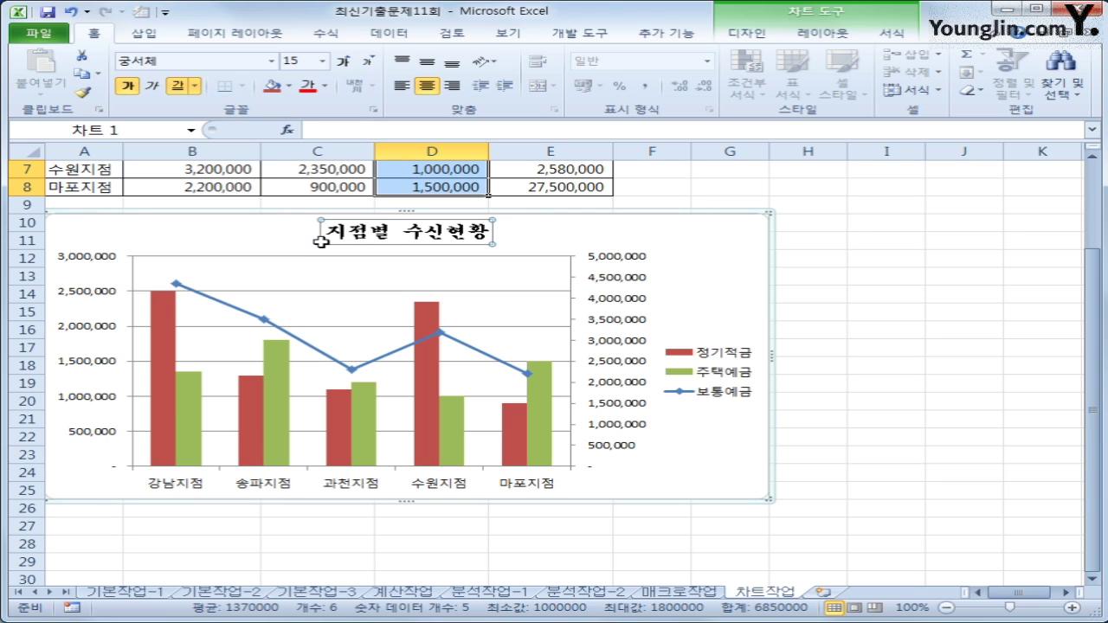
left_click(196, 85)
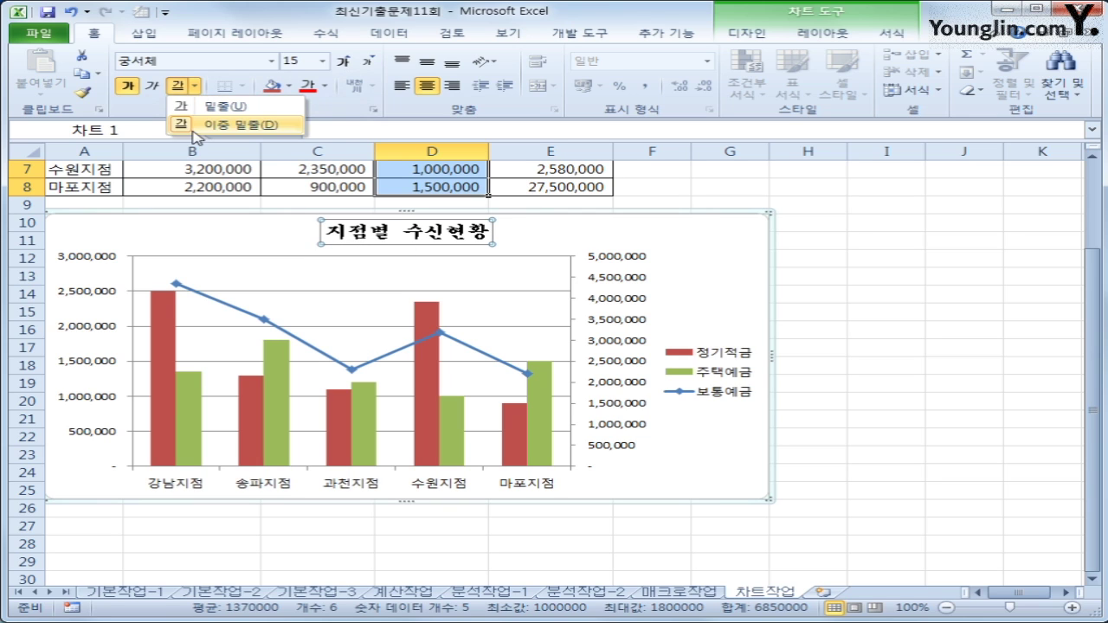
left_click(194, 127)
left_click(550, 246)
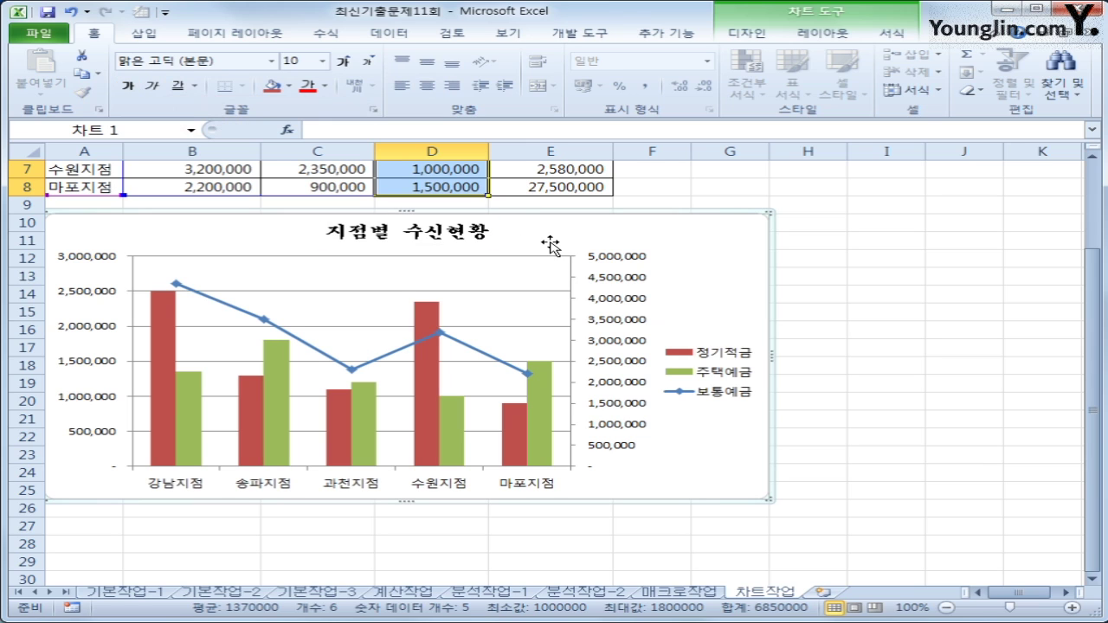
left_click(482, 236)
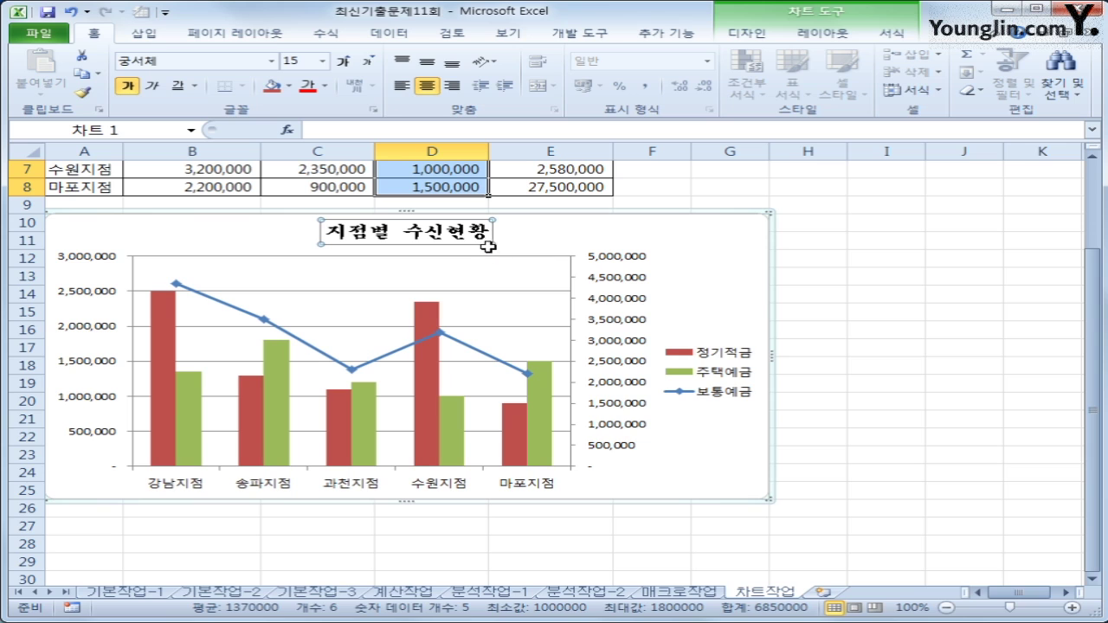
left_click(195, 85)
left_click(200, 126)
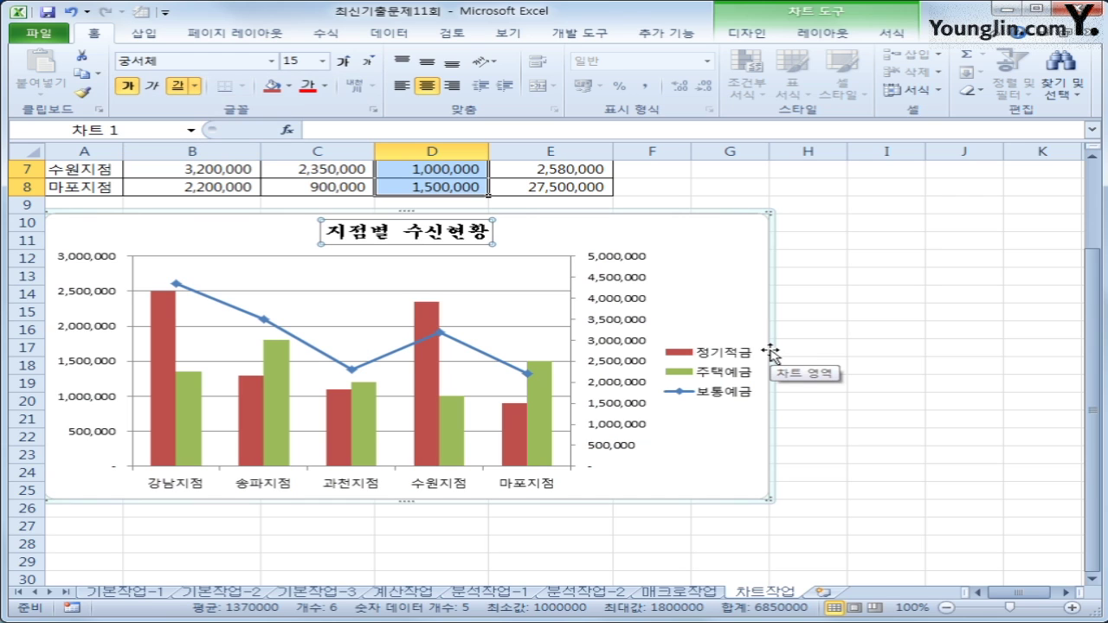
Step: Lower the plot area's upper edge slightly, undo that resize, and reselect the chart title
left_click(316, 263)
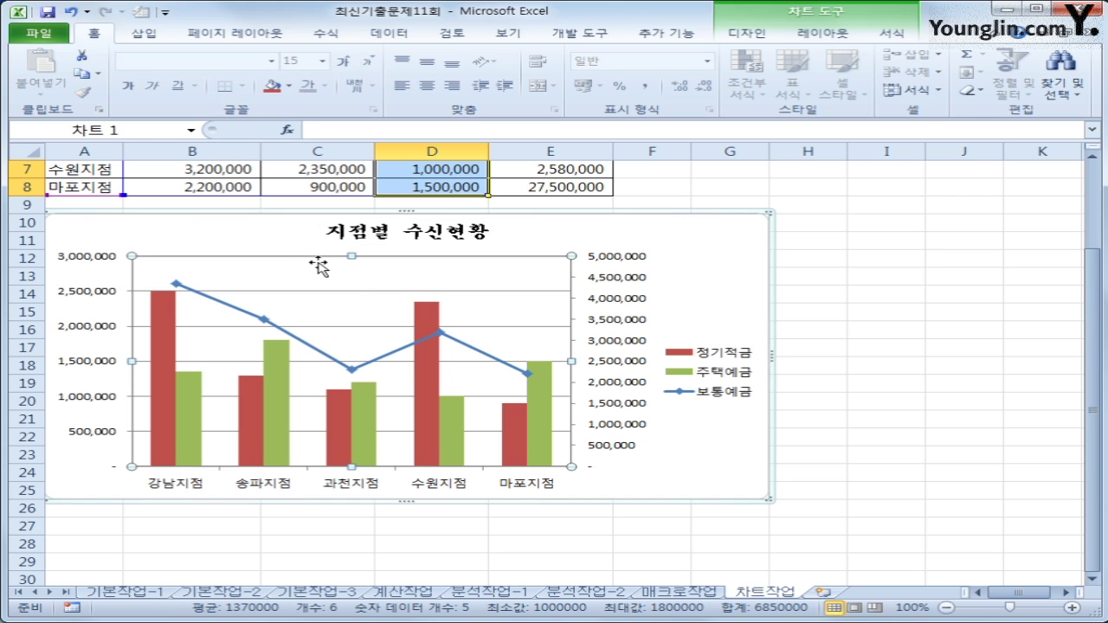
left_click(342, 249)
left_click(342, 245)
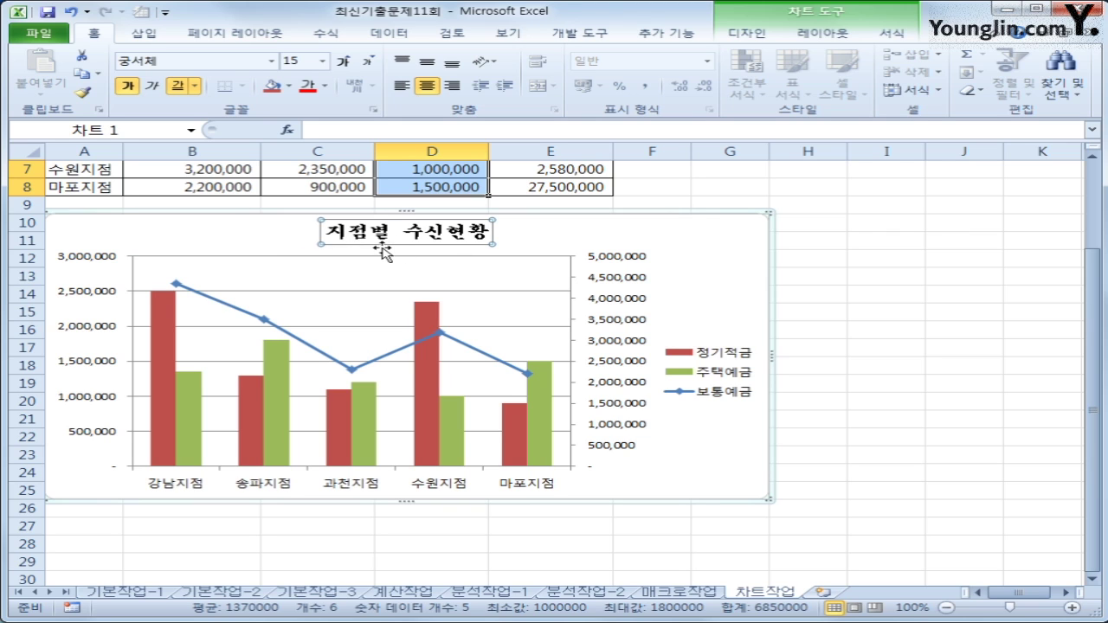
left_click(379, 277)
left_click_drag(354, 254, 353, 264)
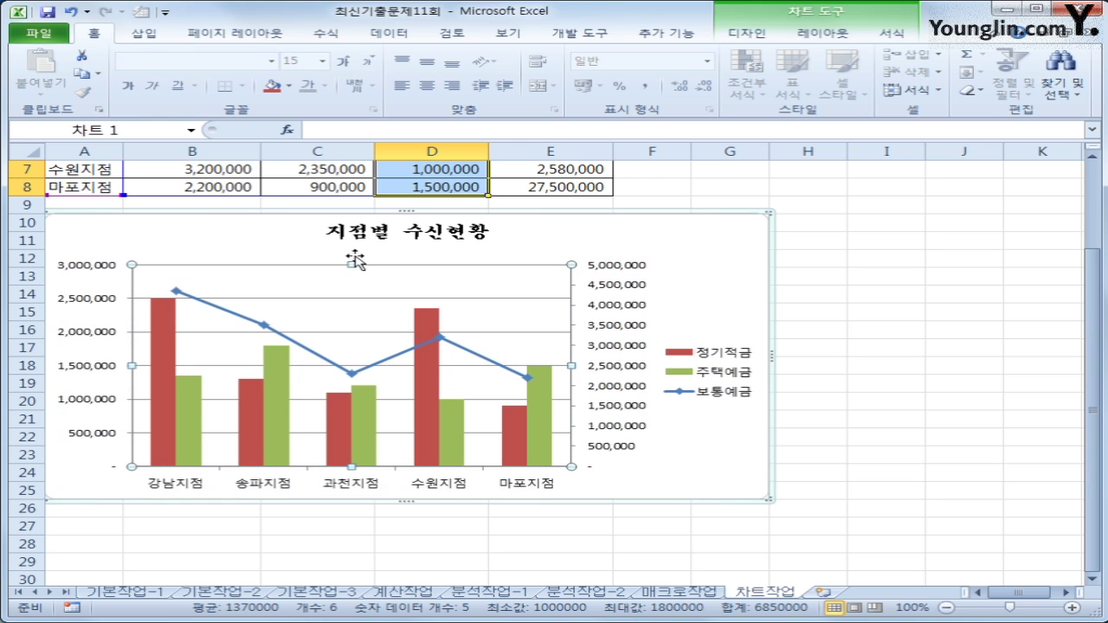
left_click(71, 11)
left_click(427, 234)
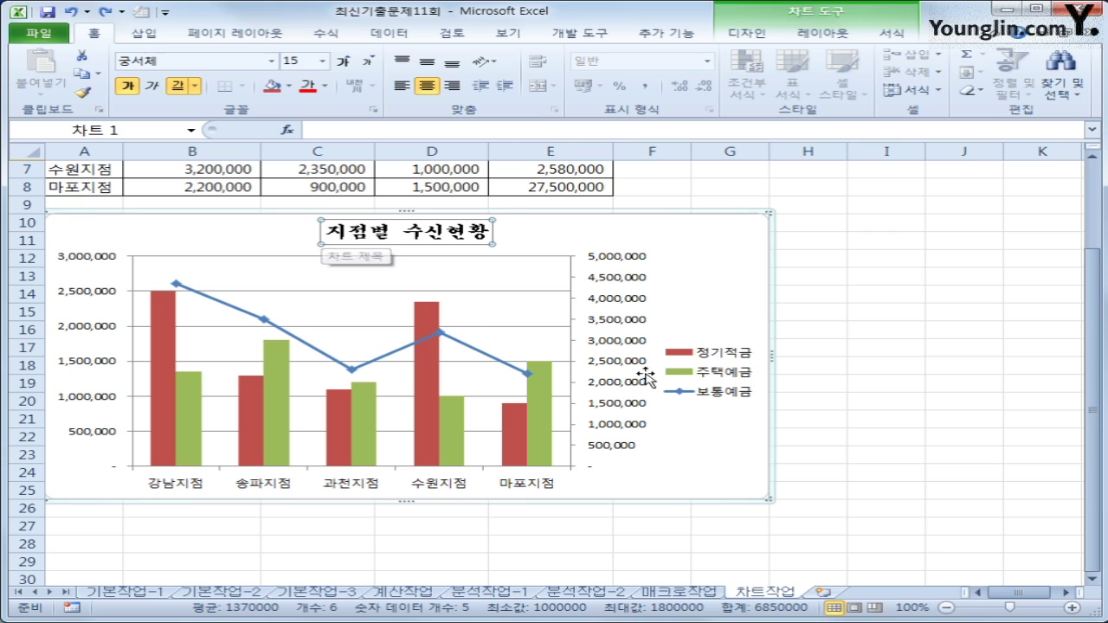
Step: Set the chart legend's font to 궁서 at size 11
left_click(702, 383)
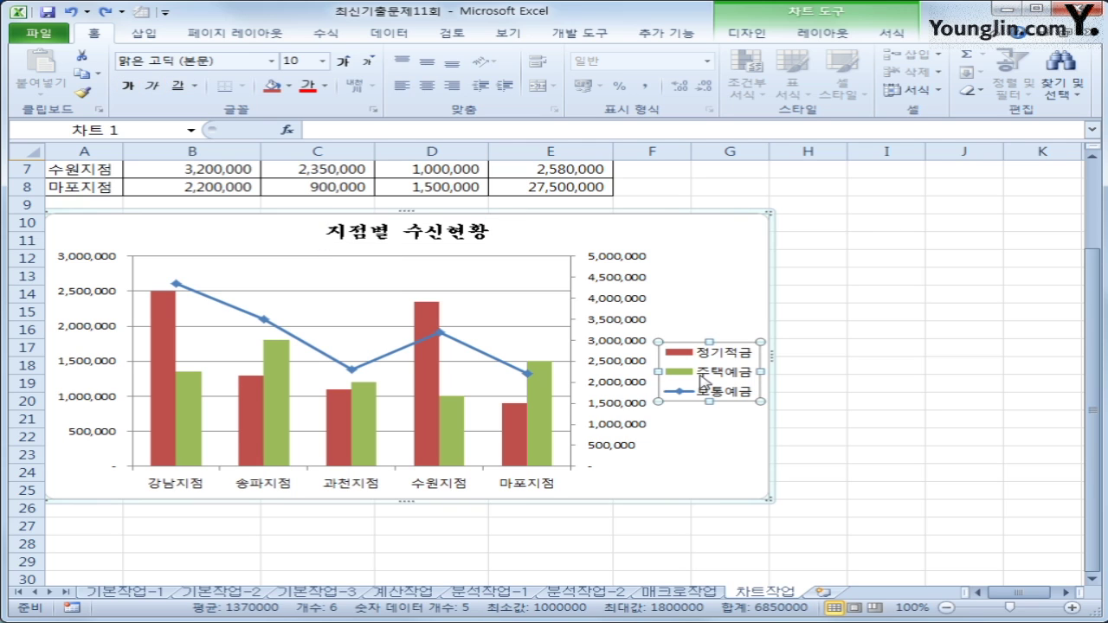
left_click(225, 58)
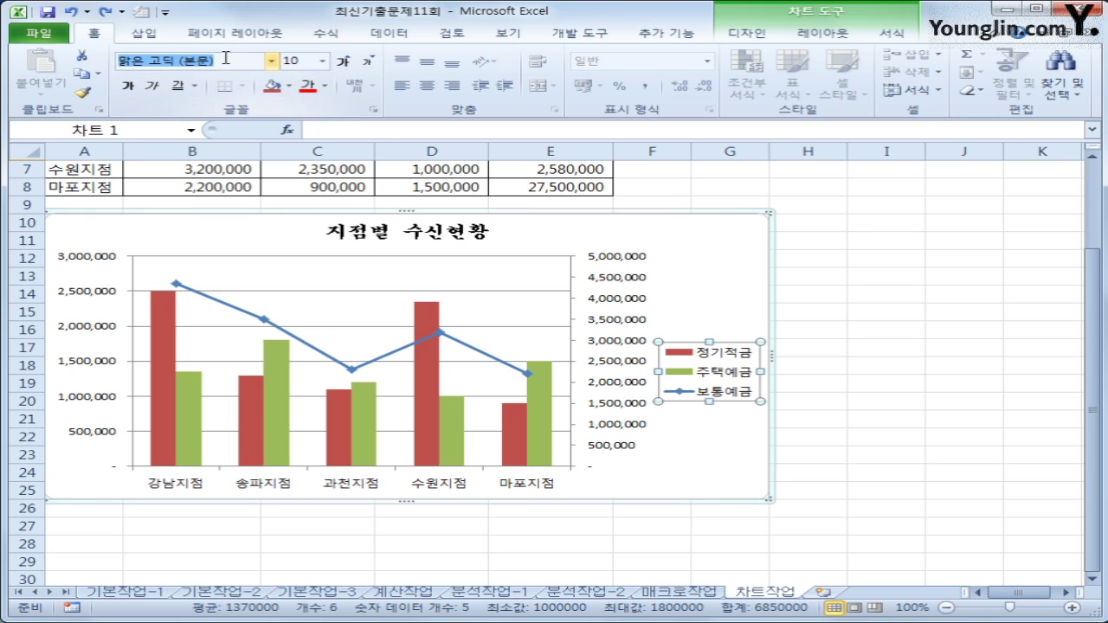
type("궁서")
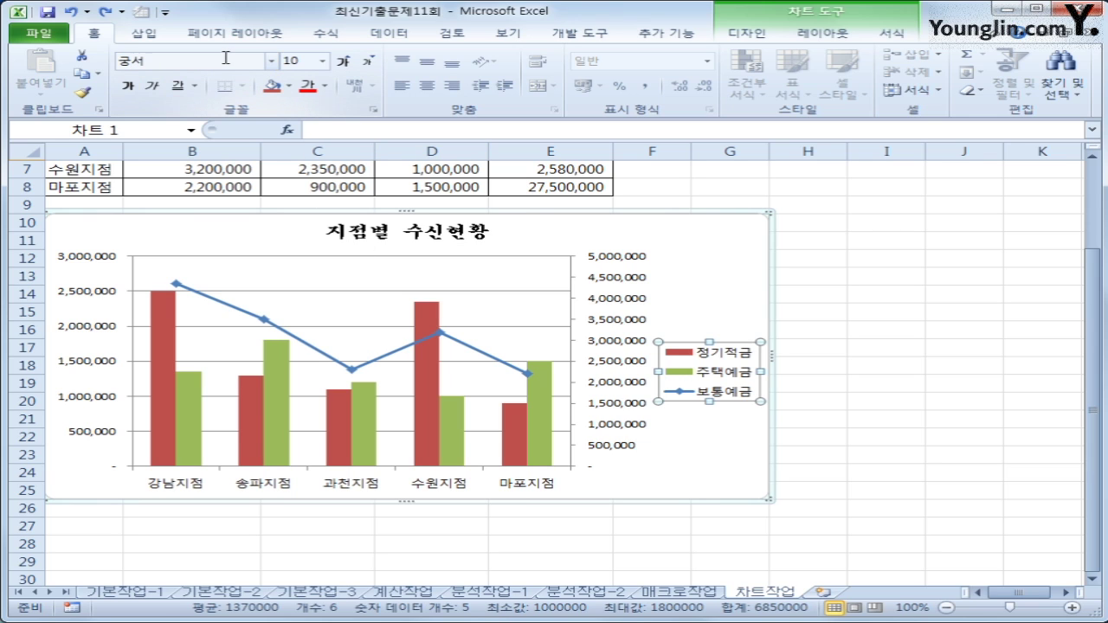
key("Return")
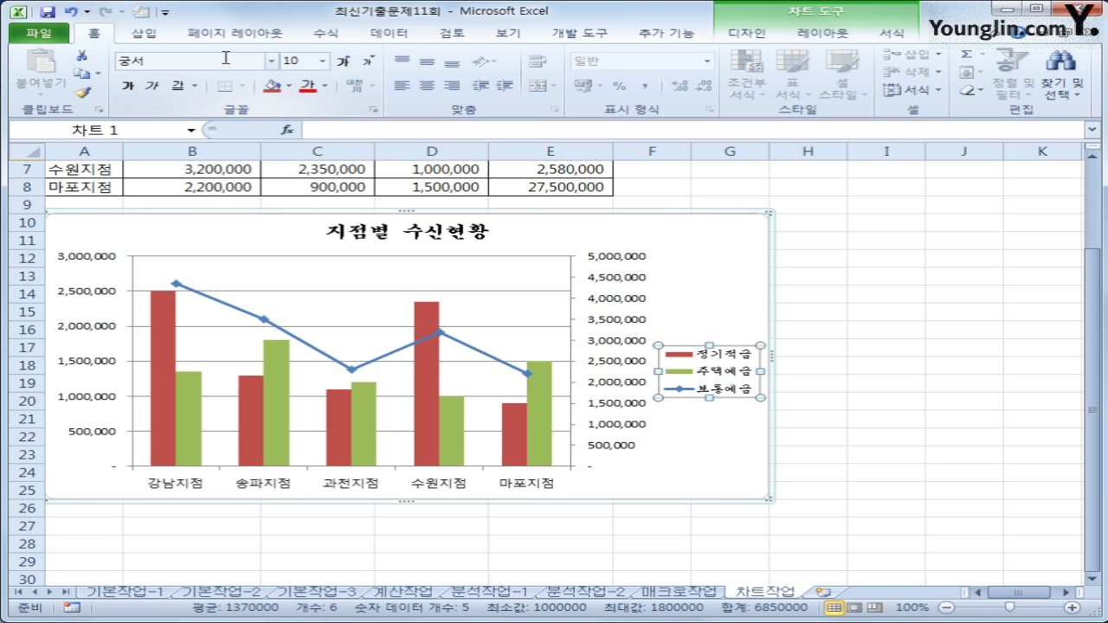
left_click(322, 61)
left_click(293, 141)
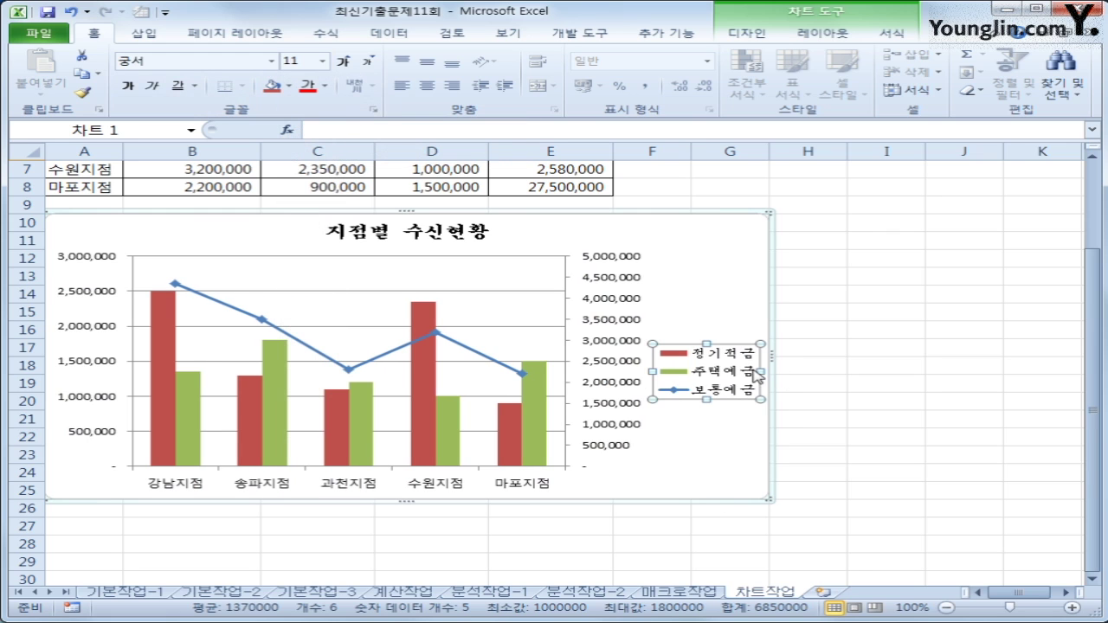
Step: Place the legend above the plot area, beneath the chart title
left_click(823, 33)
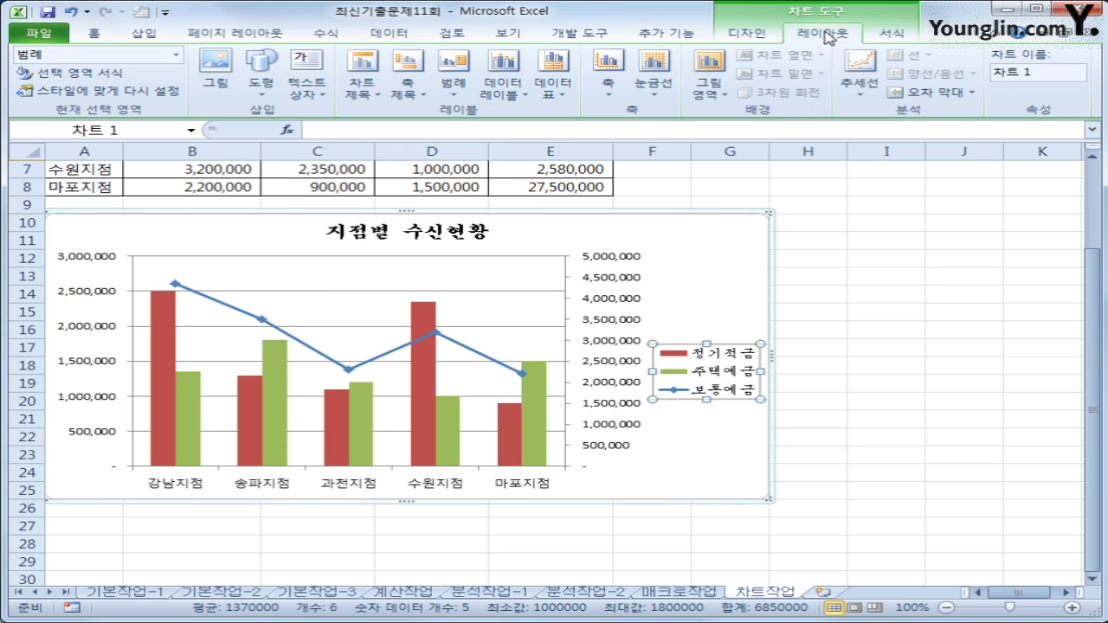
left_click(452, 84)
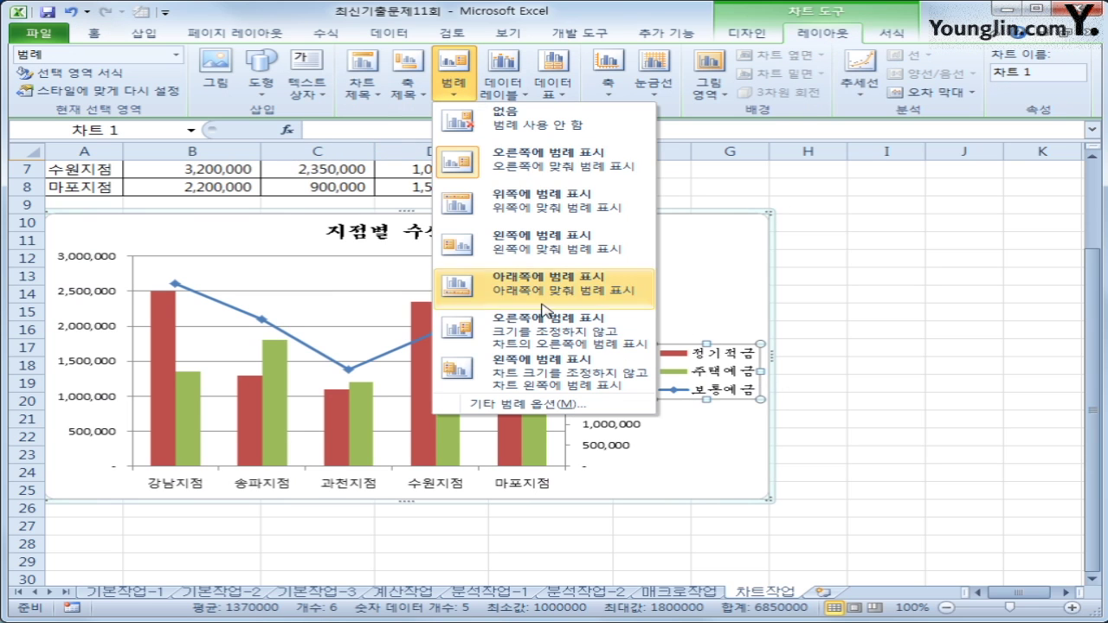
left_click(527, 204)
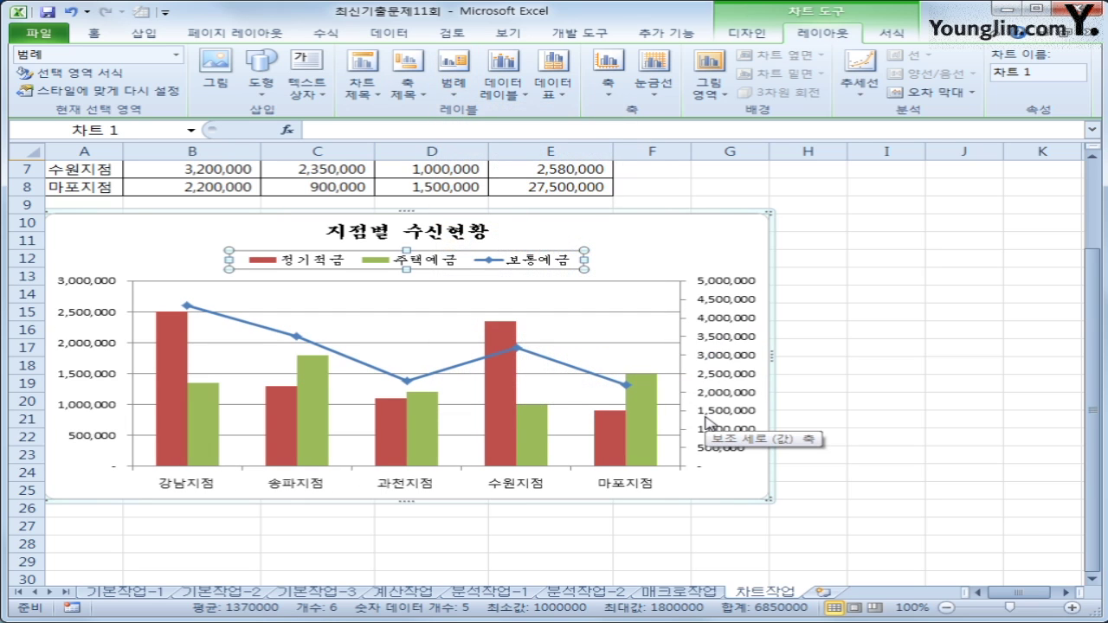
Step: Add a primary horizontal axis title below the chart's category axis and set its text to 지점
left_click(342, 232)
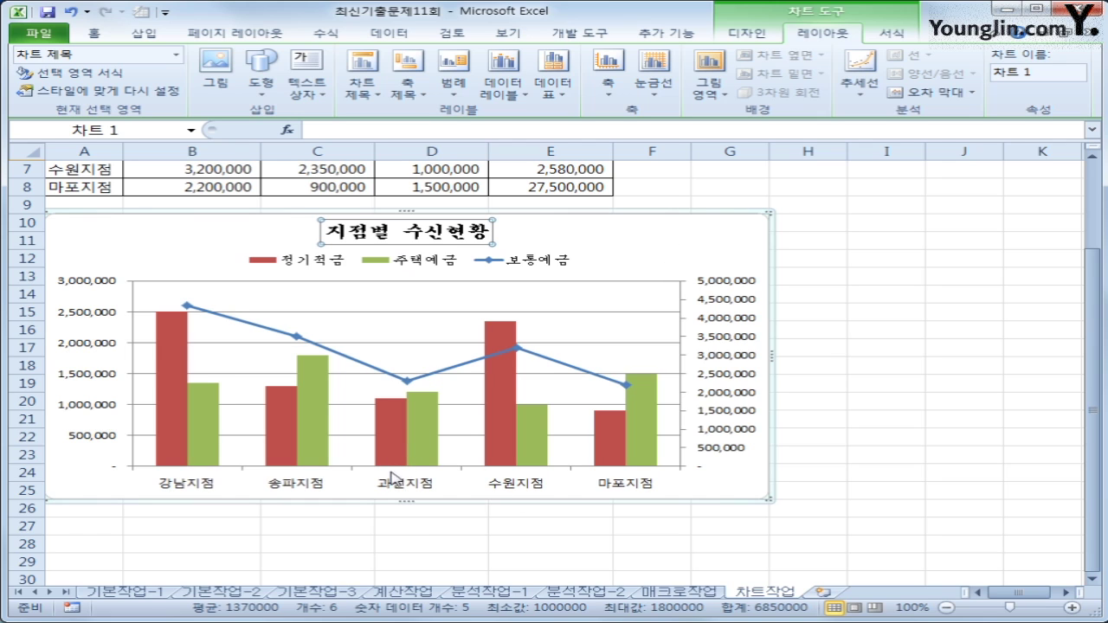
left_click(425, 102)
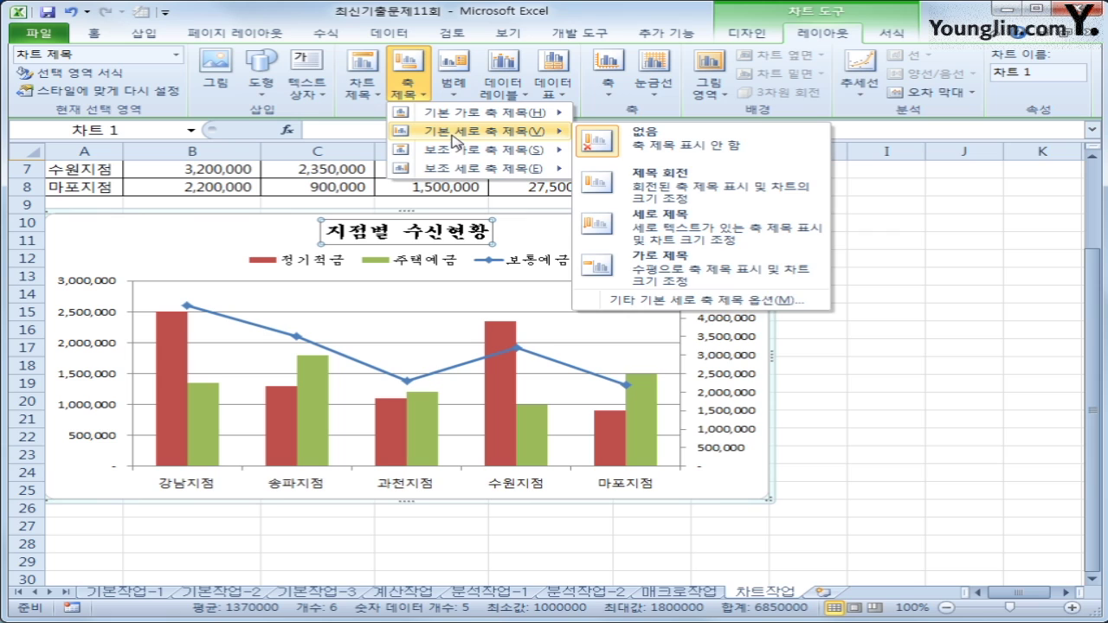
mouse_move(455, 122)
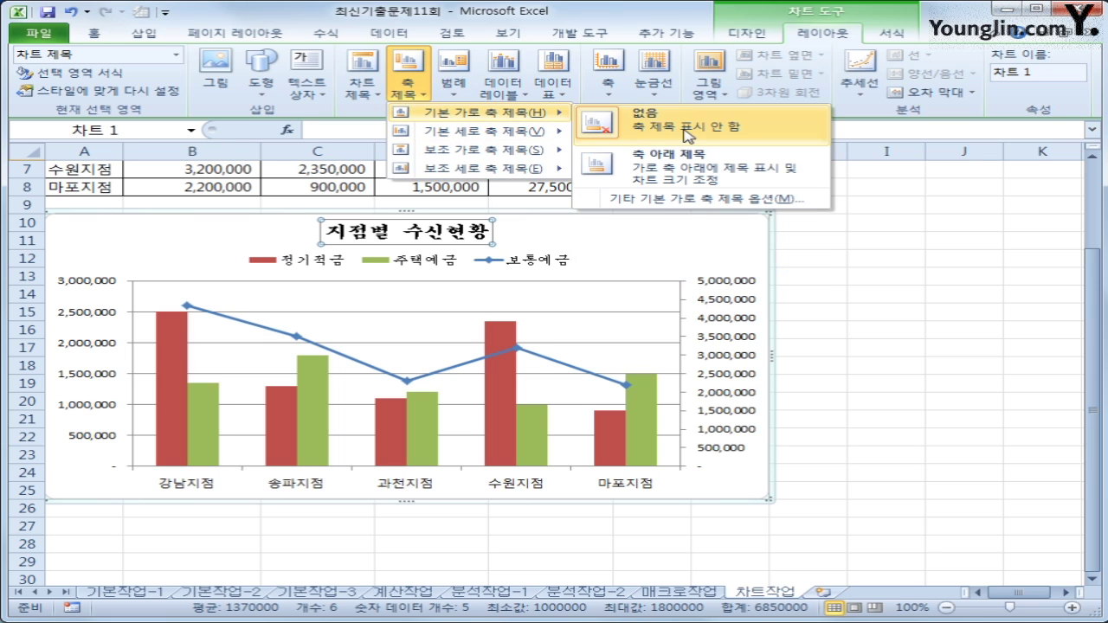
left_click(688, 177)
left_click_drag(383, 477, 433, 483)
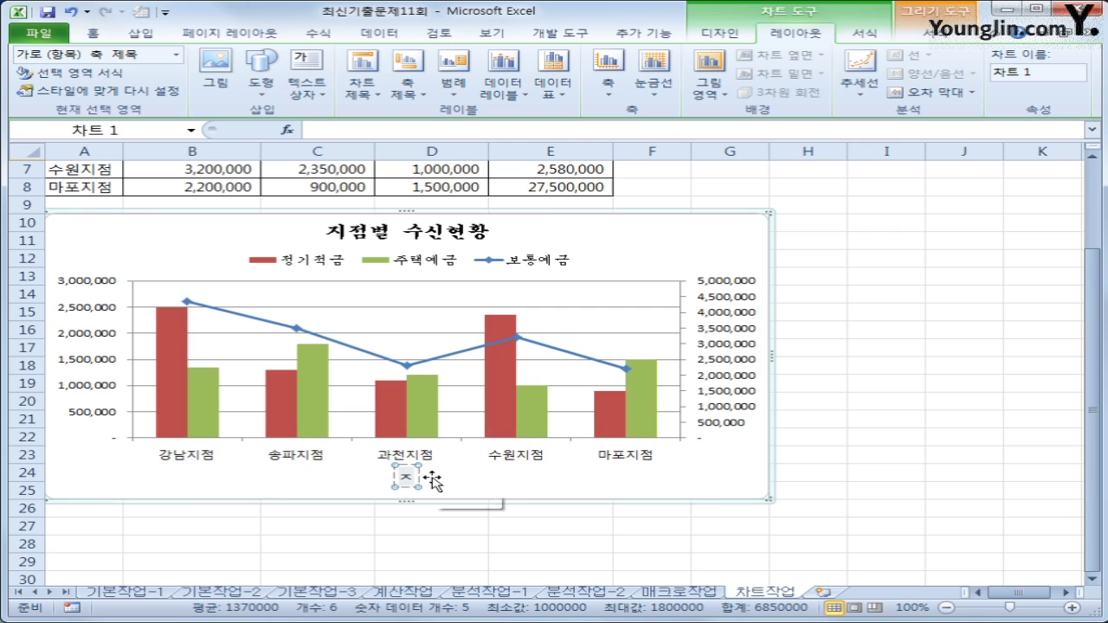
type("지점")
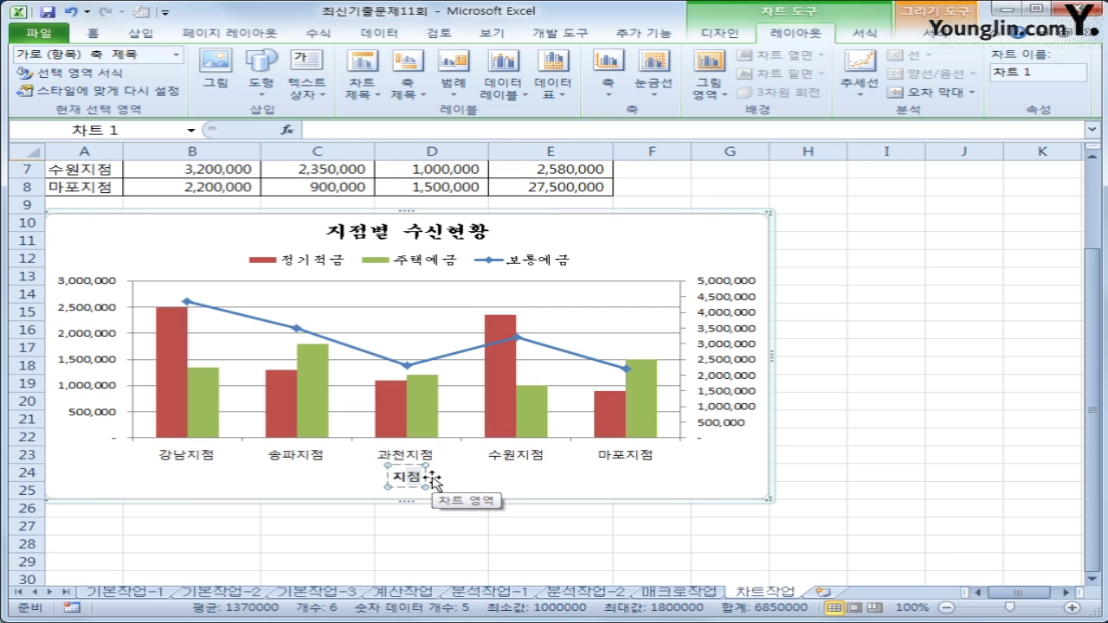
left_click(520, 492)
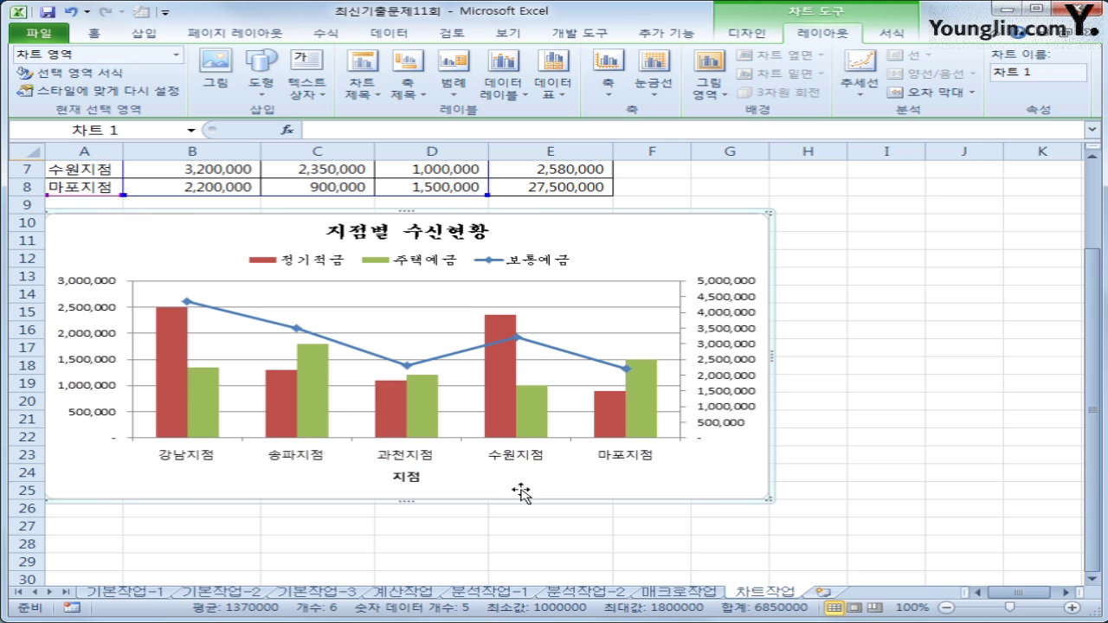
Step: Add a primary vertical axis title with horizontal text orientation and set its text to 금액
left_click(404, 86)
mouse_move(438, 140)
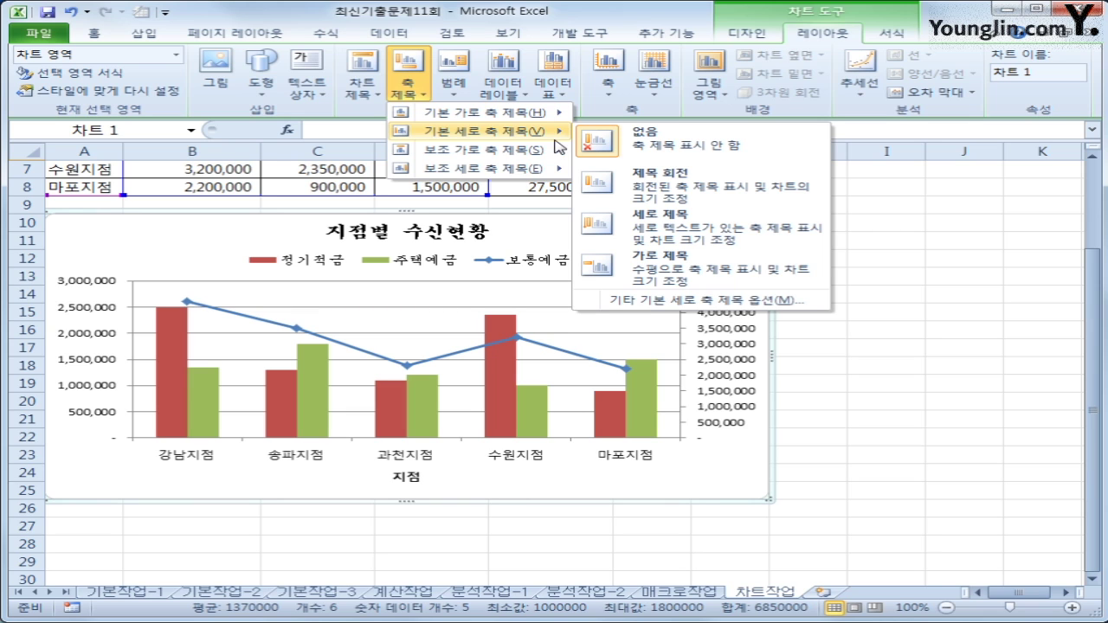
left_click(676, 275)
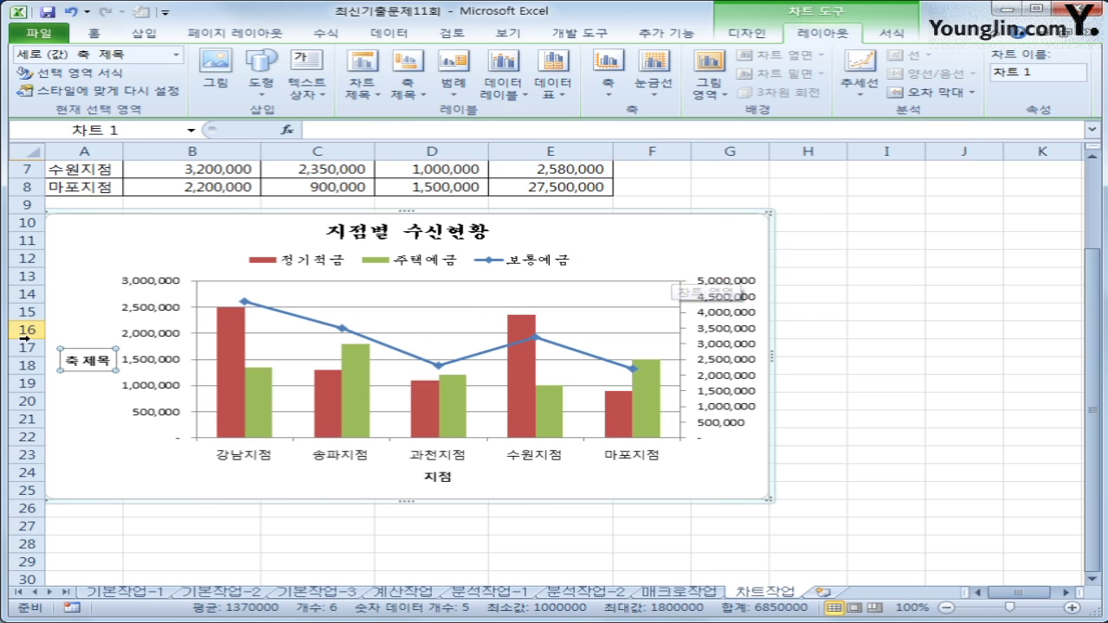
left_click_drag(80, 362, 122, 367)
type("ㄱ")
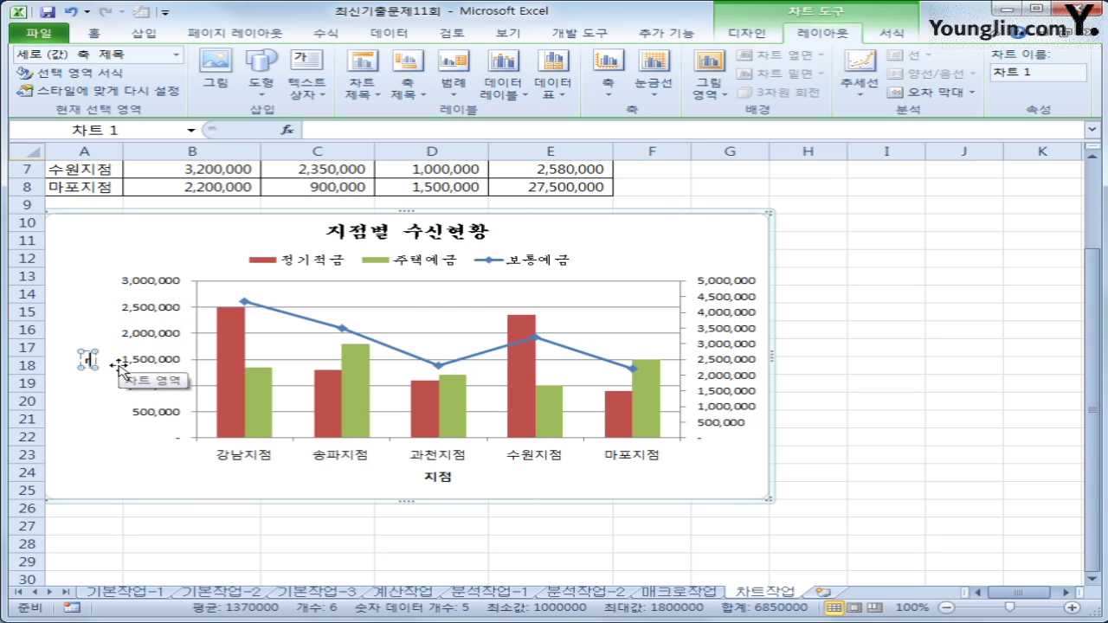
type("ㅡㅁ액")
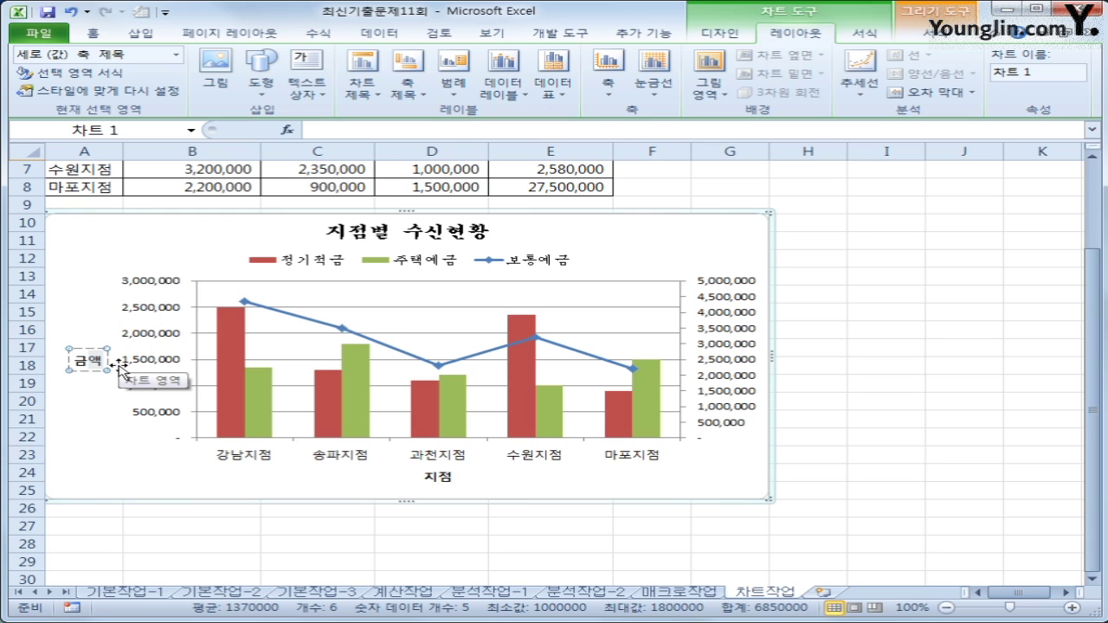
left_click(118, 433)
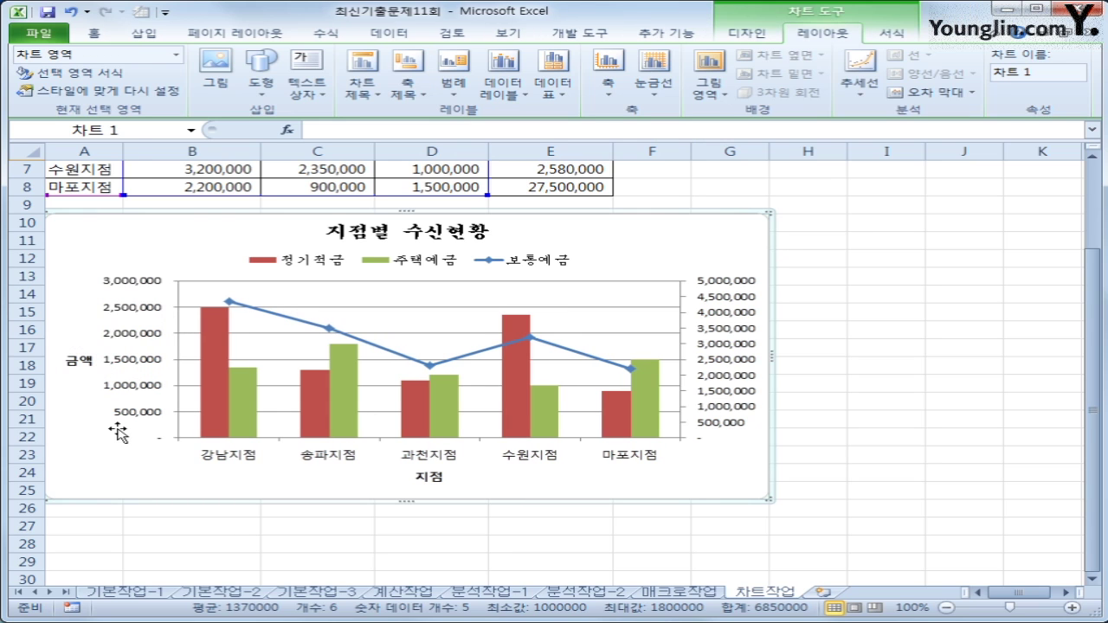